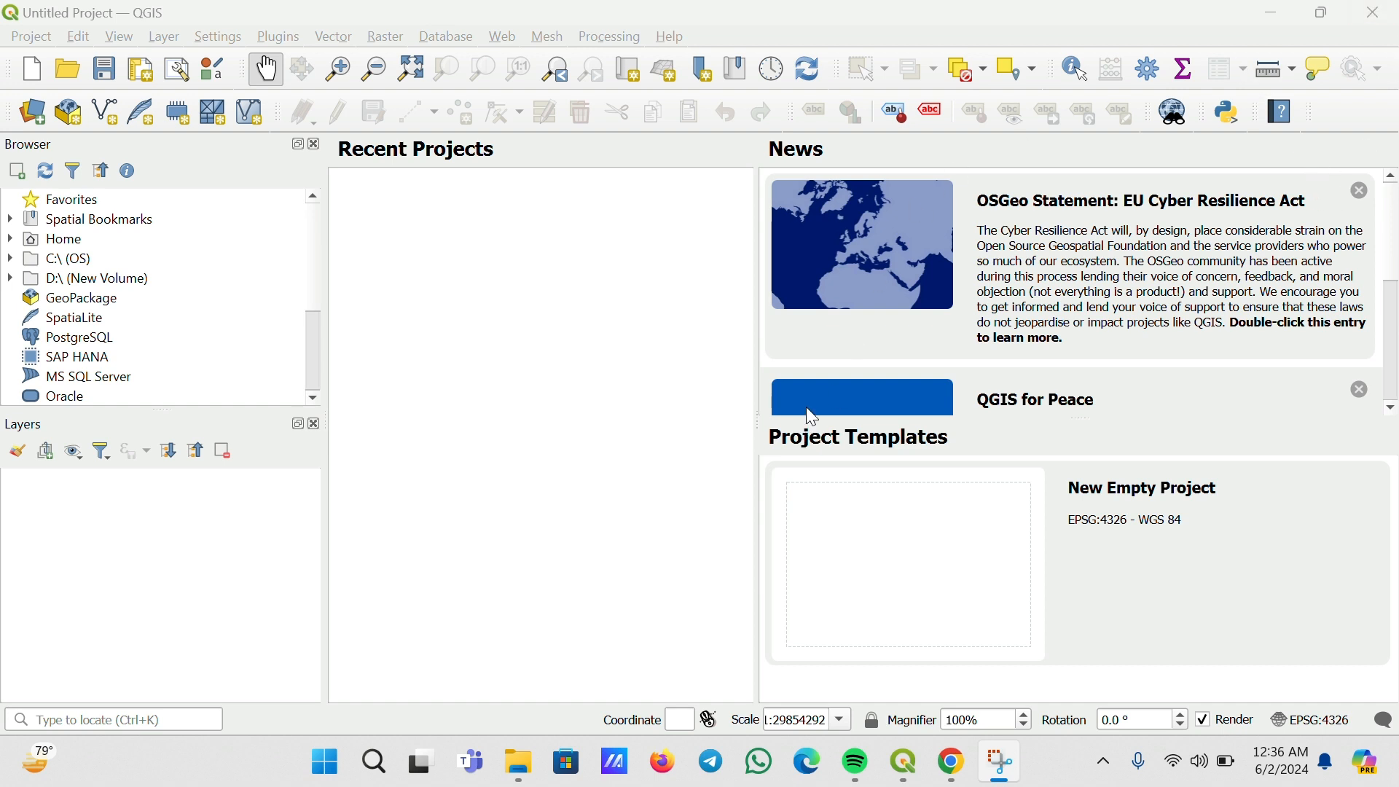
# Switch to the Badan Pusat Statistik Provinsi Lampung website in the browser
pyautogui.moveTo(952, 762)
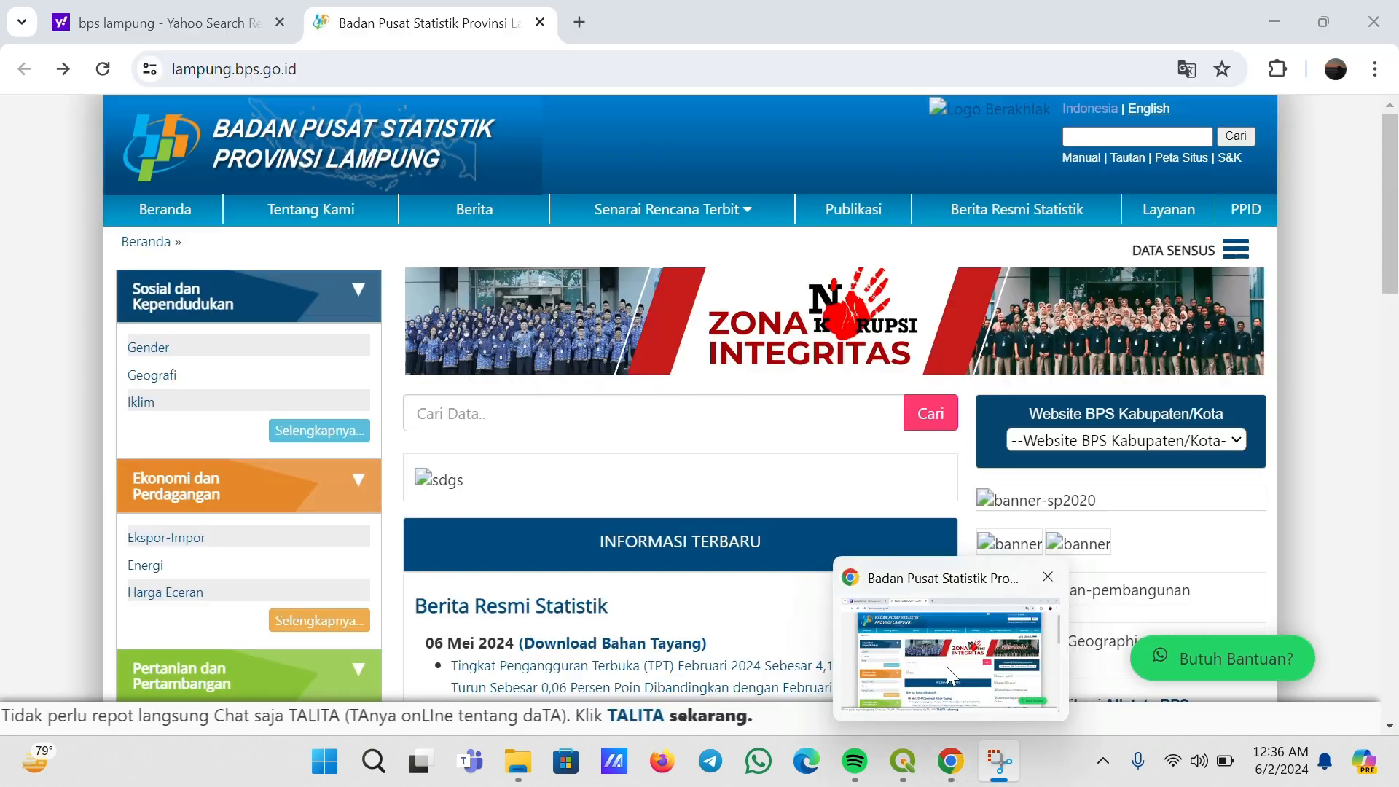
pyautogui.click(949, 674)
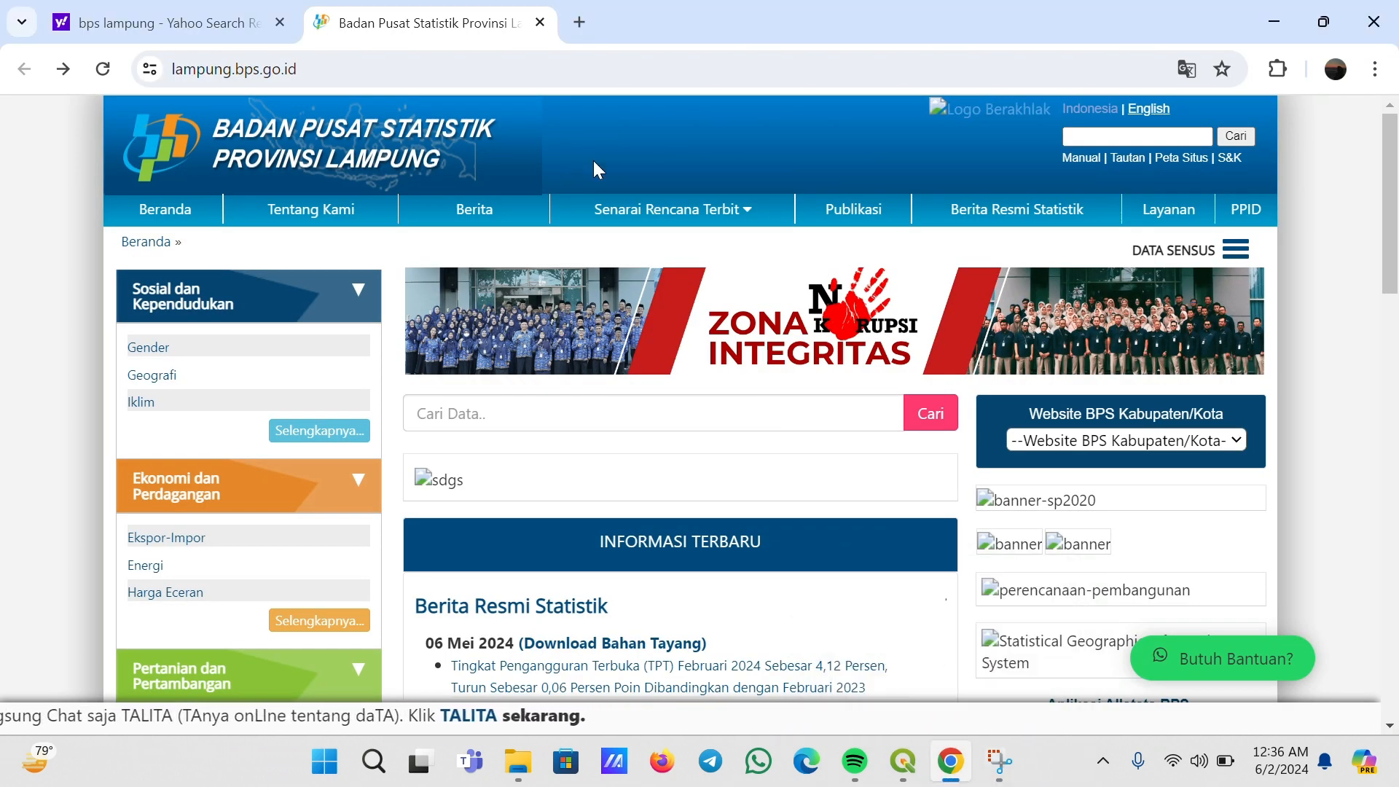
# Open the Tabel Dinamis page from the BPS Lampung home page
pyautogui.scroll(-1, 594, 161)
pyautogui.scroll(-1, 593, 170)
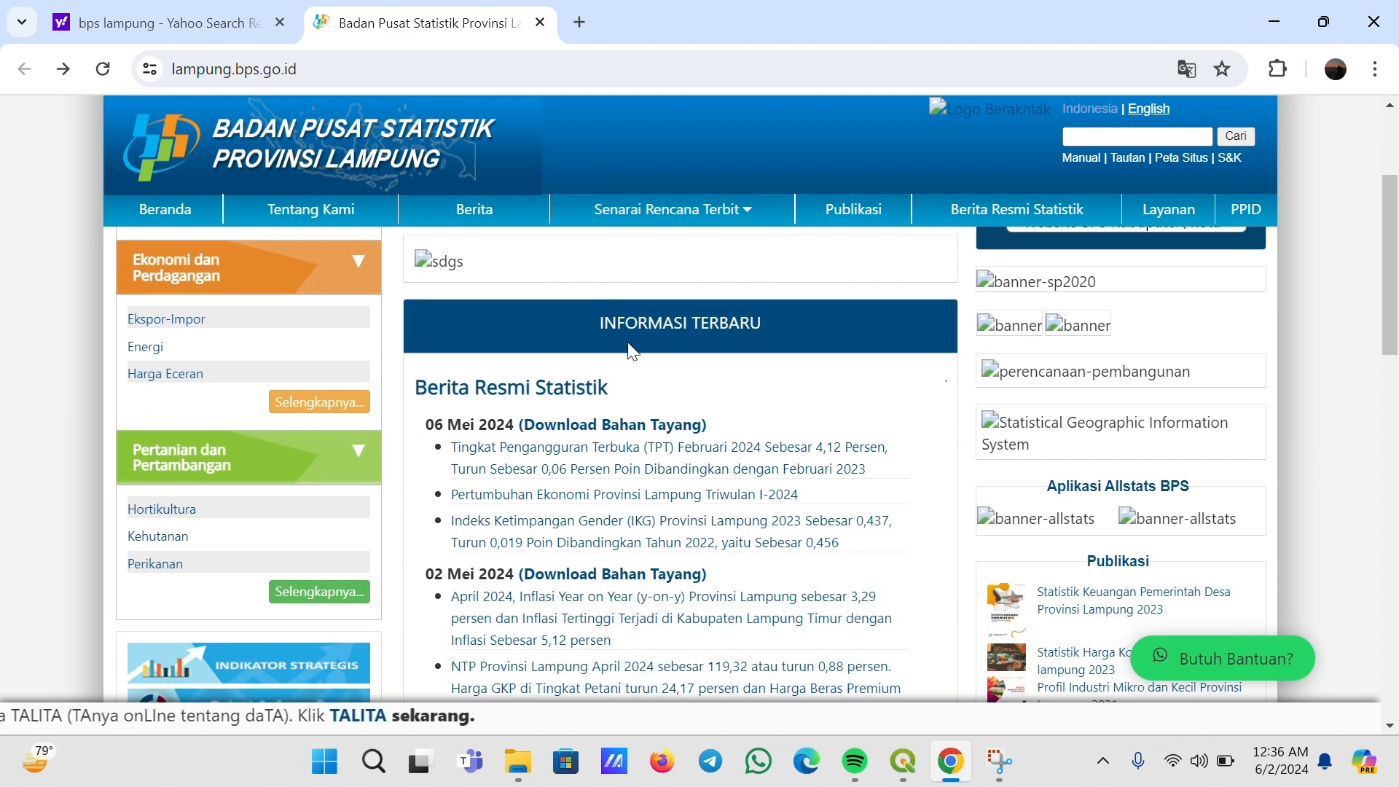
pyautogui.scroll(-1, 661, 392)
pyautogui.scroll(-5, 661, 391)
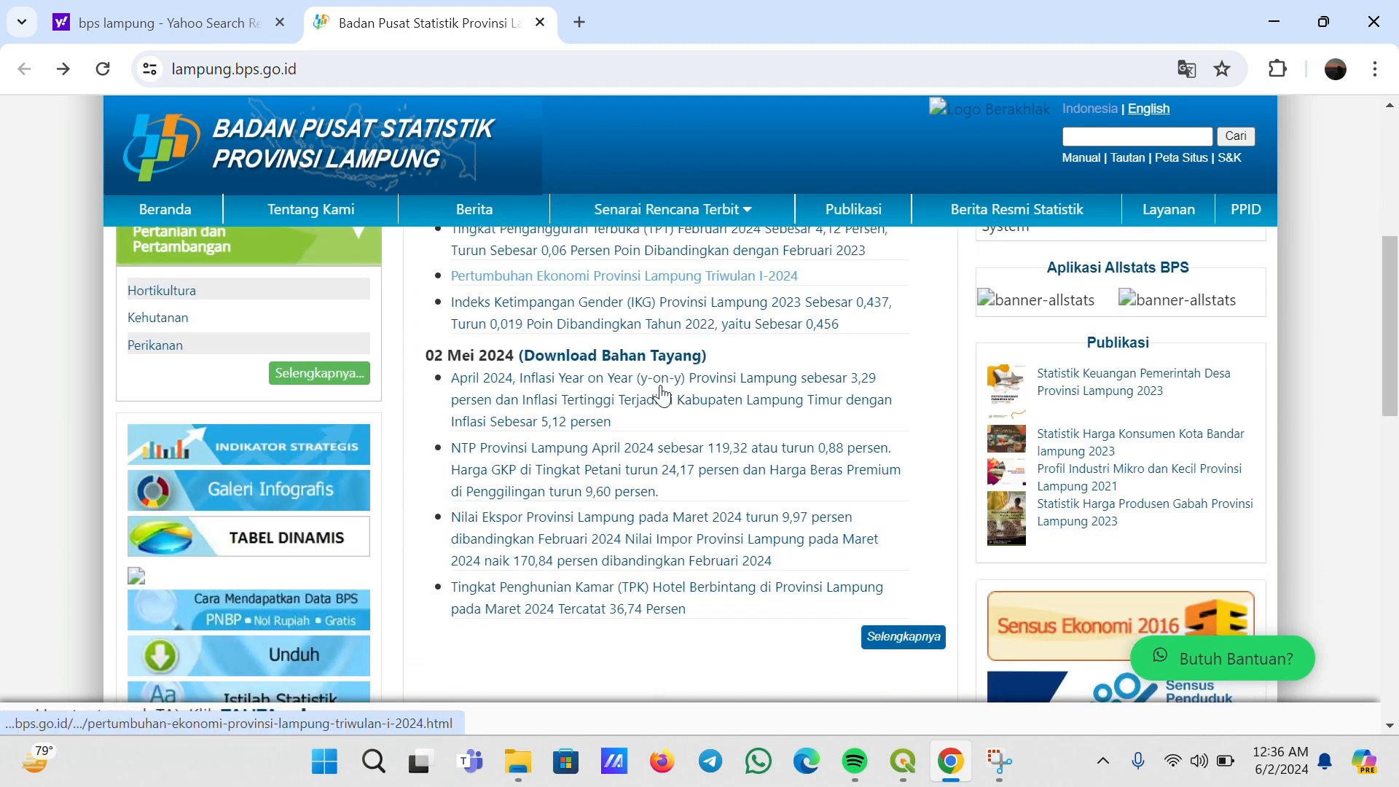
pyautogui.scroll(1, 661, 393)
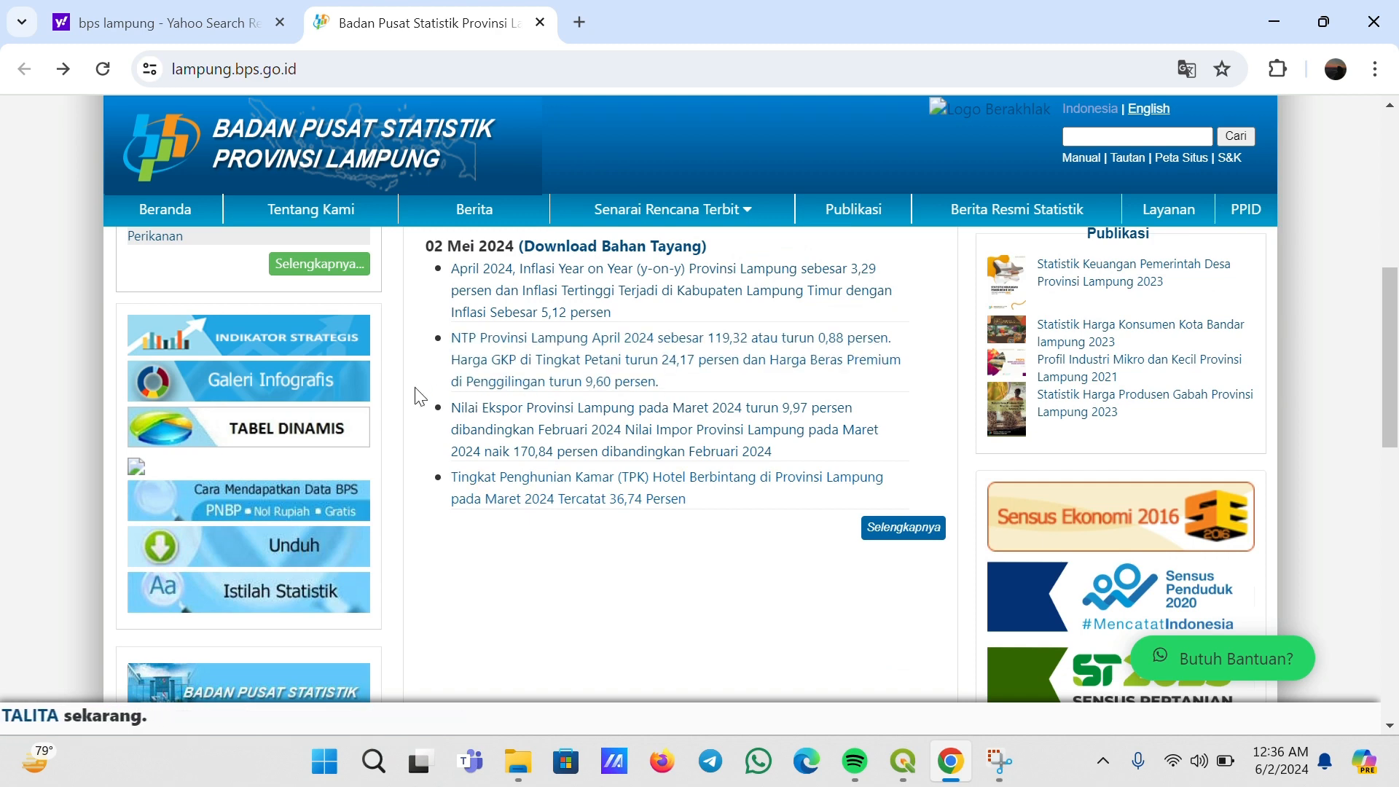
pyautogui.click(279, 433)
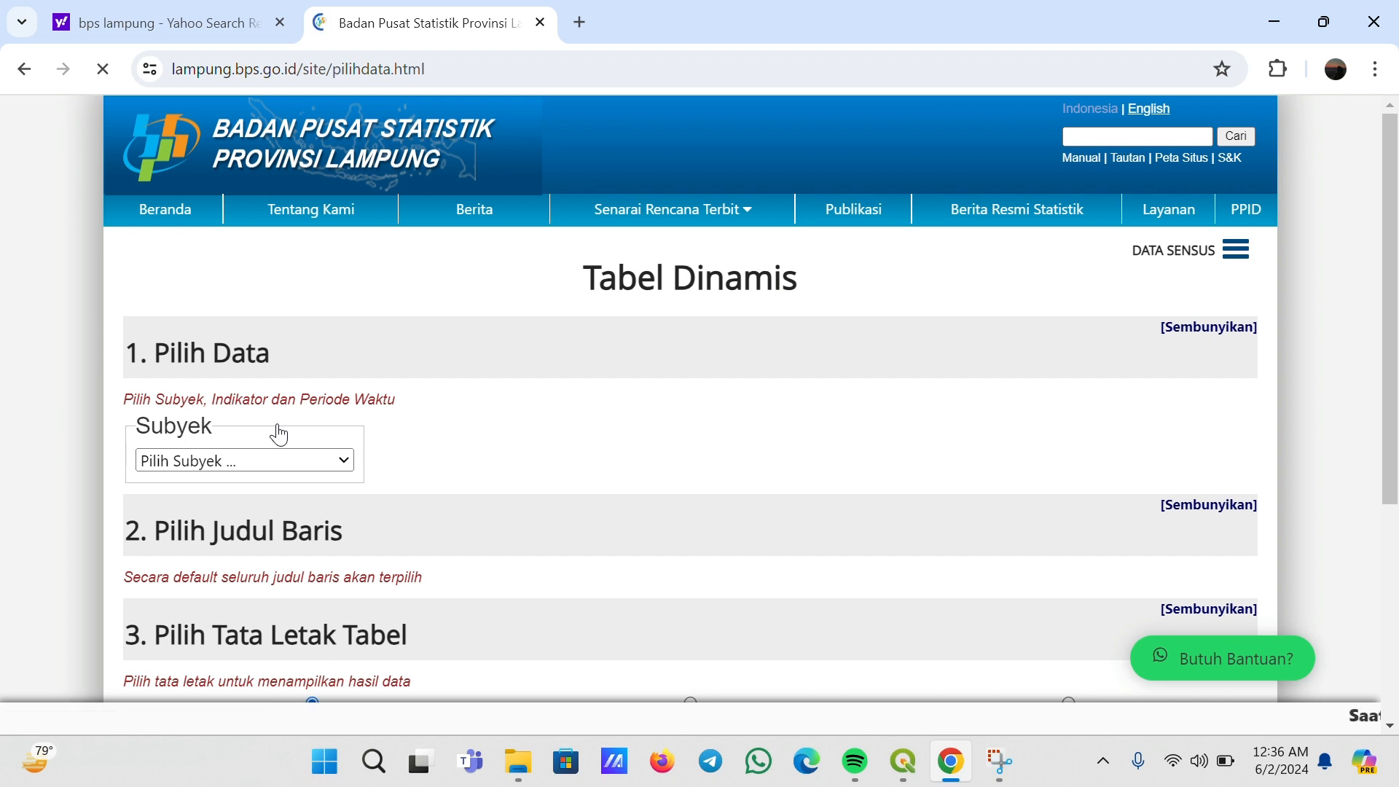
# Choose Geografi as the subject of the dynamic table
pyautogui.scroll(-3, 825, 317)
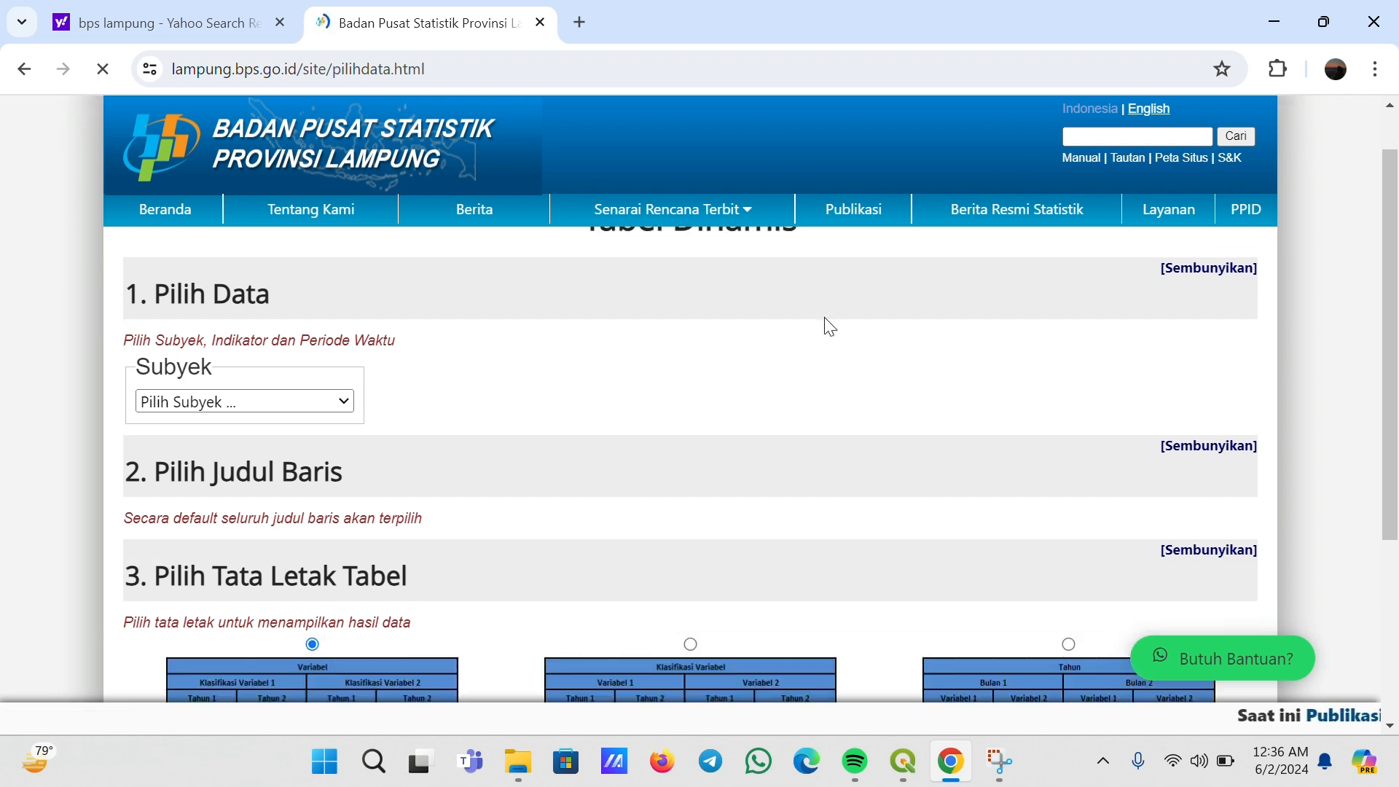
pyautogui.scroll(2, 828, 326)
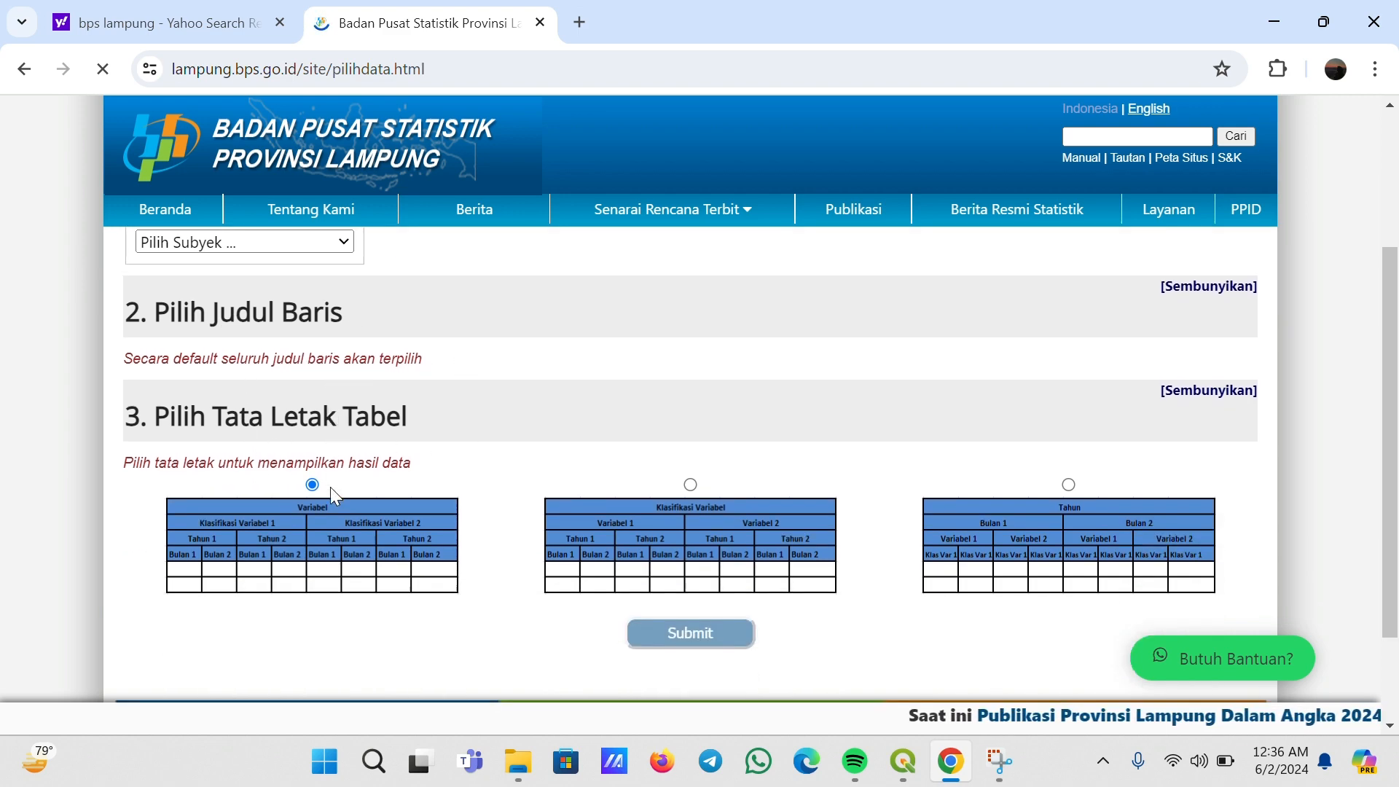
pyautogui.scroll(-2, 330, 487)
pyautogui.scroll(2, 503, 409)
pyautogui.scroll(2, 505, 405)
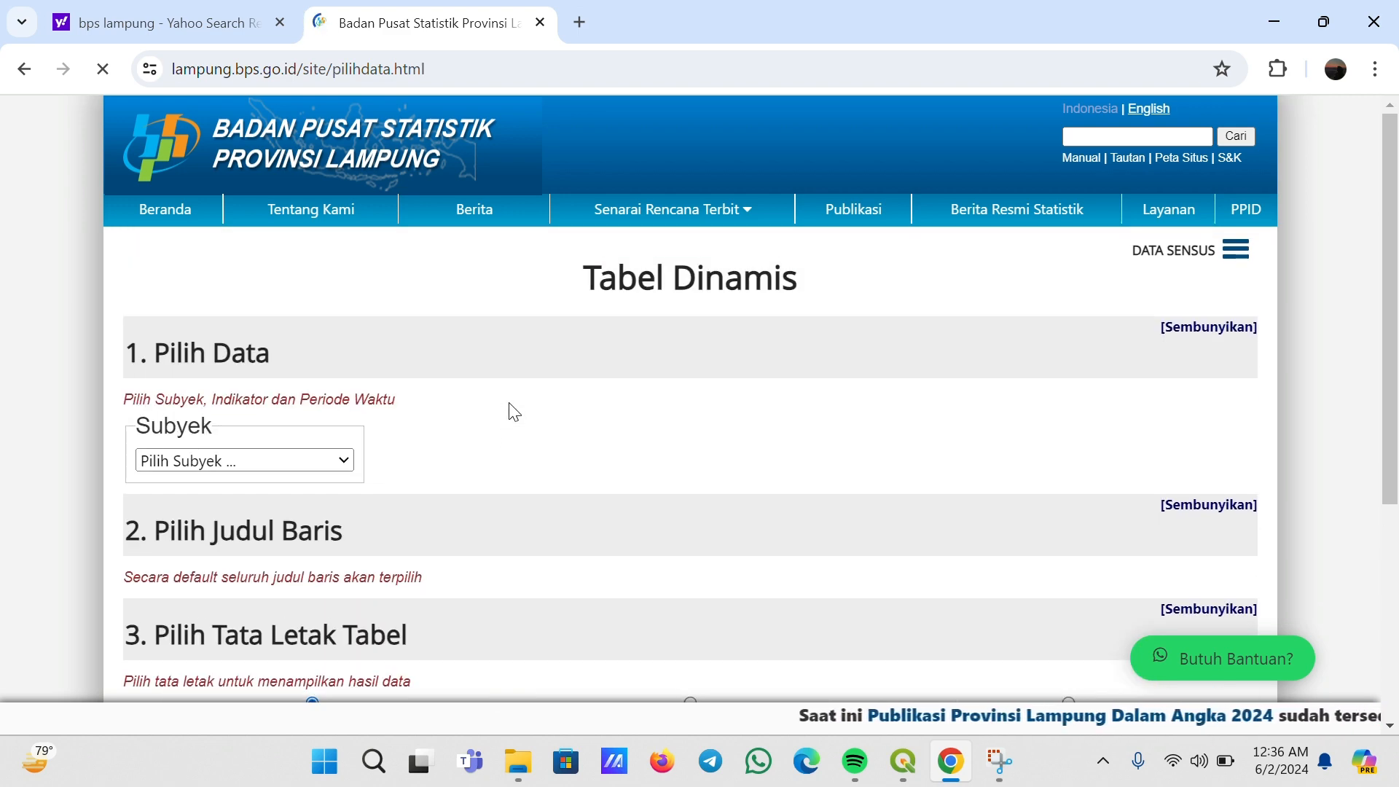
pyautogui.click(285, 461)
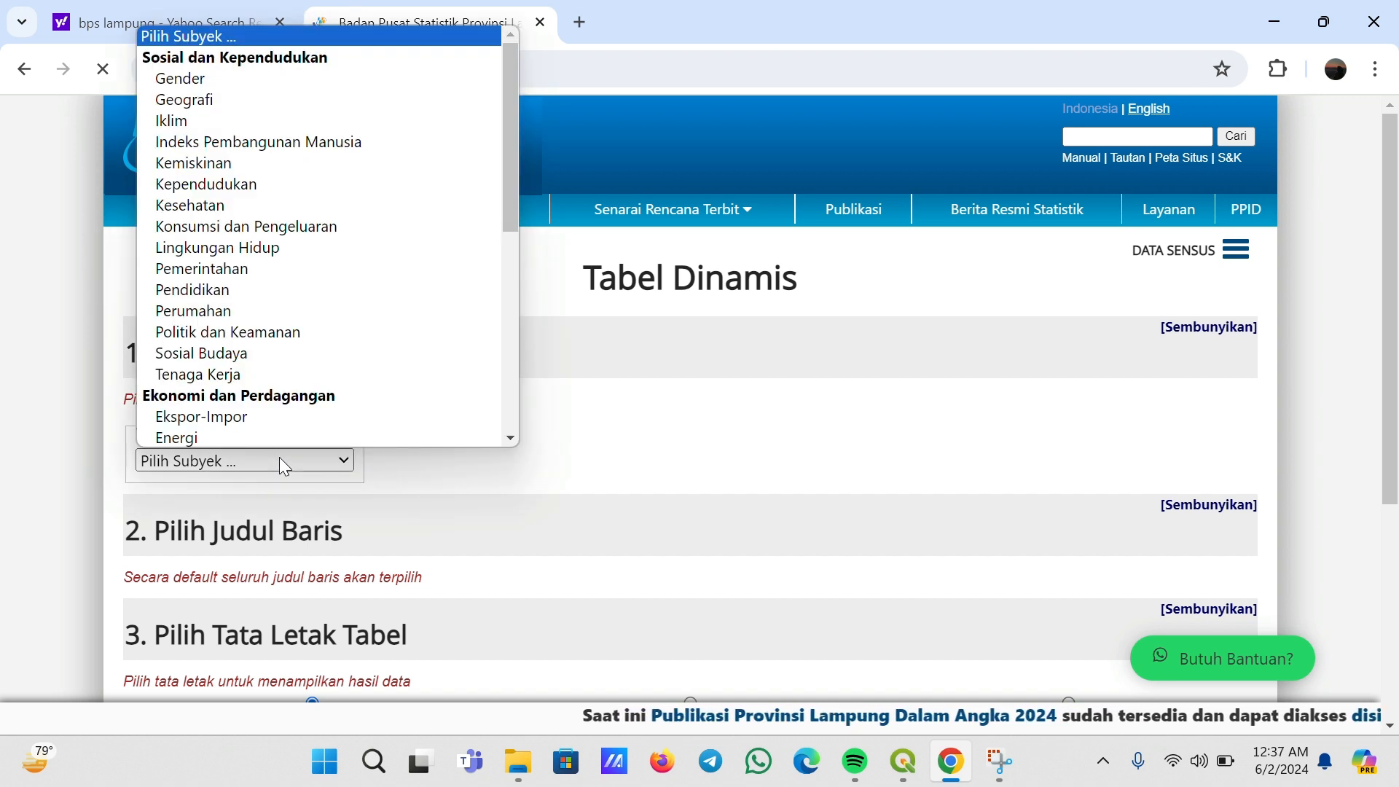
pyautogui.click(276, 103)
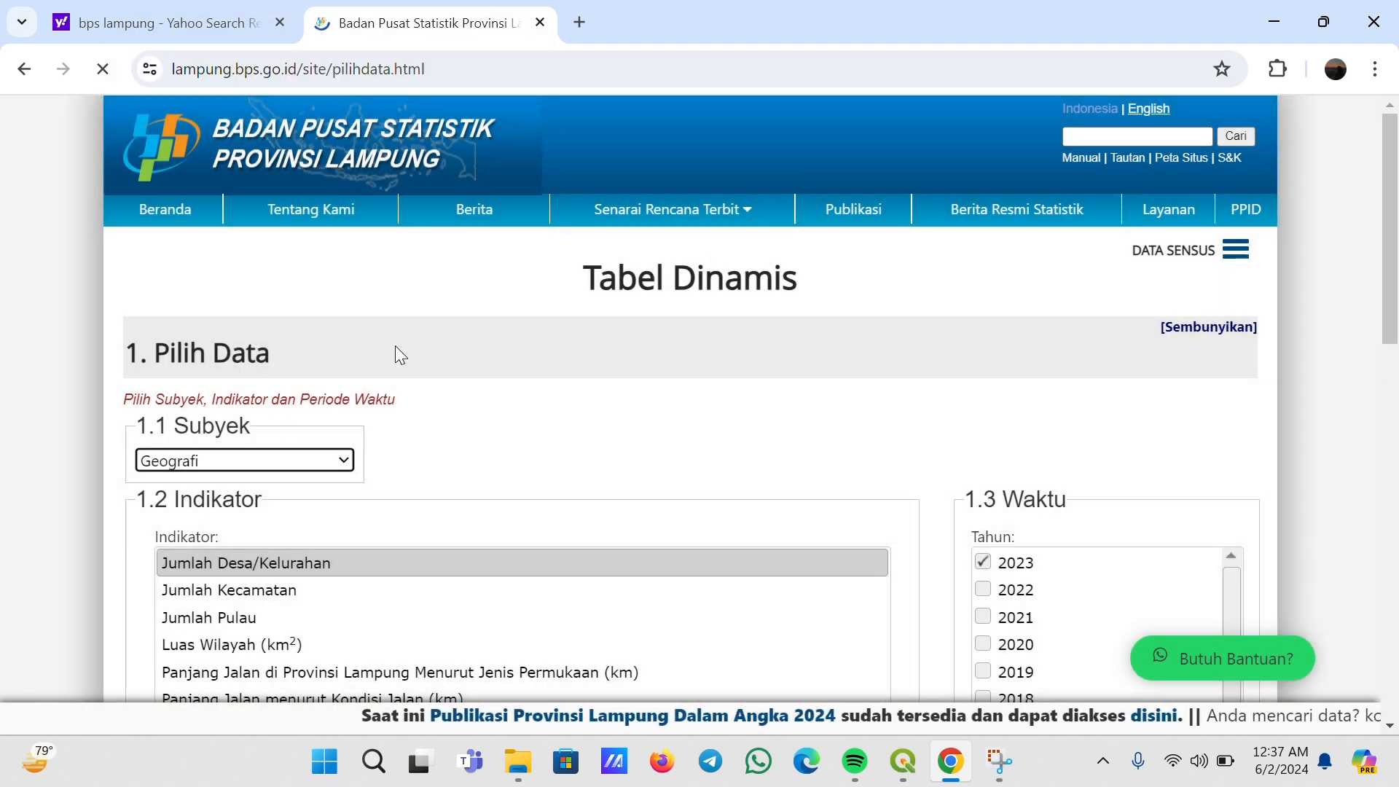
# Select the Luas Wilayah (km²) indicator for year 2023 and add it to the selected data
pyautogui.scroll(-3, 529, 437)
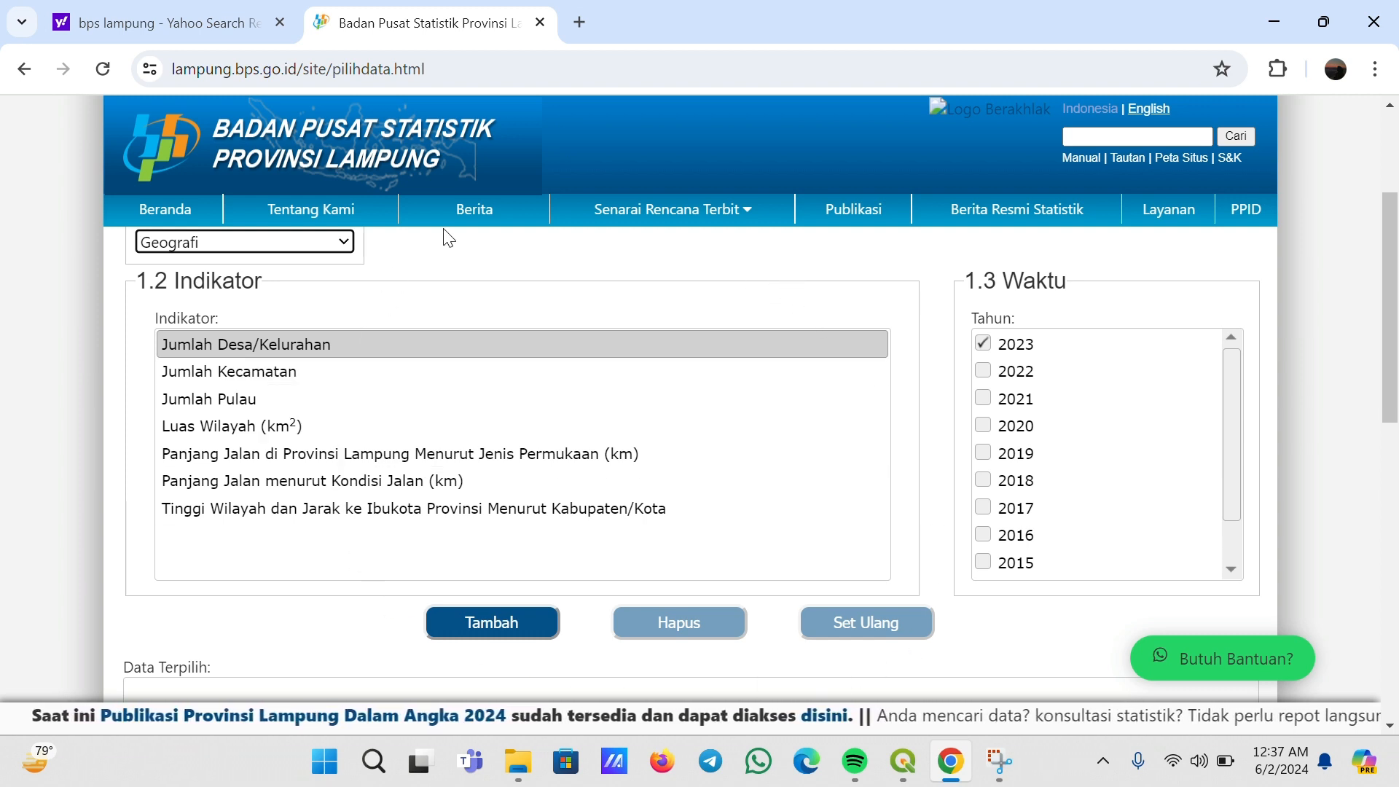
pyautogui.click(264, 426)
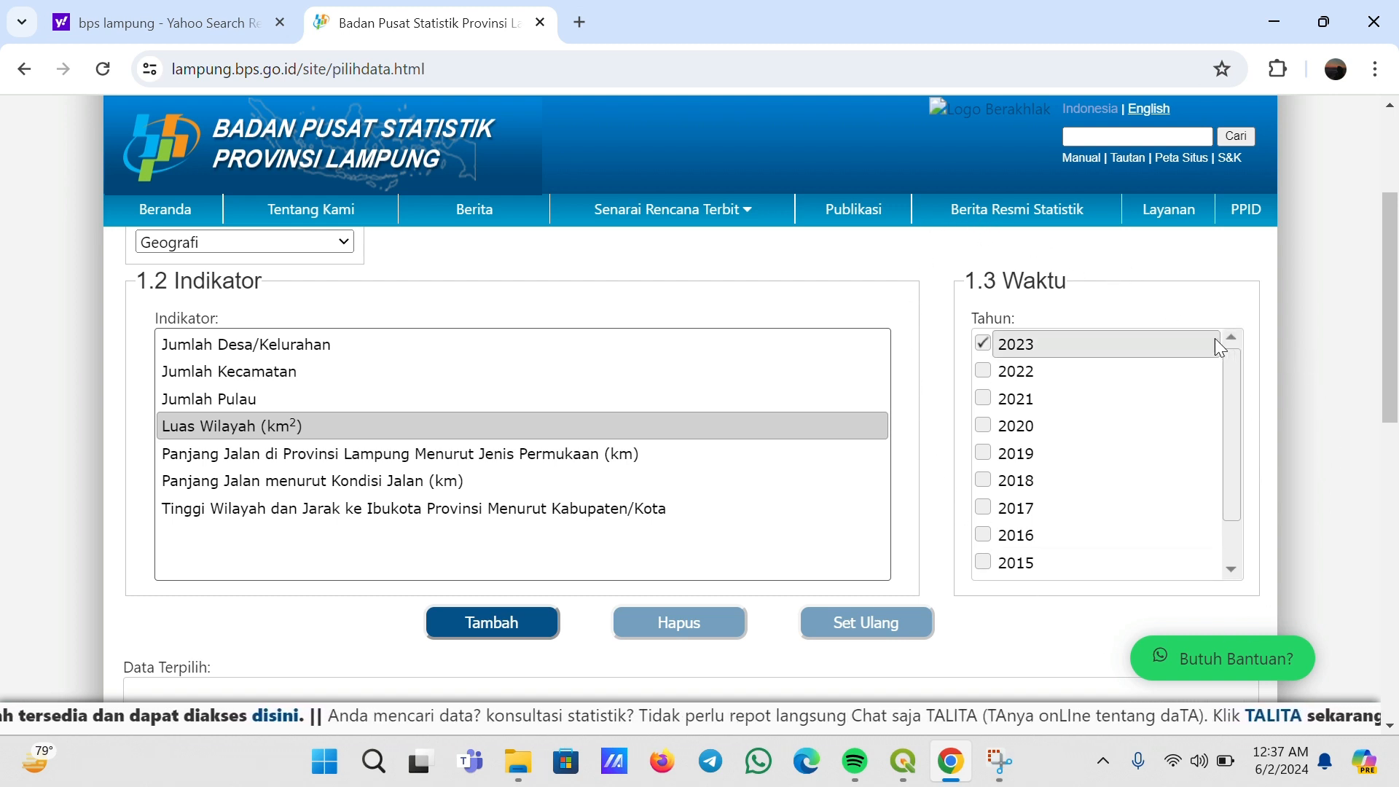
pyautogui.click(992, 350)
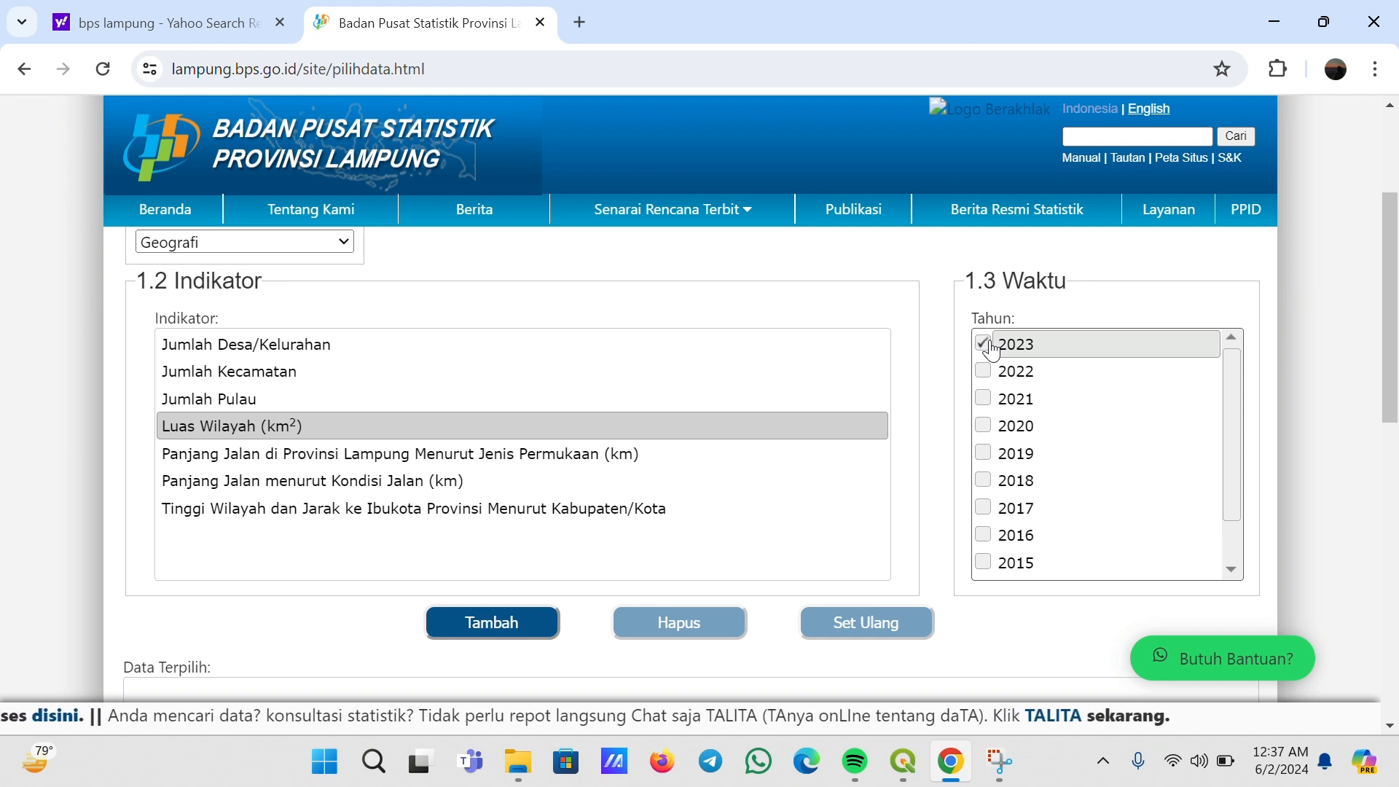
pyautogui.click(992, 350)
pyautogui.scroll(-1, 556, 475)
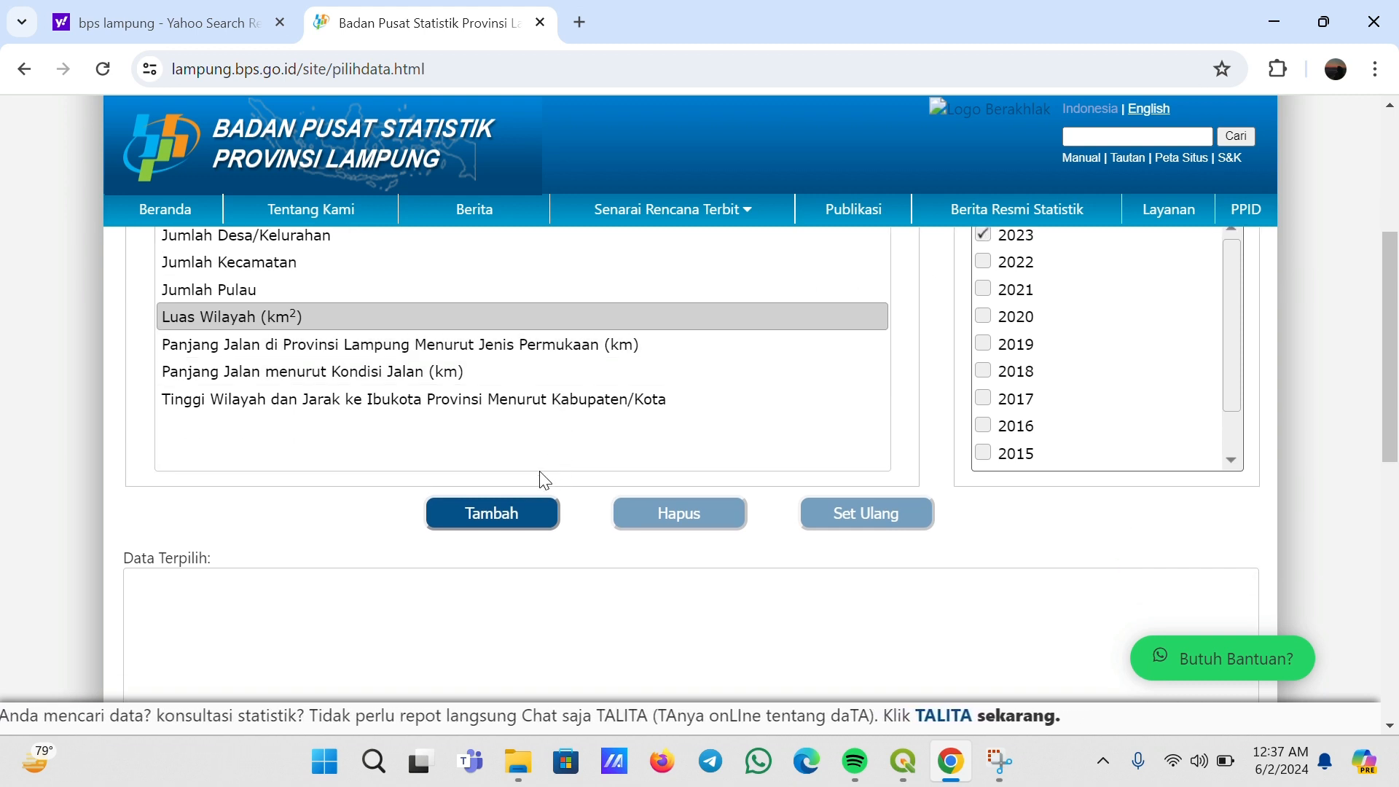
pyautogui.click(528, 511)
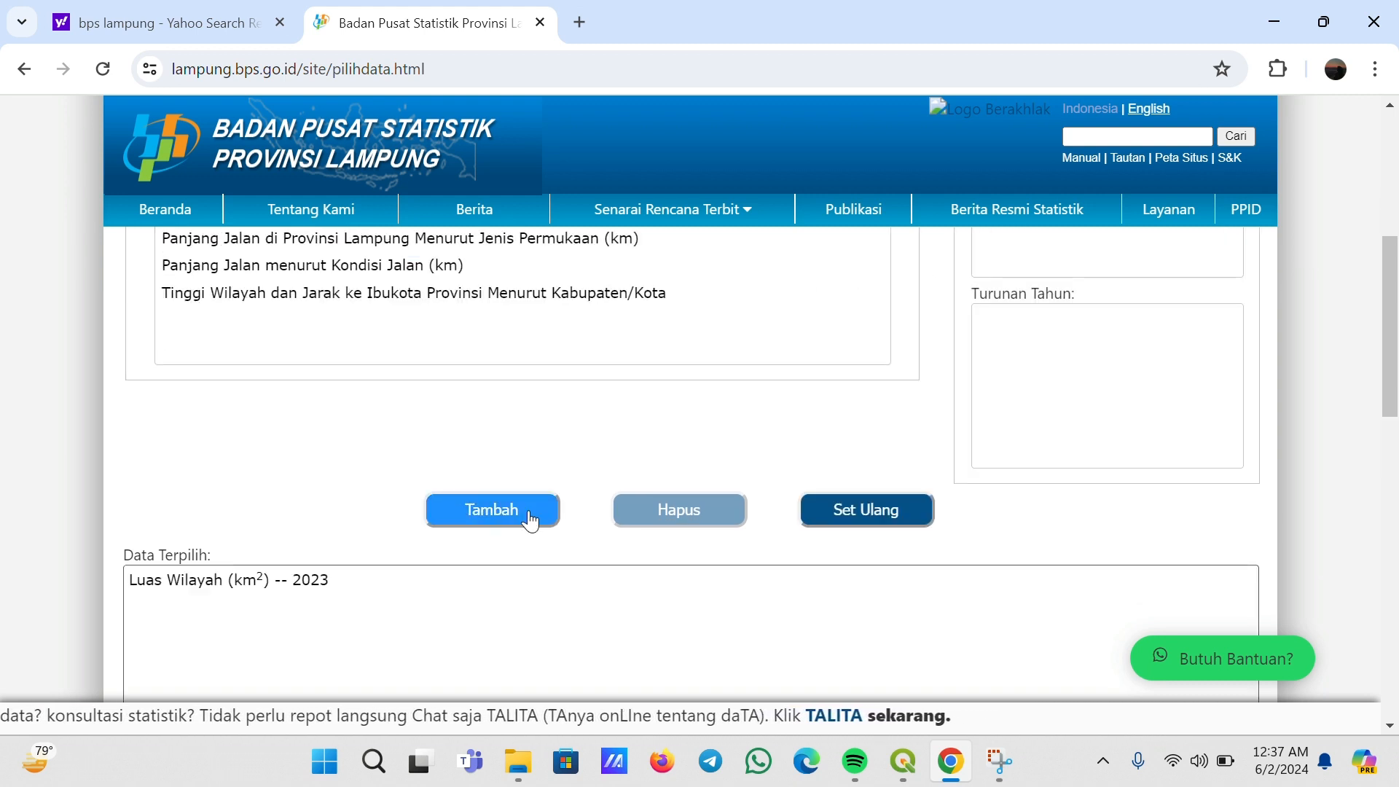
# Scroll through the selected data and the Wilayah region list
pyautogui.scroll(-2, 558, 406)
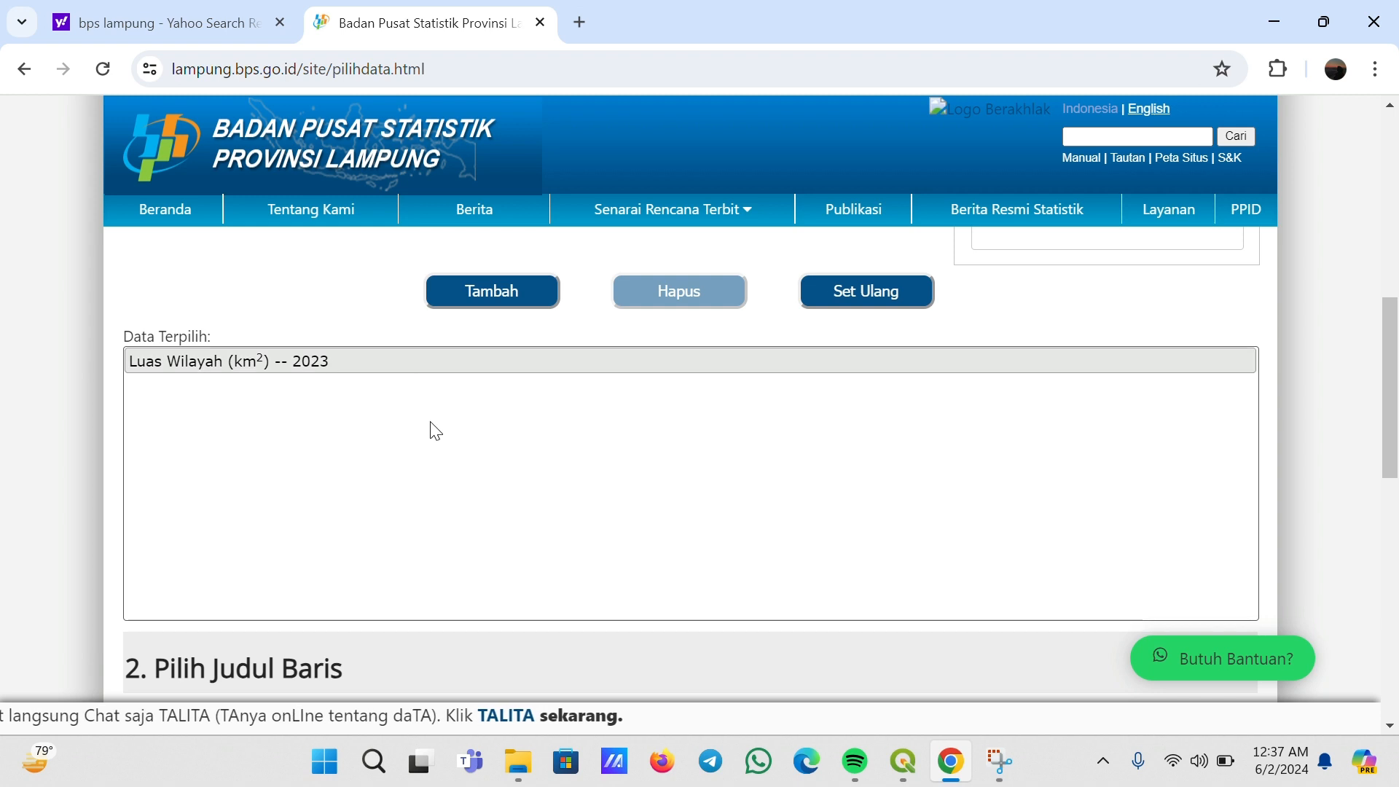
pyautogui.scroll(3, 430, 428)
pyautogui.scroll(-3, 406, 447)
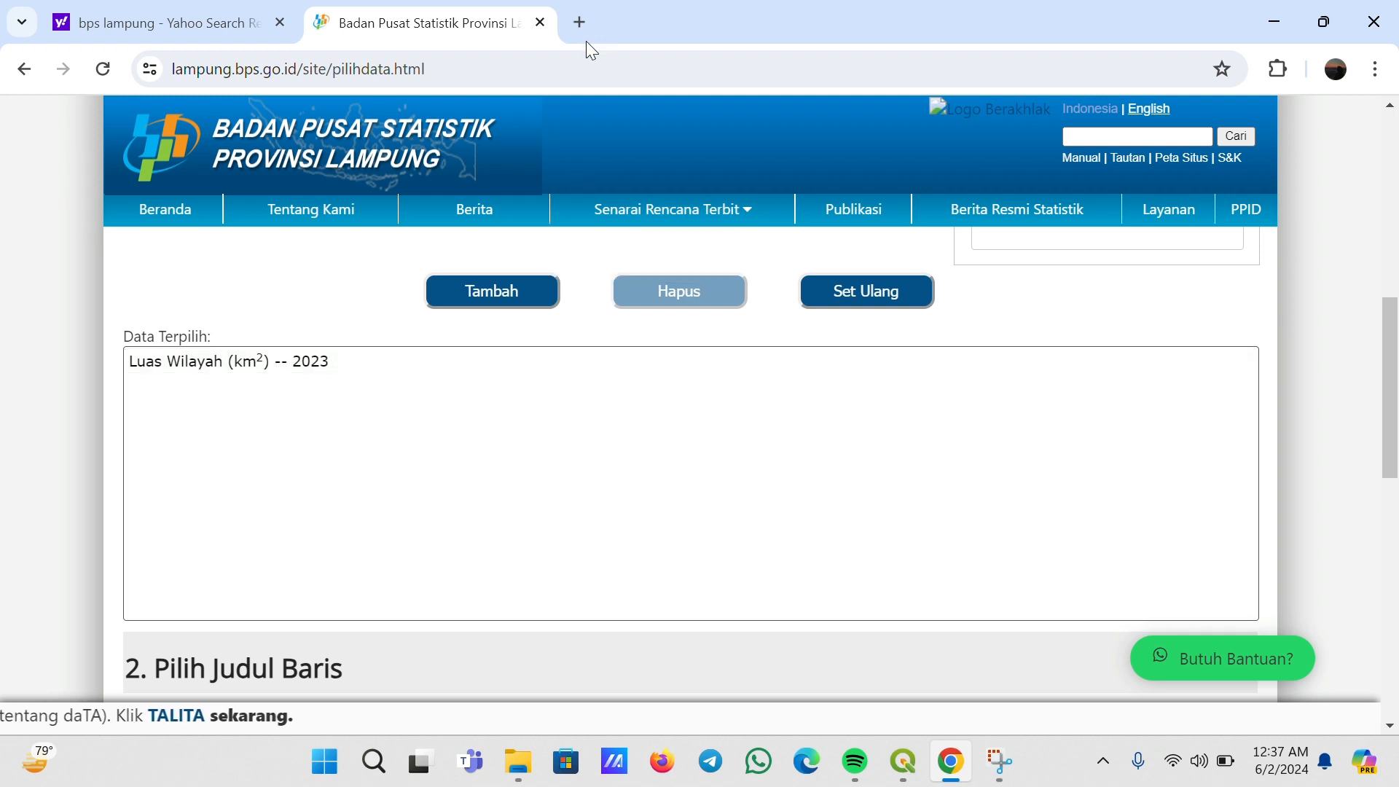
pyautogui.scroll(-3, 1057, 210)
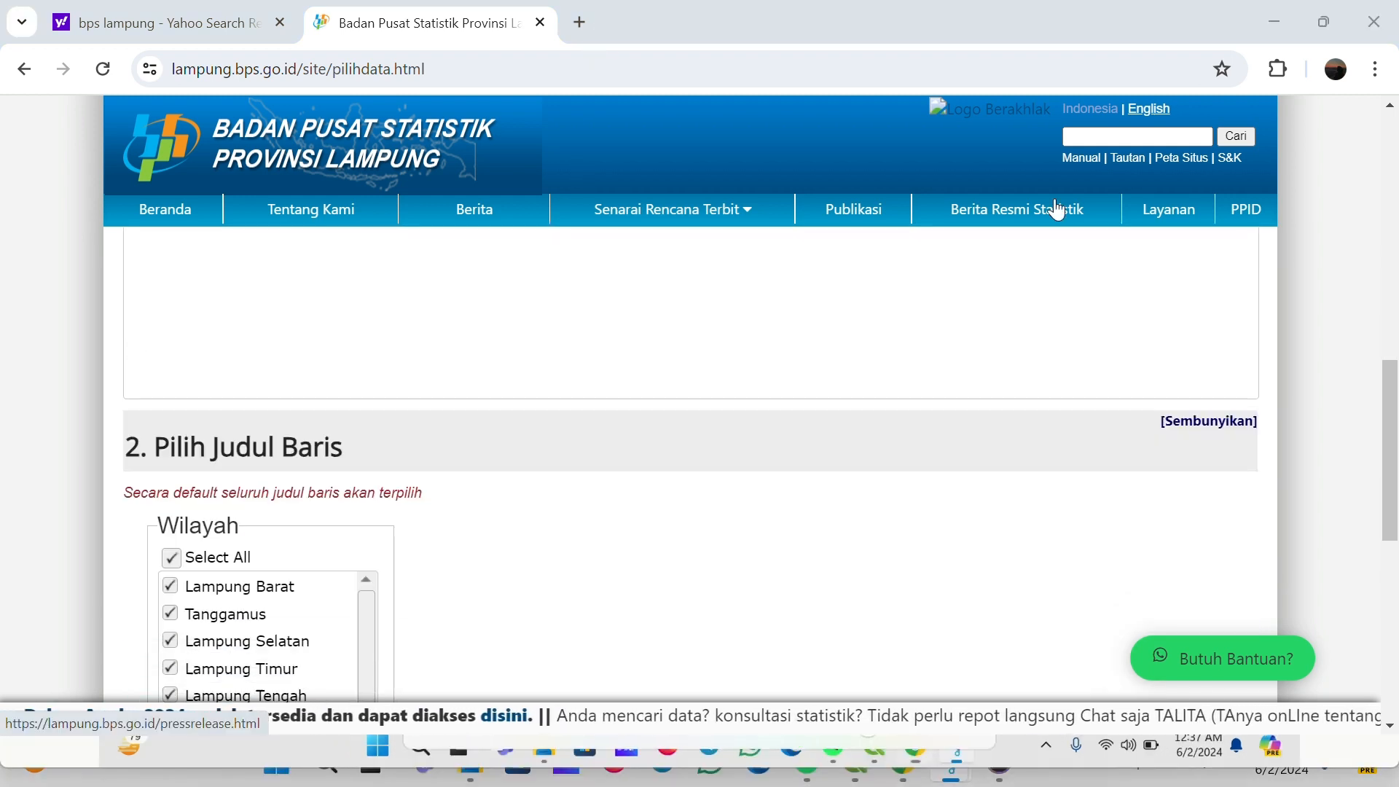
pyautogui.scroll(-1, 1057, 210)
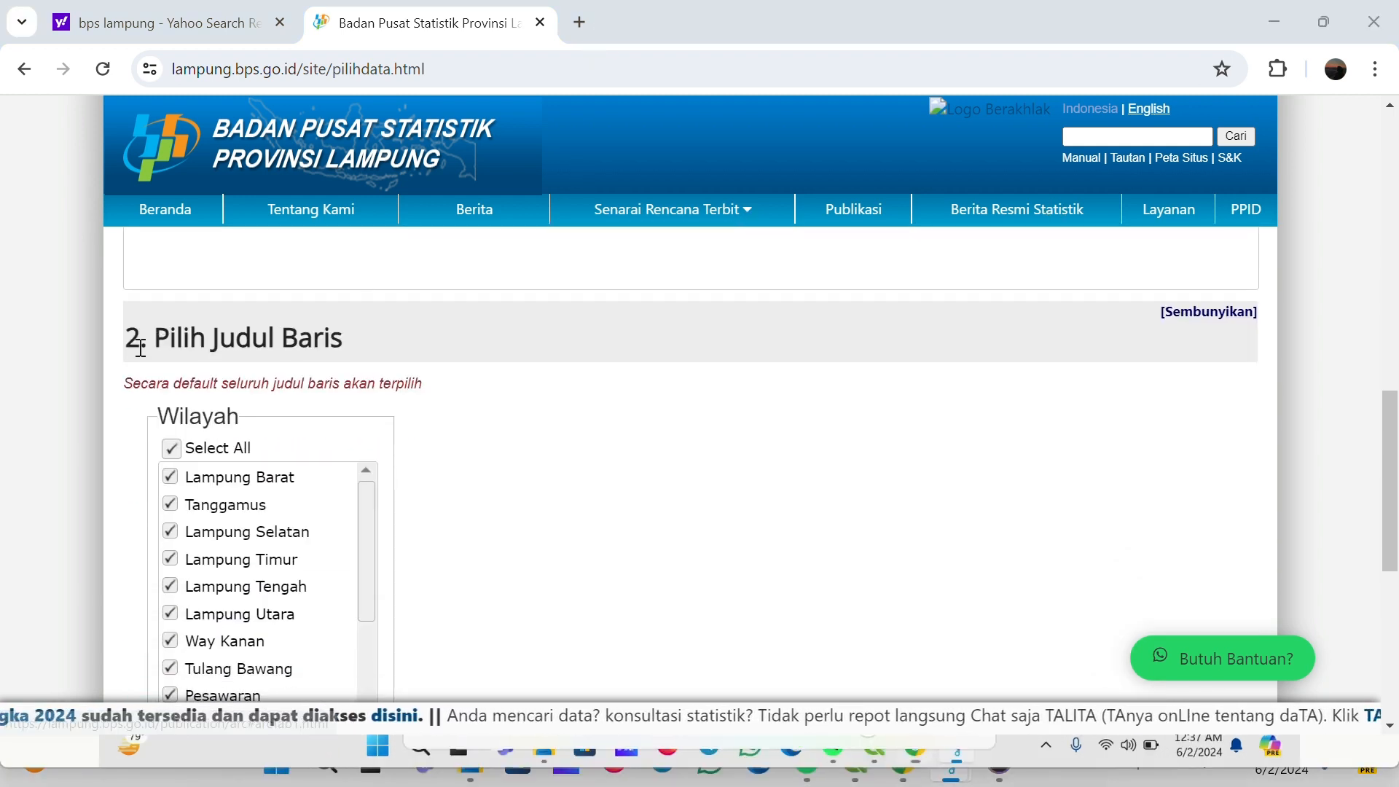
pyautogui.scroll(-1, 441, 412)
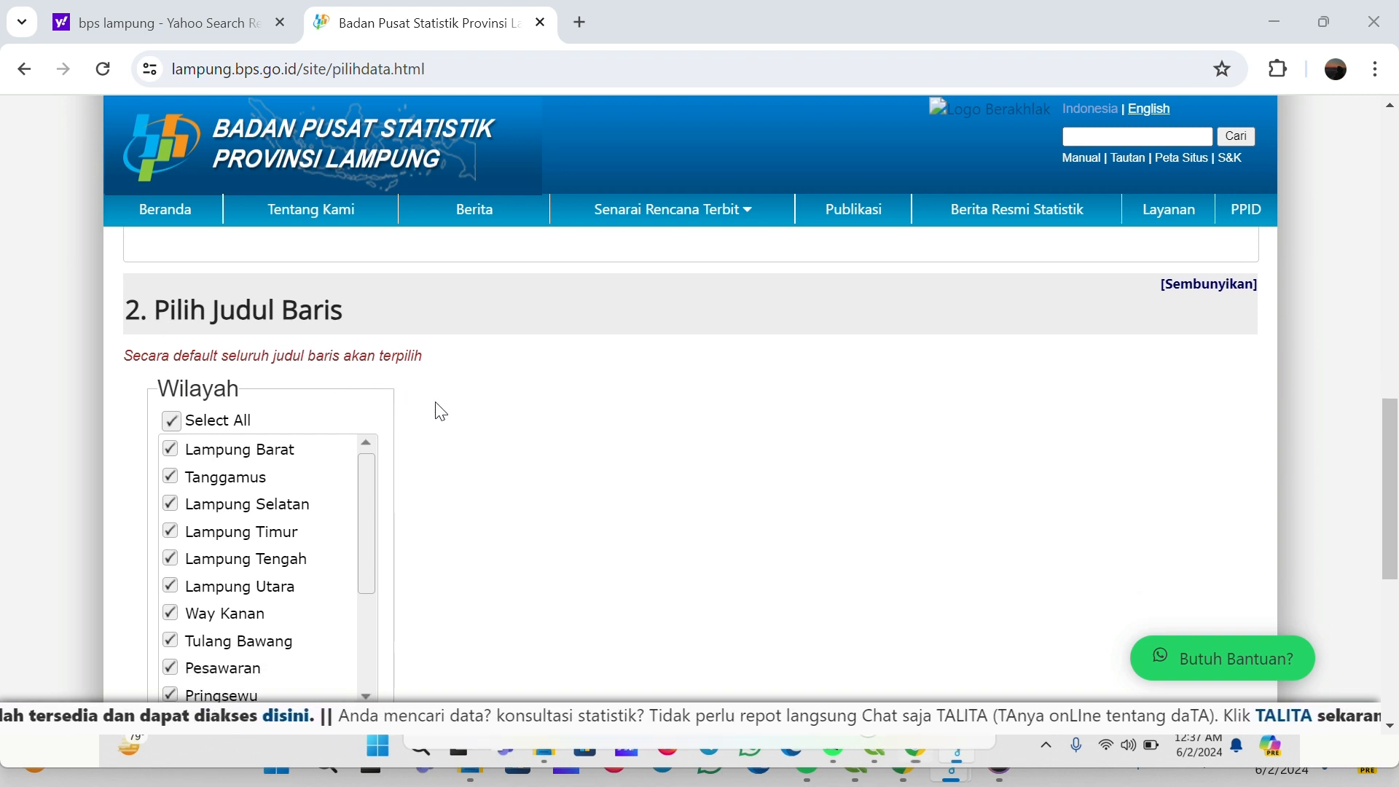
pyautogui.scroll(-1, 441, 412)
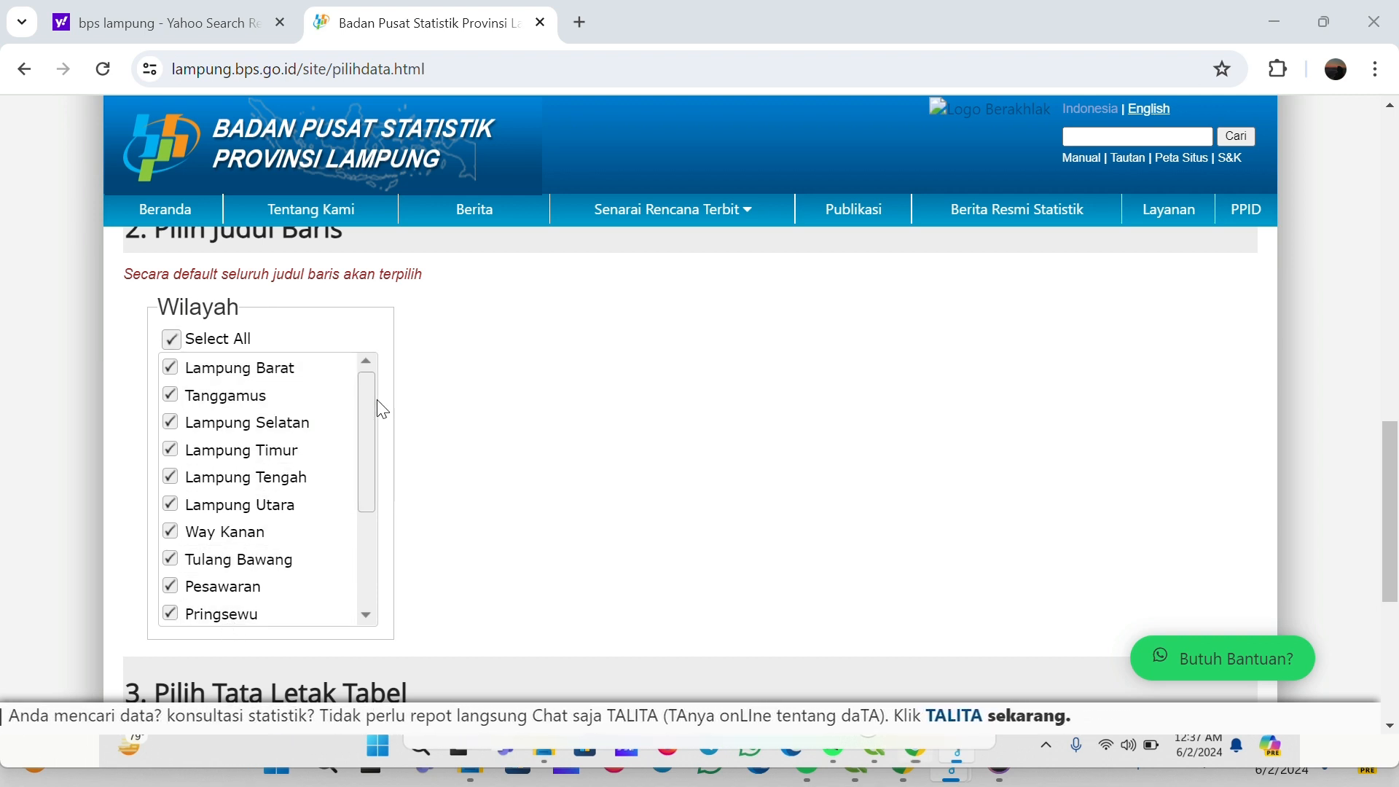
pyautogui.moveTo(362, 416); pyautogui.dragTo(387, 364)
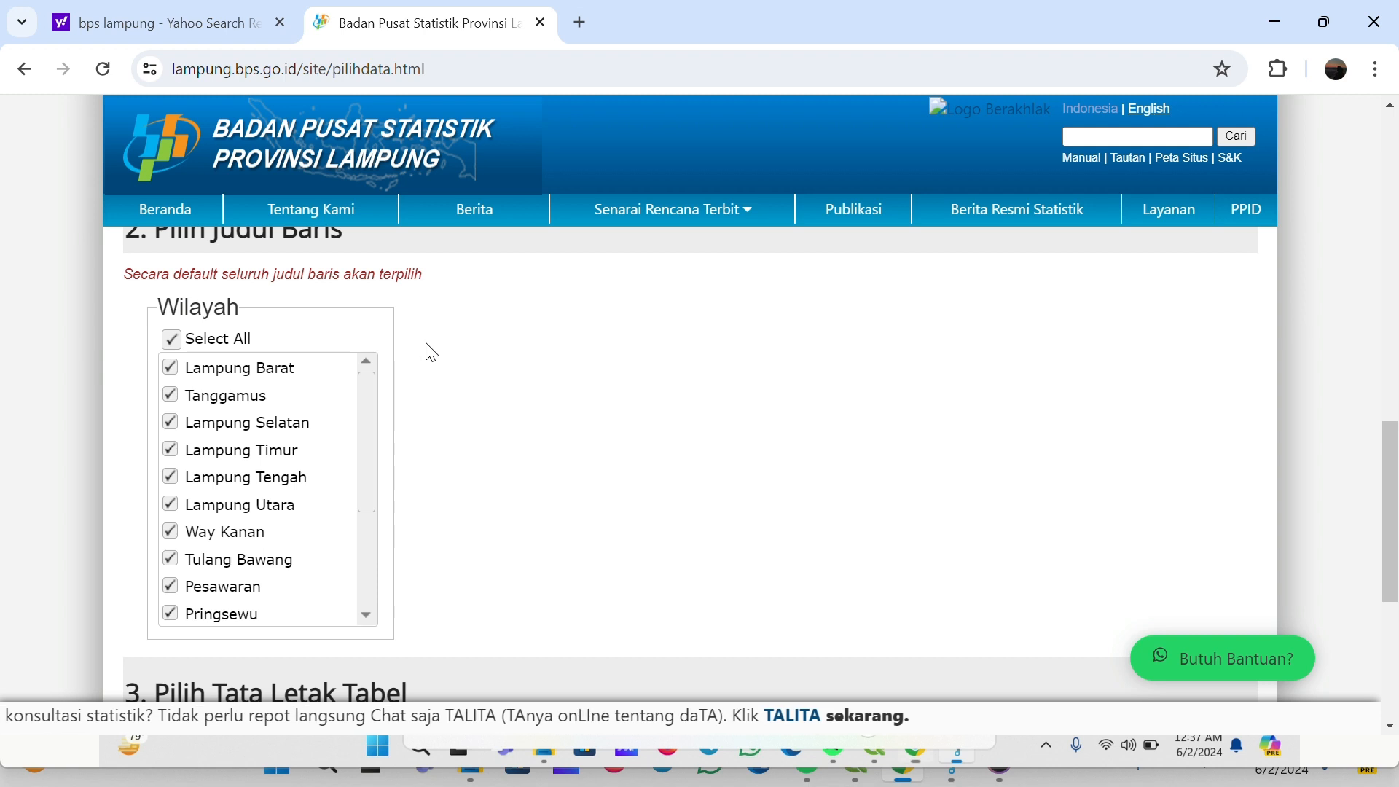
# Ensure all Wilayah regions are selected and submit the table with the default layout
pyautogui.click(173, 340)
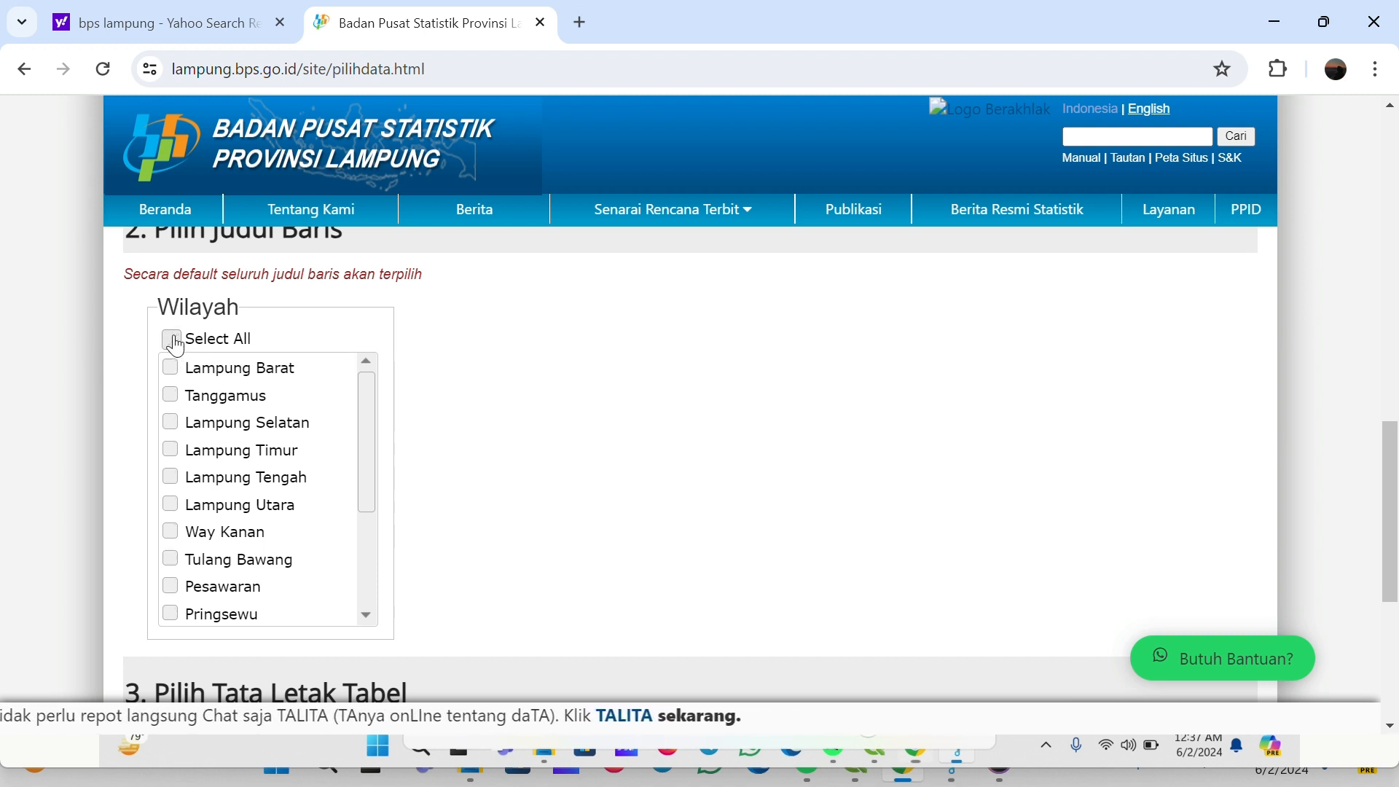
pyautogui.click(174, 340)
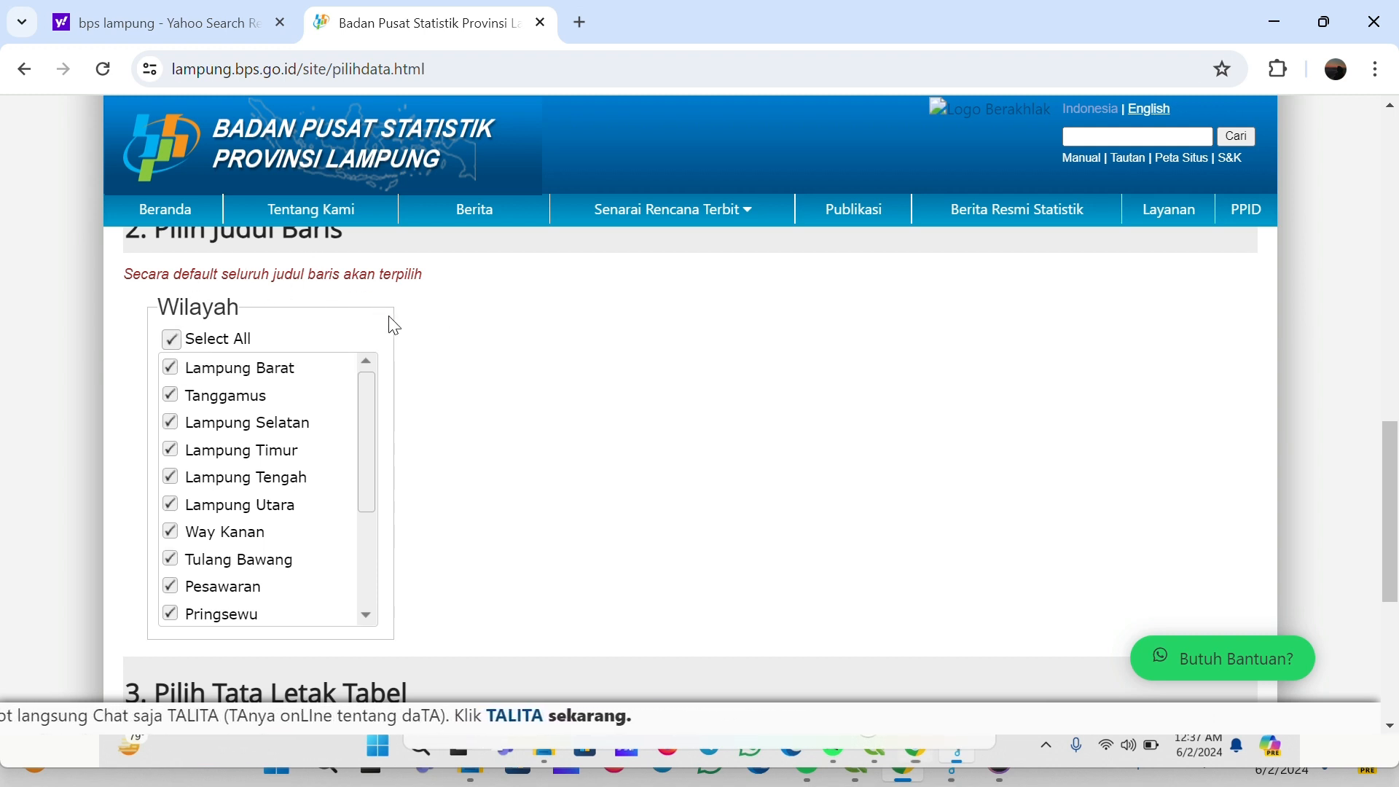
pyautogui.scroll(-4, 648, 356)
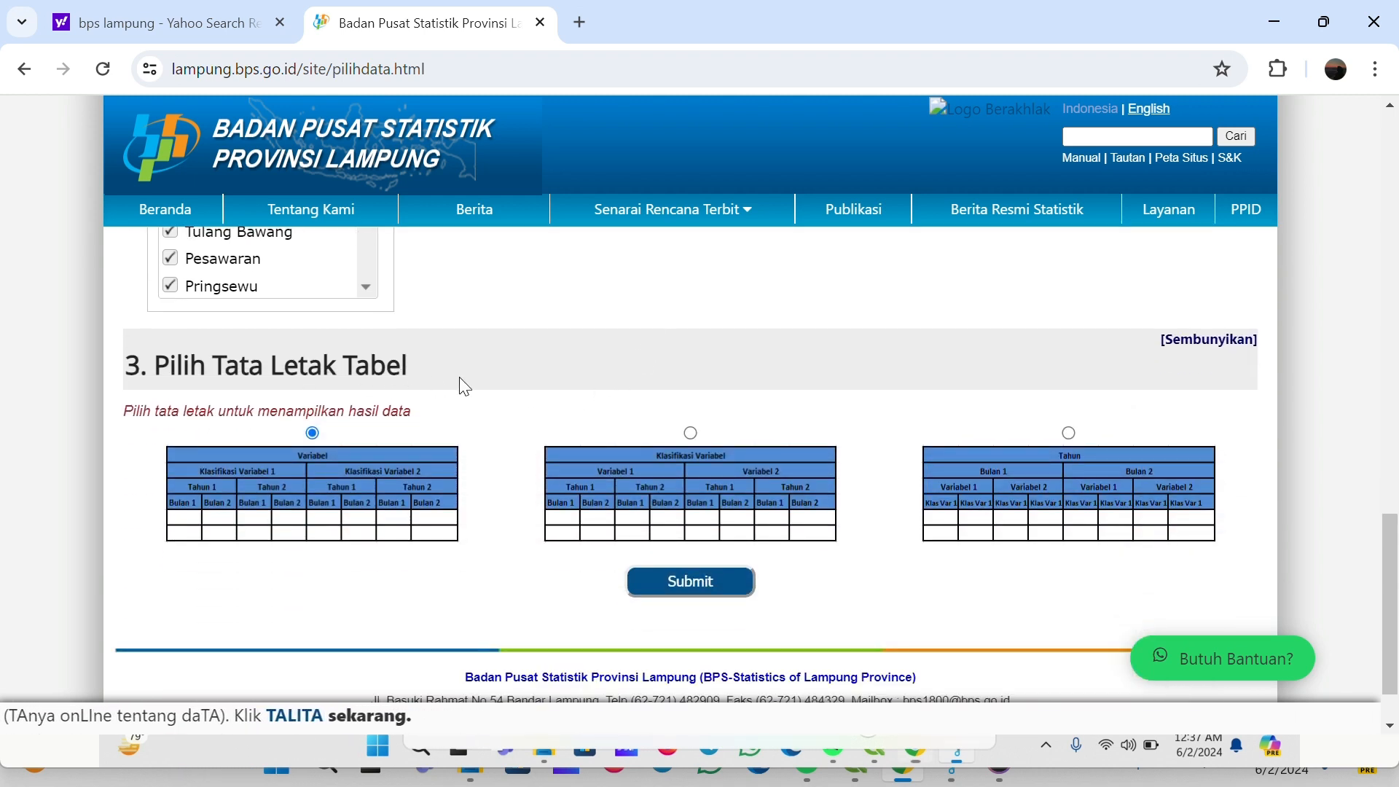
pyautogui.click(702, 587)
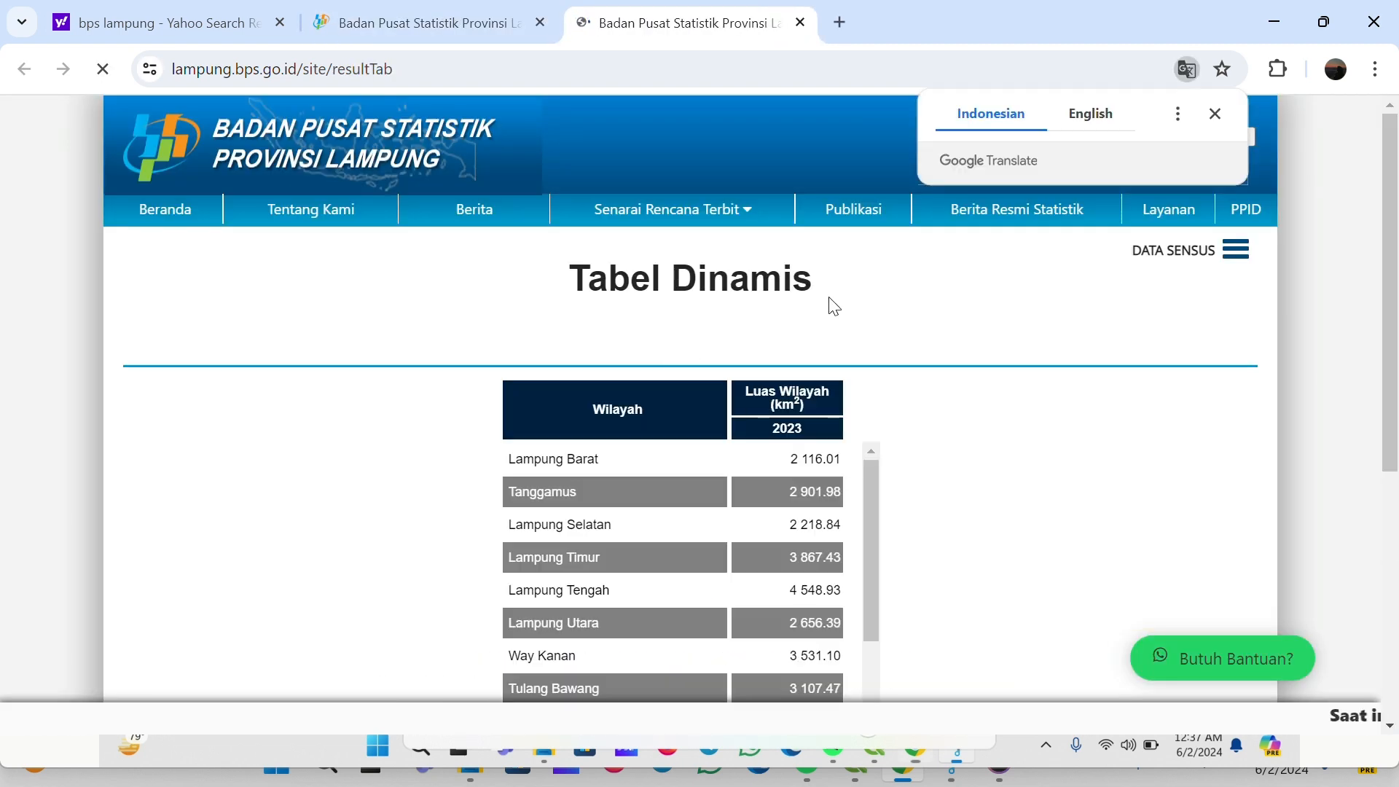
# Dismiss the translation prompt and review the Luas Wilayah table for the regencies
pyautogui.click(1214, 113)
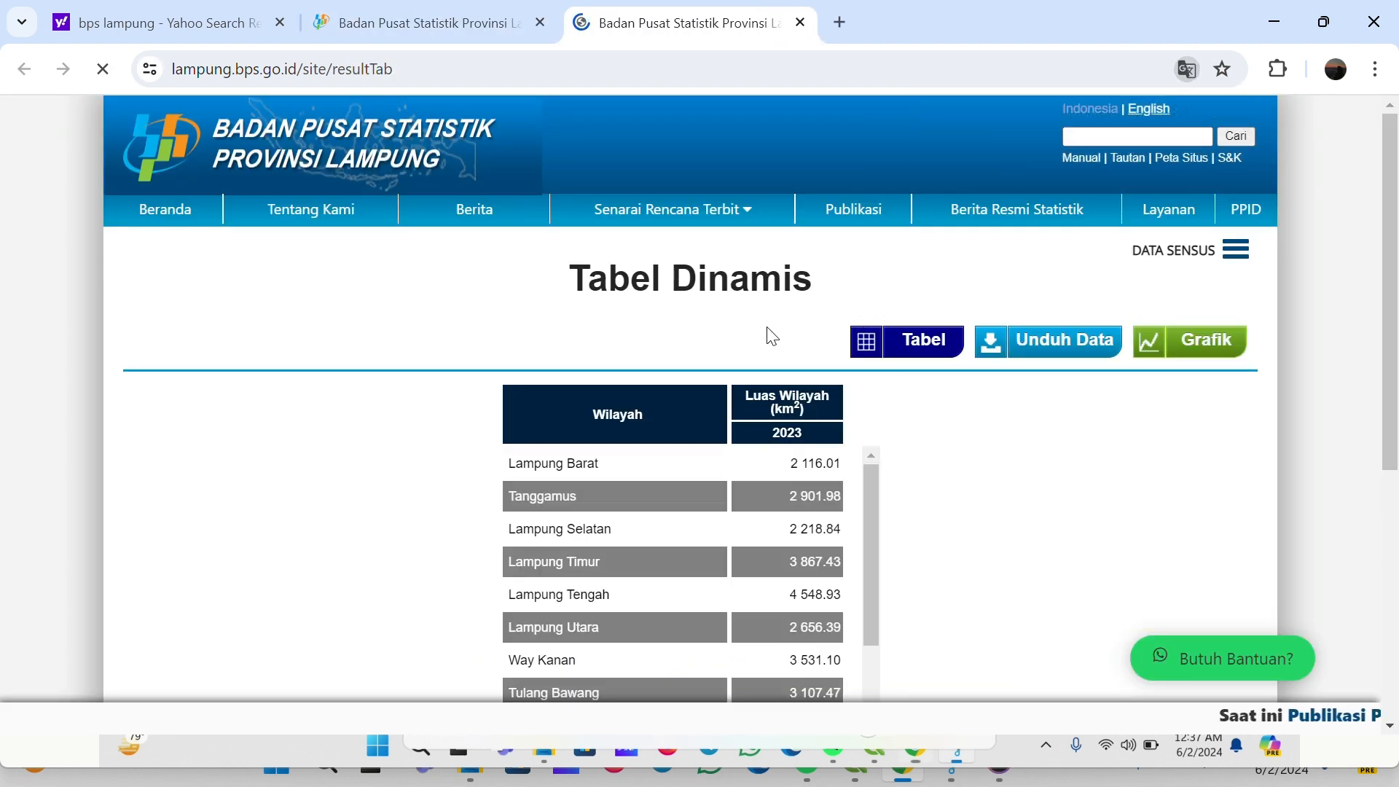
pyautogui.scroll(-2, 772, 335)
pyautogui.scroll(2, 771, 336)
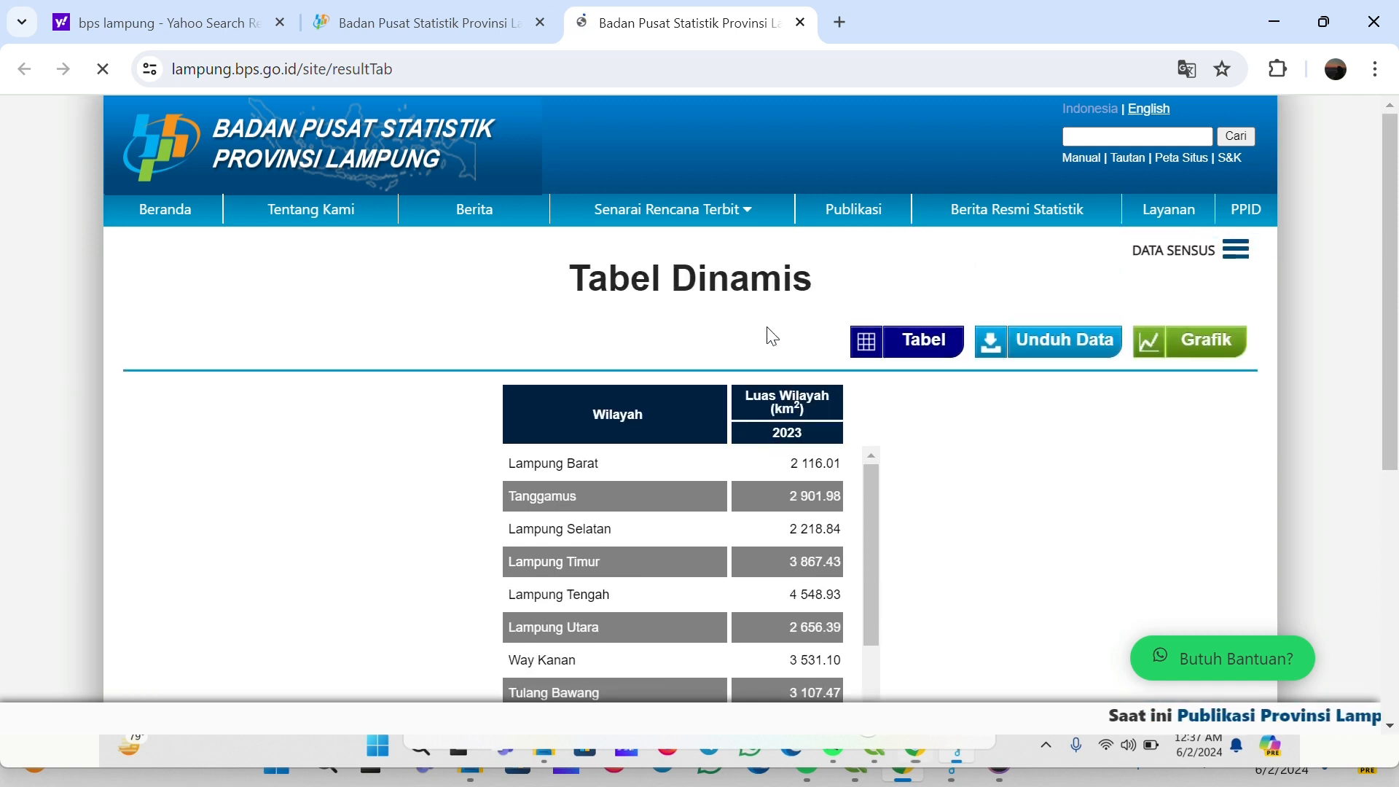
pyautogui.scroll(-2, 771, 336)
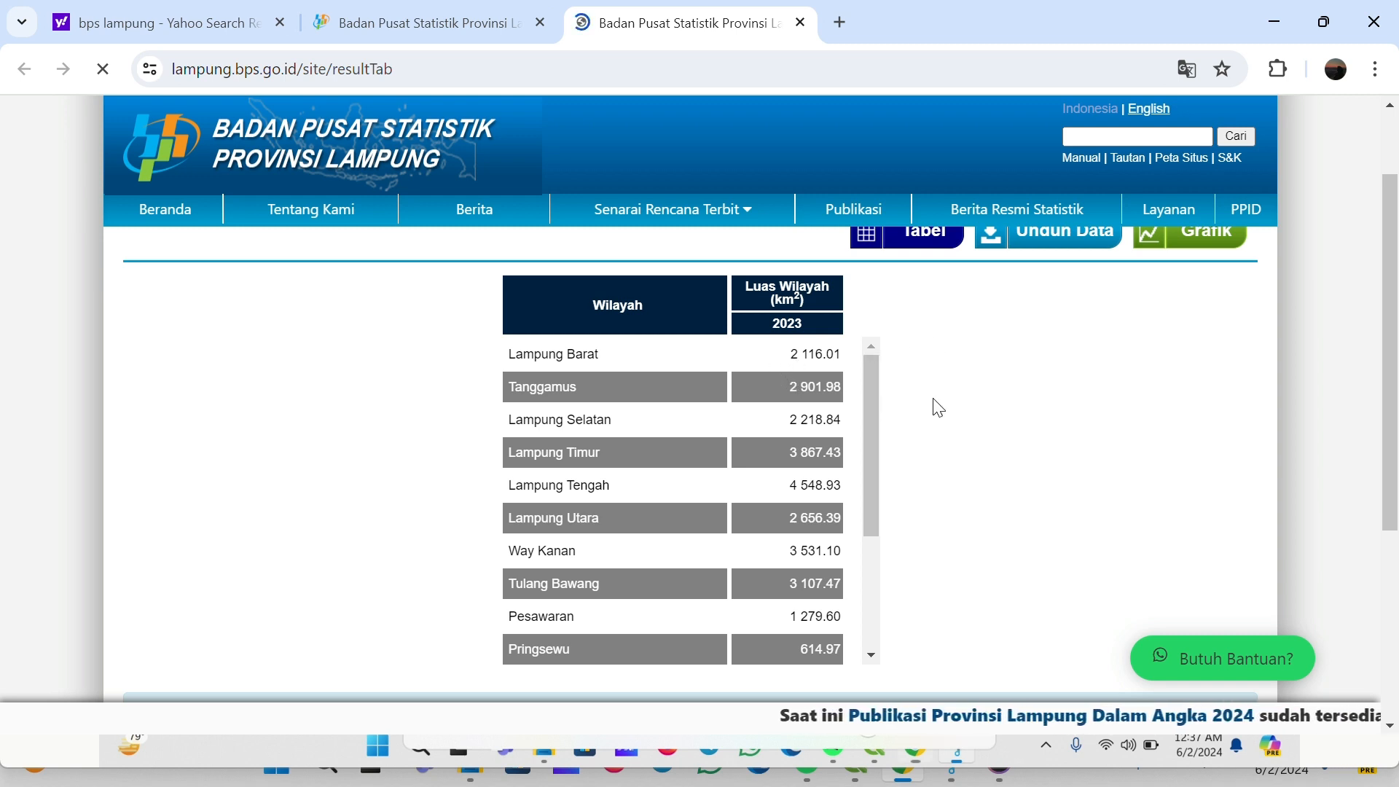
pyautogui.scroll(2, 891, 408)
pyautogui.scroll(-2, 886, 406)
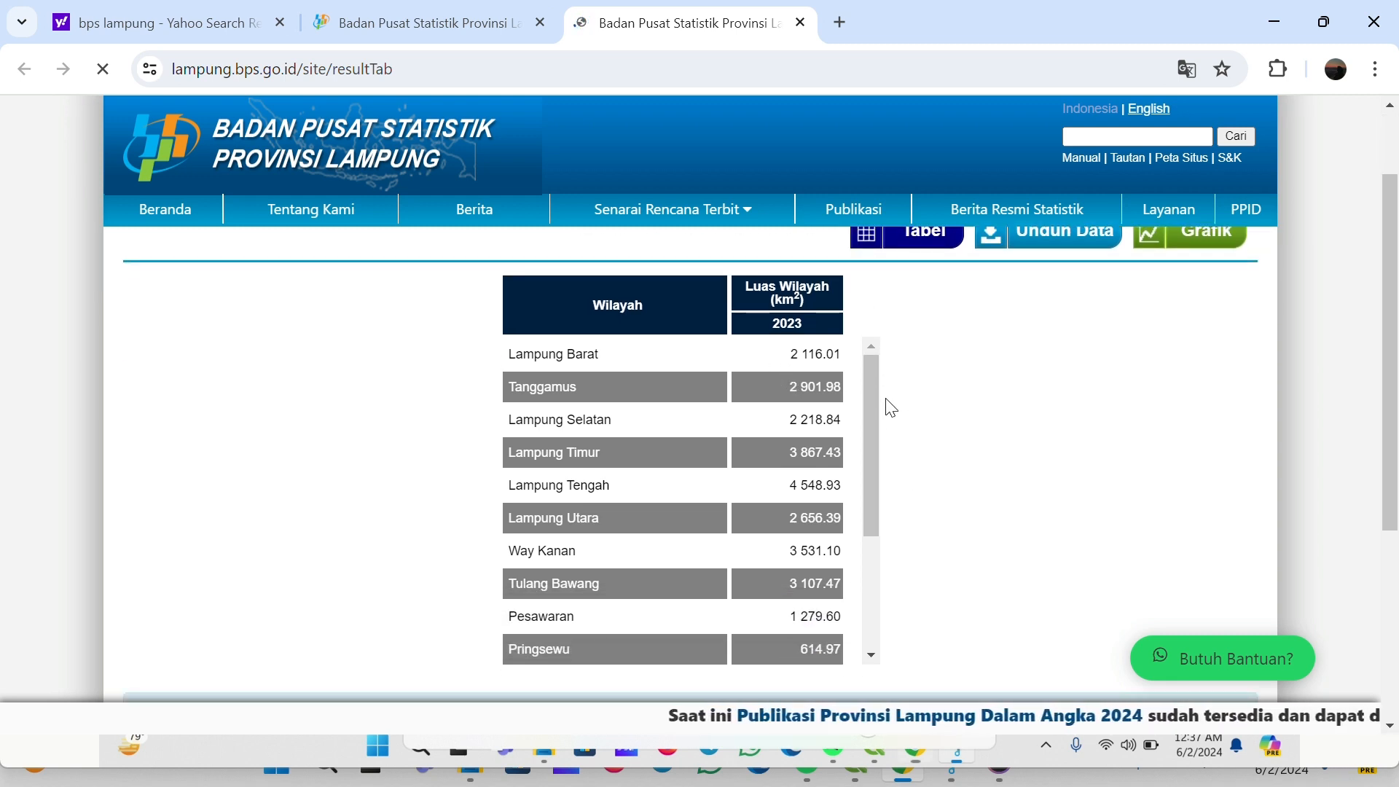
pyautogui.moveTo(869, 399); pyautogui.dragTo(1050, 398)
pyautogui.scroll(2, 1050, 398)
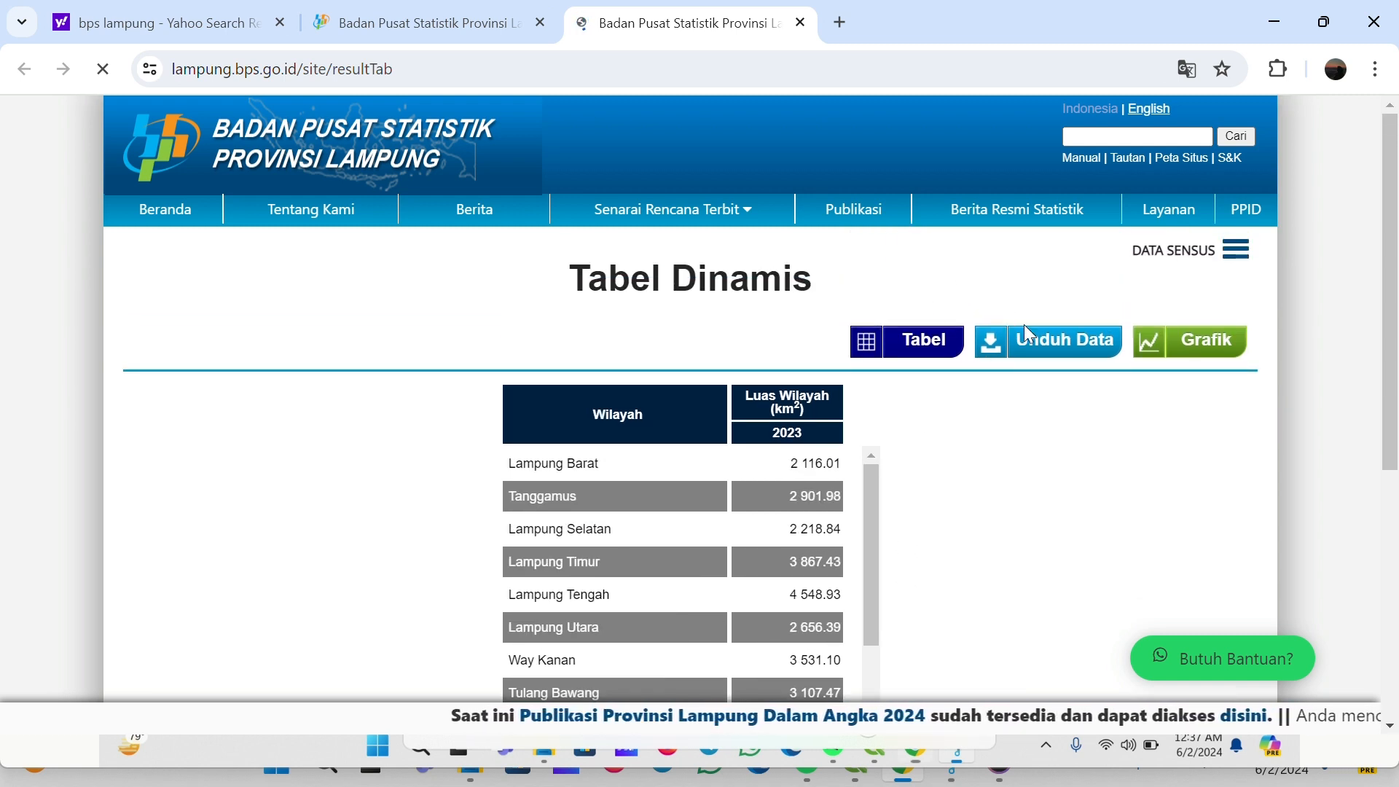
# Download the table as an Excel file and return to the Tabel Dinamis selection tab
pyautogui.click(1046, 352)
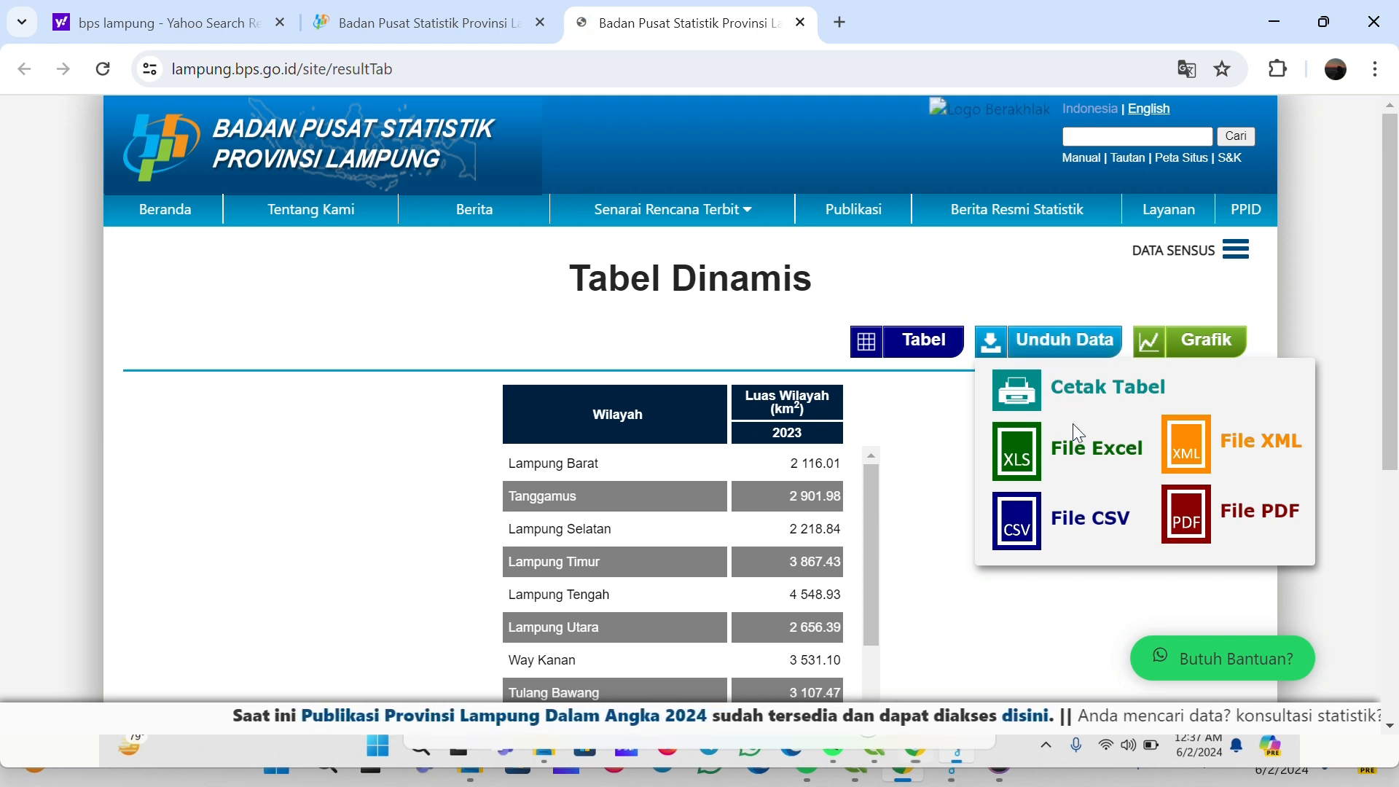
pyautogui.click(1020, 455)
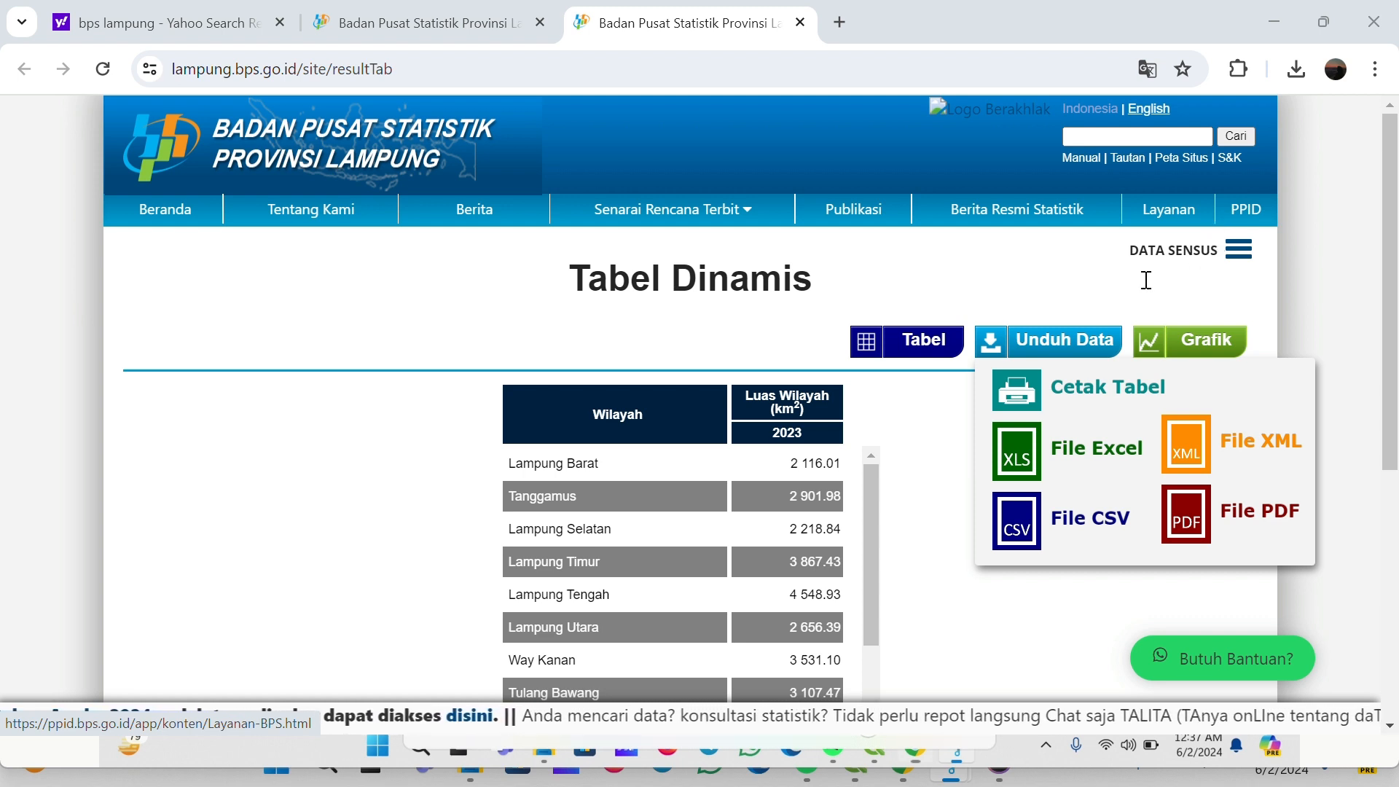
pyautogui.click(440, 20)
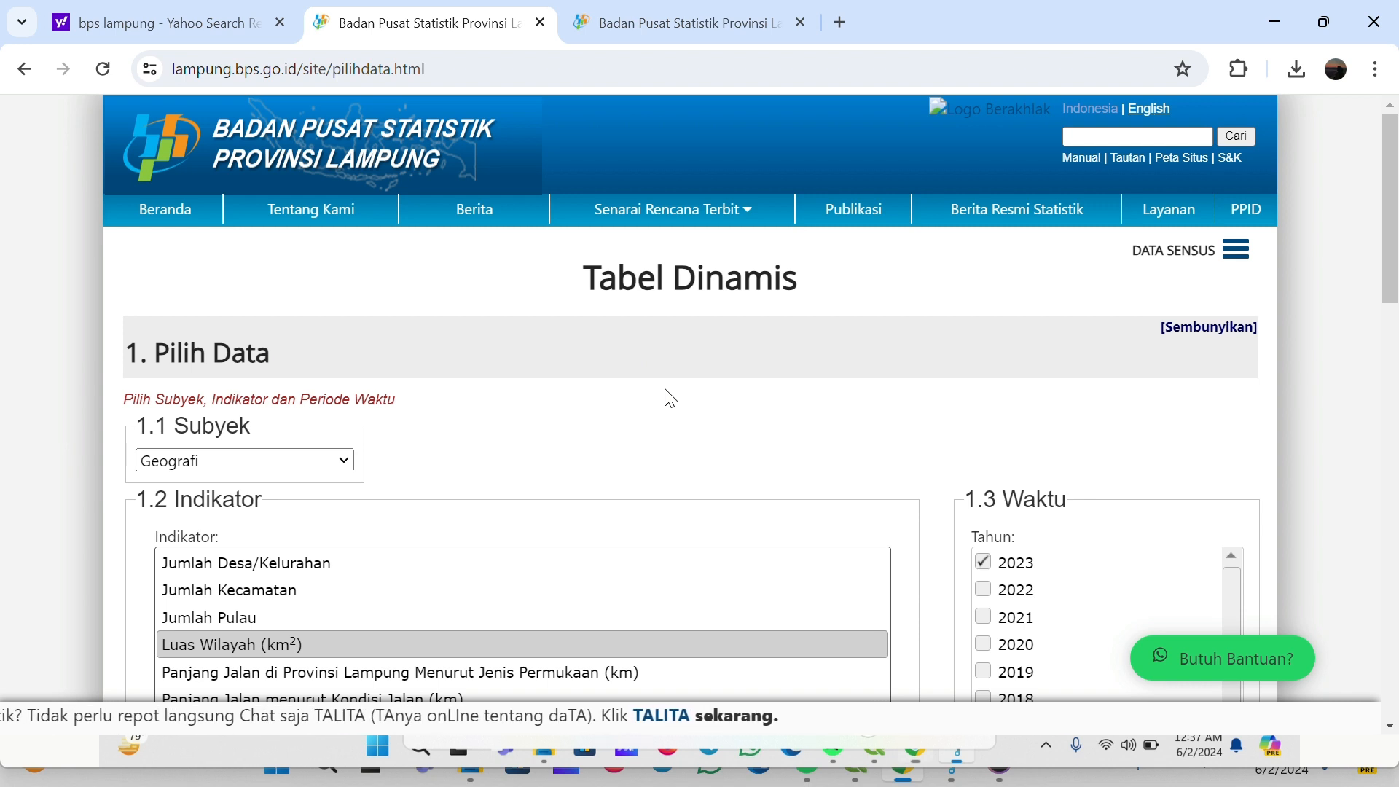
# Change the Tabel Dinamis subject to Kependudukan
pyautogui.scroll(-1, 656, 269)
pyautogui.scroll(1, 508, 380)
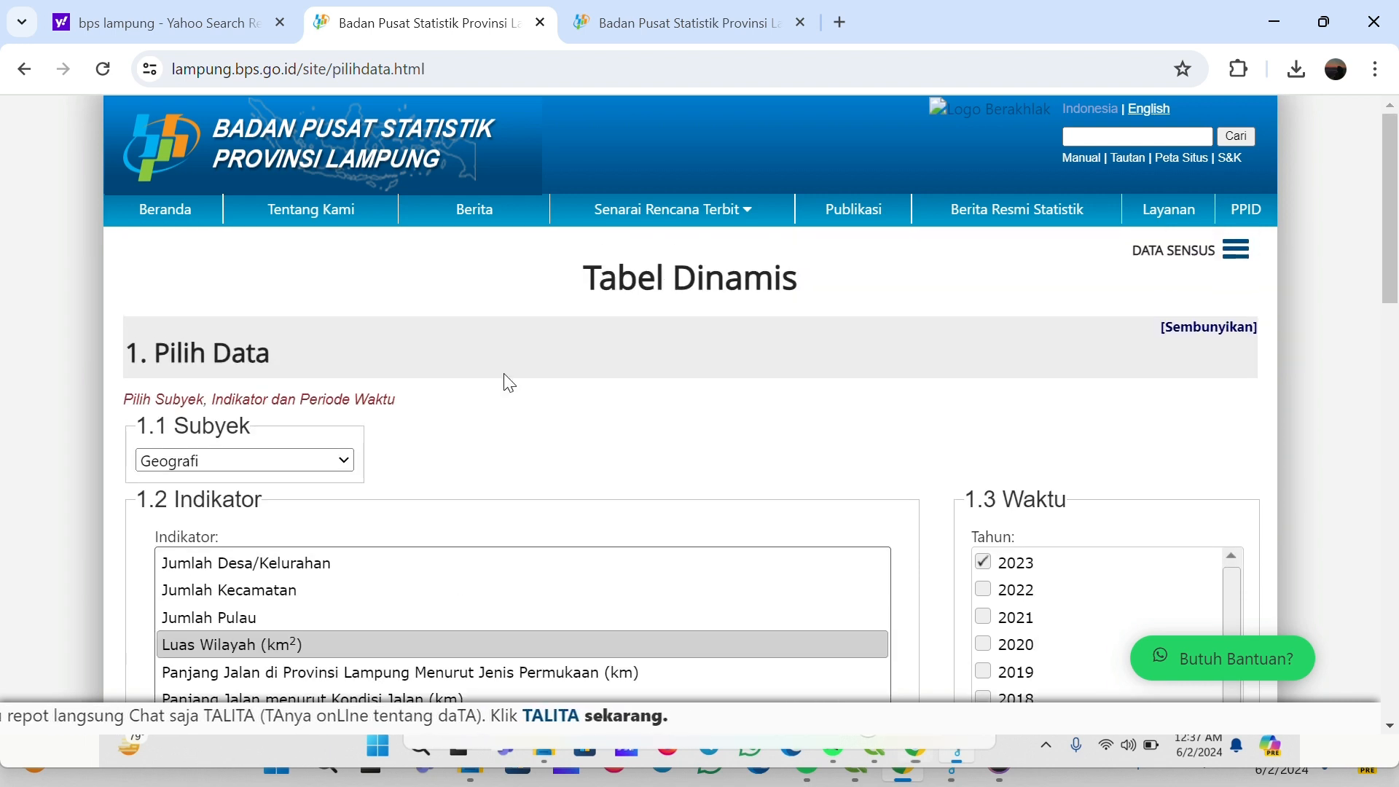
pyautogui.click(251, 454)
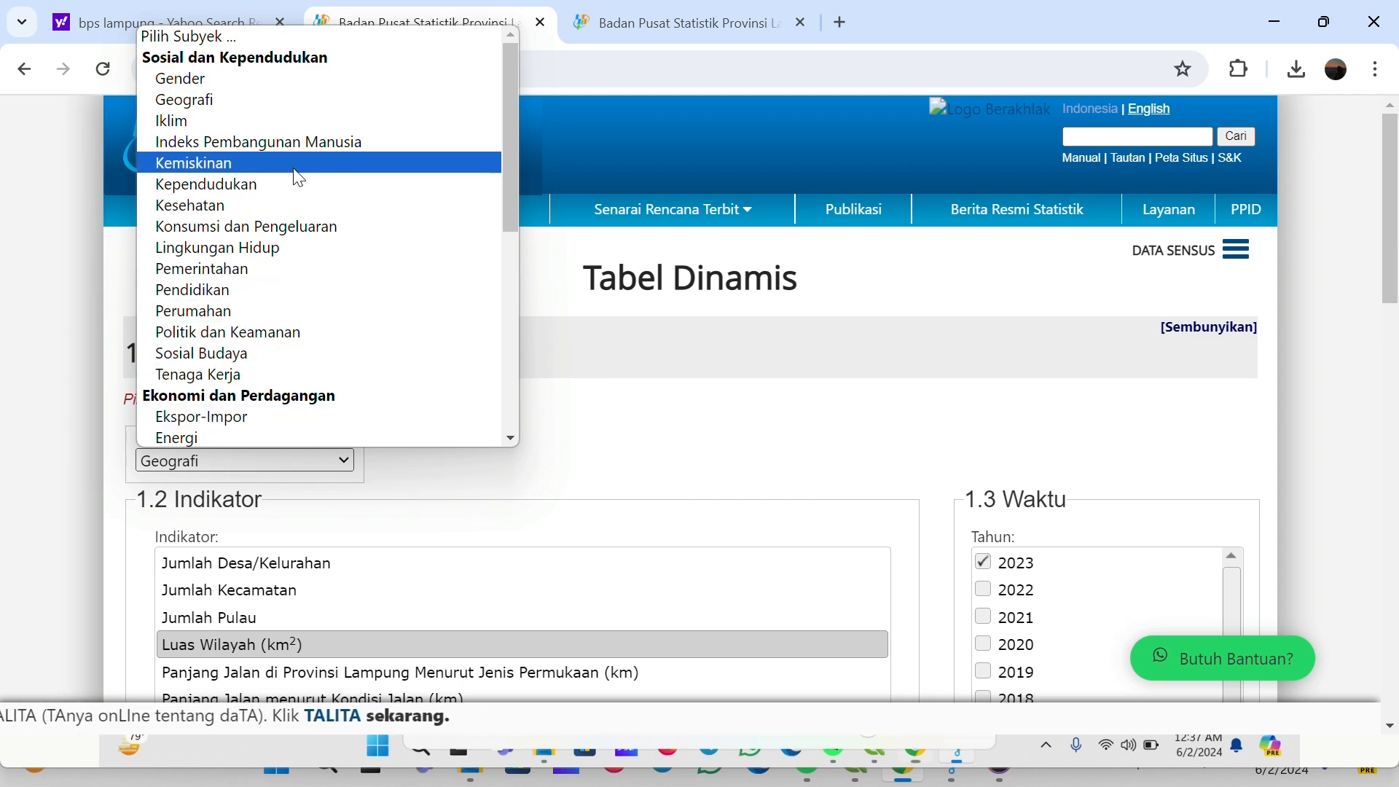
pyautogui.click(306, 184)
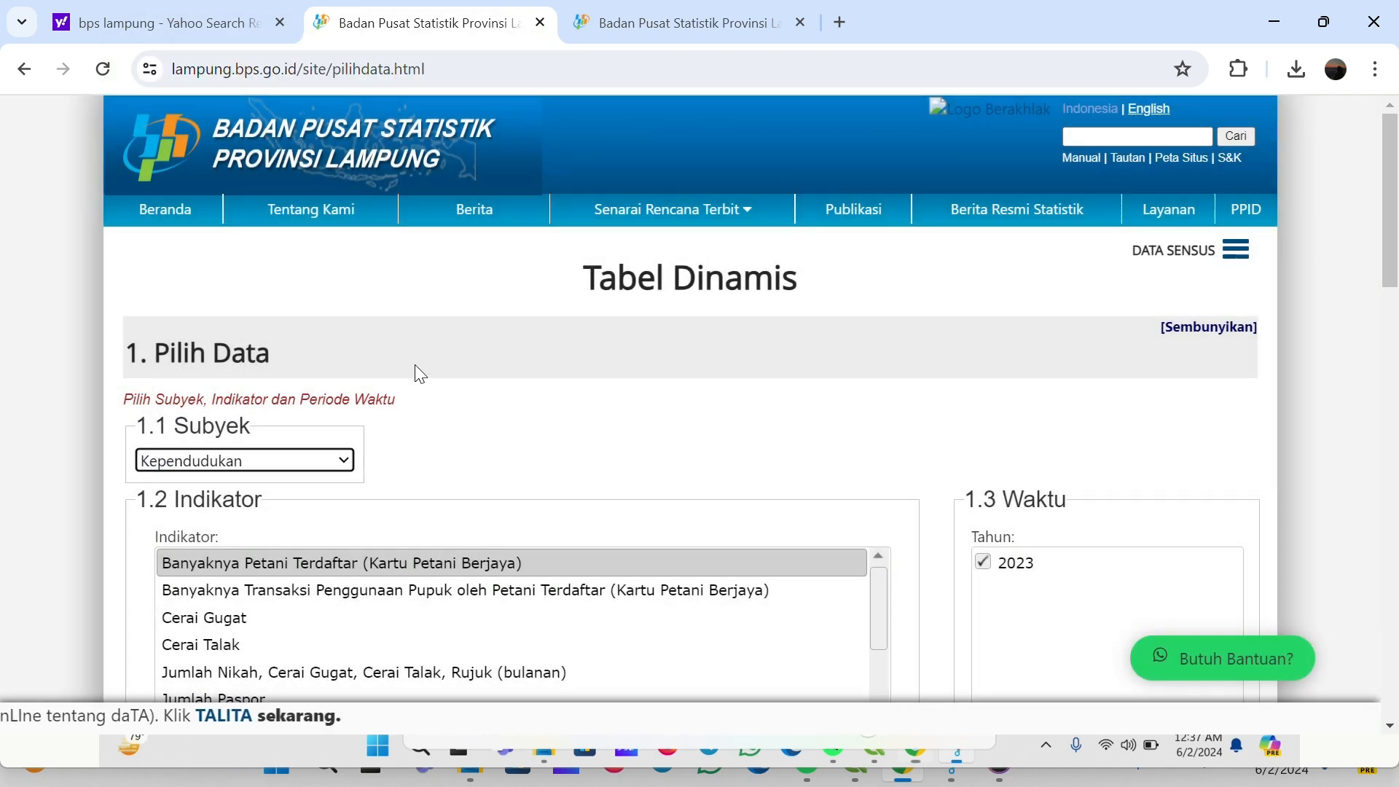
# Pick the Kepadatan Penduduk per km² indicator and tick the year 2023
pyautogui.scroll(-1, 414, 366)
pyautogui.scroll(-1, 502, 316)
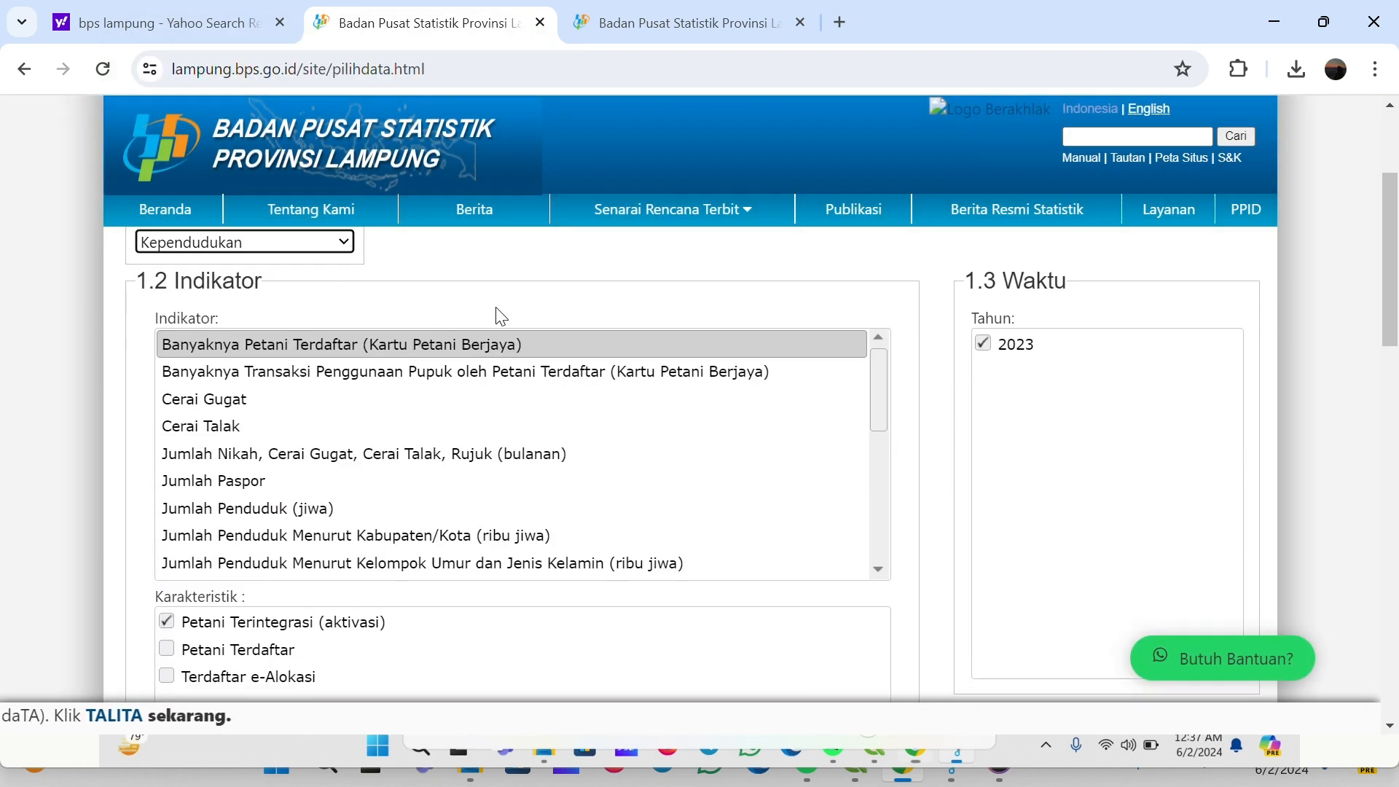
pyautogui.moveTo(878, 365); pyautogui.dragTo(879, 419)
pyautogui.click(268, 445)
pyautogui.click(296, 470)
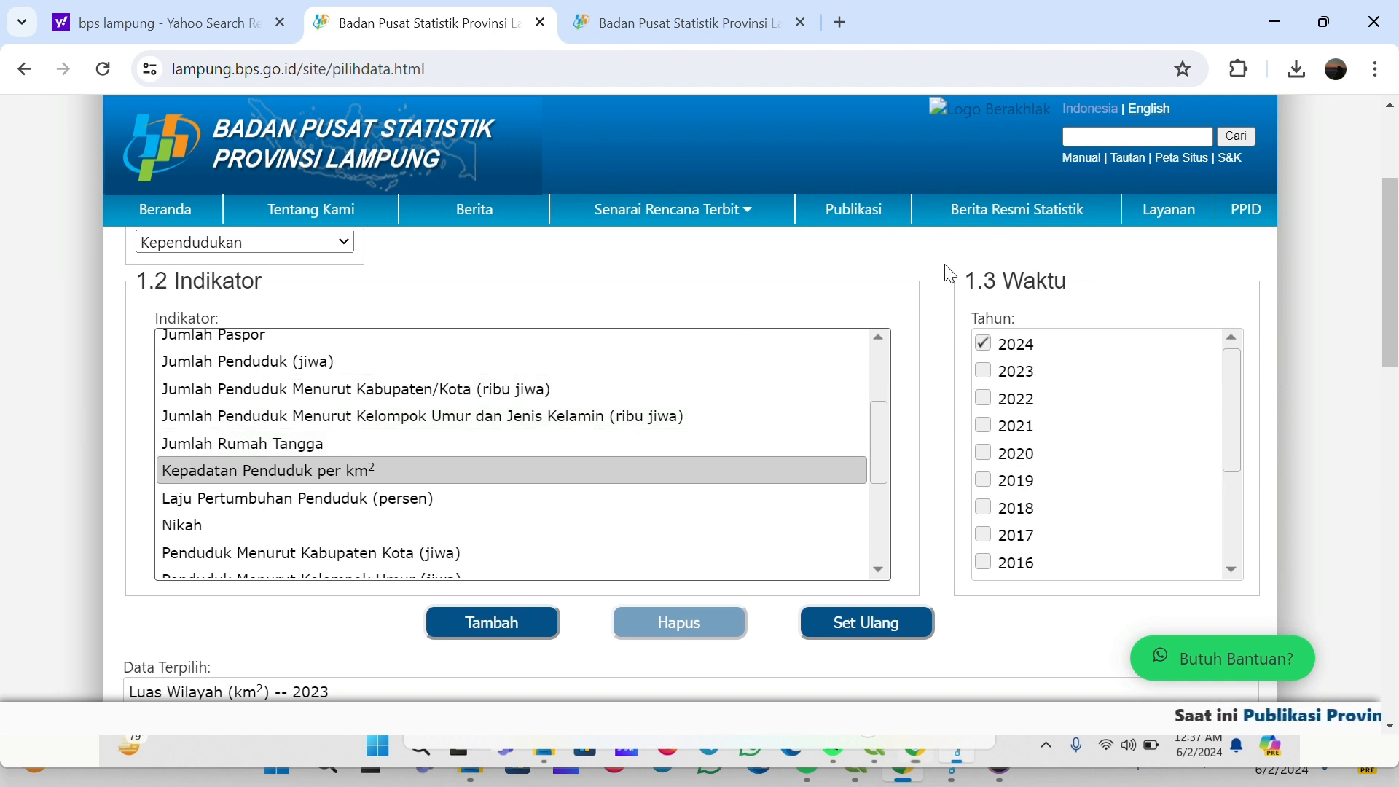
pyautogui.click(982, 373)
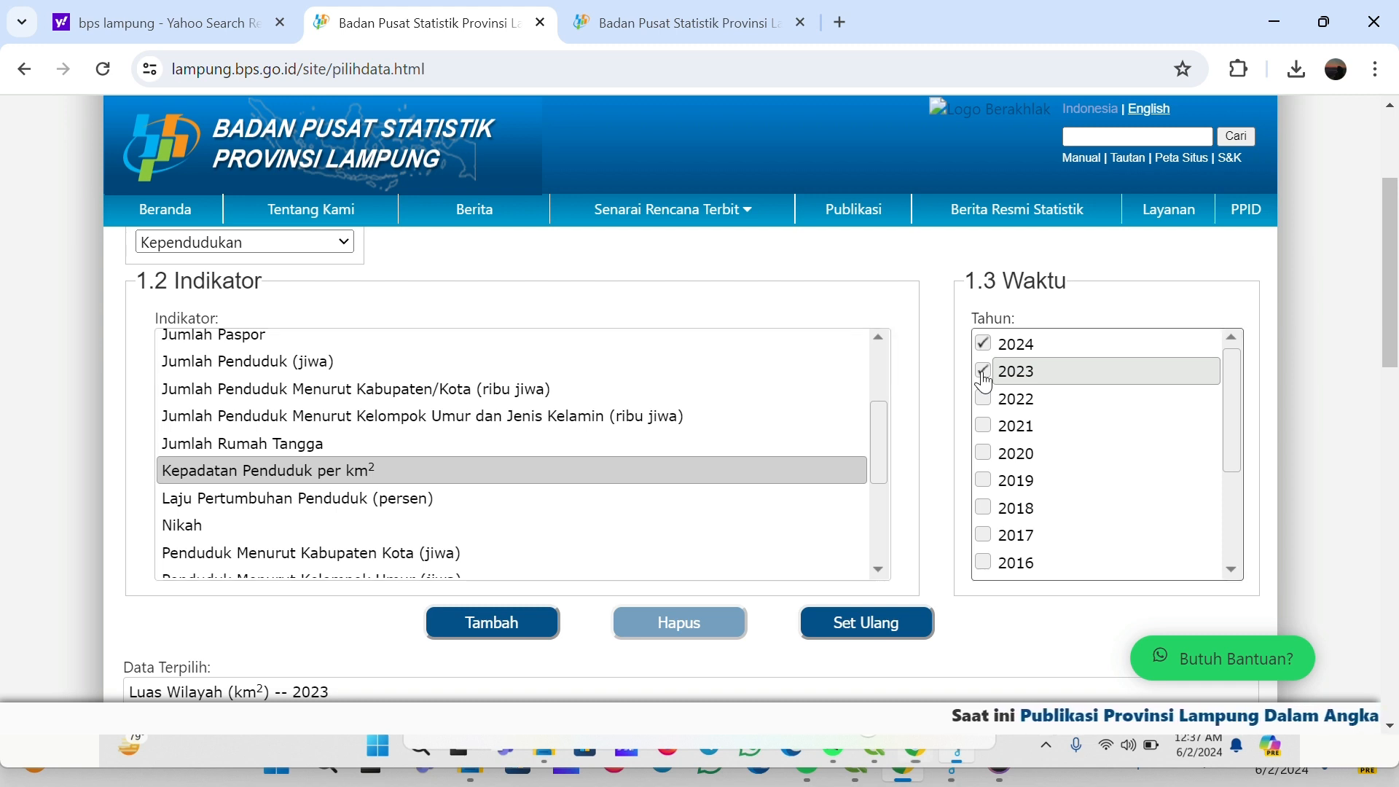
# Remove the Luas Wilayah (km²) -- 2023 entry from the selected data
pyautogui.scroll(-1, 494, 431)
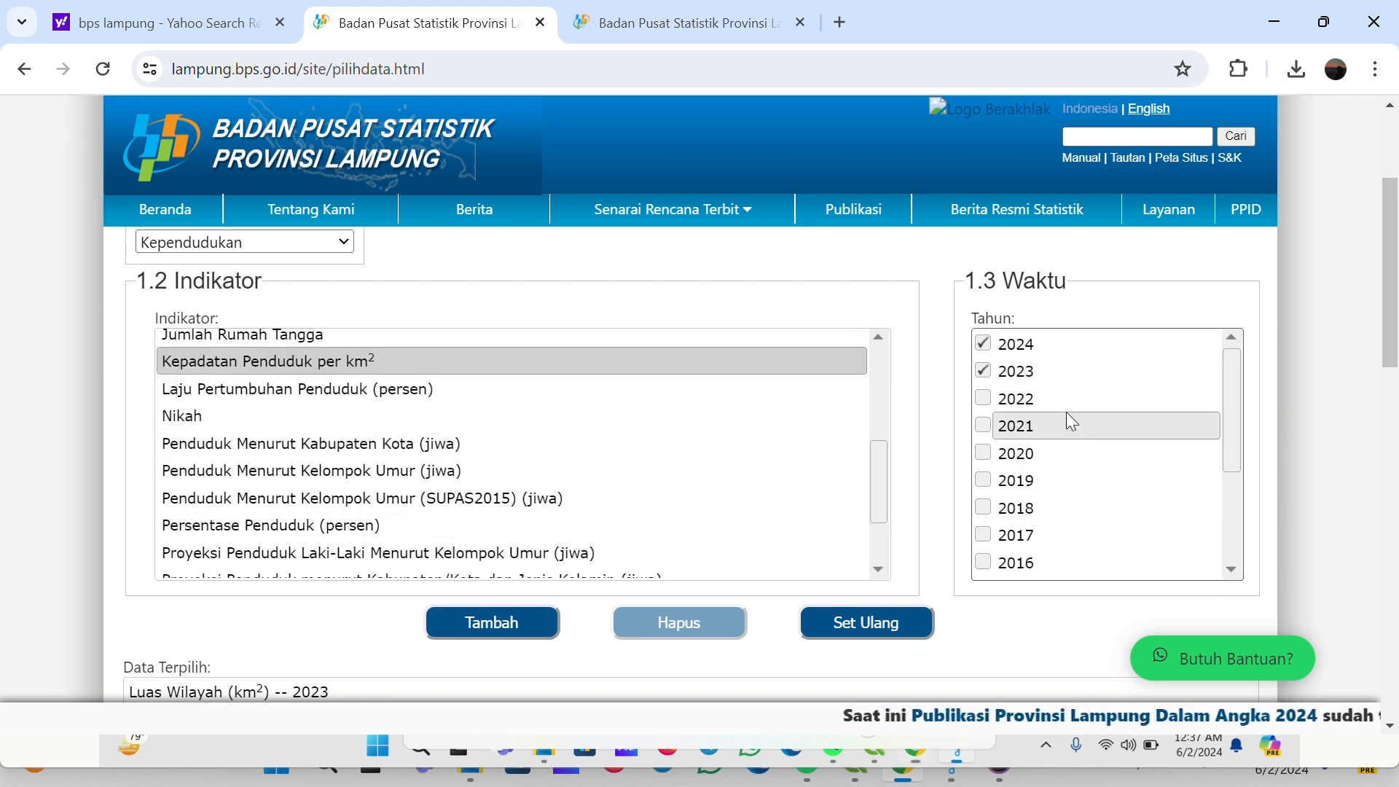
pyautogui.moveTo(1398, 310); pyautogui.dragTo(1358, 382)
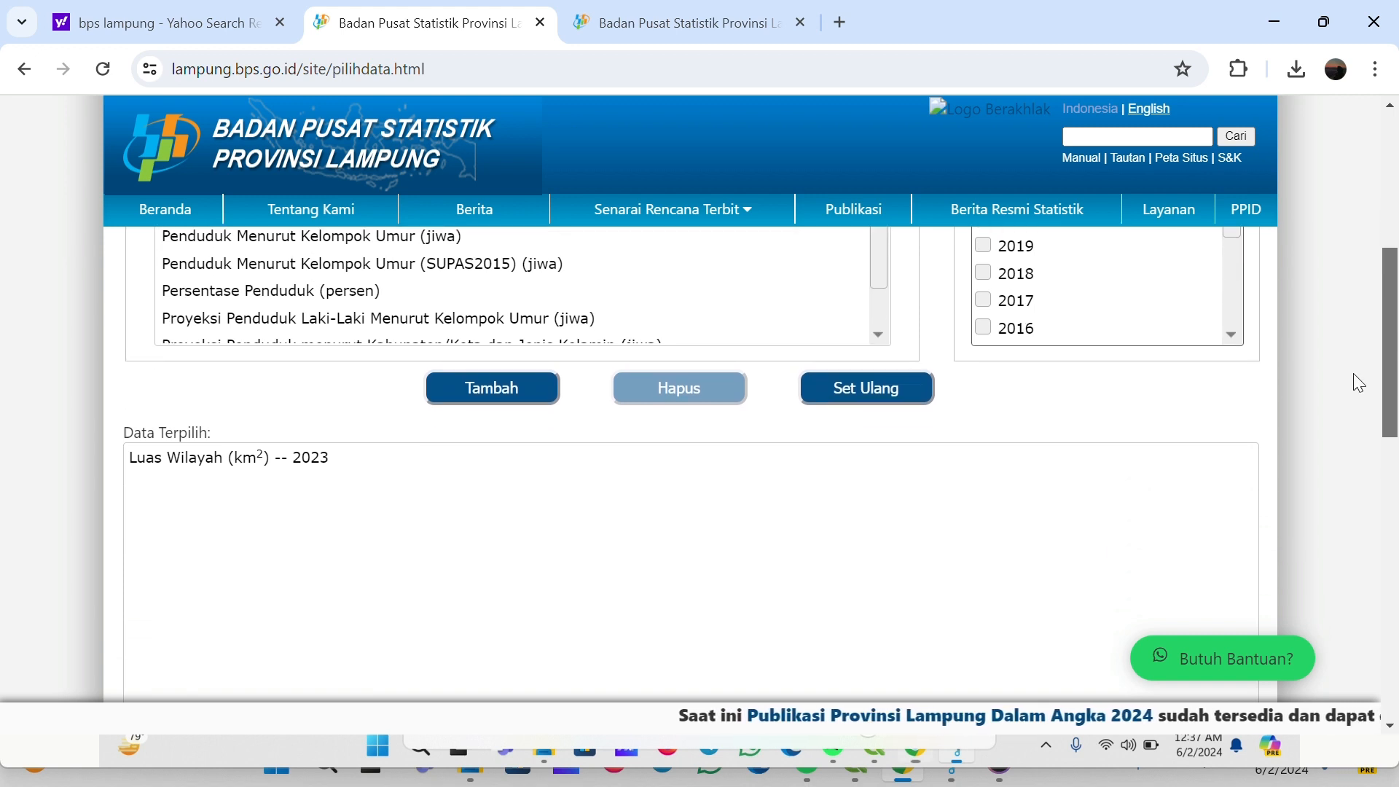
pyautogui.click(236, 465)
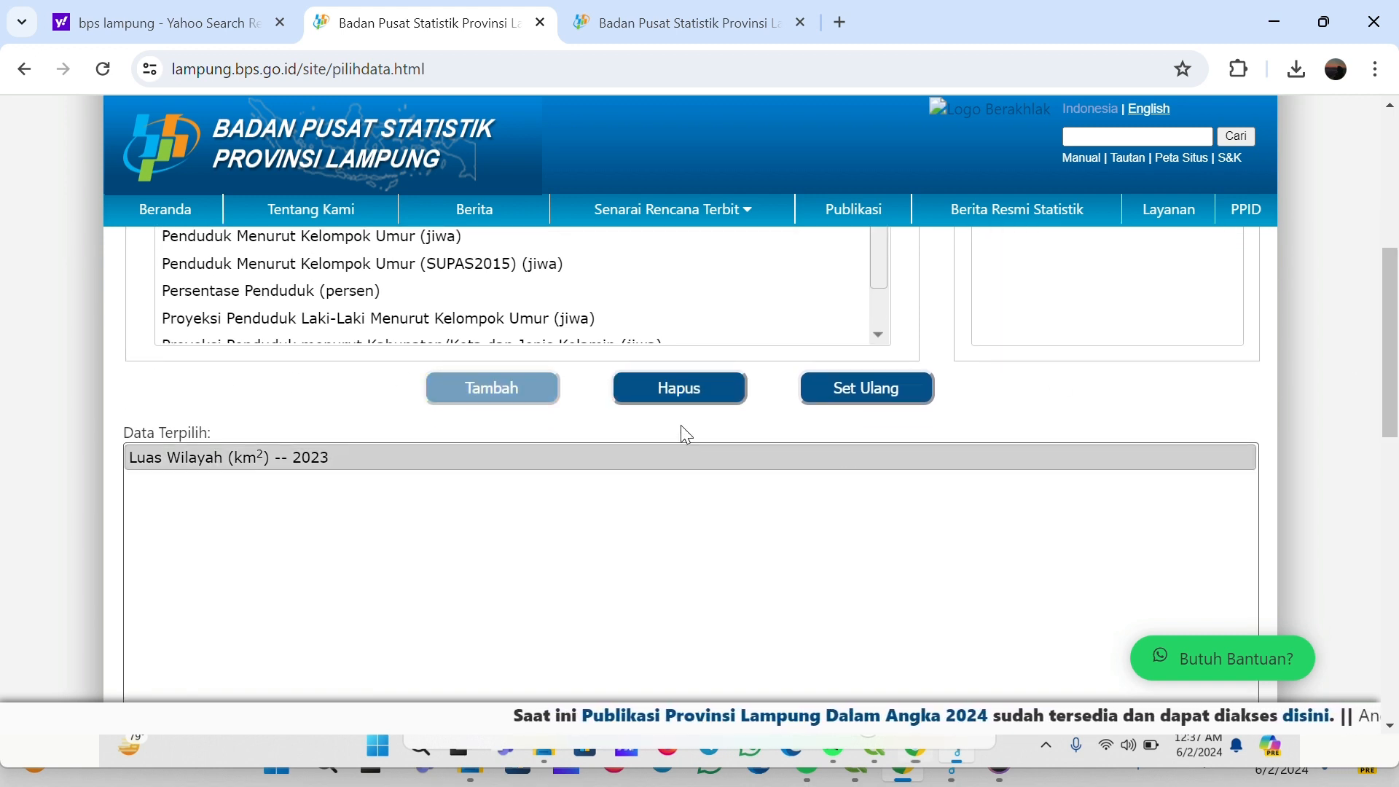
pyautogui.click(679, 395)
# Add the Kepadatan Penduduk per km² -- 2023 indicator to the selected data
pyautogui.scroll(1, 806, 357)
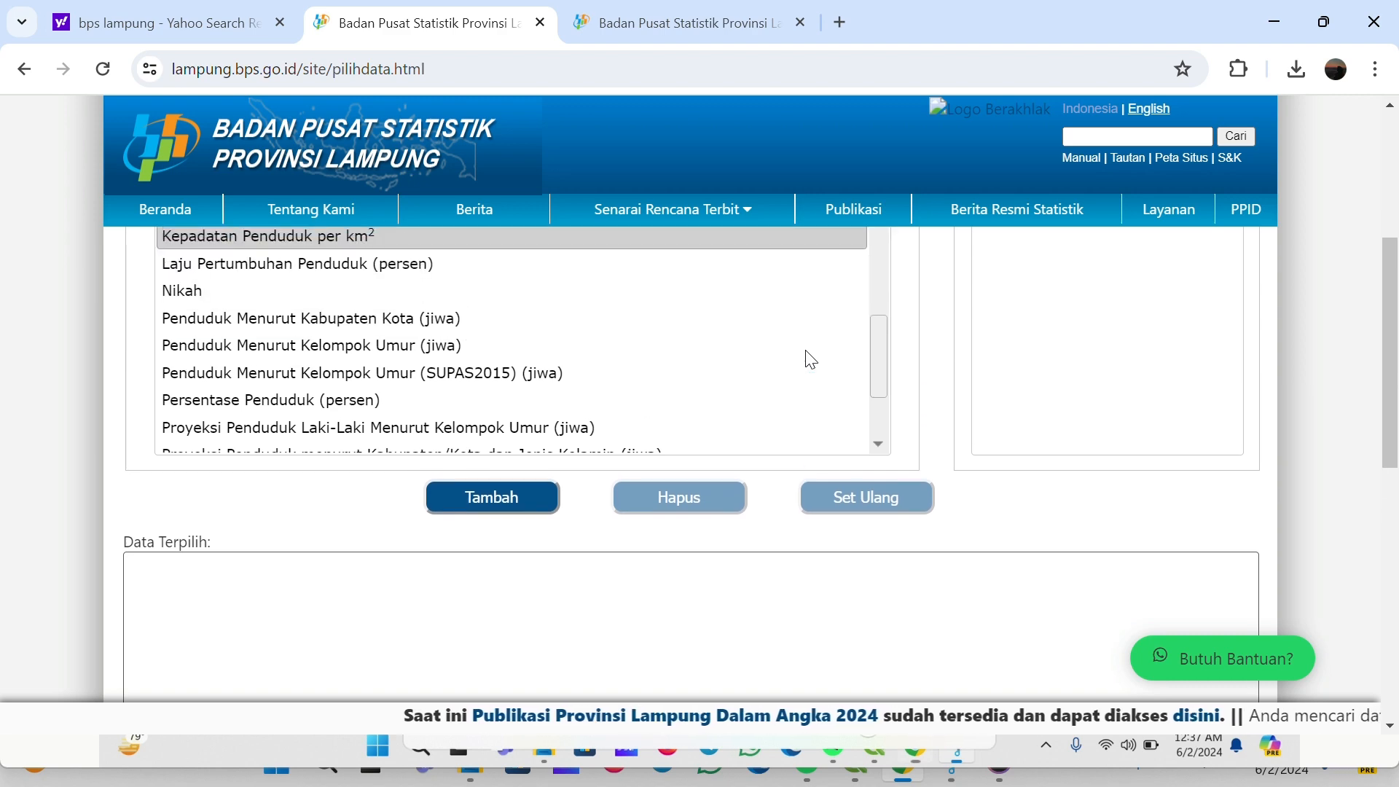
pyautogui.scroll(-2, 681, 404)
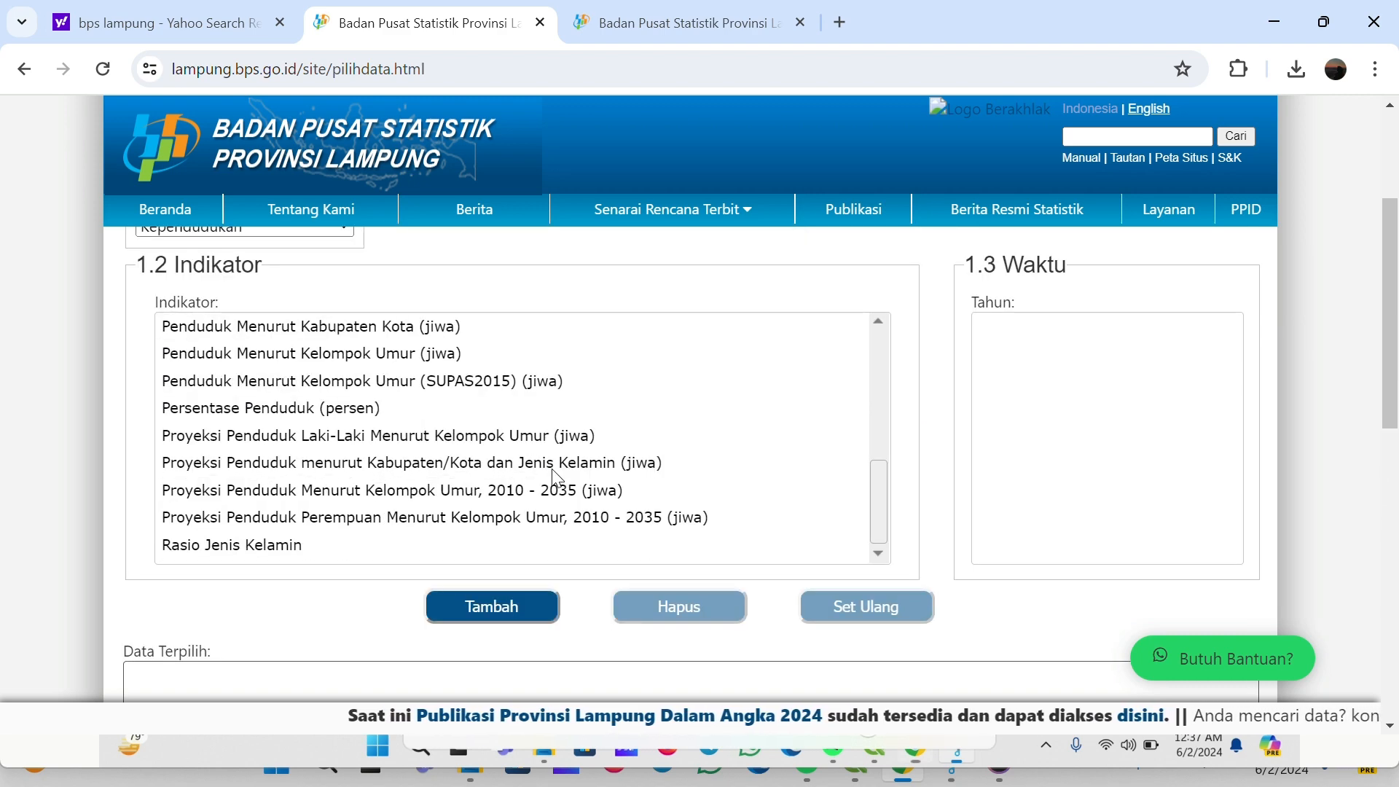
pyautogui.click(486, 605)
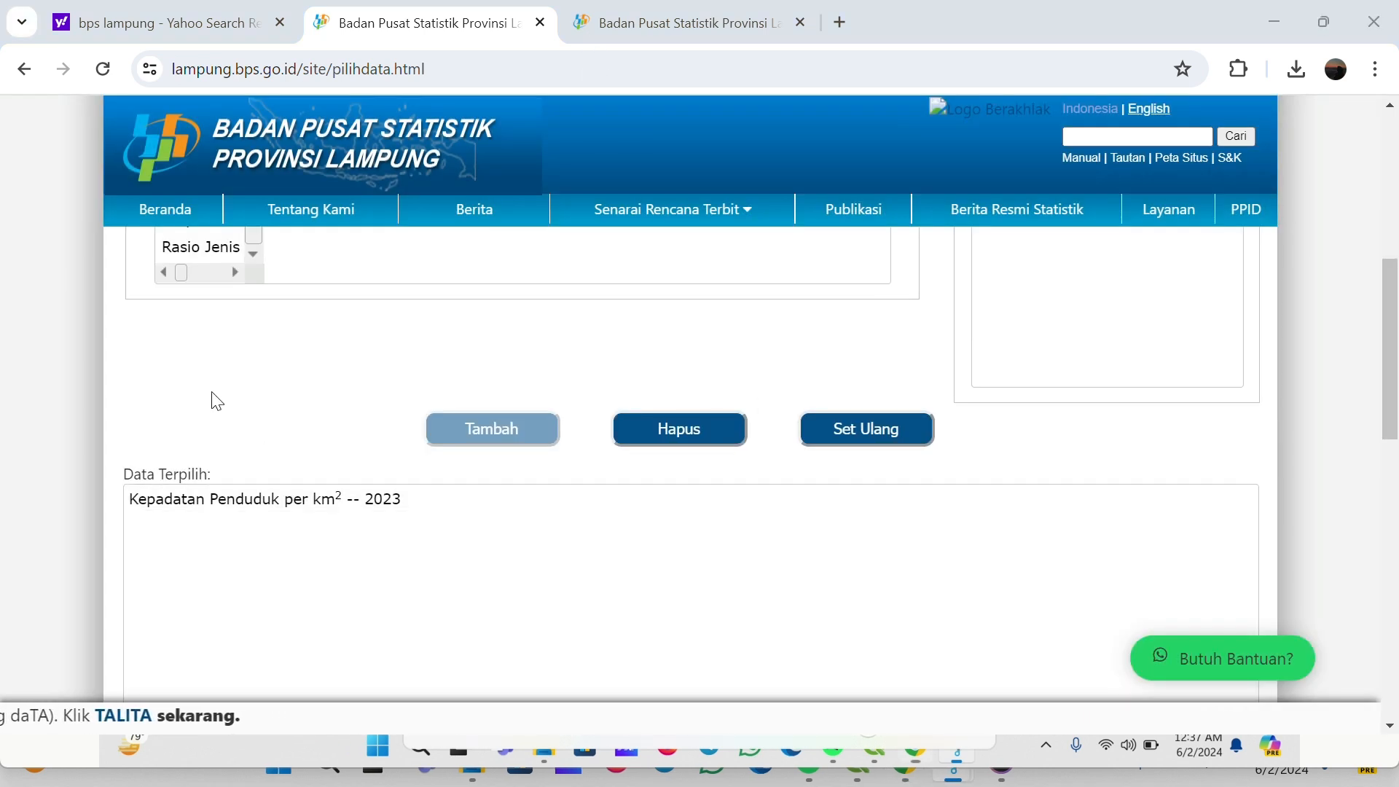
# Keep every Wilayah region selected and submit the population density table with the default layout
pyautogui.scroll(-1, 182, 409)
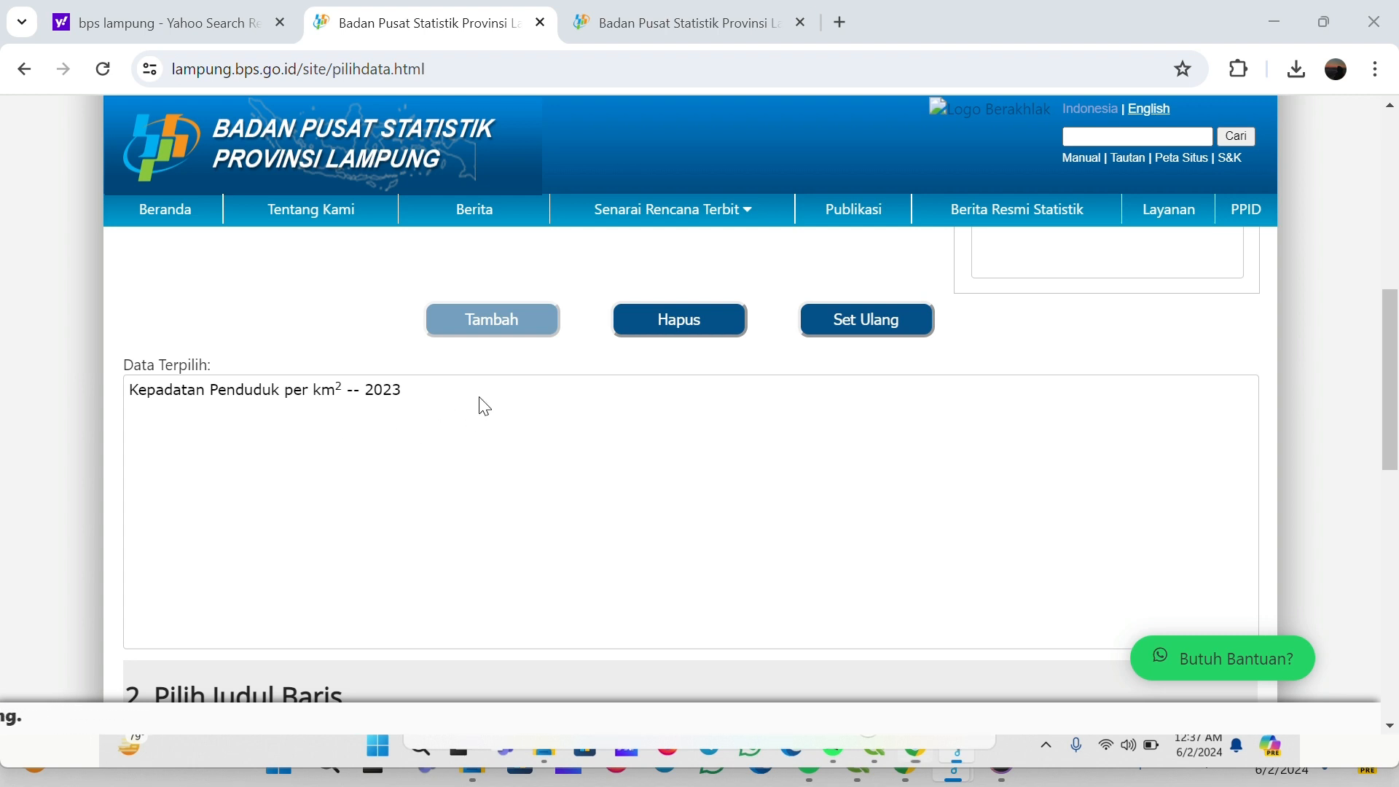
pyautogui.scroll(-2, 629, 445)
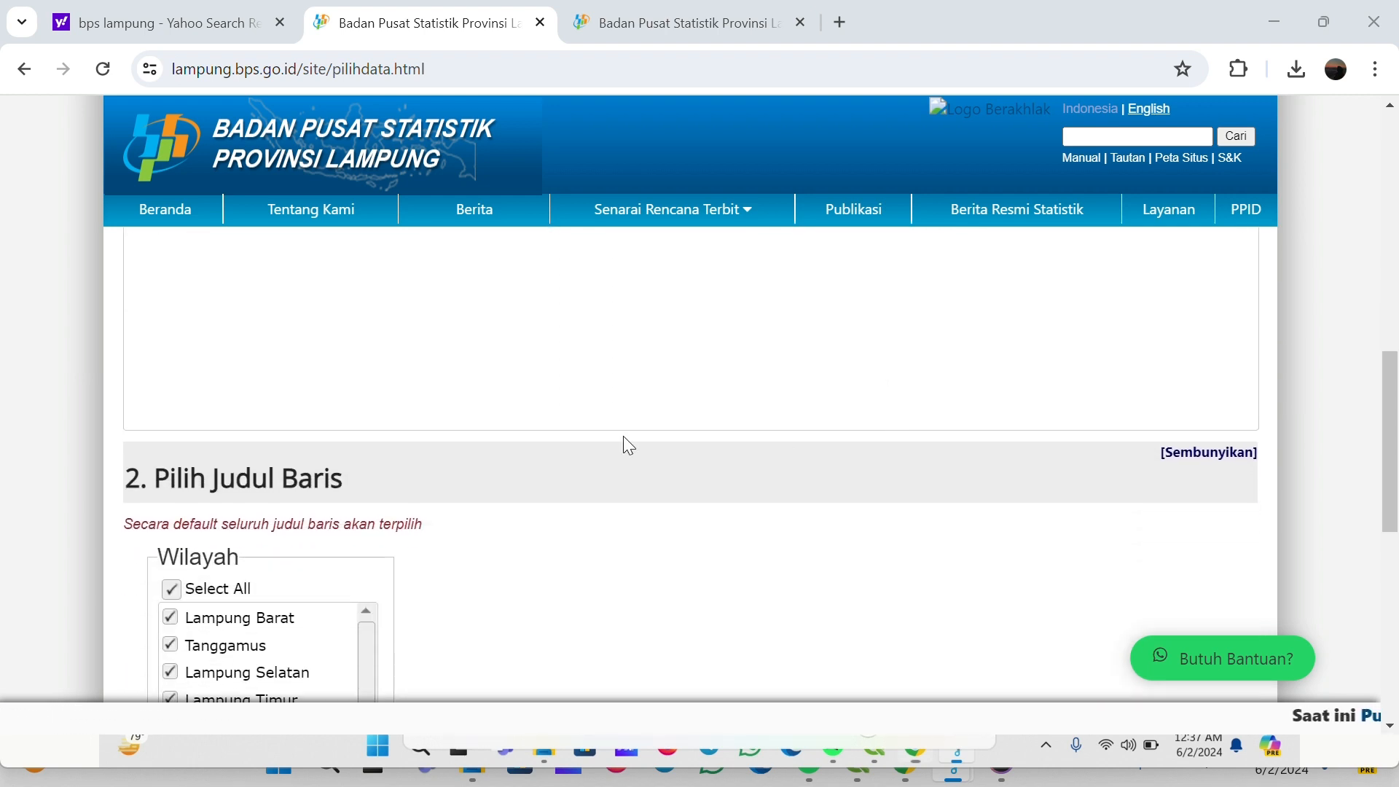
pyautogui.scroll(-1, 412, 411)
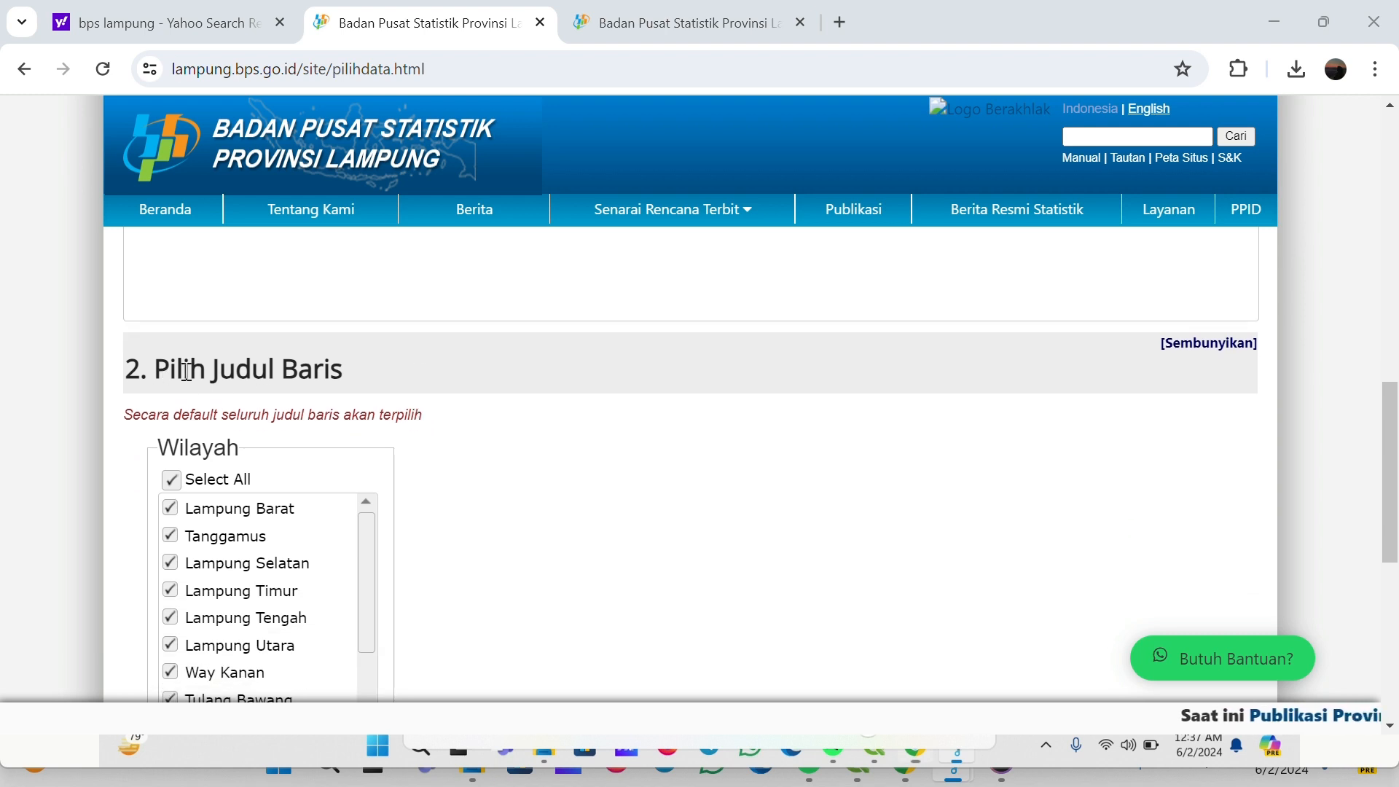
pyautogui.scroll(-1, 433, 430)
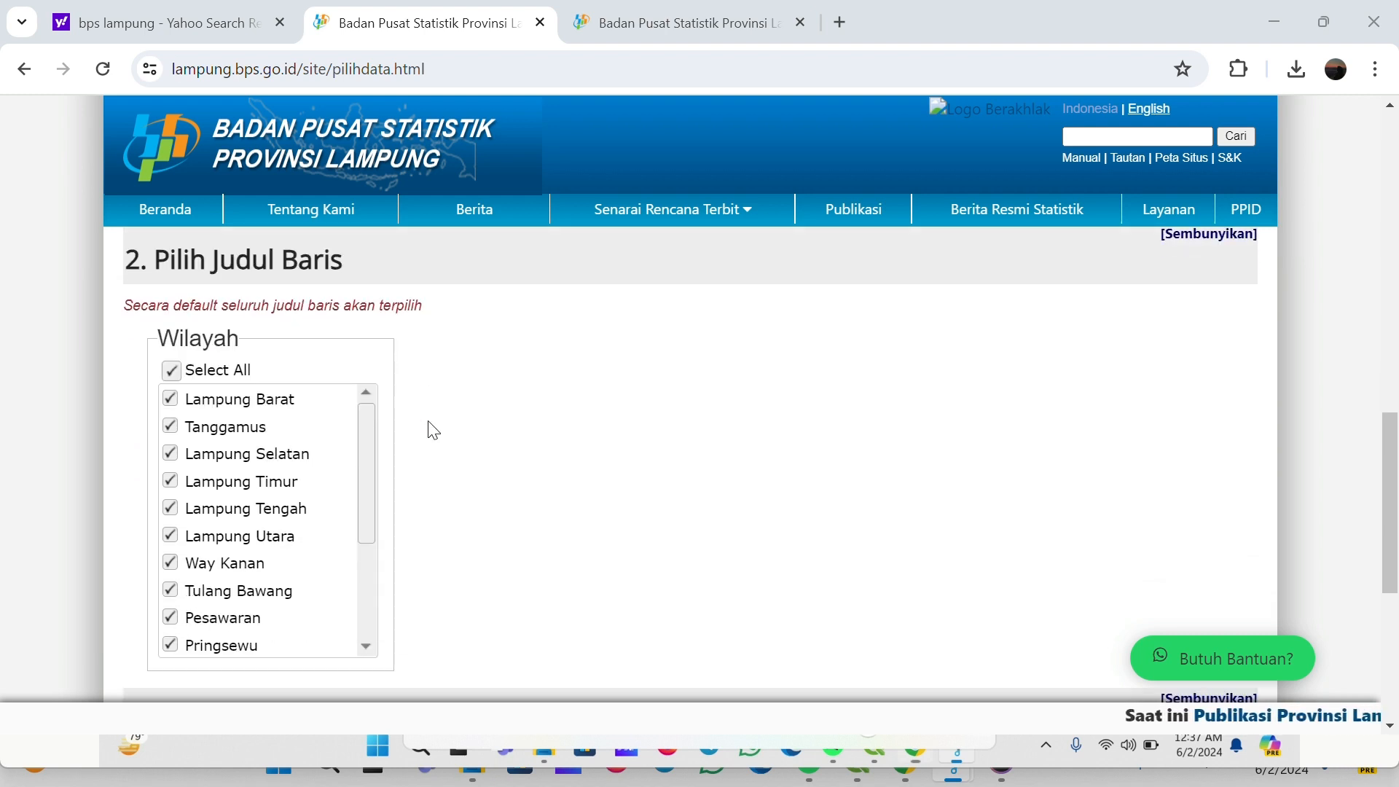
pyautogui.click(180, 376)
pyautogui.click(180, 375)
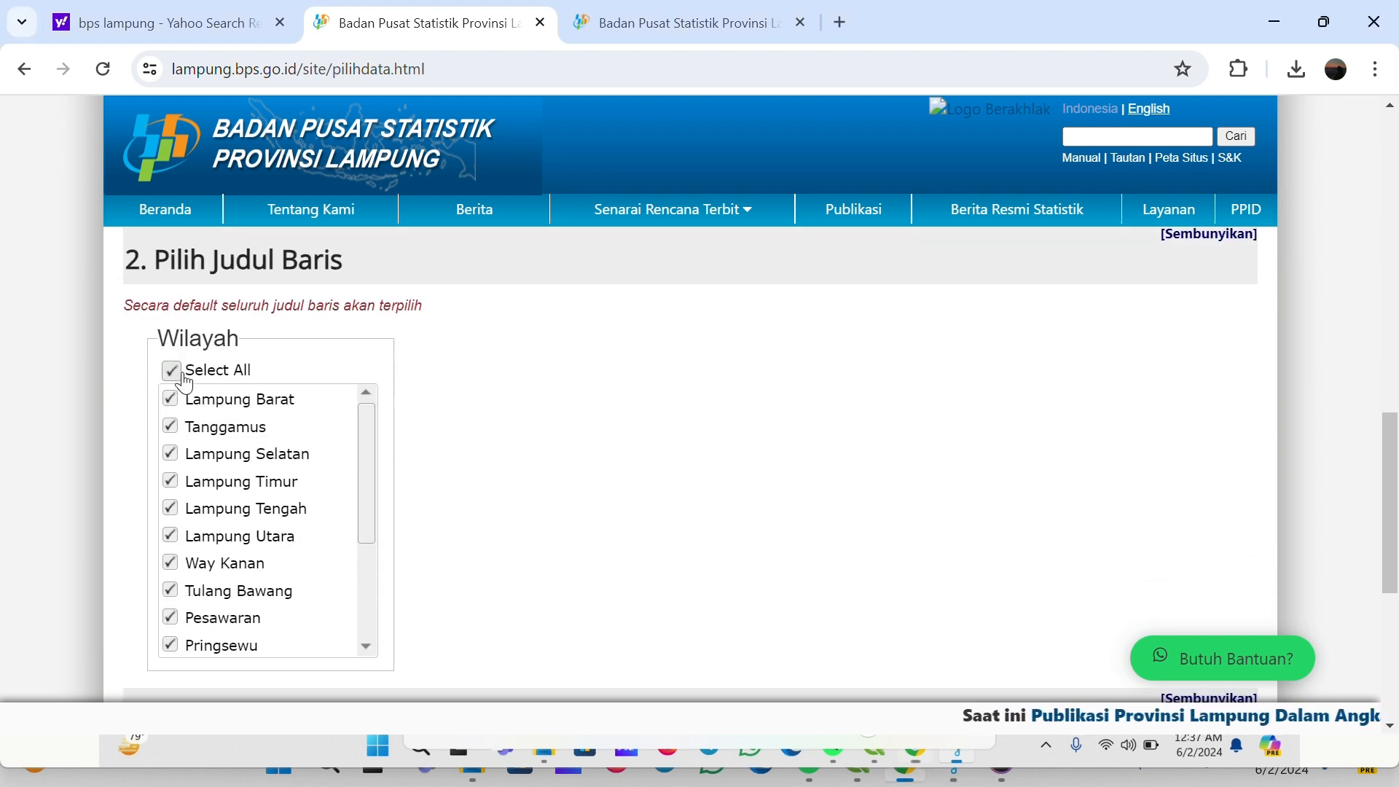
pyautogui.moveTo(368, 418)
pyautogui.mouseDown()
pyautogui.moveTo(376, 567)
pyautogui.moveTo(381, 401)
pyautogui.mouseUp()
pyautogui.scroll(-2, 923, 374)
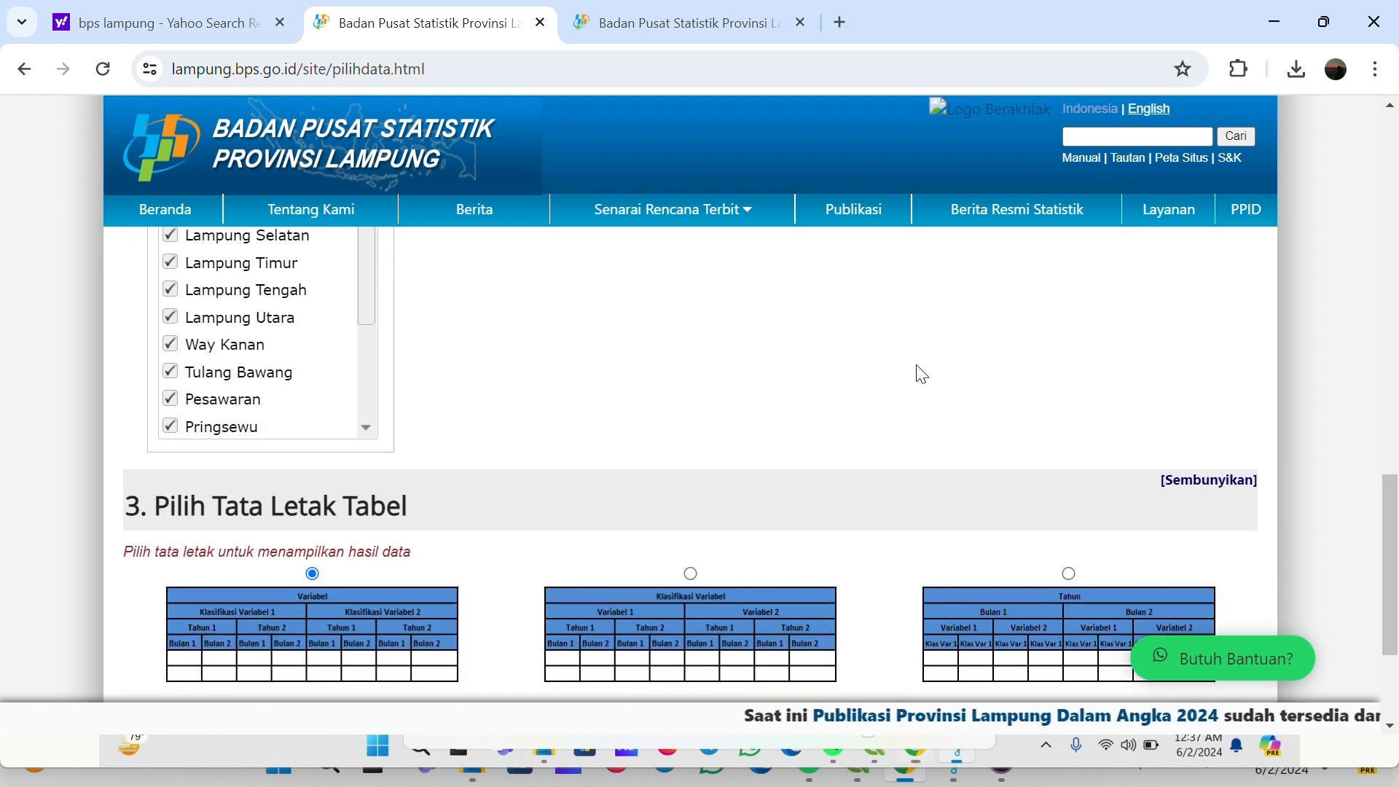
pyautogui.scroll(-3, 907, 334)
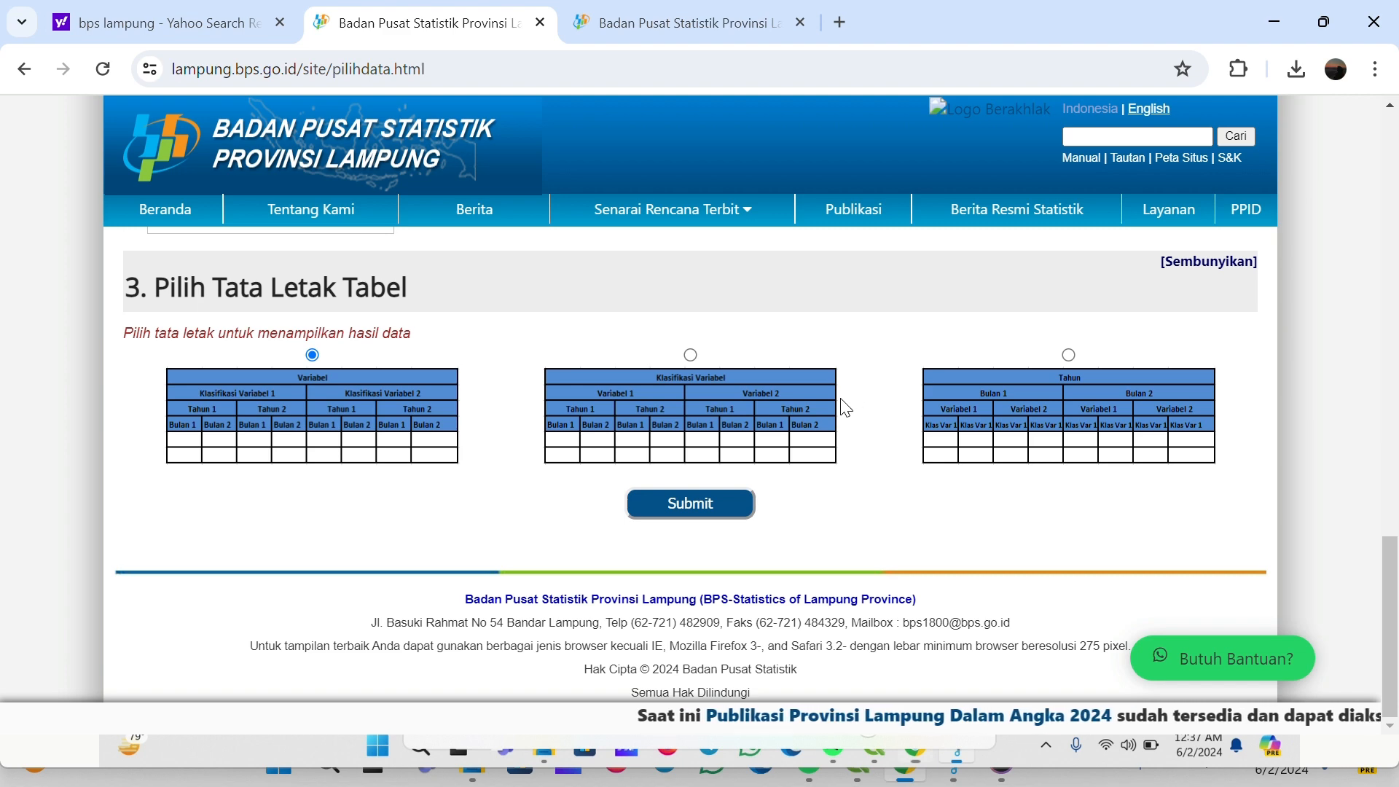
pyautogui.click(682, 502)
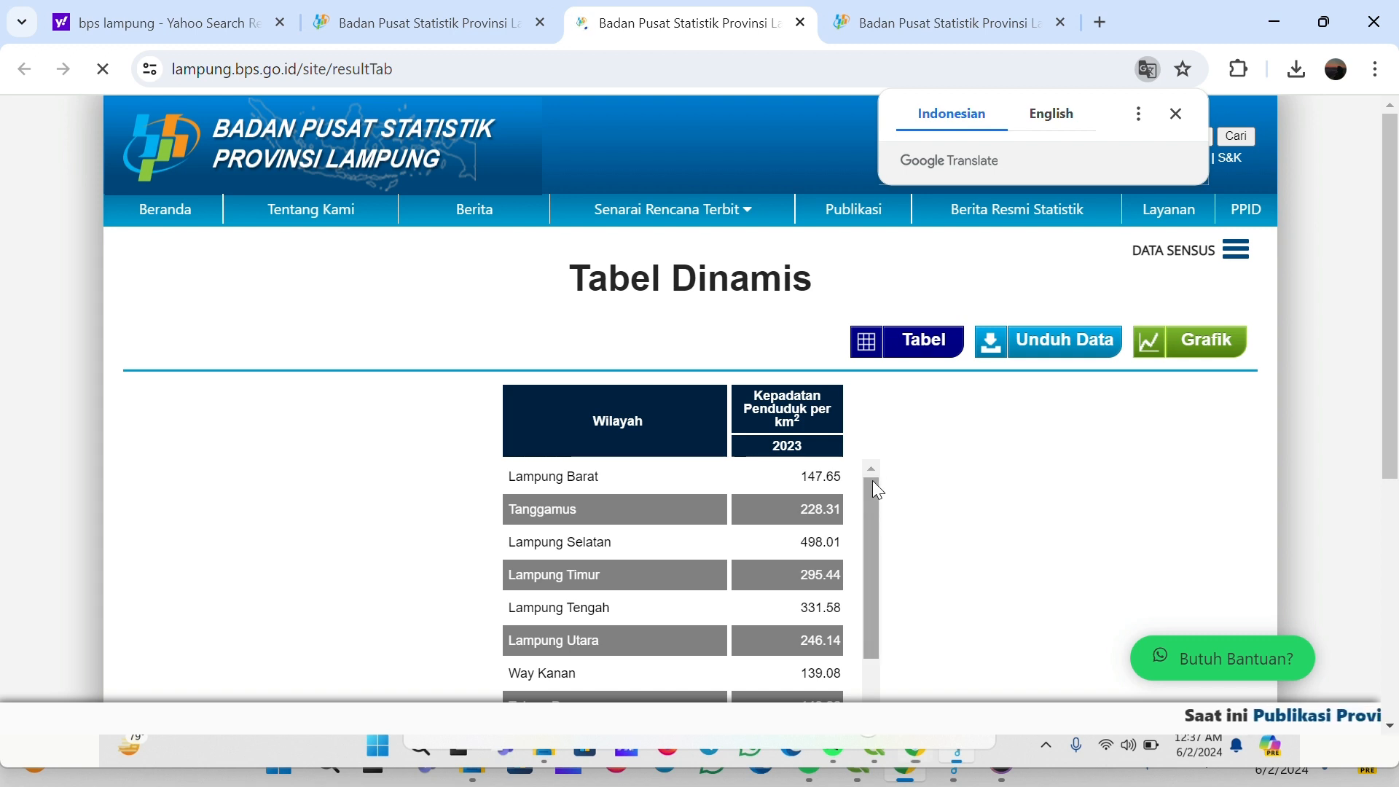
# Dismiss the translation prompt and review the population density values per regency
pyautogui.moveTo(872, 480)
pyautogui.mouseDown()
pyautogui.moveTo(859, 658)
pyautogui.moveTo(884, 478)
pyautogui.mouseUp()
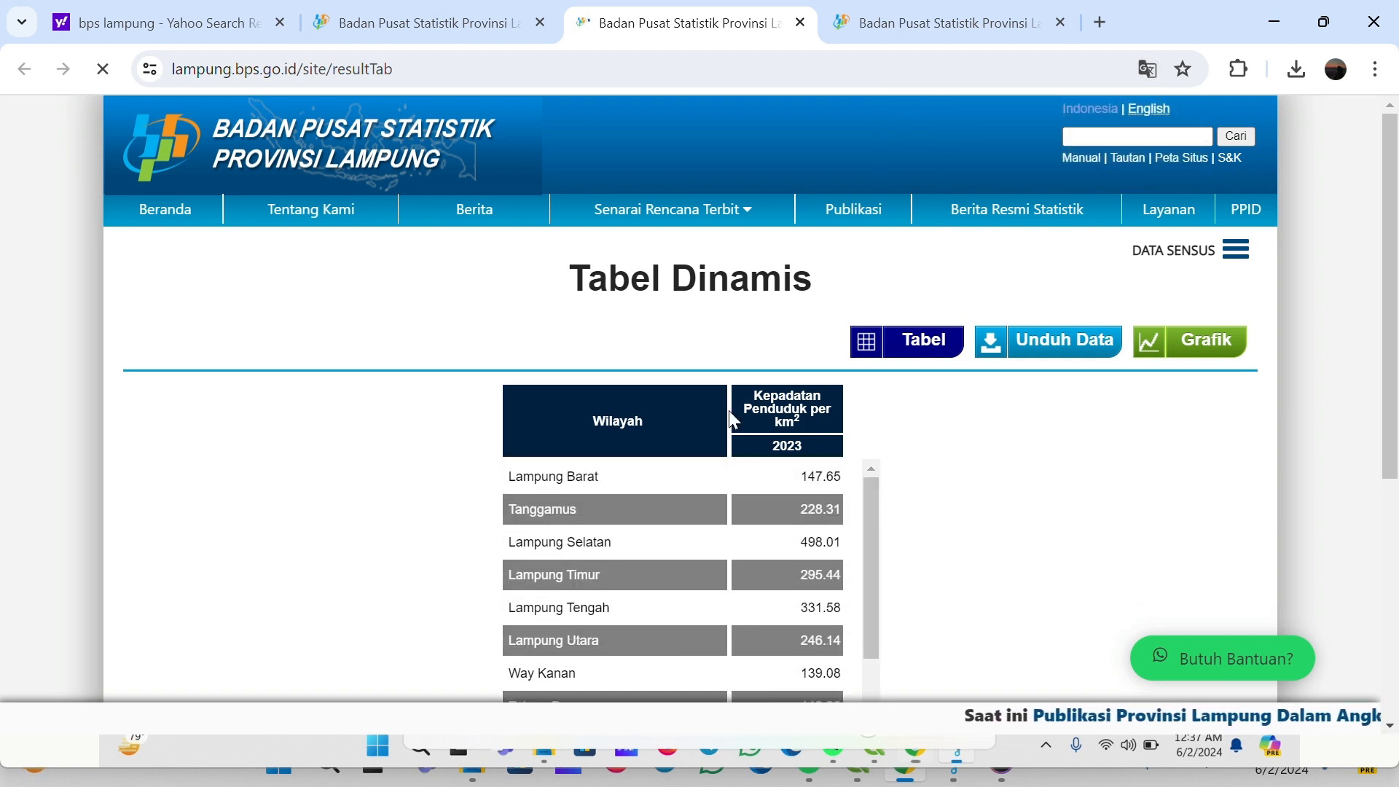
pyautogui.scroll(-1, 946, 438)
pyautogui.scroll(1, 966, 421)
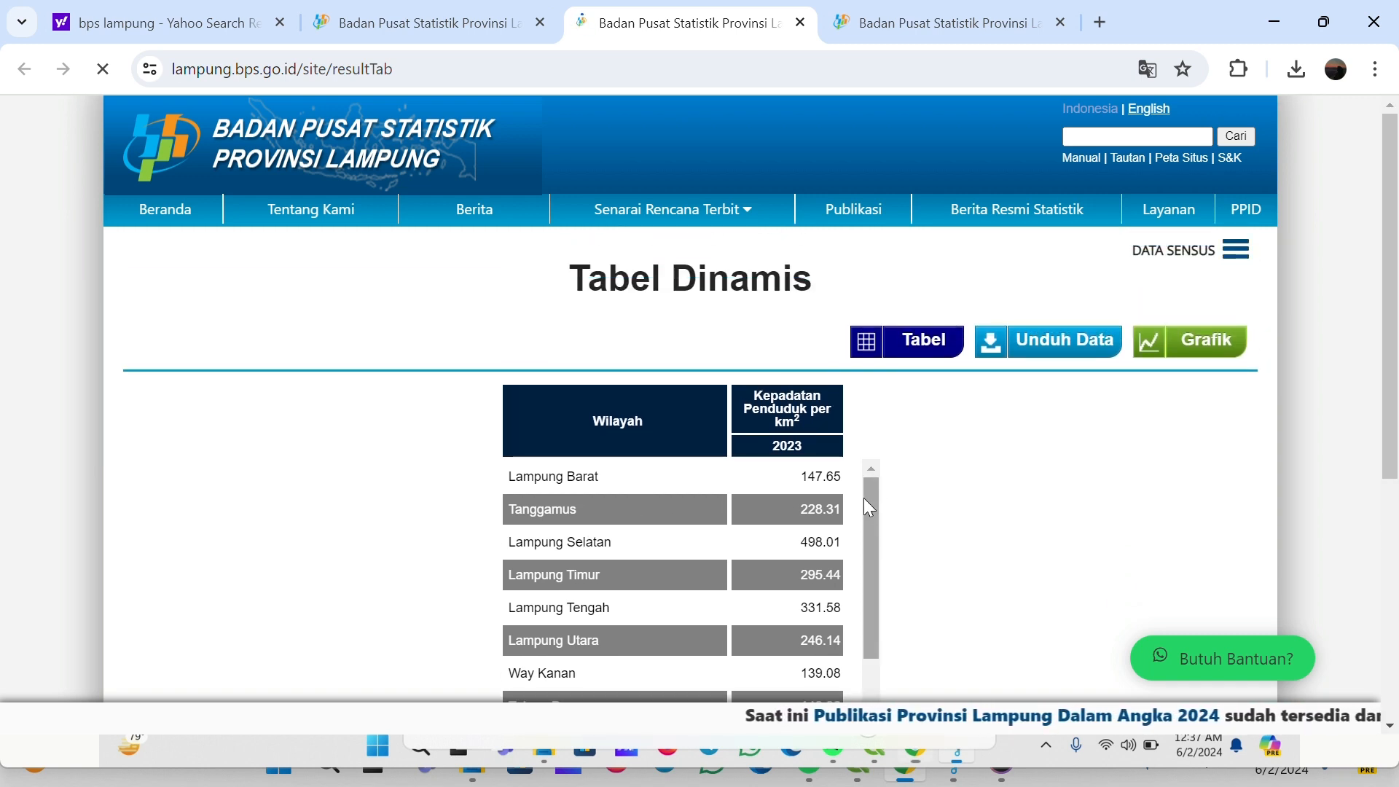
pyautogui.moveTo(864, 497); pyautogui.dragTo(871, 453)
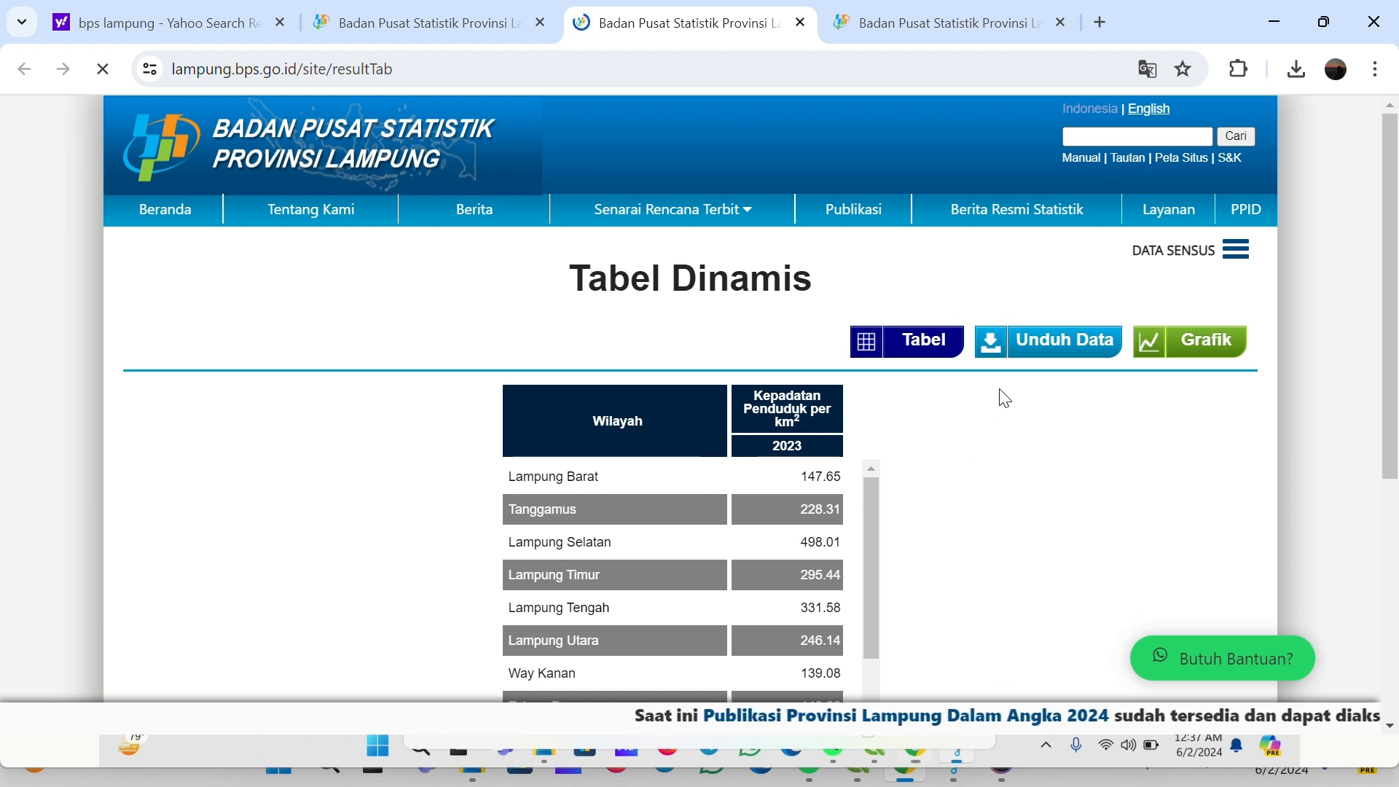
# Download the population density table as an Excel file
pyautogui.click(1070, 348)
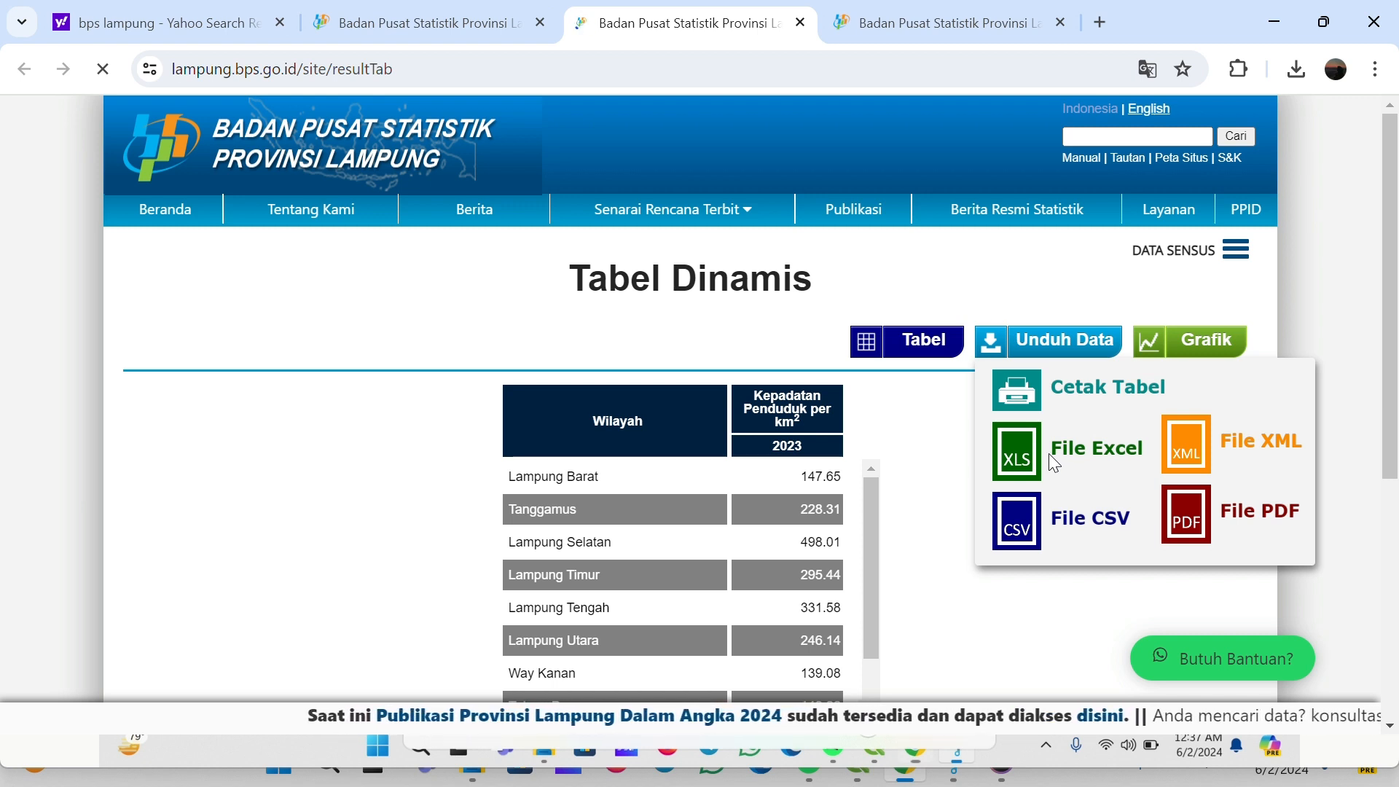
pyautogui.click(1018, 455)
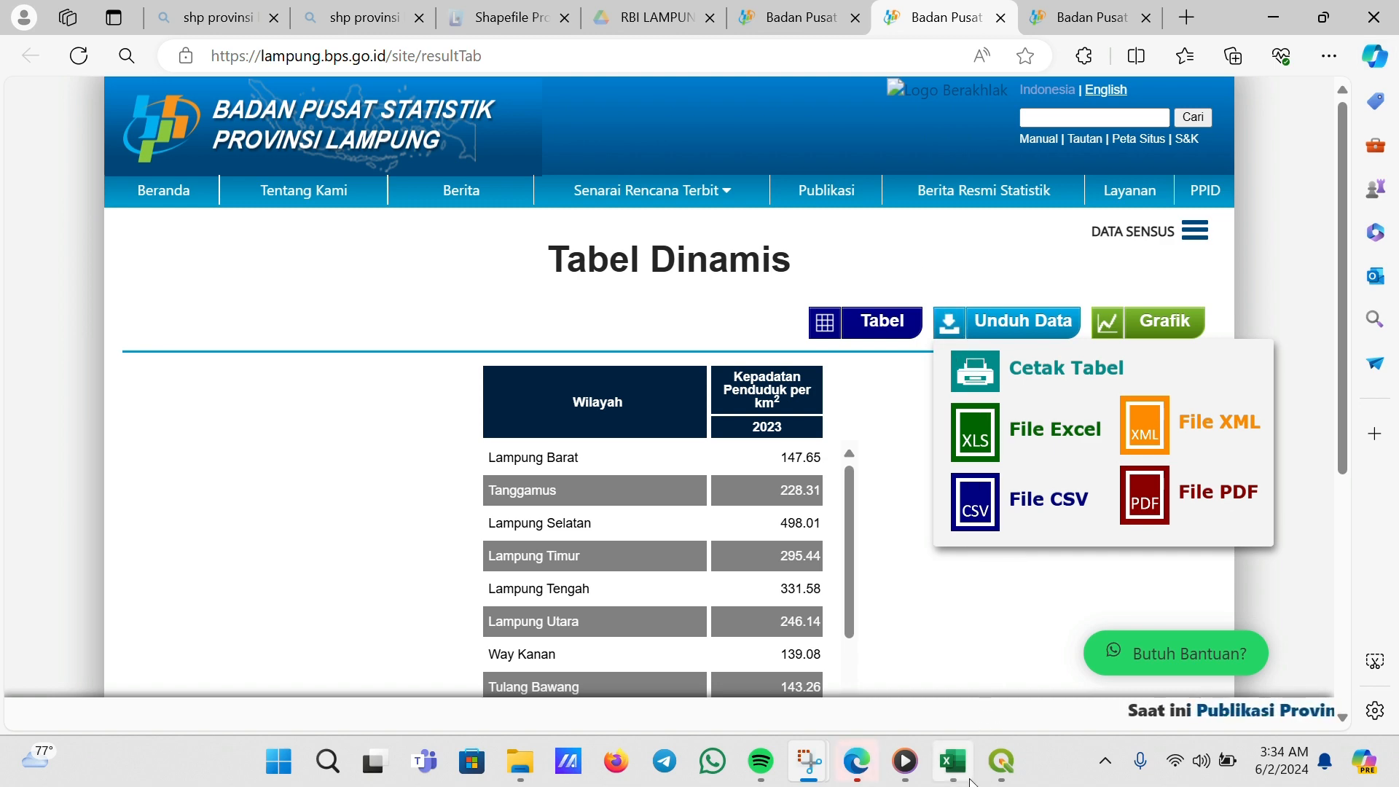
# Switch to Excel to view the DATA PENDUDUK workbook with area and density columns
pyautogui.moveTo(952, 762)
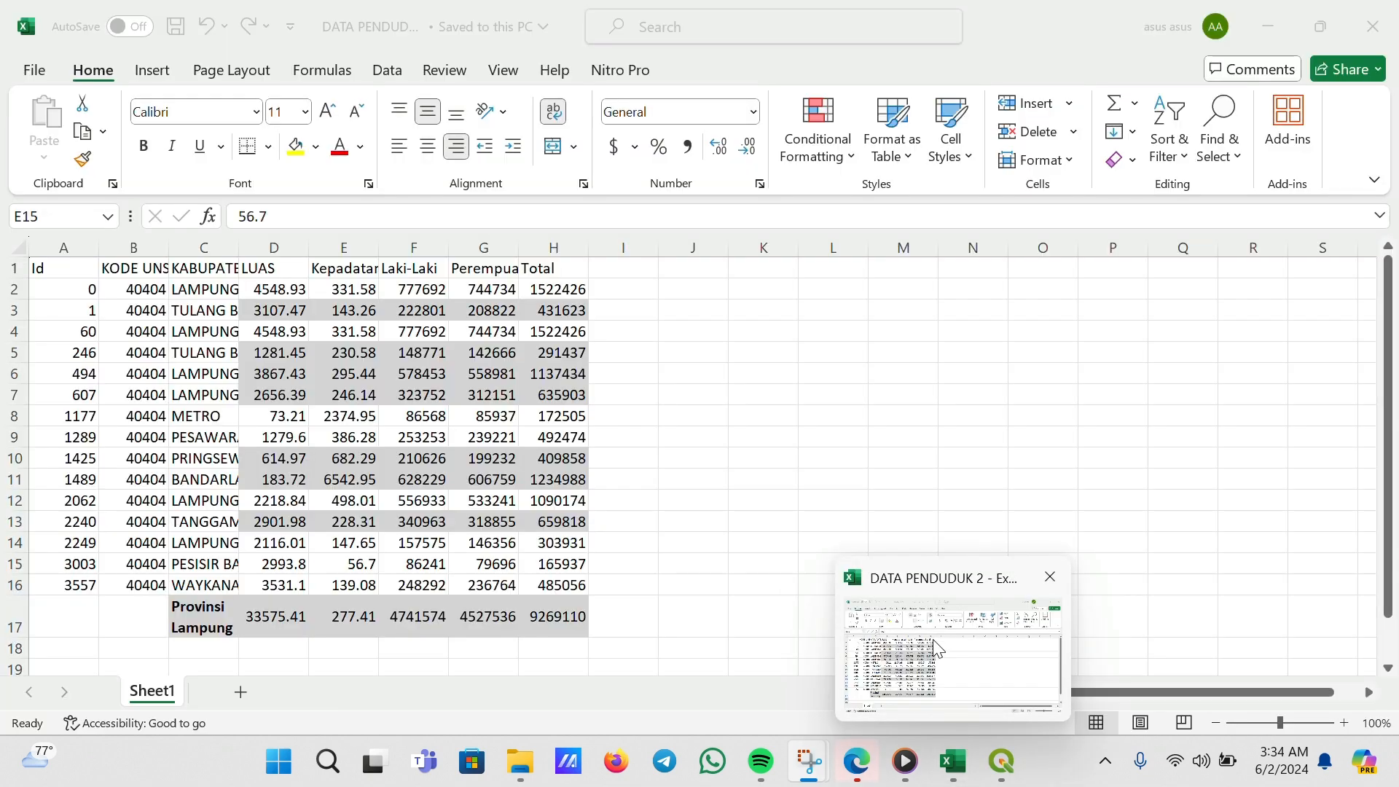
pyautogui.click(933, 640)
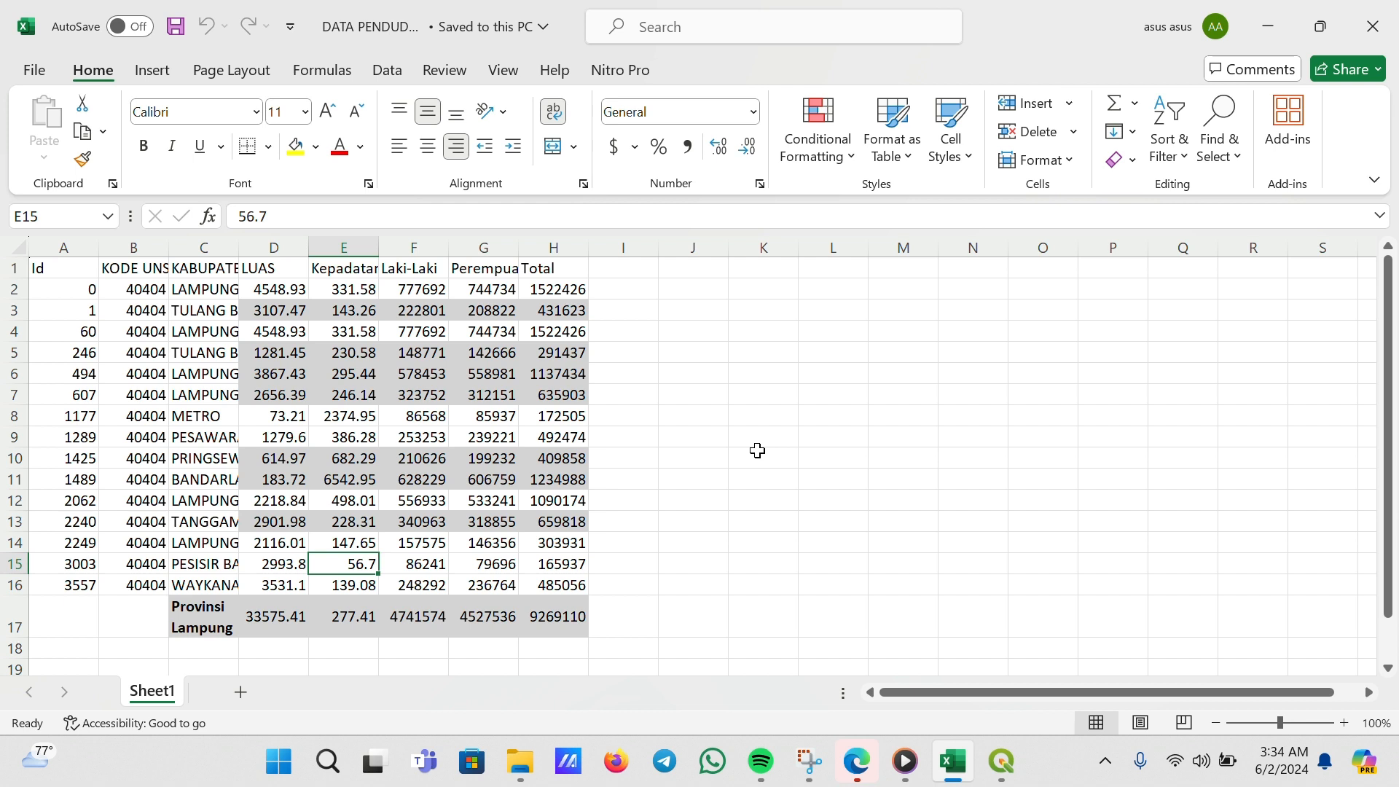
# Switch to the untitled QGIS project window
pyautogui.moveTo(1006, 764)
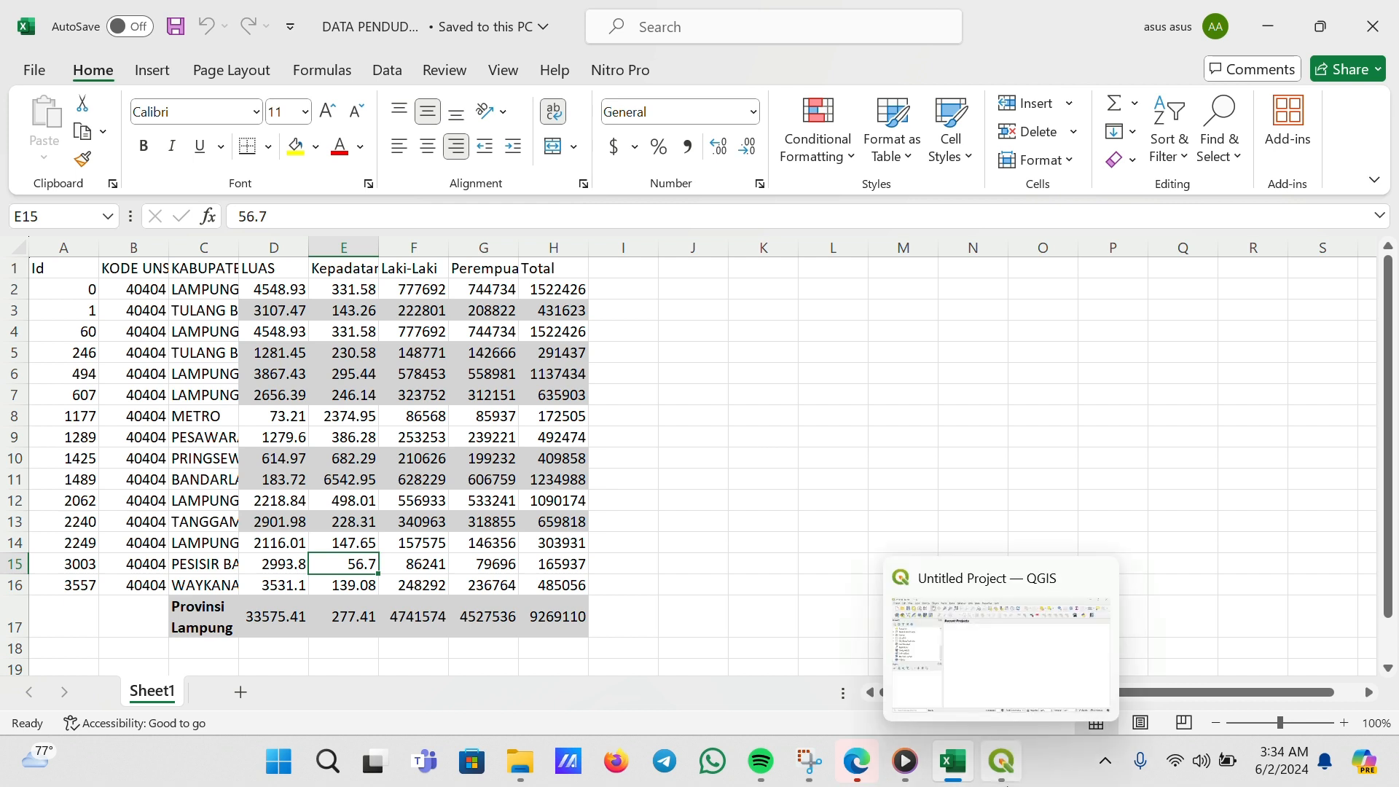
pyautogui.click(1004, 682)
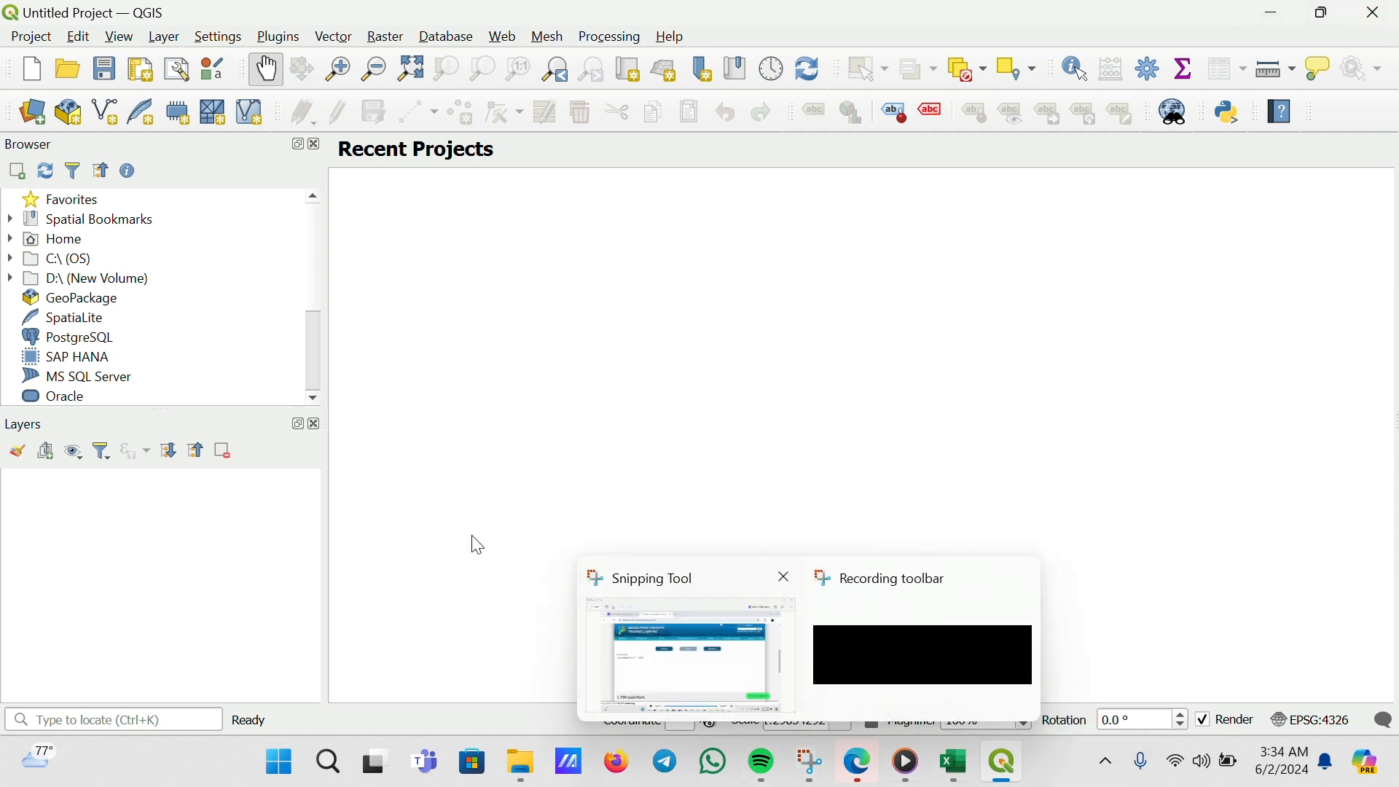
pyautogui.click(589, 38)
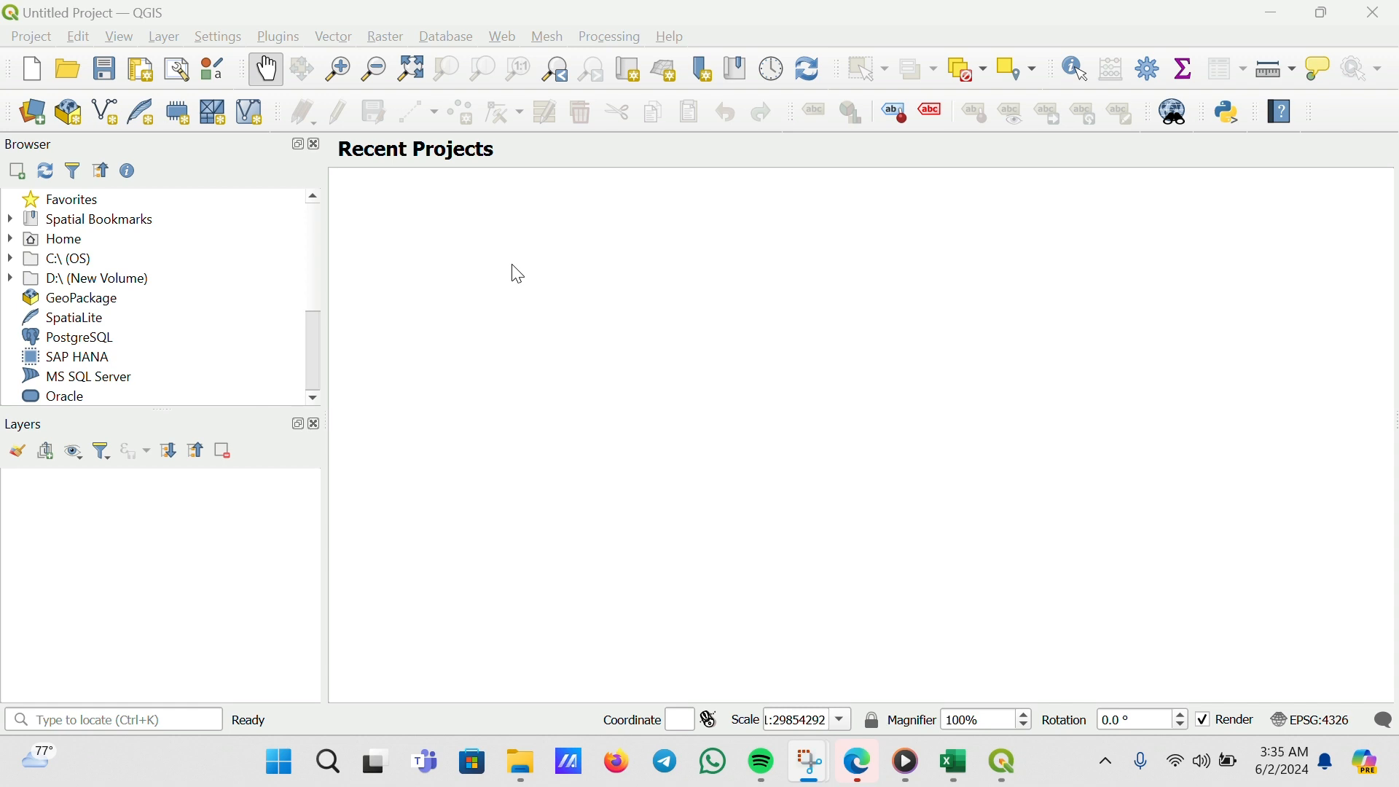
# Add the Batas_Provinsi_RBI25VS50 province boundary shapefile from the browser to the map
pyautogui.click(307, 204)
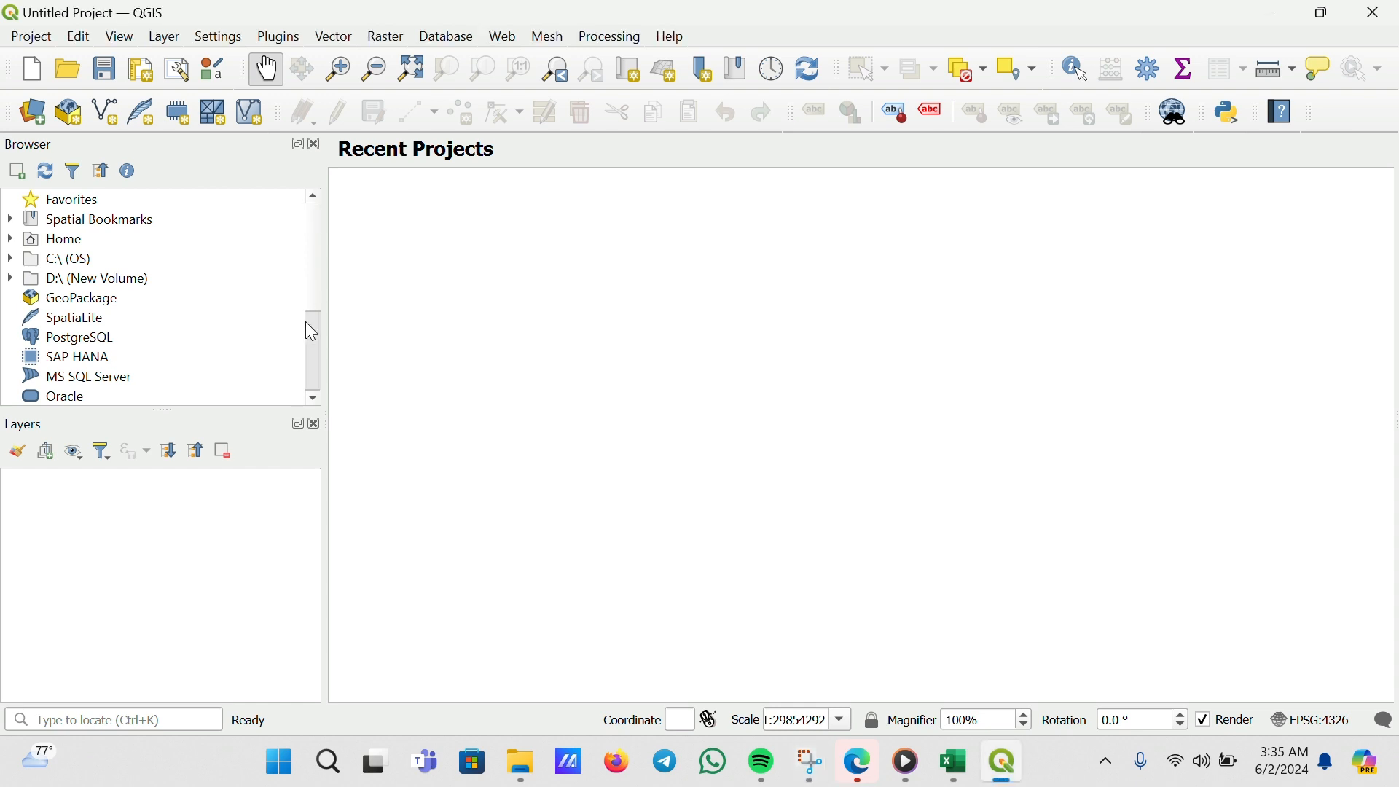
pyautogui.click(12, 240)
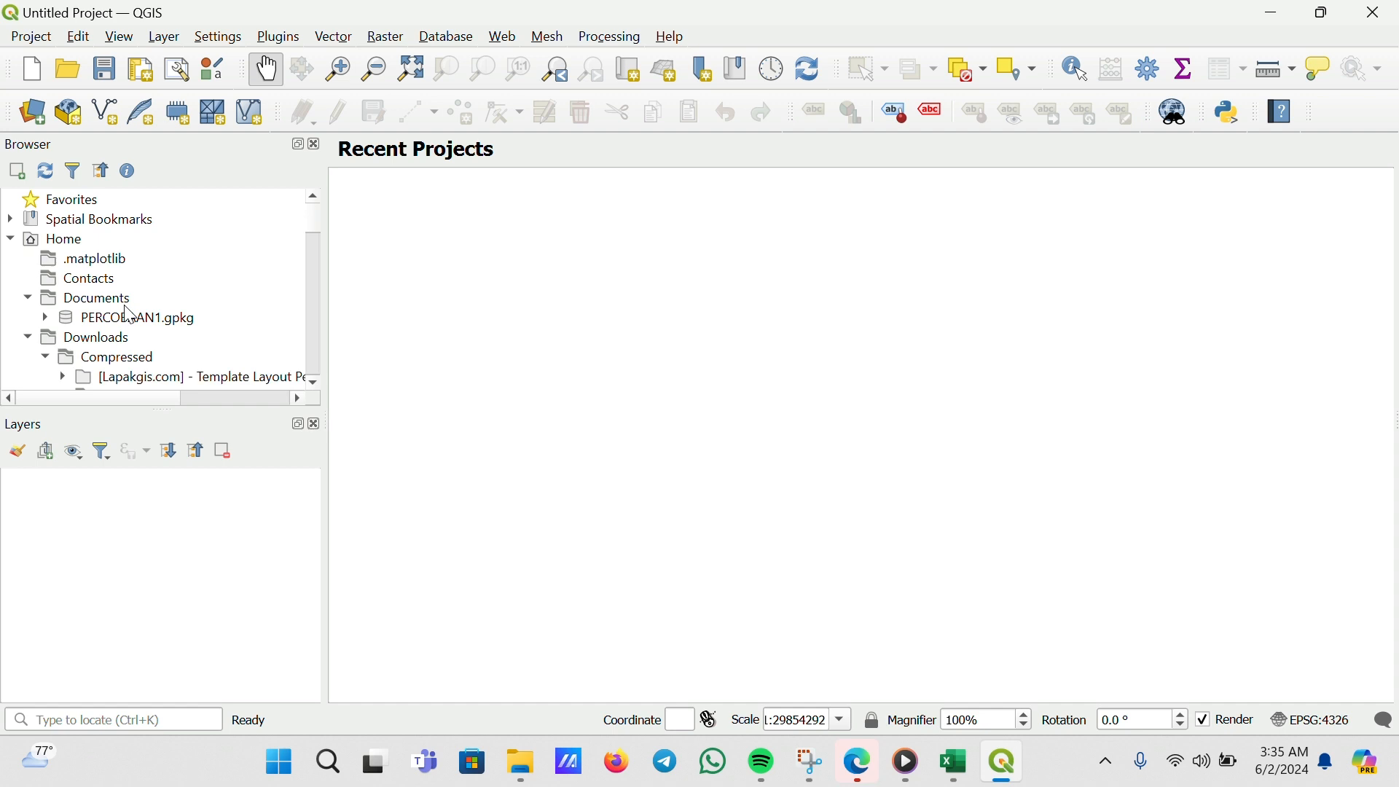
pyautogui.scroll(-2, 130, 314)
pyautogui.scroll(-1, 130, 315)
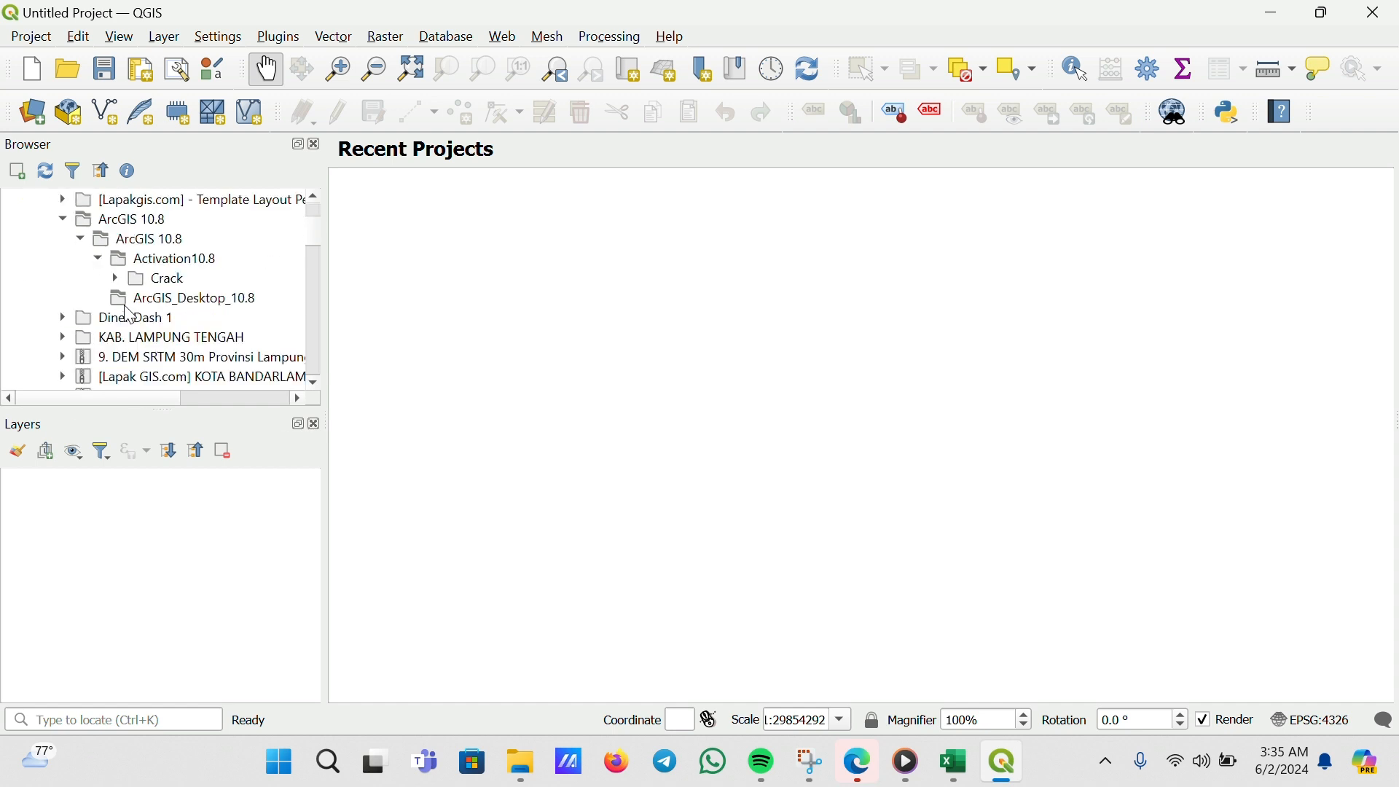
pyautogui.scroll(-7, 129, 315)
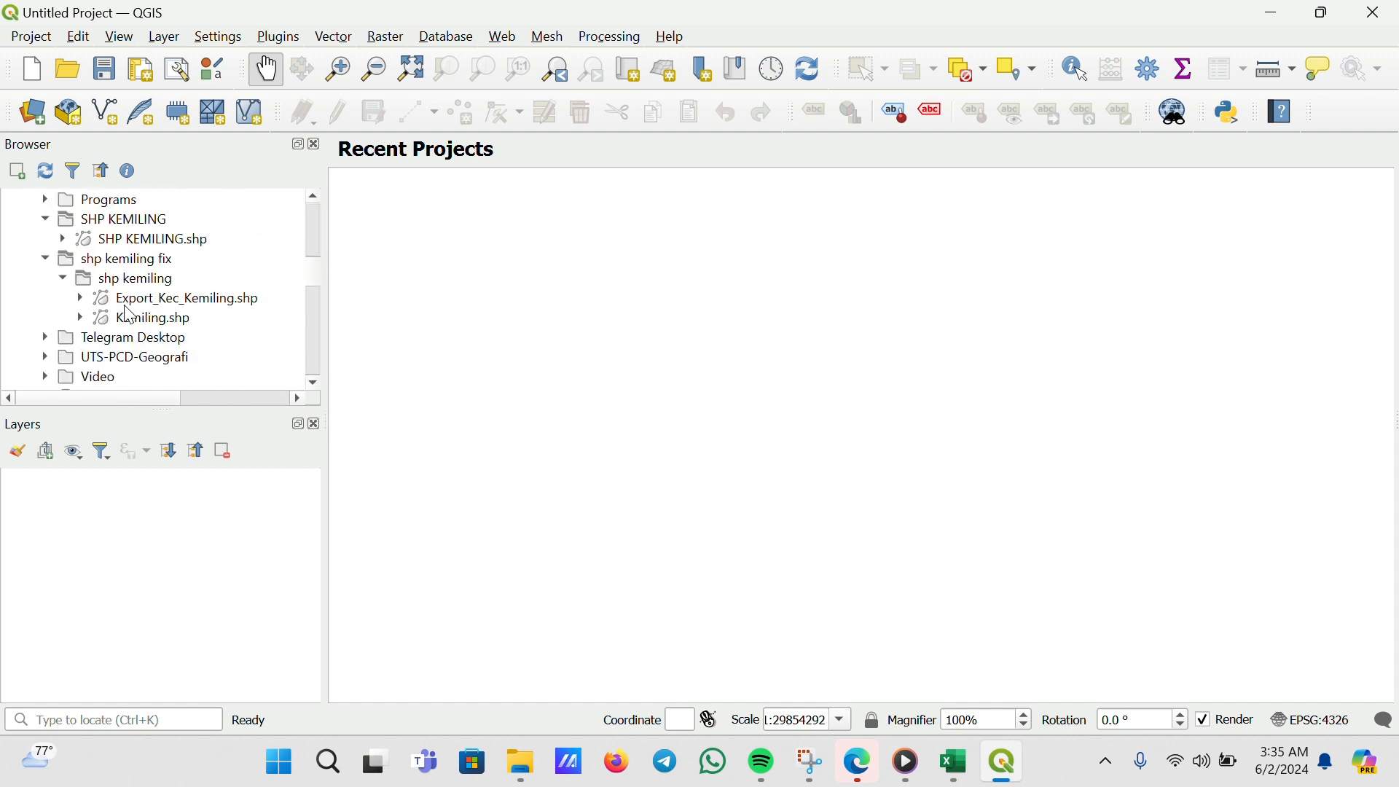
pyautogui.scroll(-3, 130, 314)
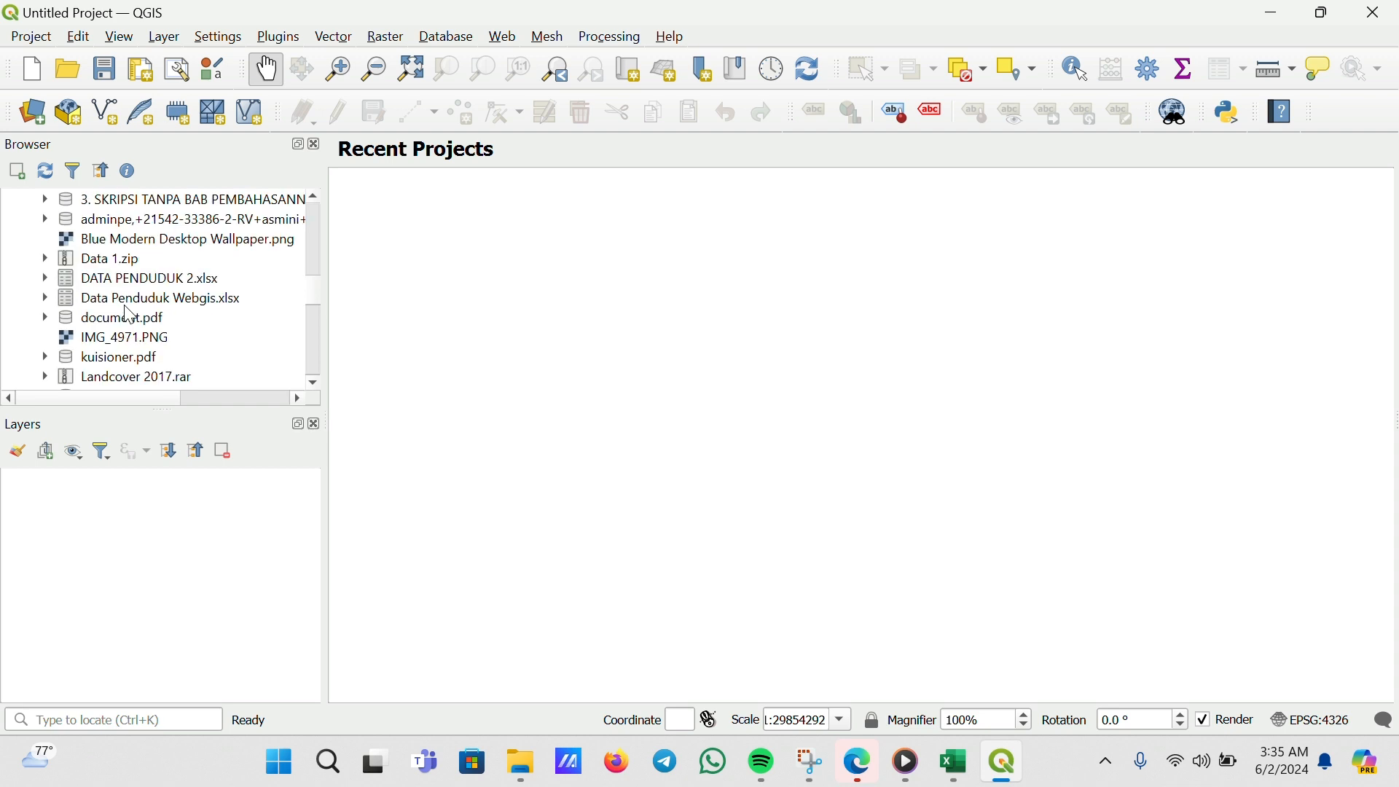
pyautogui.scroll(-4, 129, 314)
pyautogui.scroll(-4, 130, 315)
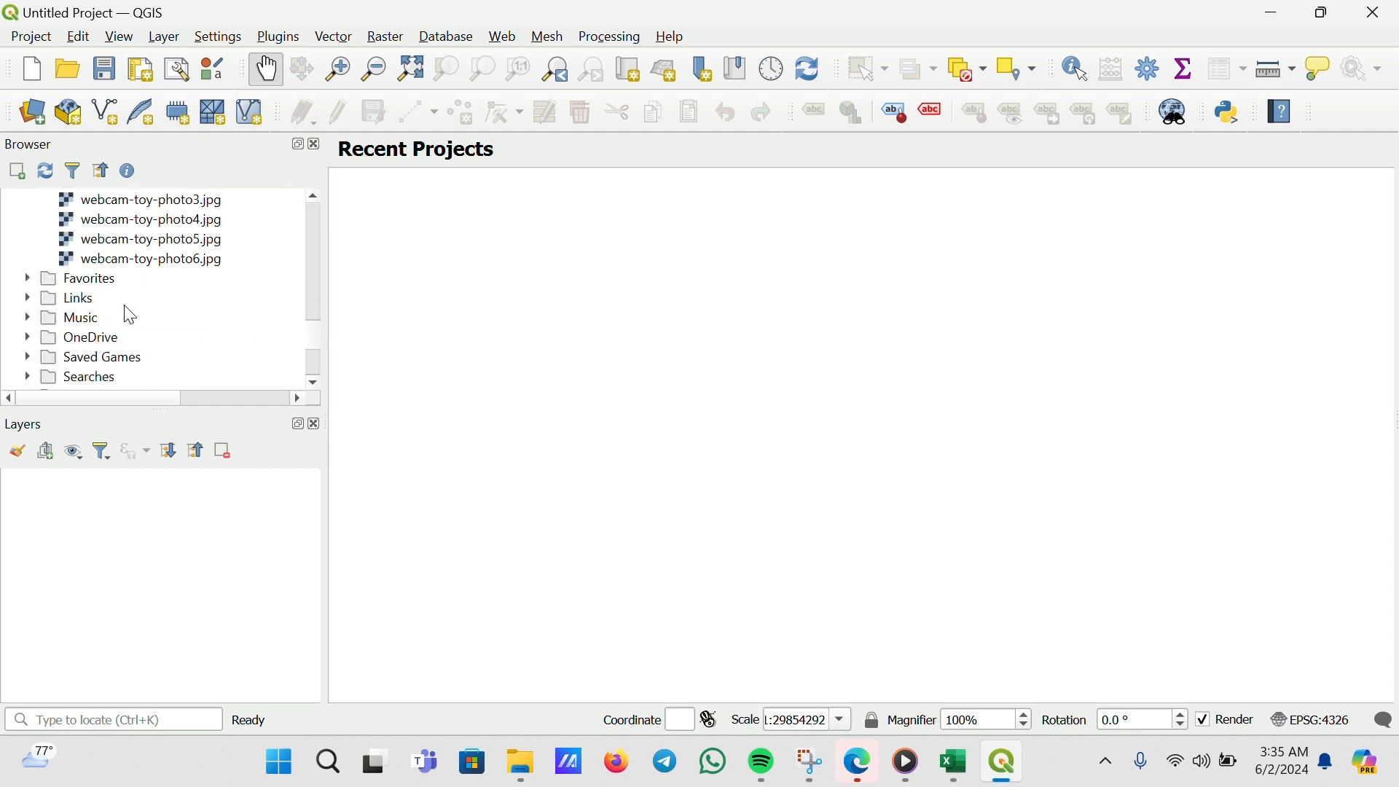
pyautogui.scroll(4, 130, 315)
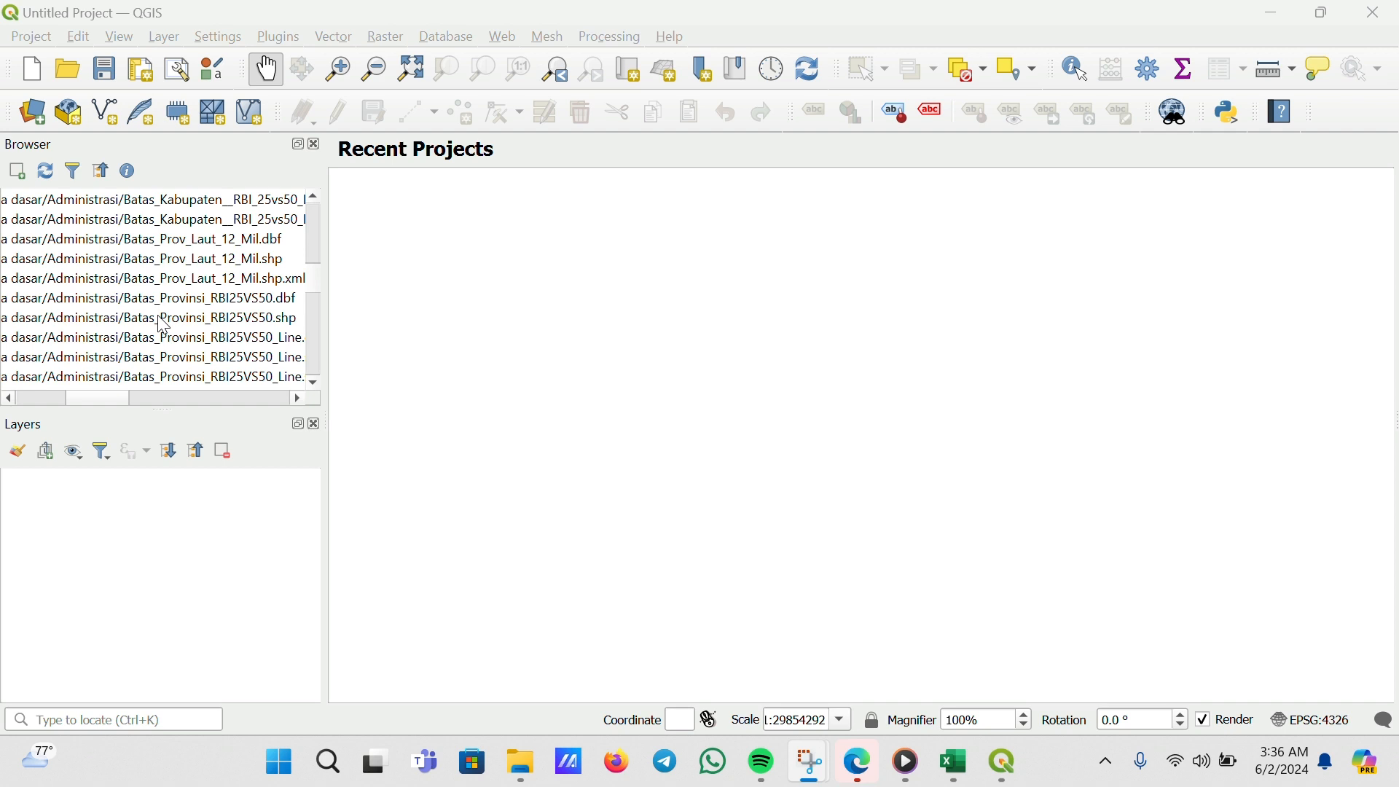
pyautogui.moveTo(160, 325); pyautogui.dragTo(220, 518)
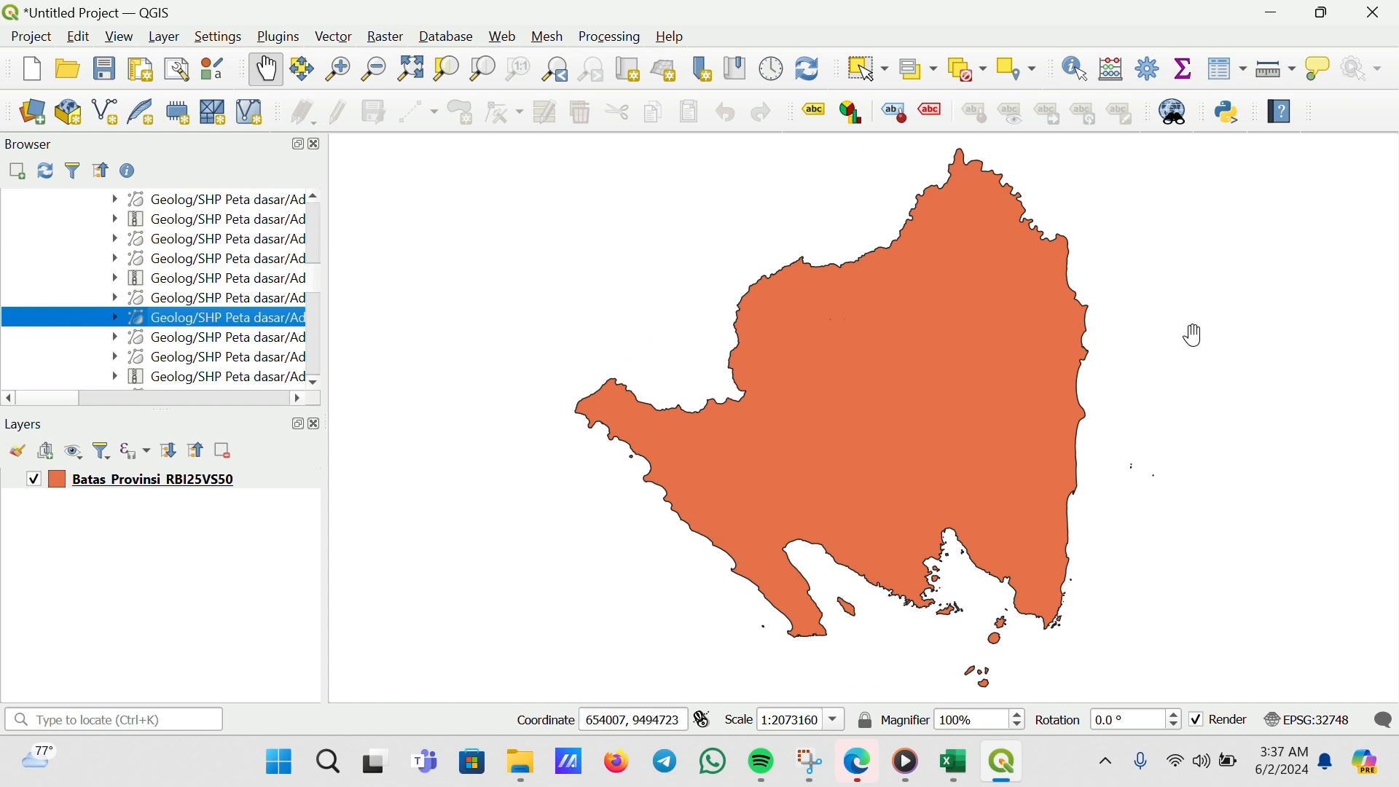
# Add the Batas_Kabupaten__RBI_25vs50 regency boundary shapefile from the same folder to the map
pyautogui.moveTo(71, 396); pyautogui.dragTo(137, 406)
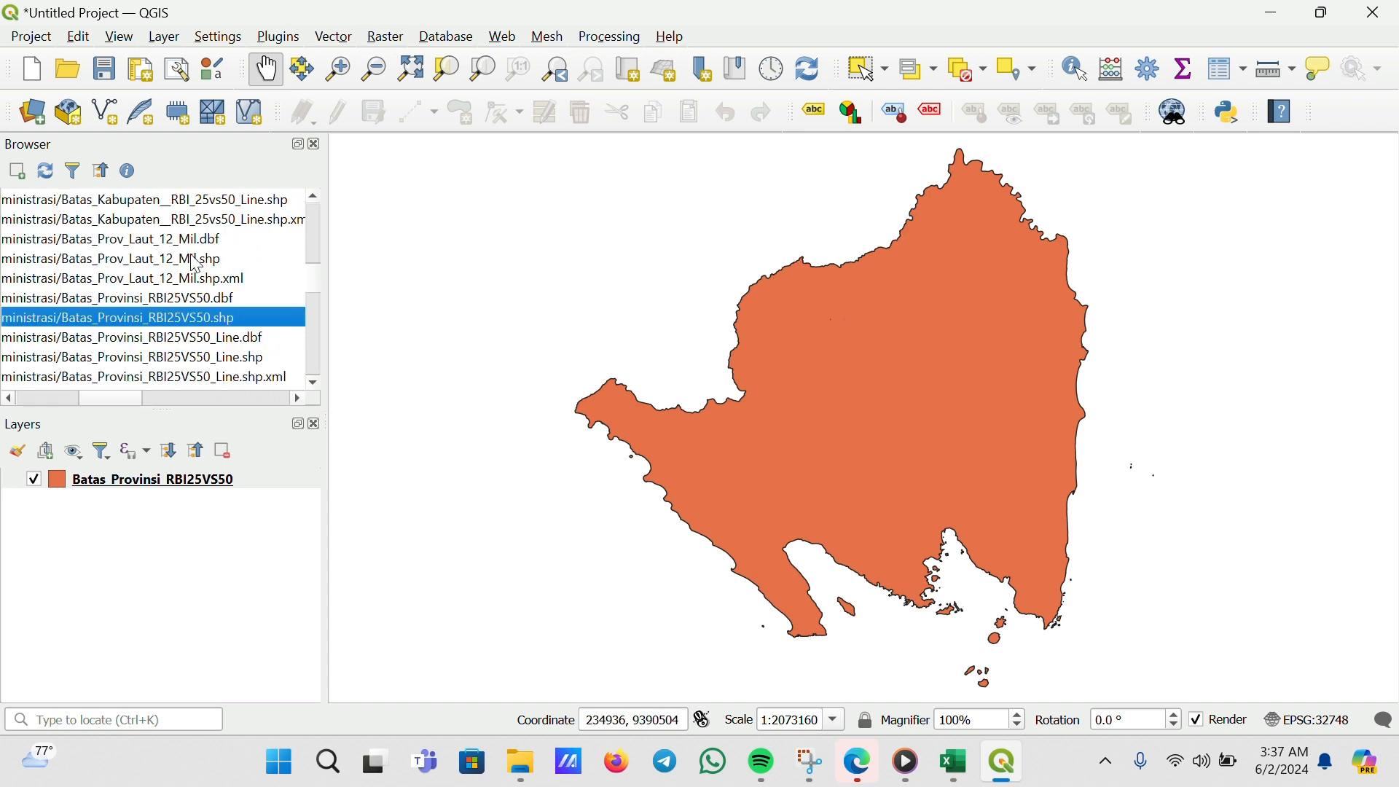
pyautogui.scroll(1, 196, 264)
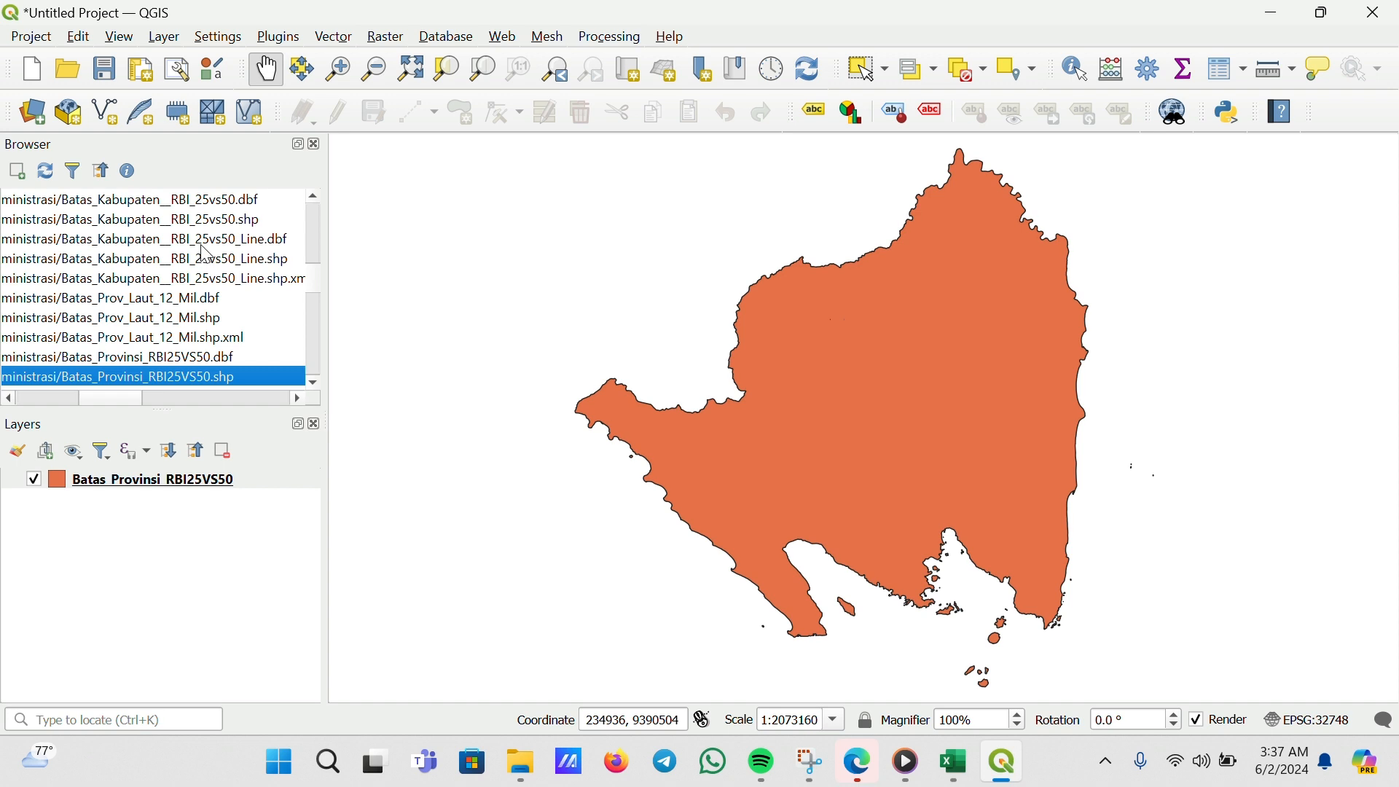
pyautogui.scroll(1, 205, 254)
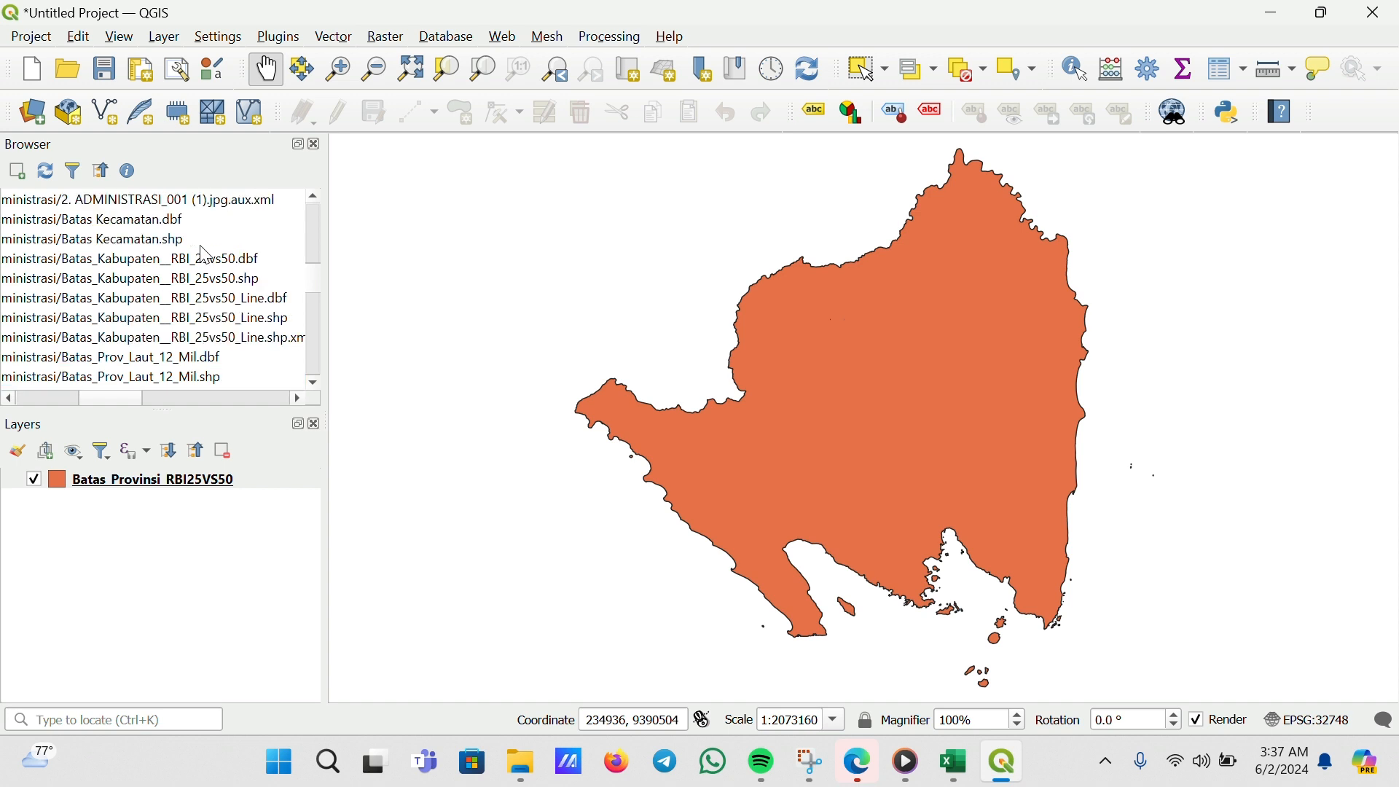
pyautogui.click(150, 283)
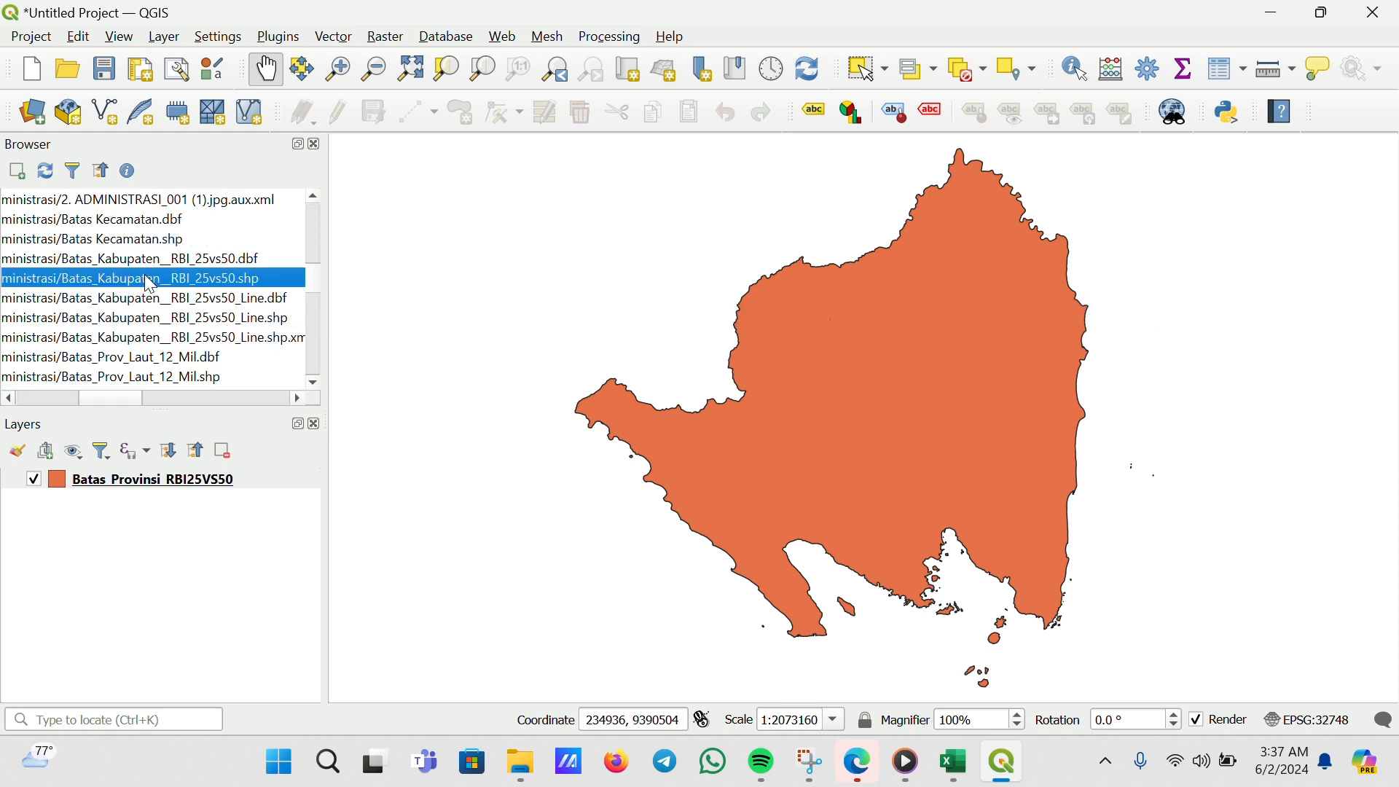
pyautogui.moveTo(144, 274)
pyautogui.mouseDown()
pyautogui.moveTo(164, 338)
pyautogui.moveTo(167, 484)
pyautogui.moveTo(201, 532)
pyautogui.mouseUp()
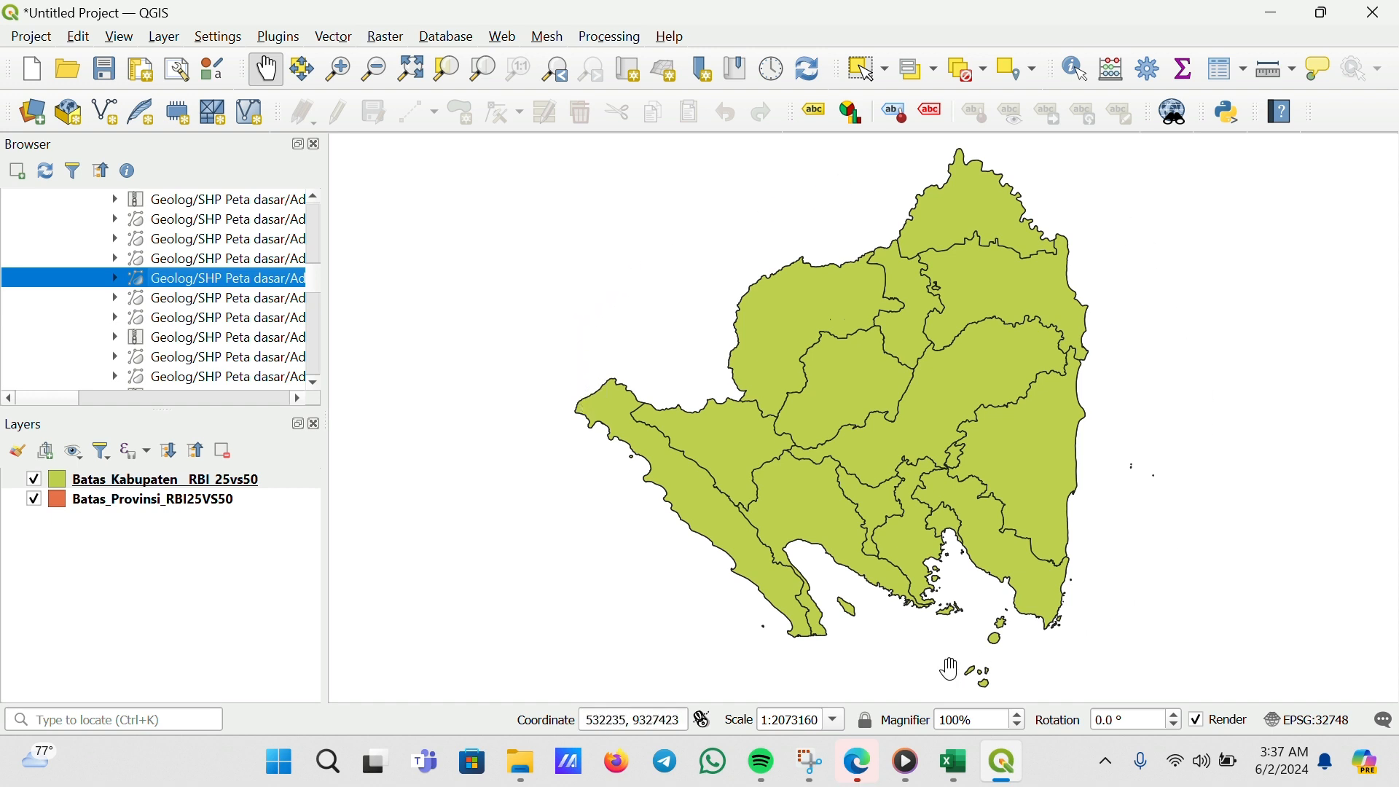
# Add the DATA PENDUDUK 2.xlsx spreadsheet to the project as a table layer
pyautogui.click(589, 30)
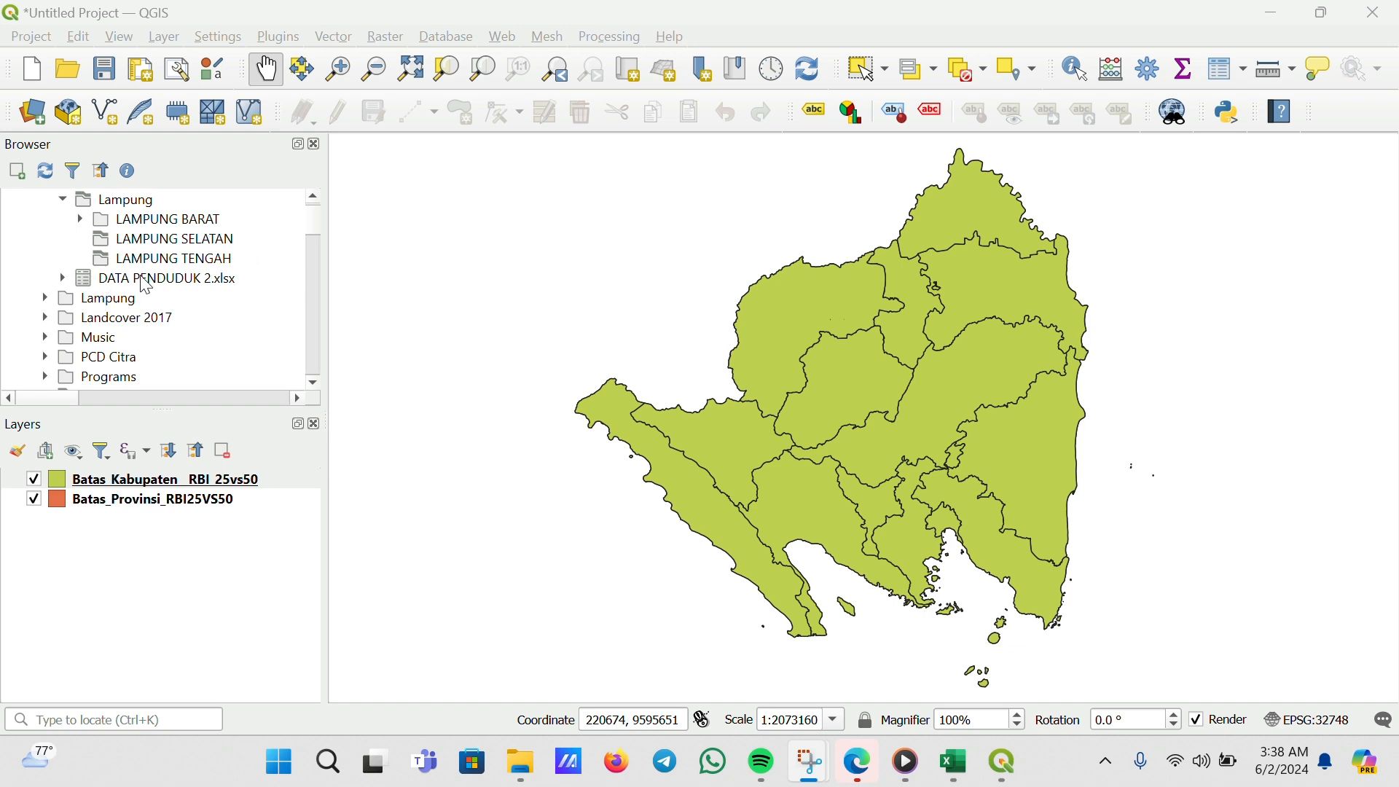
pyautogui.click(162, 281)
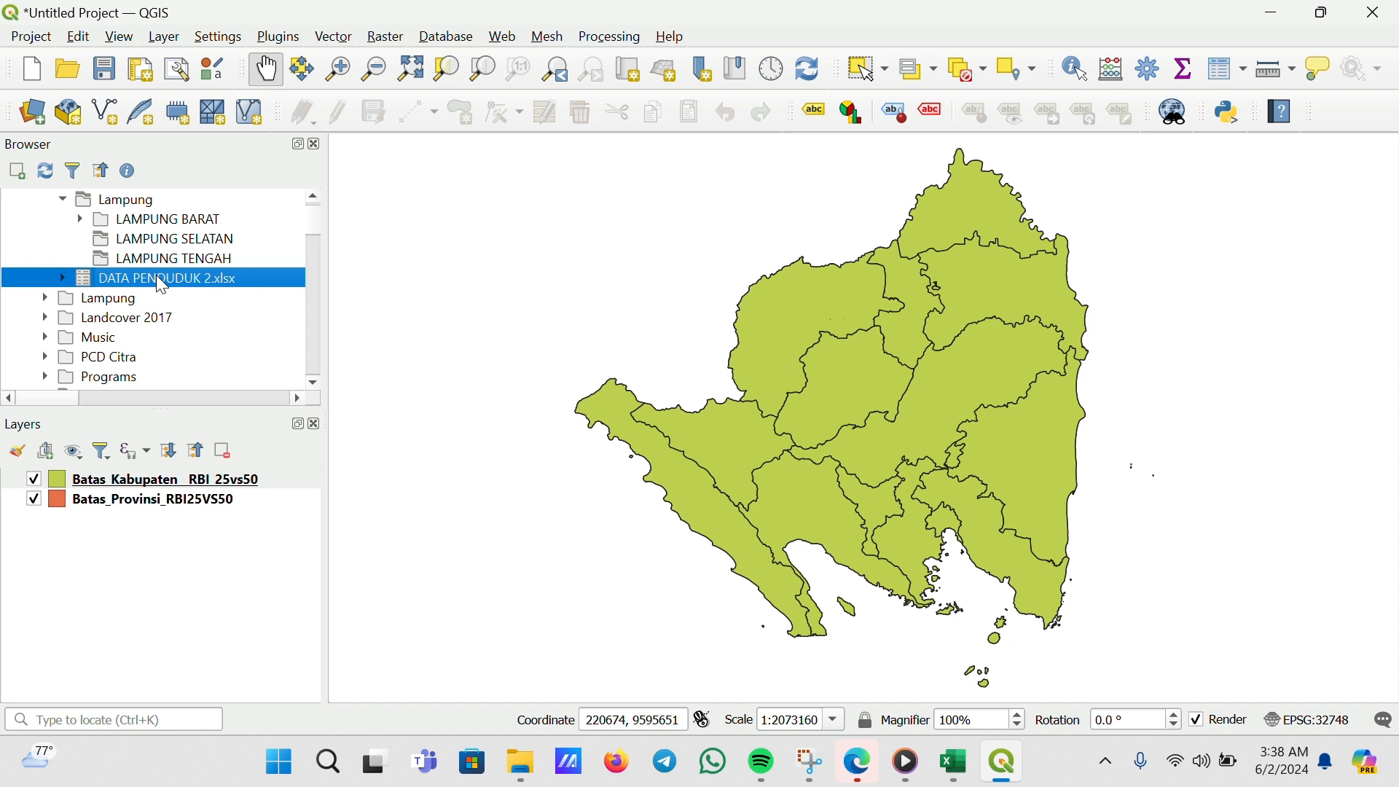
pyautogui.moveTo(162, 284); pyautogui.dragTo(159, 481)
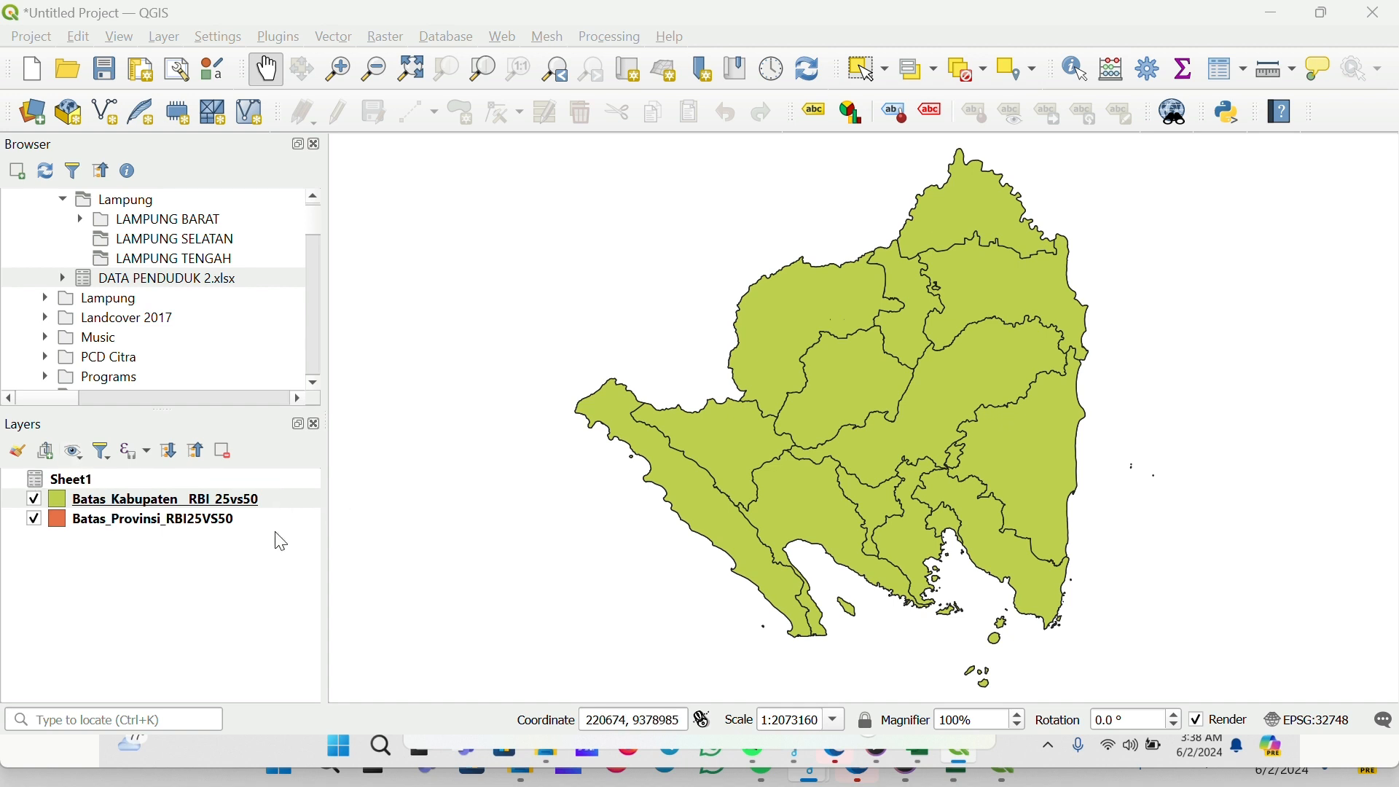
# Open the Sheet1 attribute table and review its area, density and population columns
pyautogui.rightClick(79, 484)
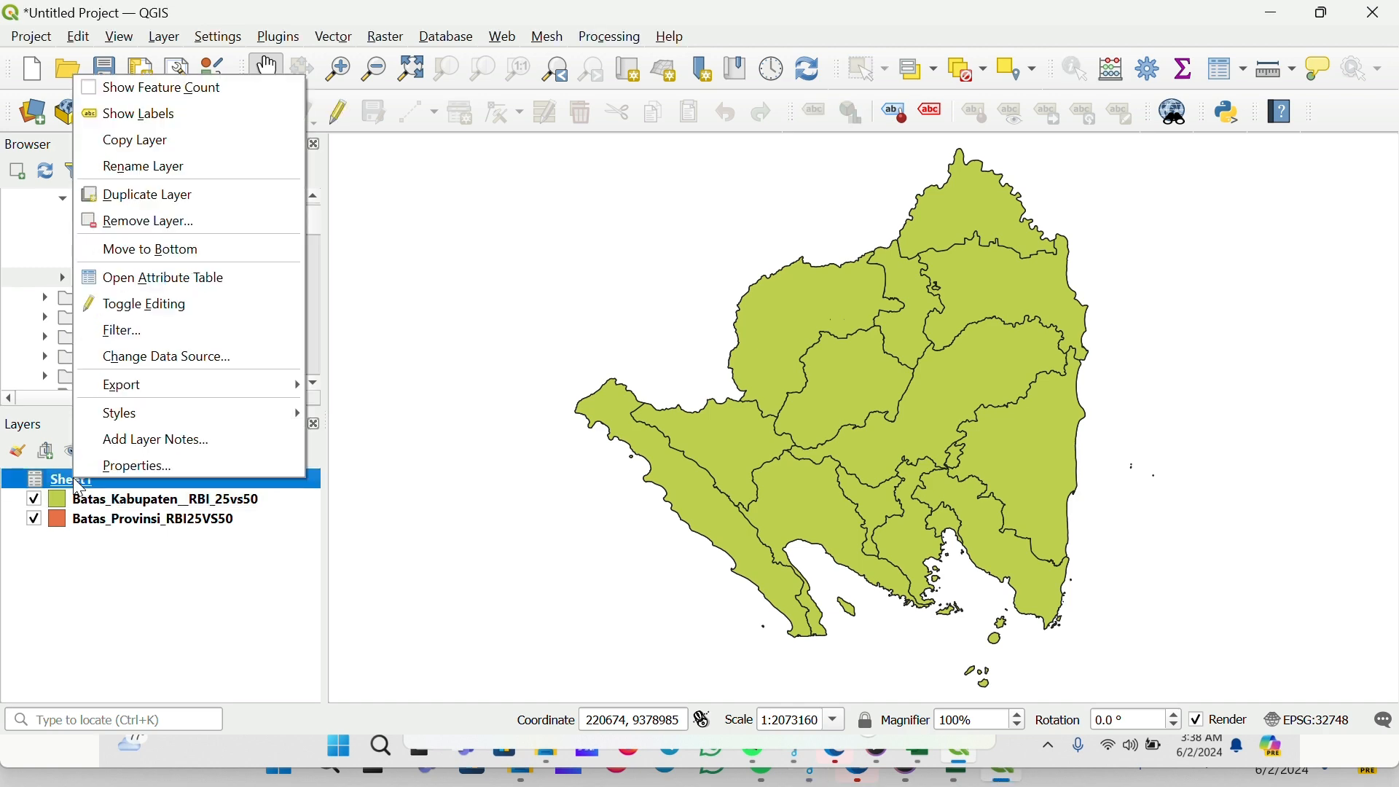
pyautogui.click(185, 284)
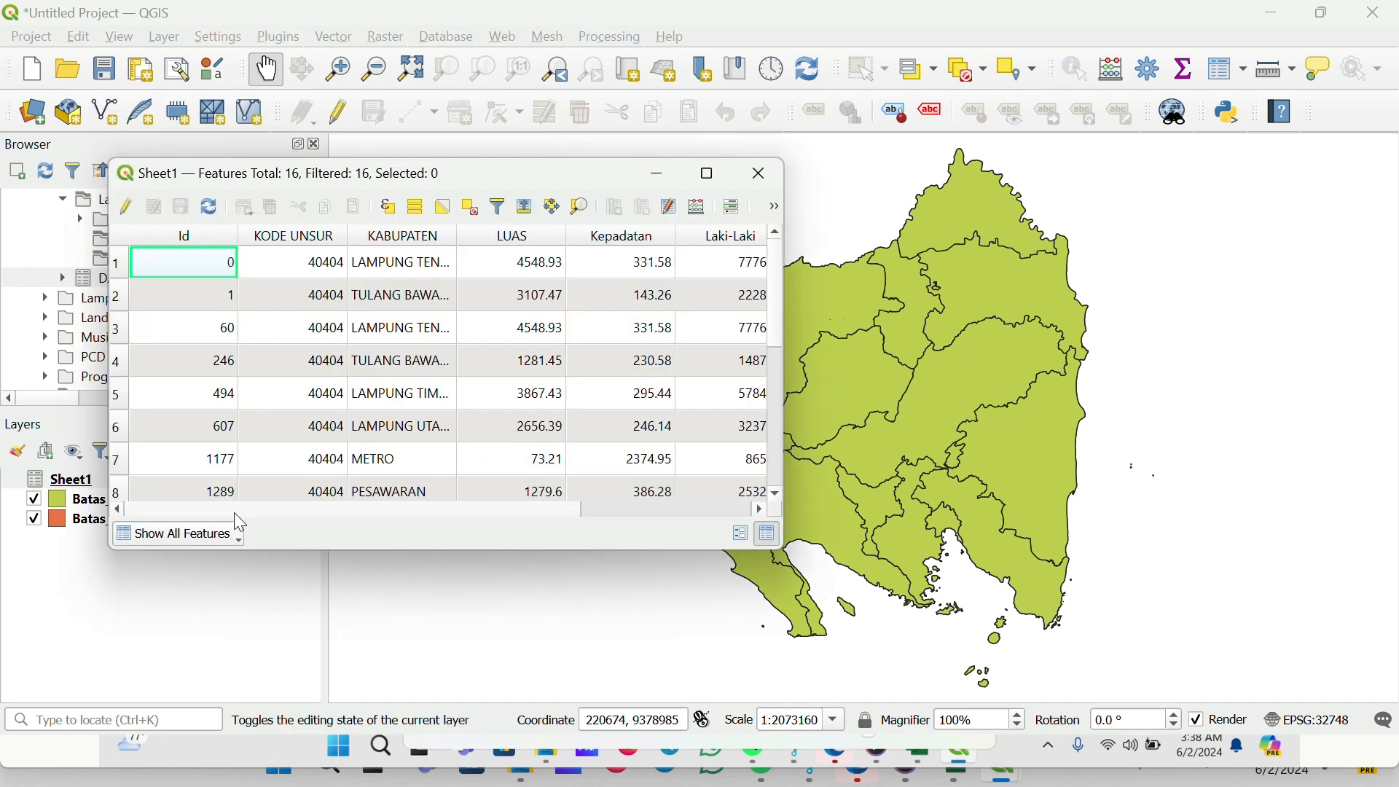
pyautogui.moveTo(234, 513); pyautogui.dragTo(414, 518)
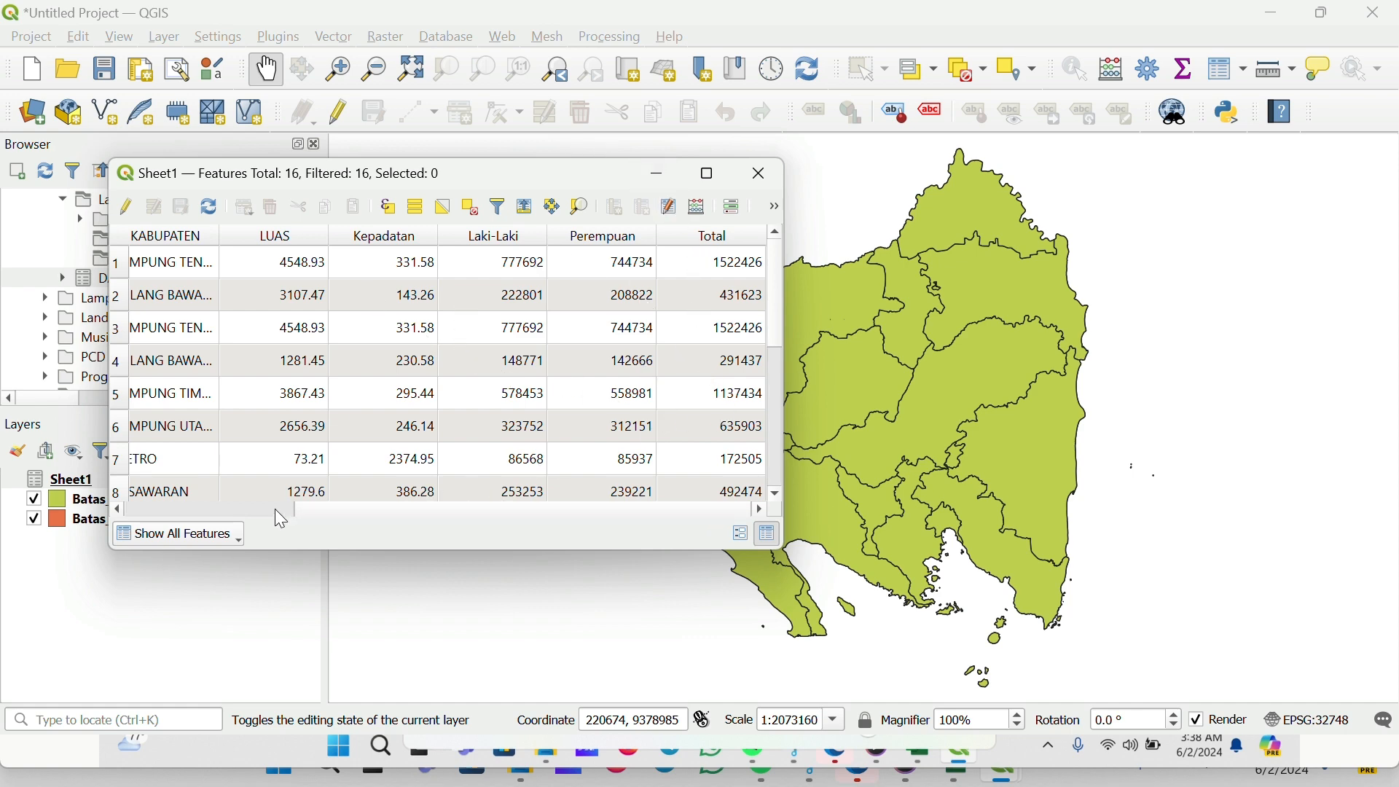
pyautogui.hscroll(-5, 280, 519)
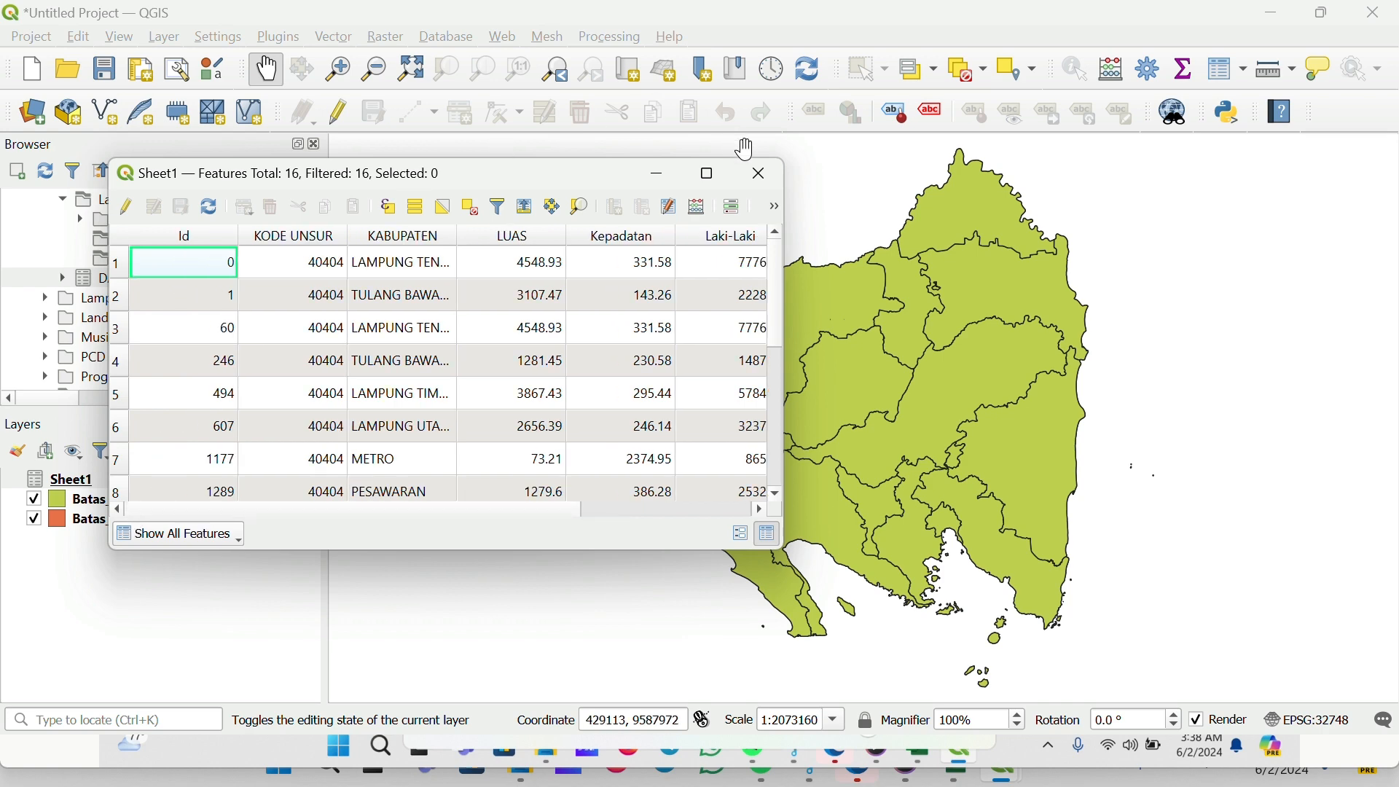
pyautogui.click(760, 174)
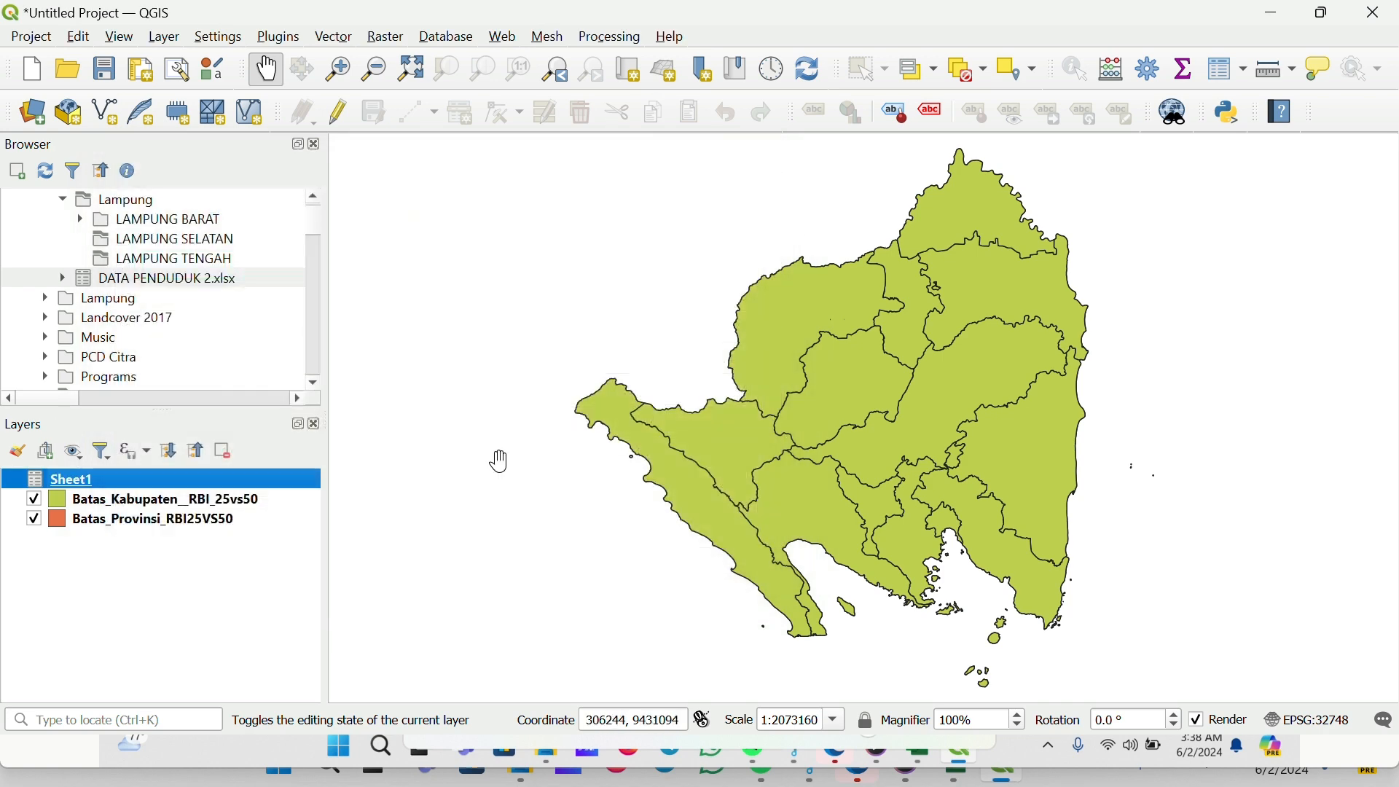
pyautogui.rightClick(113, 505)
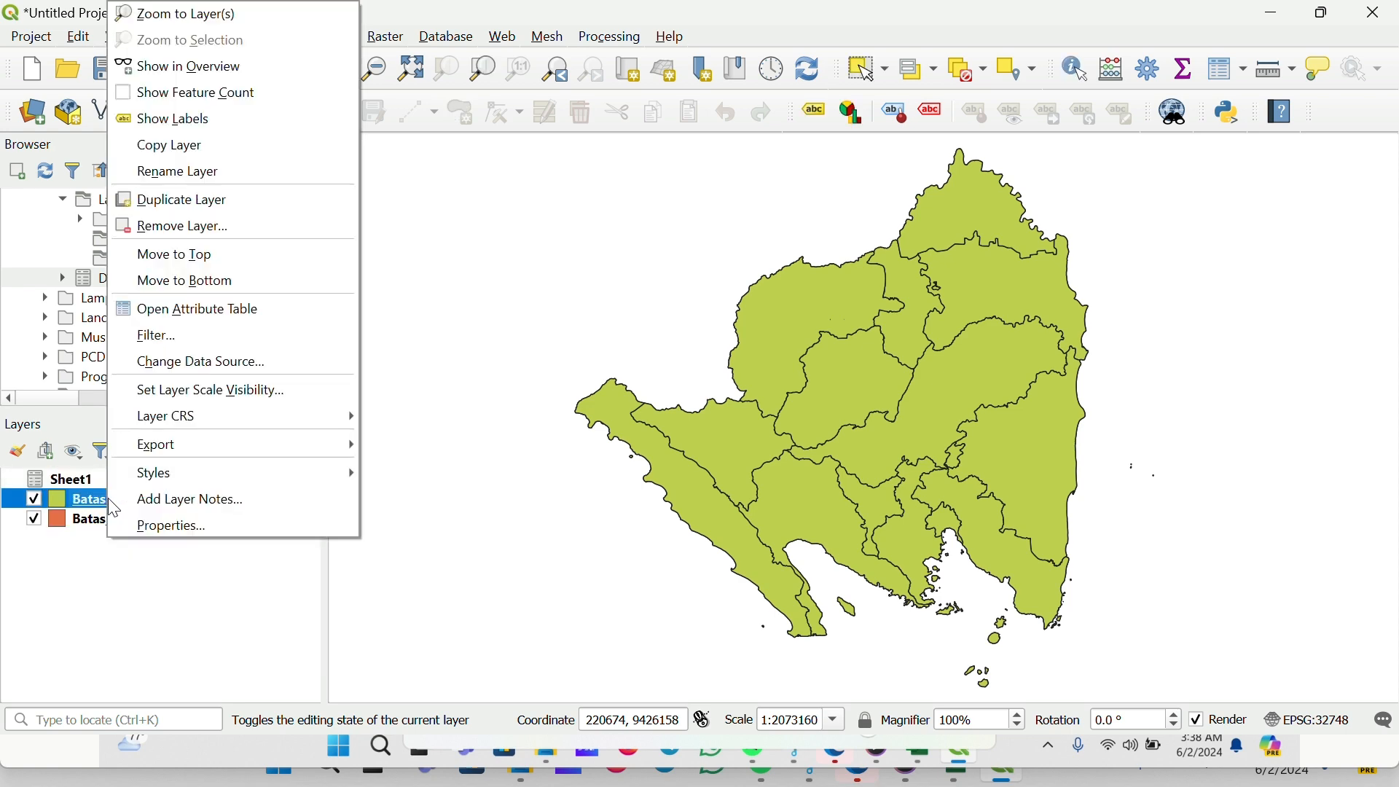
pyautogui.click(203, 535)
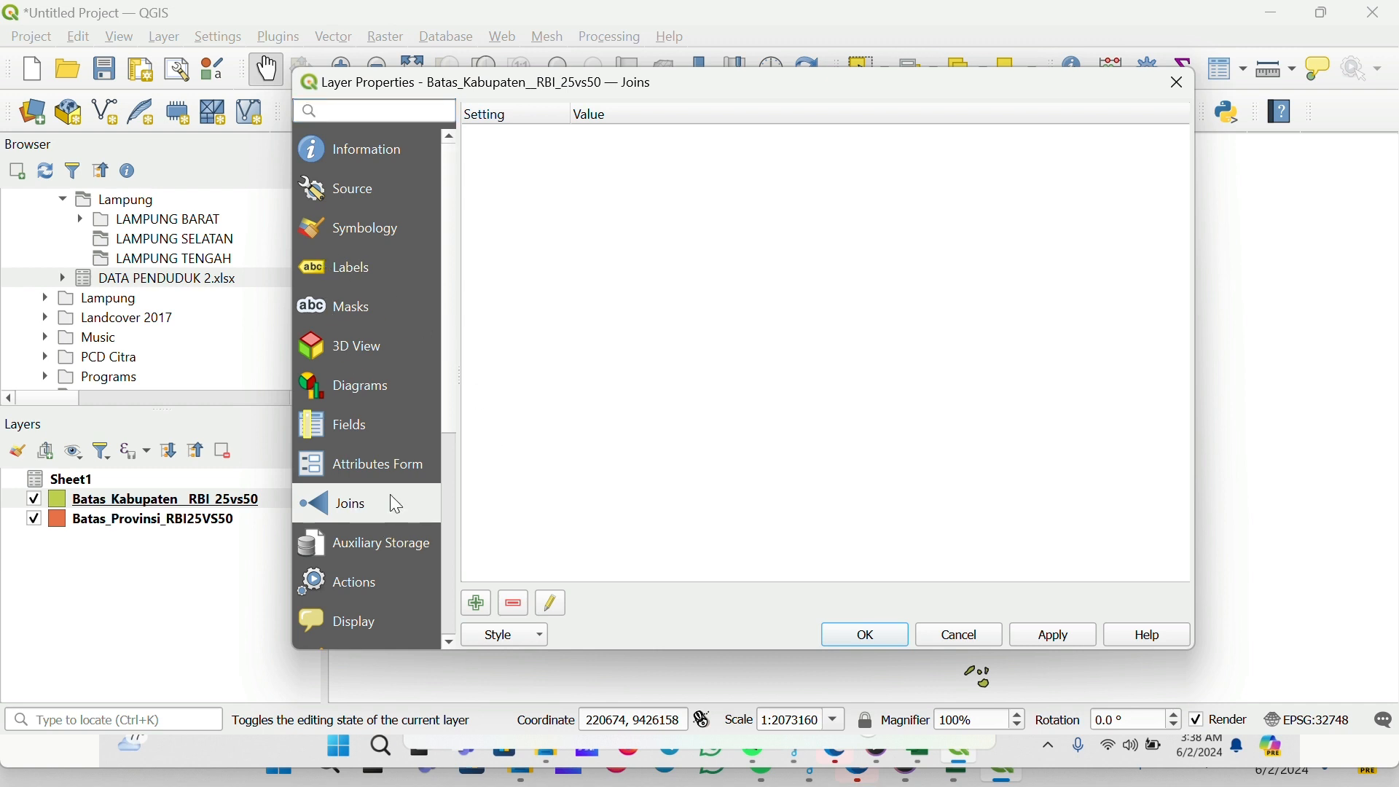
pyautogui.click(474, 603)
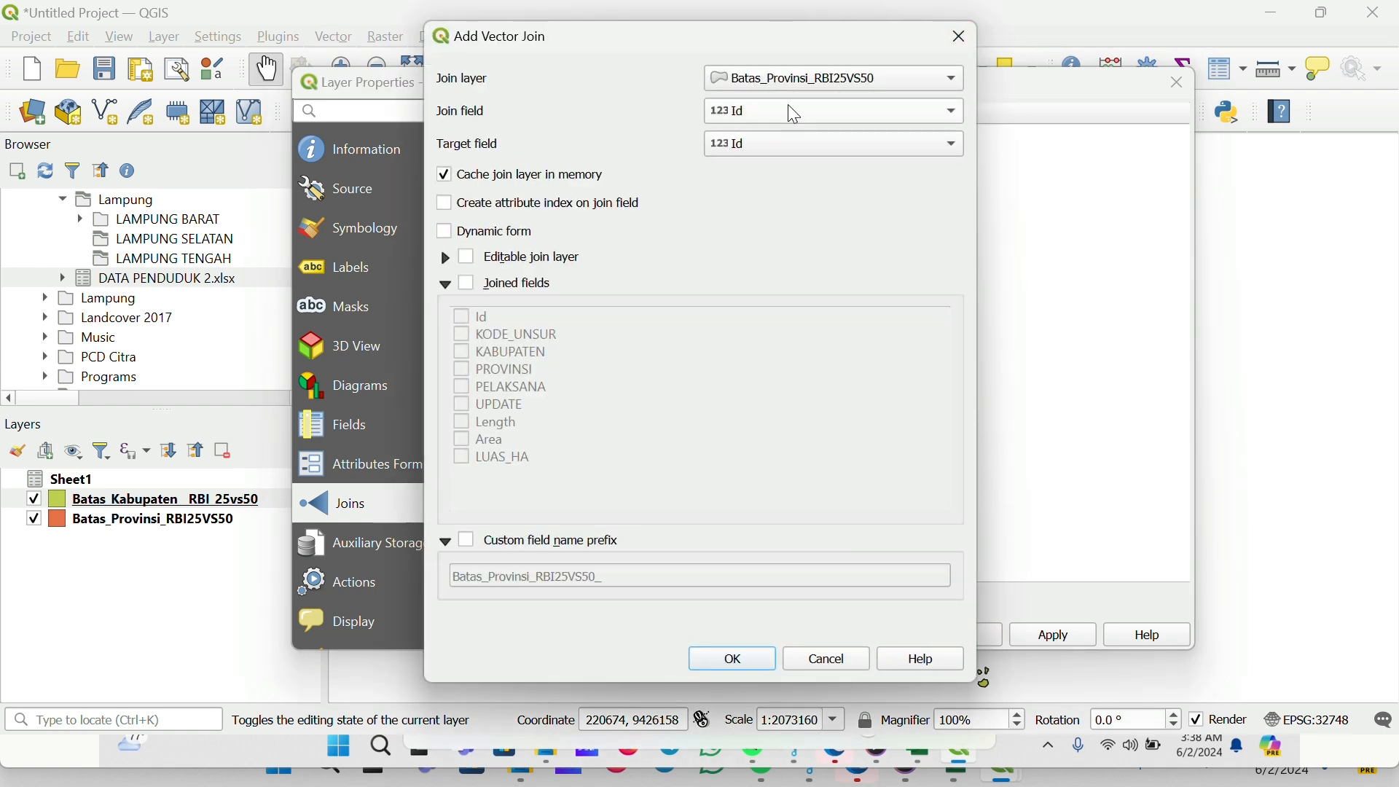
pyautogui.click(818, 84)
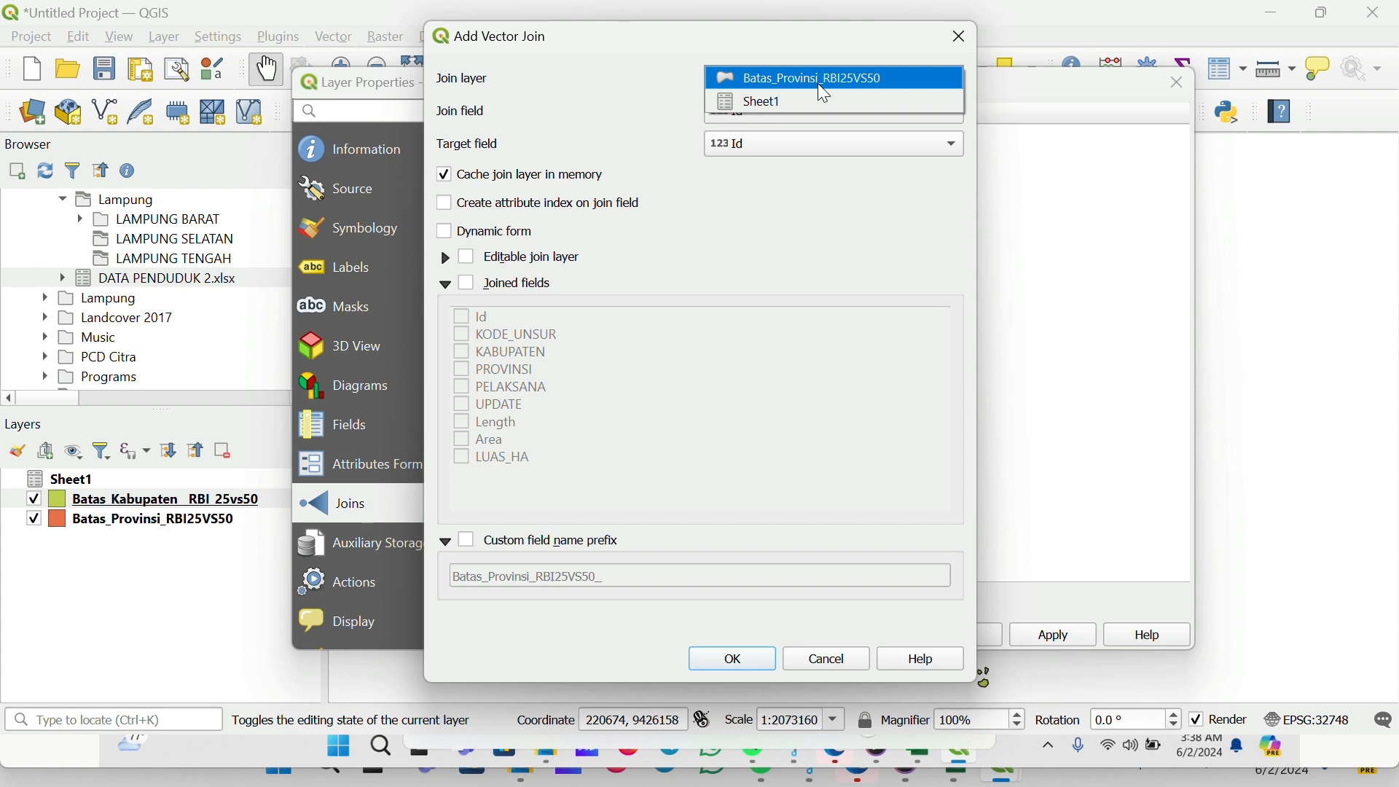
pyautogui.click(829, 100)
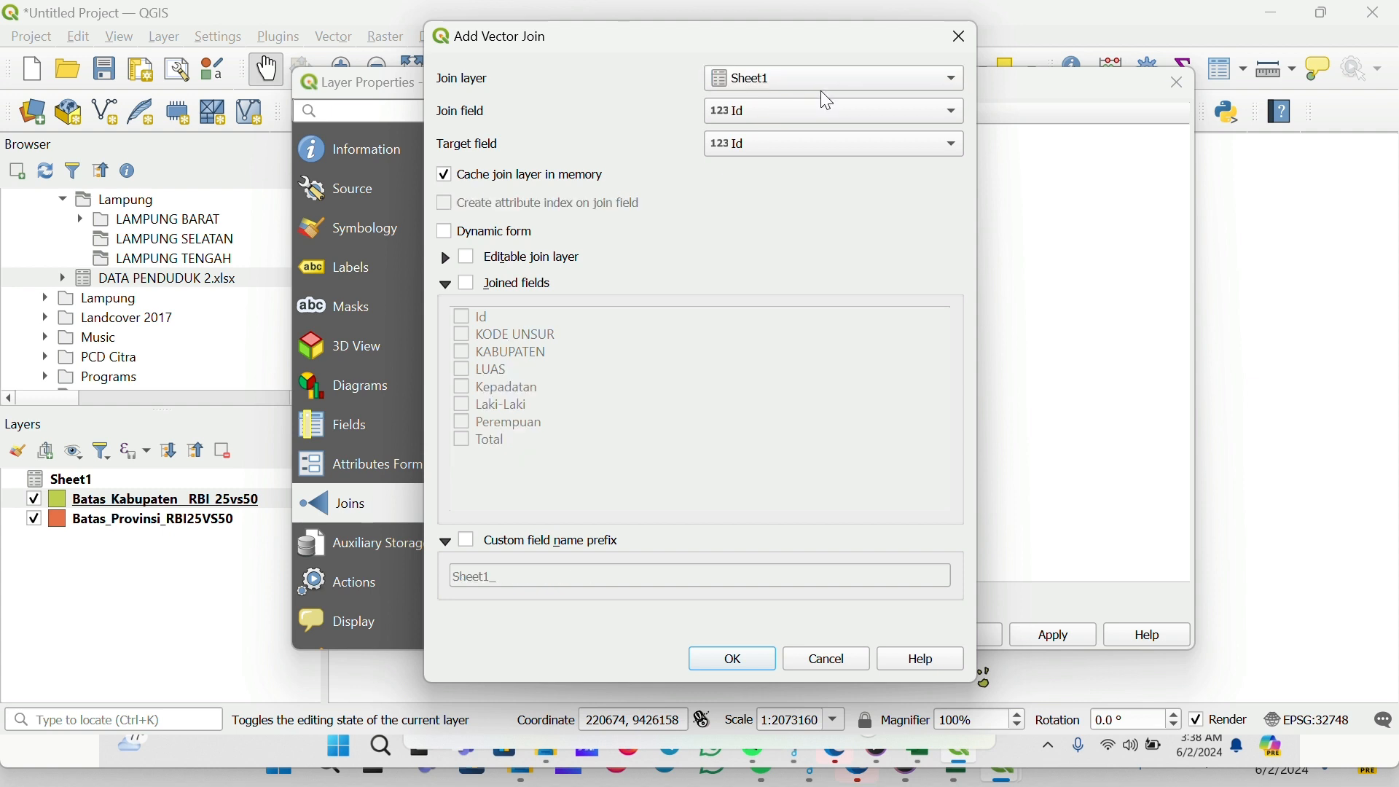
pyautogui.click(751, 122)
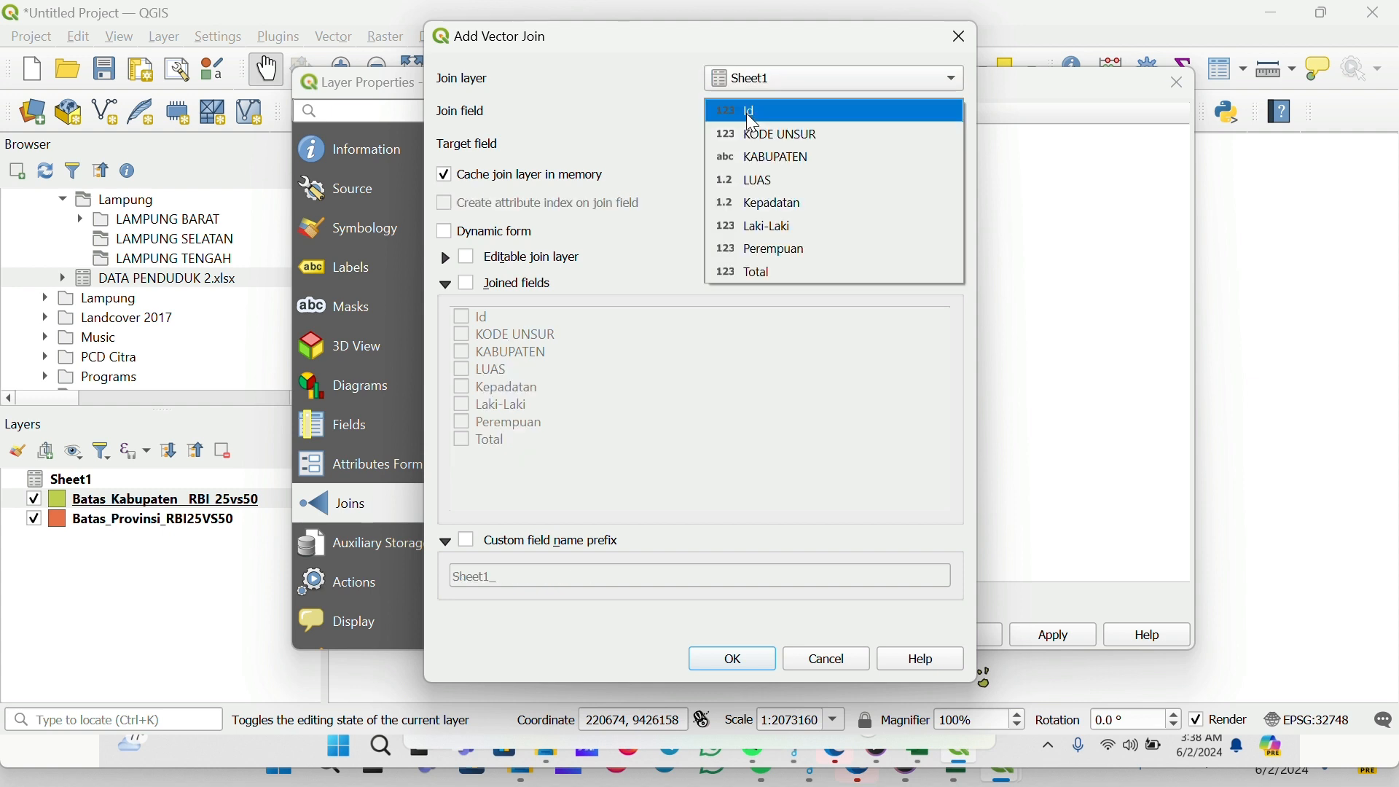
pyautogui.click(820, 117)
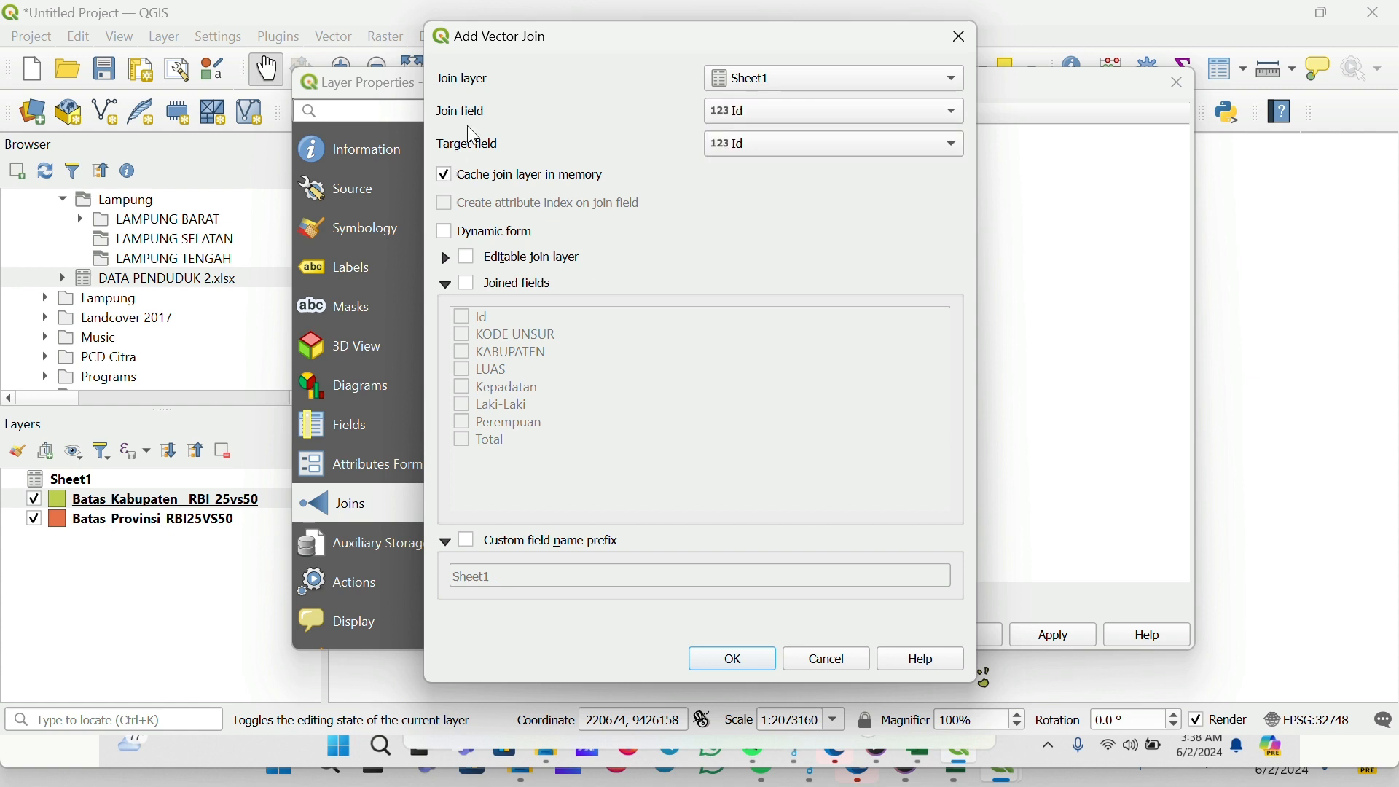
pyautogui.click(784, 149)
pyautogui.click(745, 146)
pyautogui.click(961, 35)
pyautogui.click(1179, 83)
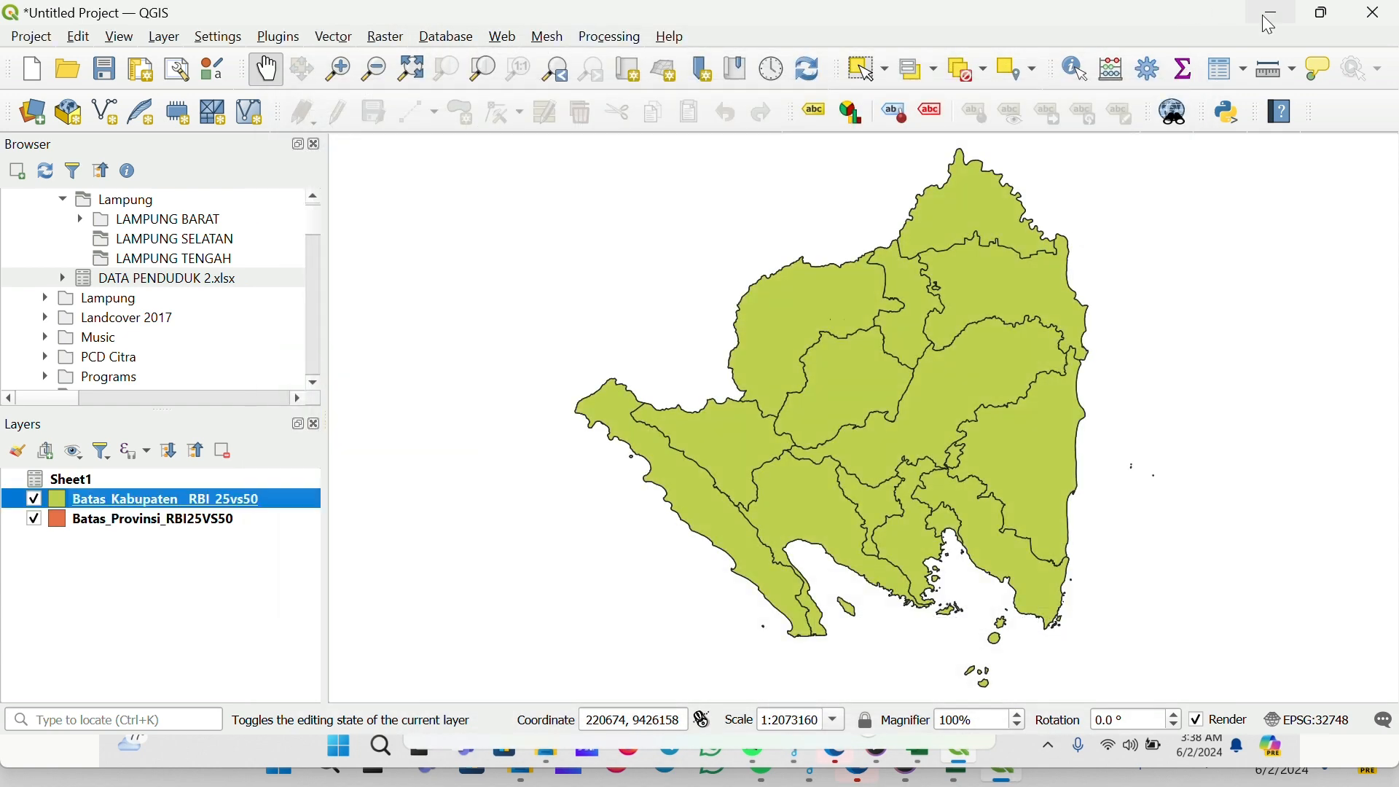
# Check the DATA PENDUDUK worksheet in Excel and return to QGIS
pyautogui.click(1271, 11)
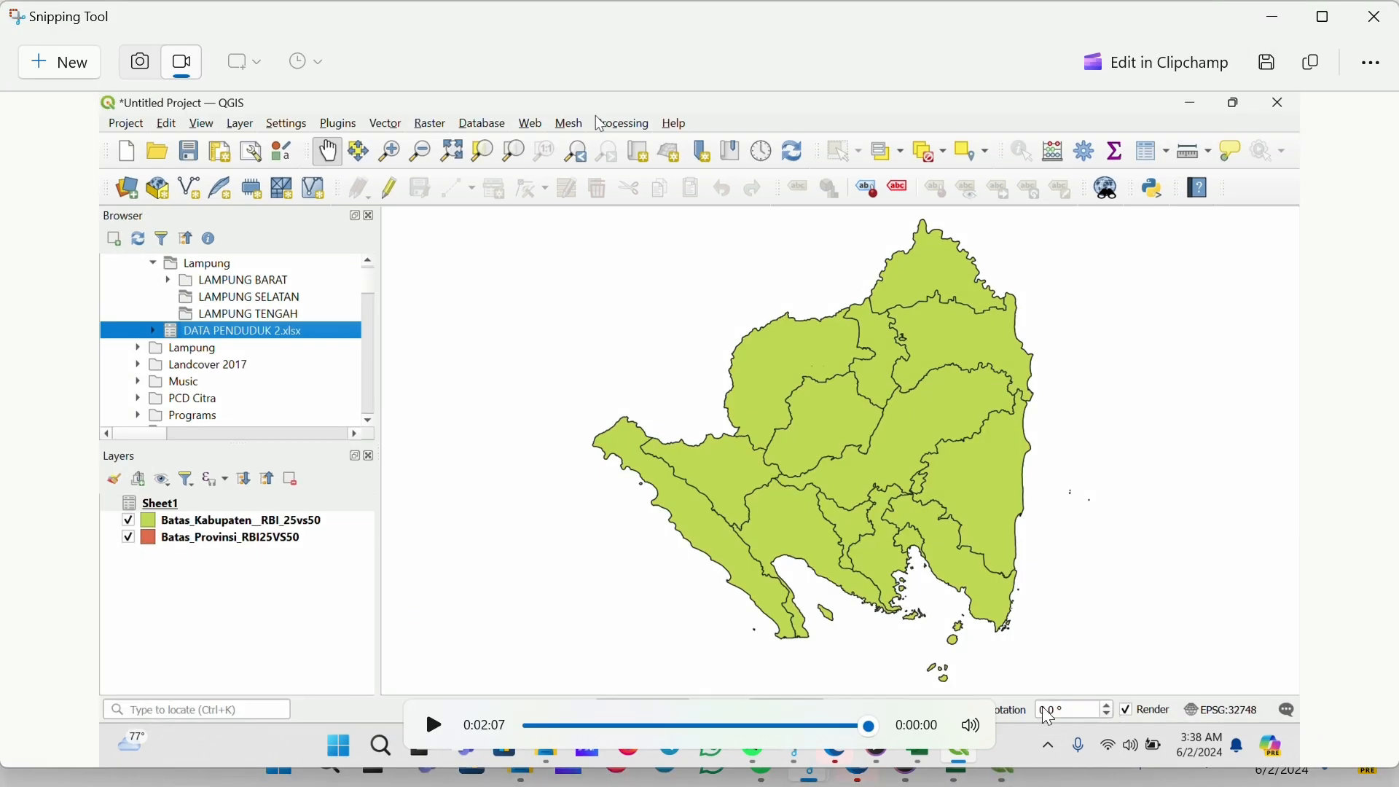
pyautogui.click(1286, 15)
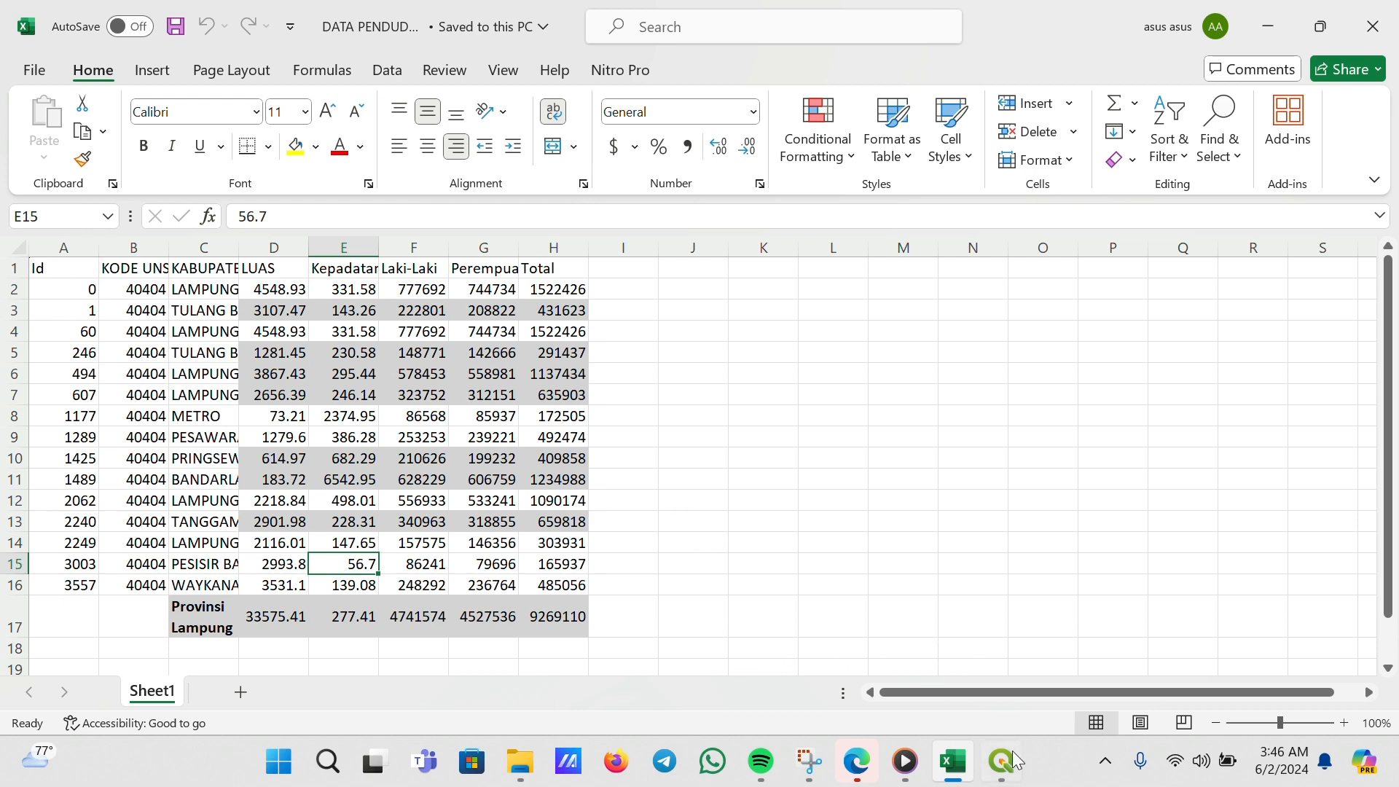
pyautogui.click(1013, 775)
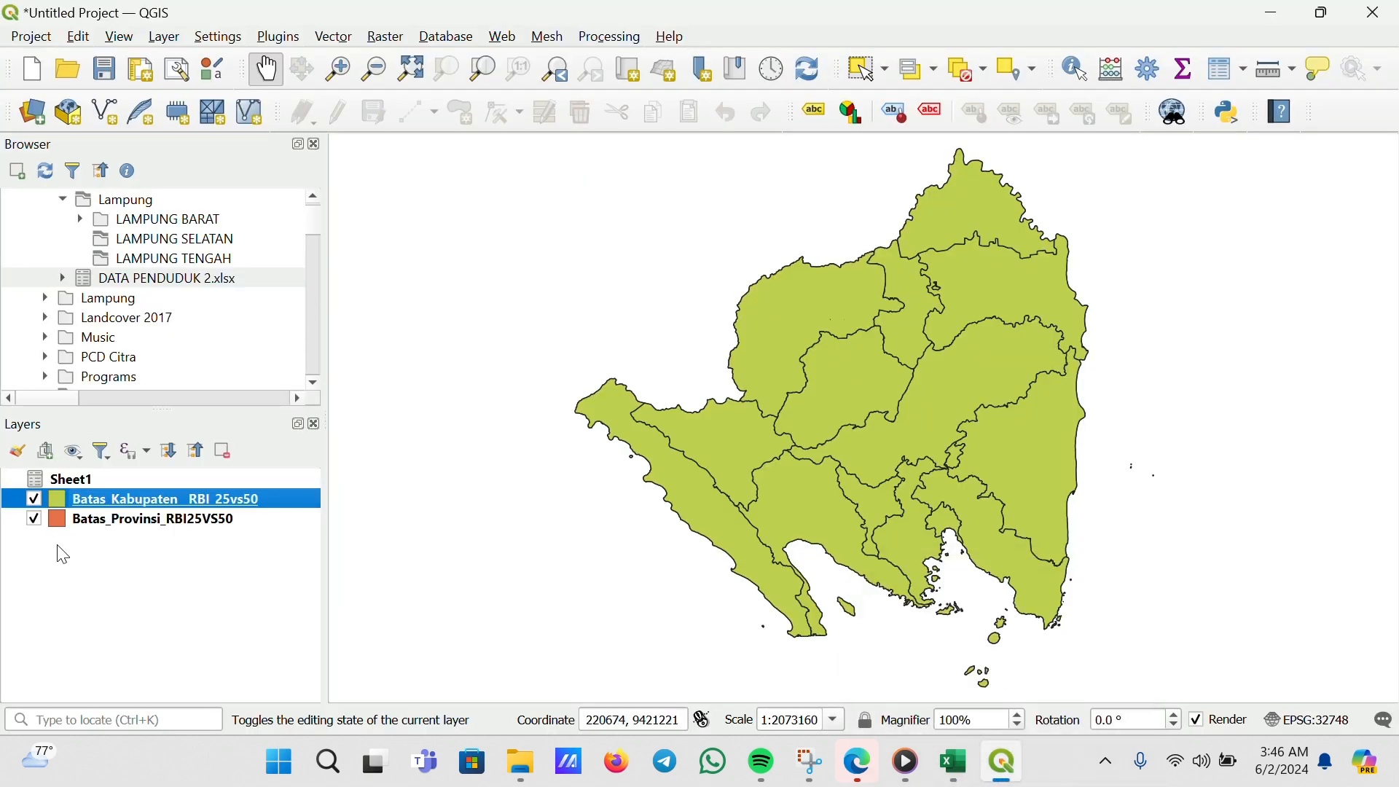
# Open the regency boundary layer's join settings and add a vector join from Sheet1 with Id as both join and target field
pyautogui.rightClick(150, 493)
pyautogui.click(225, 527)
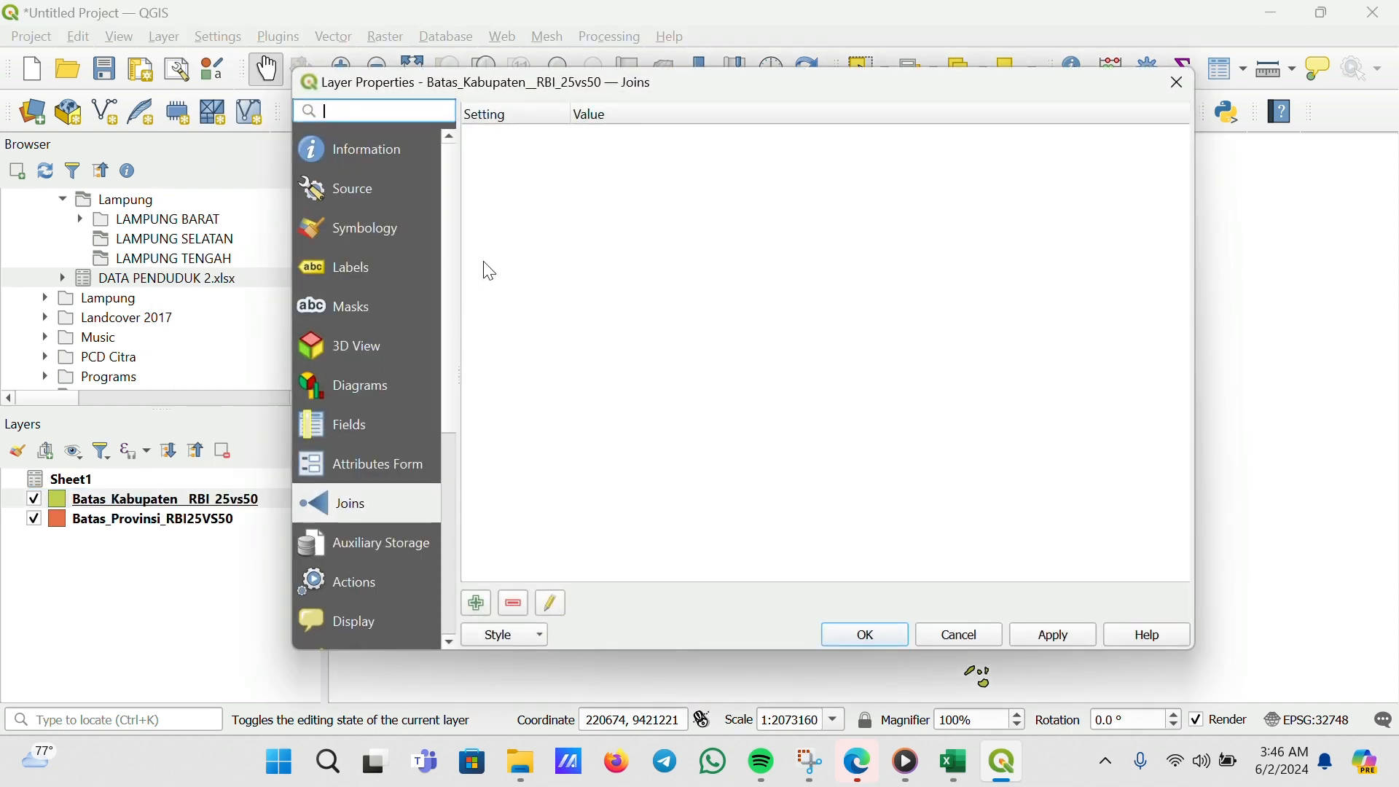
pyautogui.click(477, 604)
pyautogui.click(786, 116)
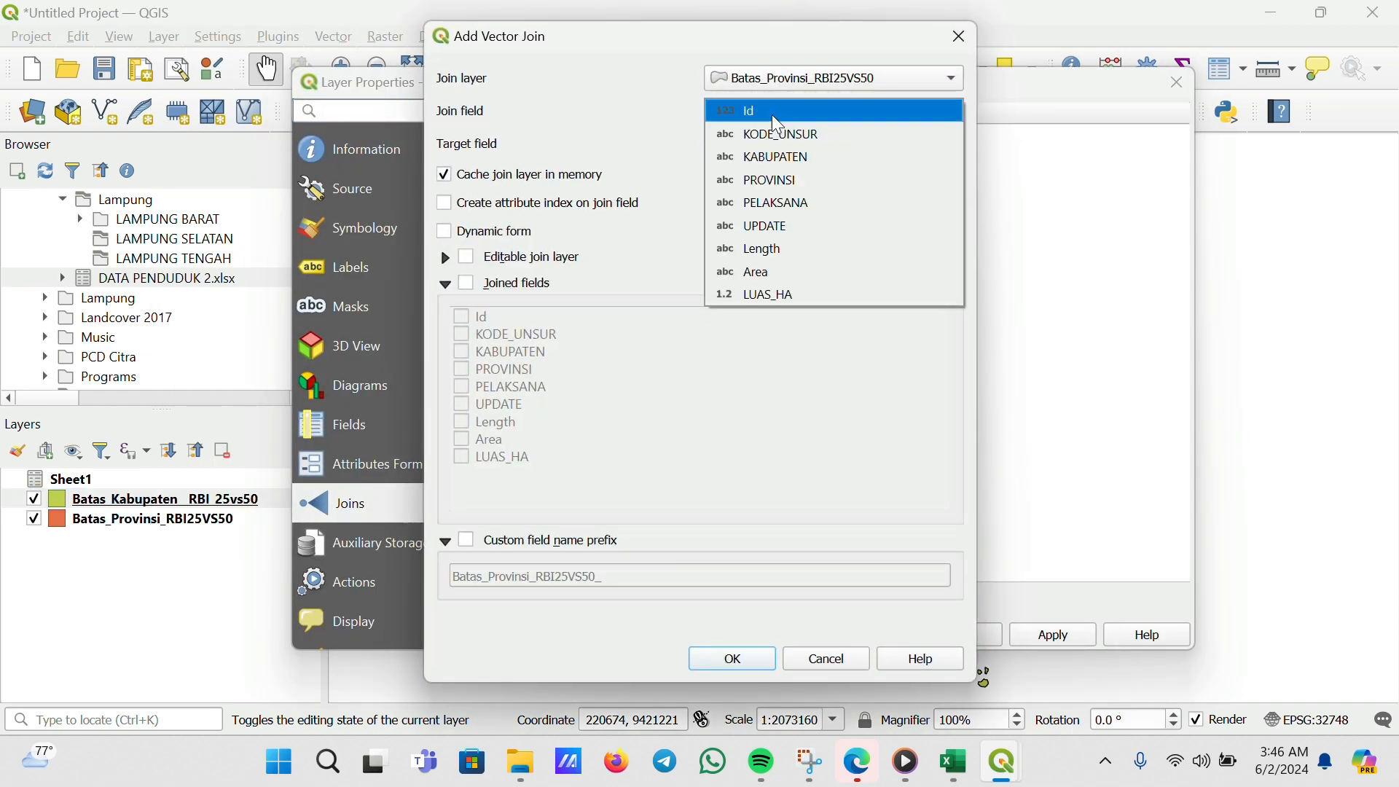
pyautogui.click(769, 112)
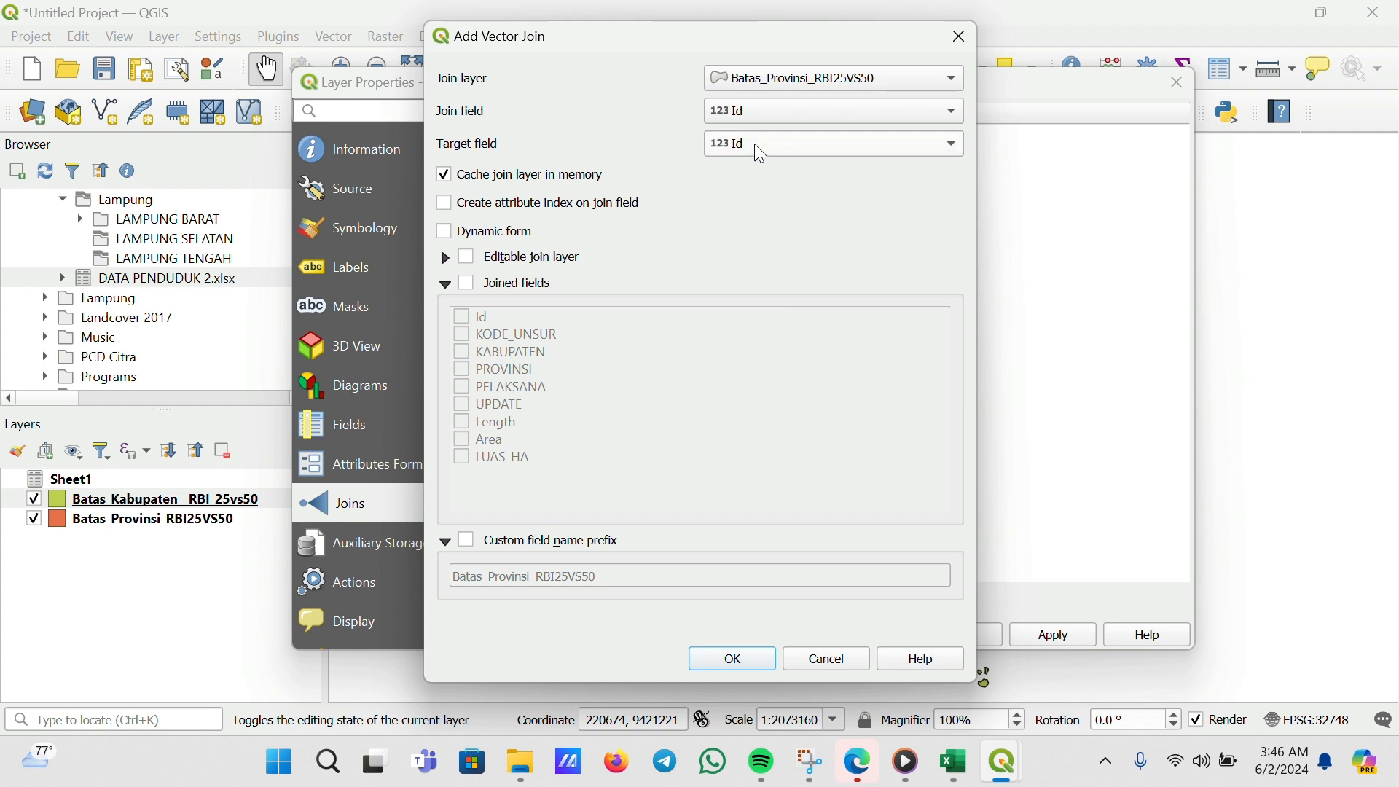
pyautogui.click(754, 143)
pyautogui.click(724, 139)
pyautogui.click(467, 286)
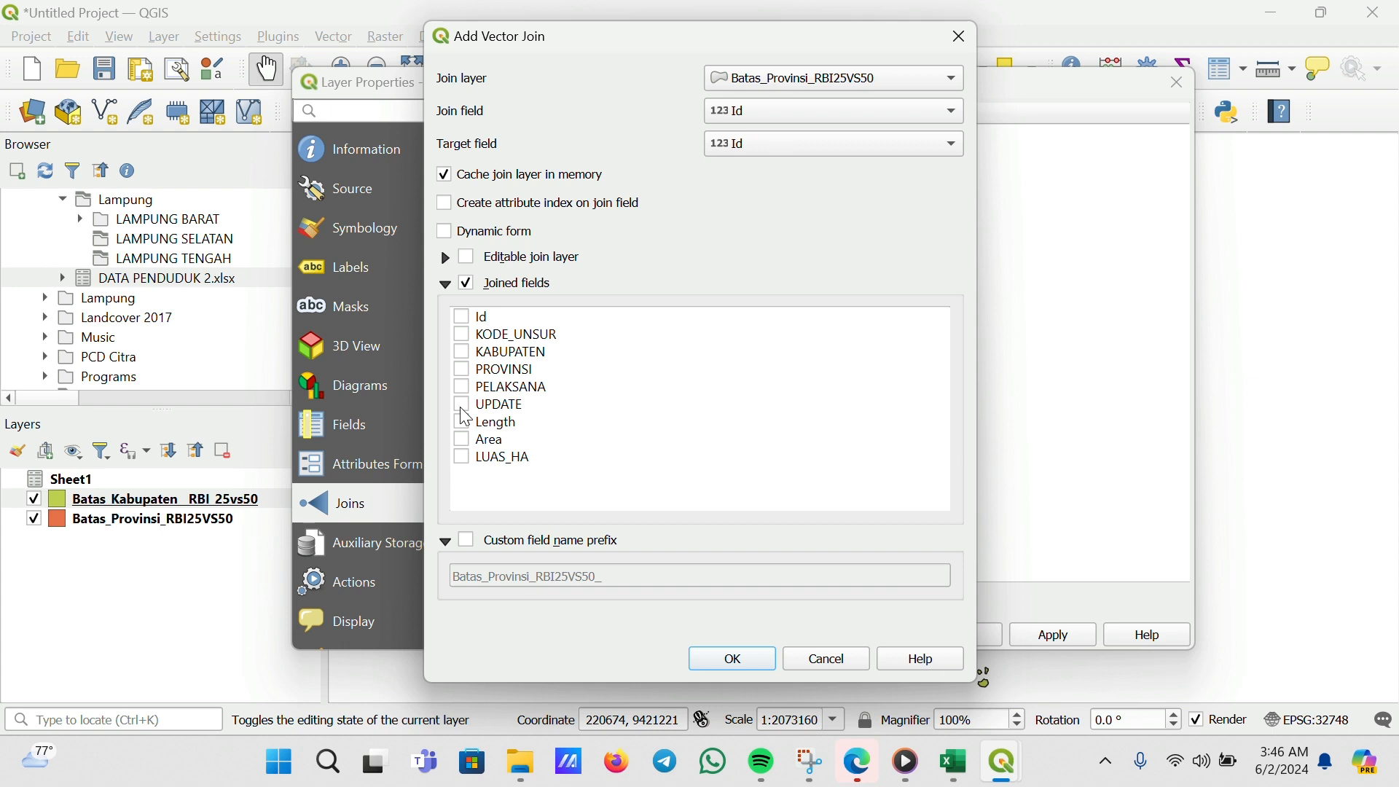
pyautogui.click(892, 86)
pyautogui.click(845, 102)
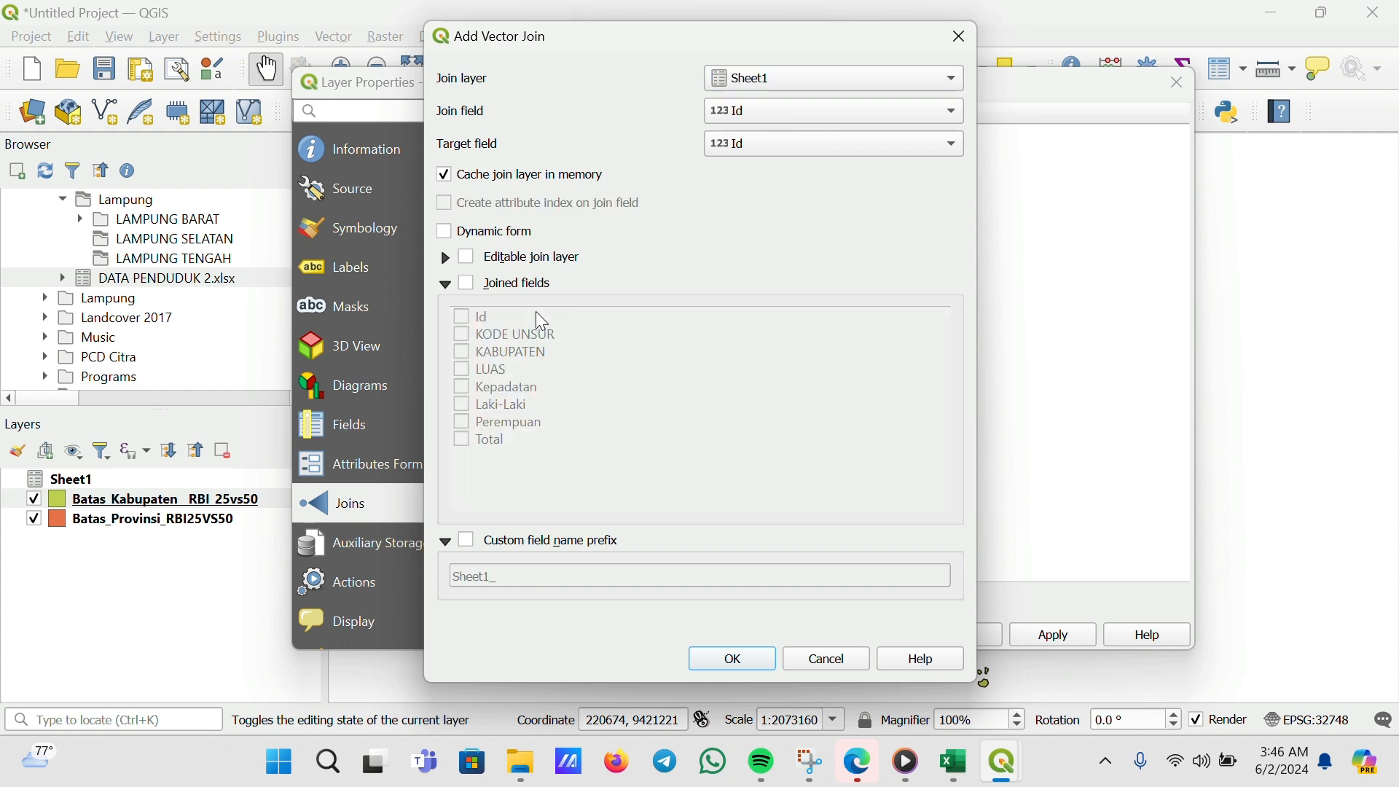
# Limit the joined fields to LUAS, Kepadatan, Laki-Laki, Perempuan and Total
pyautogui.click(469, 284)
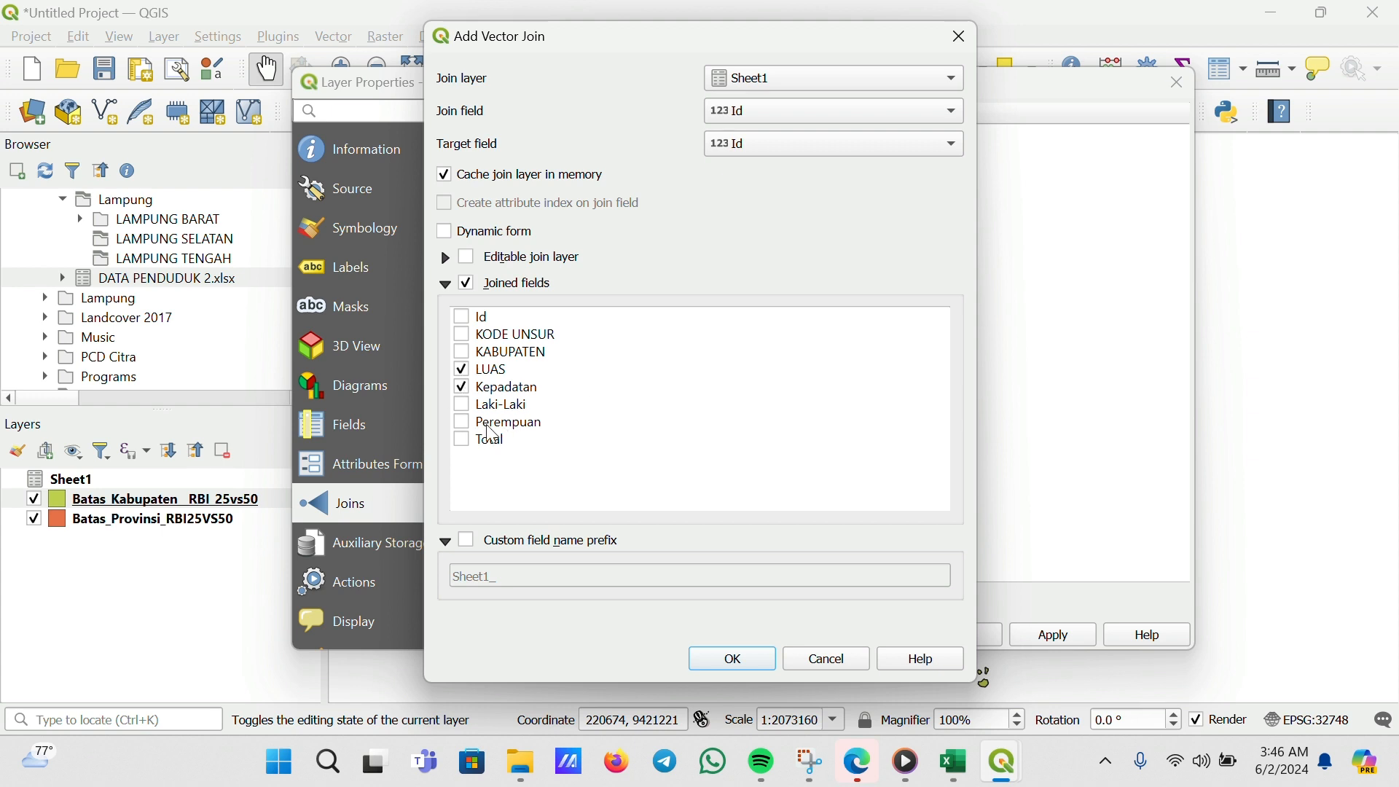
pyautogui.click(462, 406)
pyautogui.click(462, 424)
pyautogui.click(464, 441)
# Enable the custom field name prefix, clear it to leave it empty, and apply the join
pyautogui.click(468, 541)
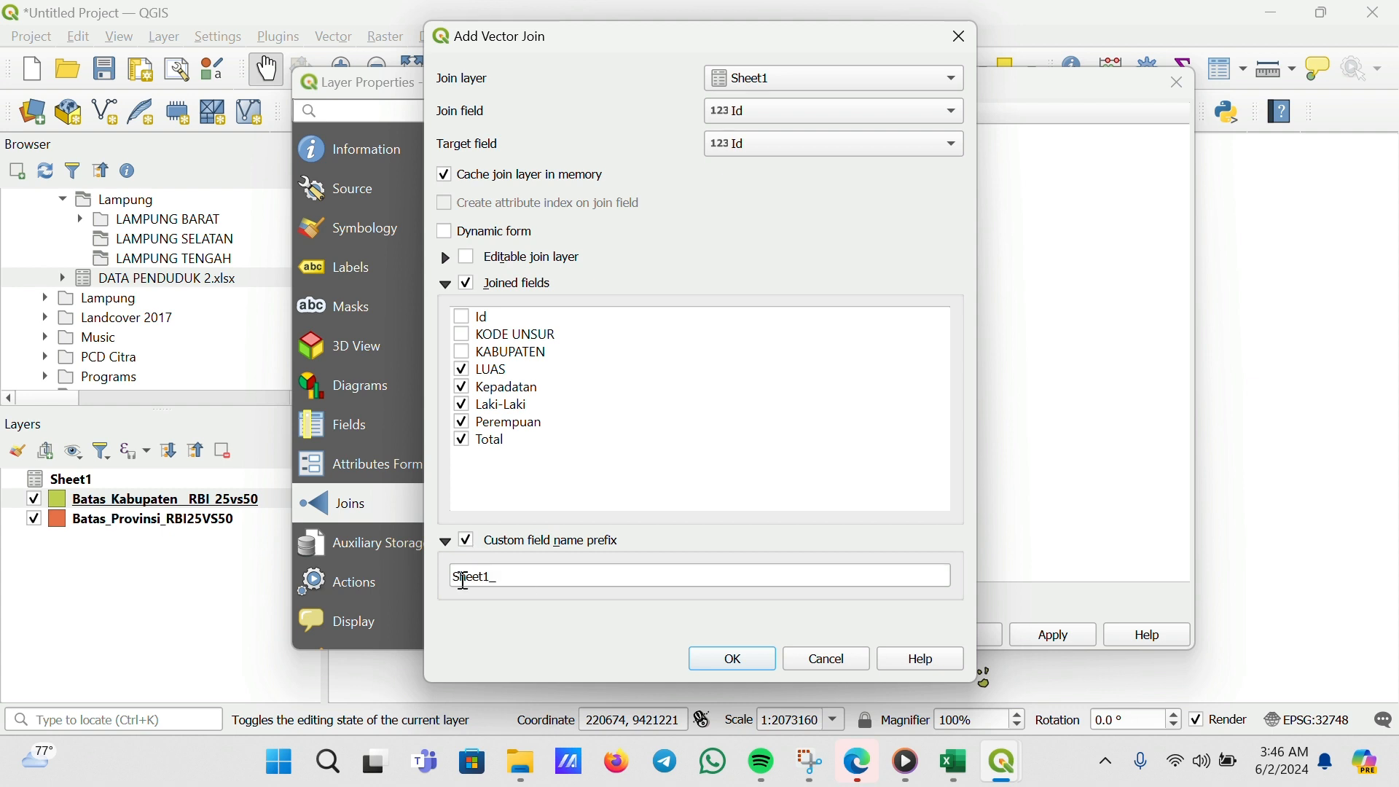
pyautogui.moveTo(576, 575); pyautogui.dragTo(401, 577)
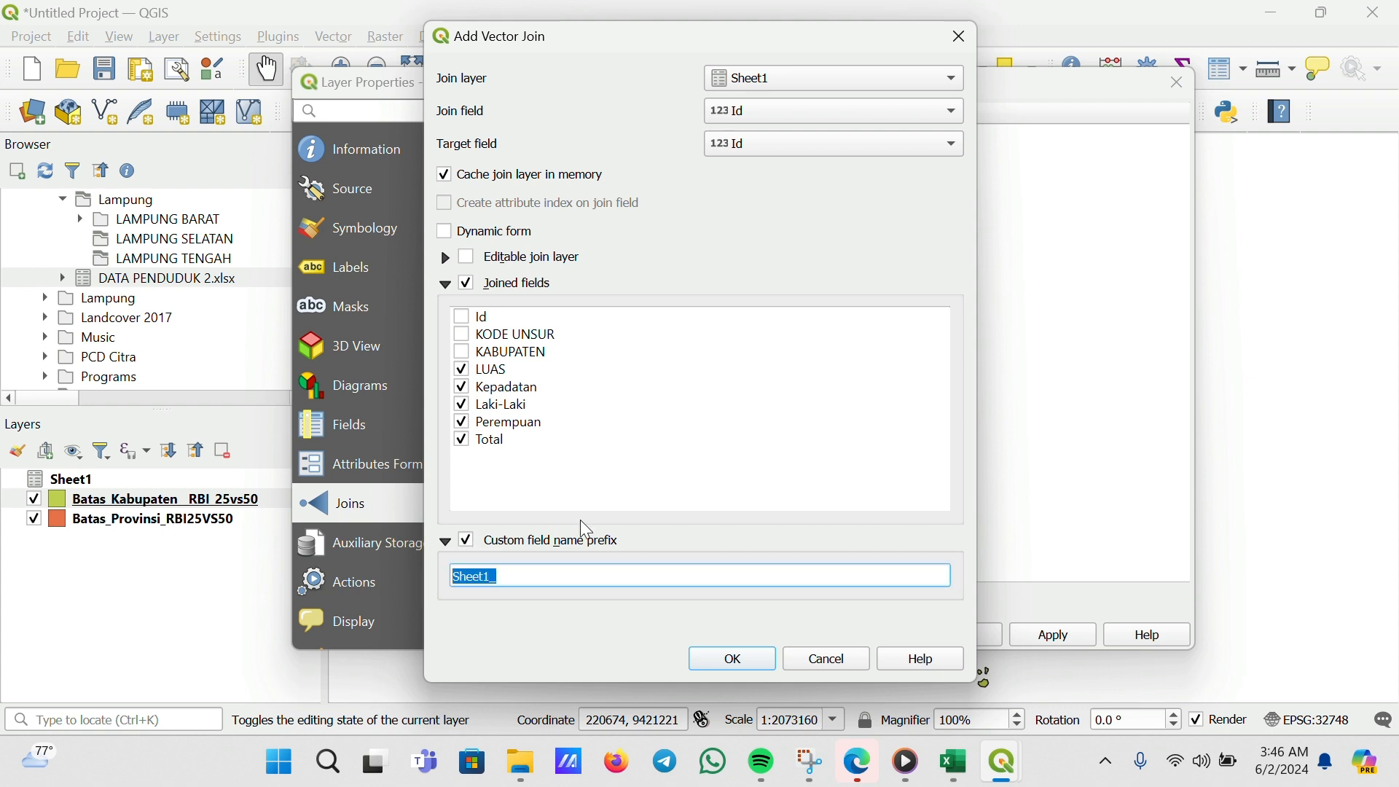
pyautogui.press('BackSpace')
pyautogui.click(751, 679)
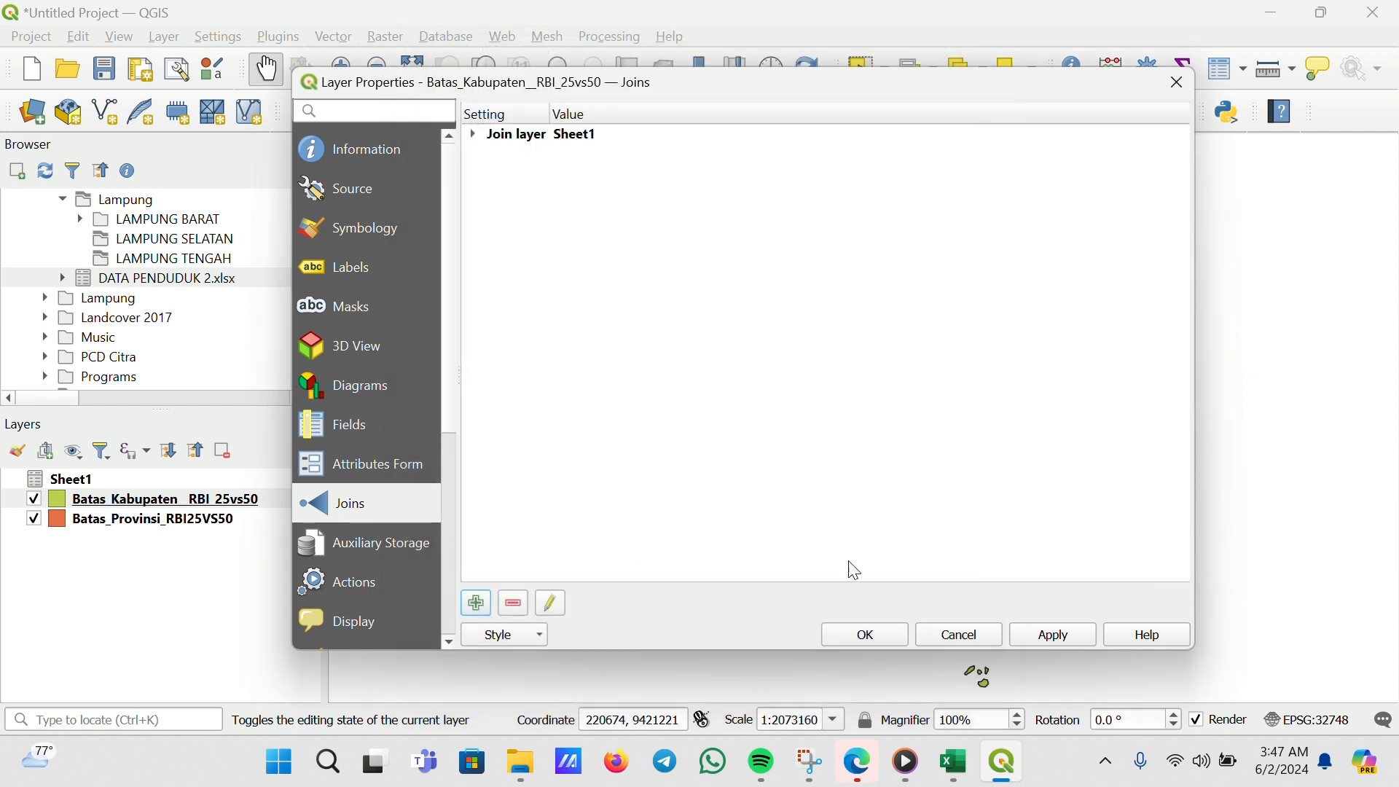
pyautogui.click(1050, 634)
pyautogui.click(842, 637)
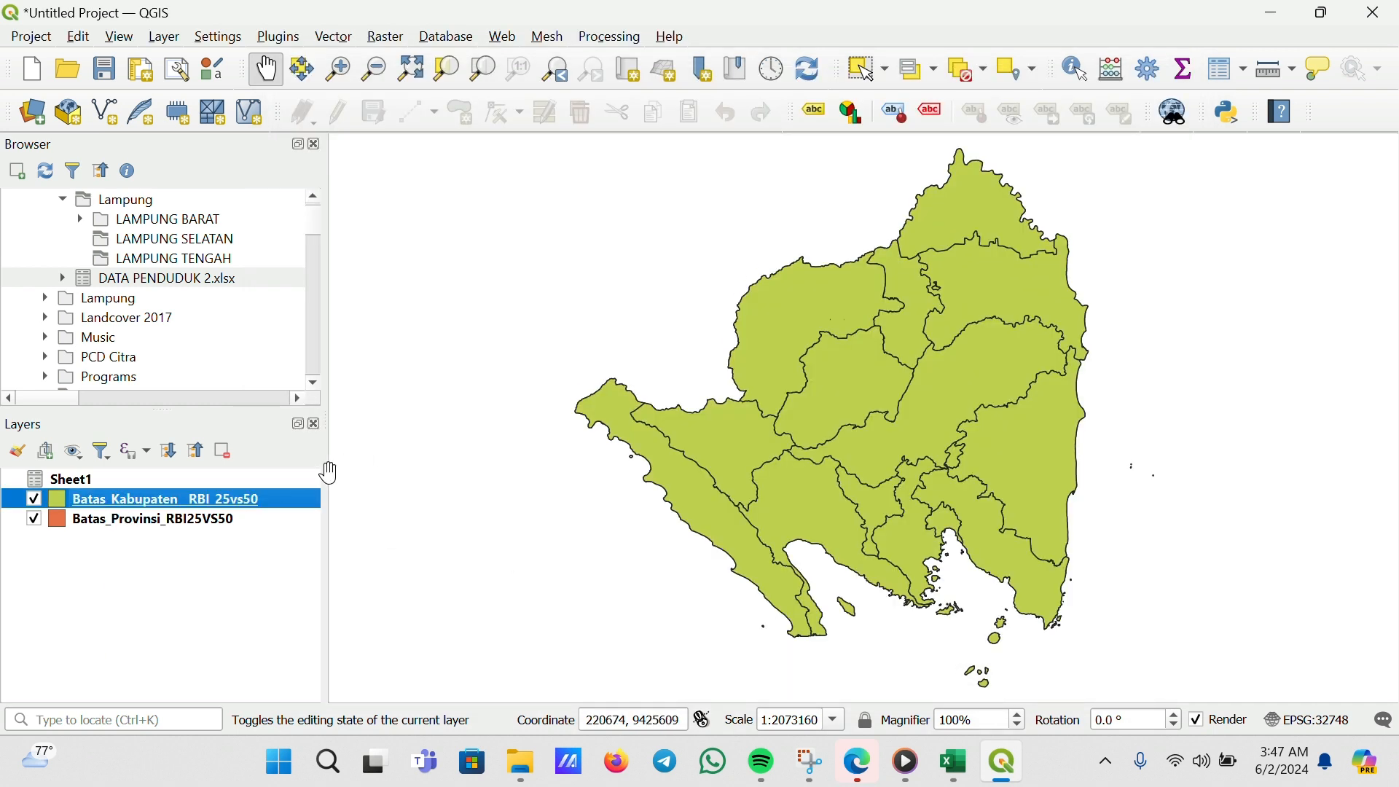
# Open the regency boundary layer's attribute table to check the joined columns, then close it
pyautogui.rightClick(117, 512)
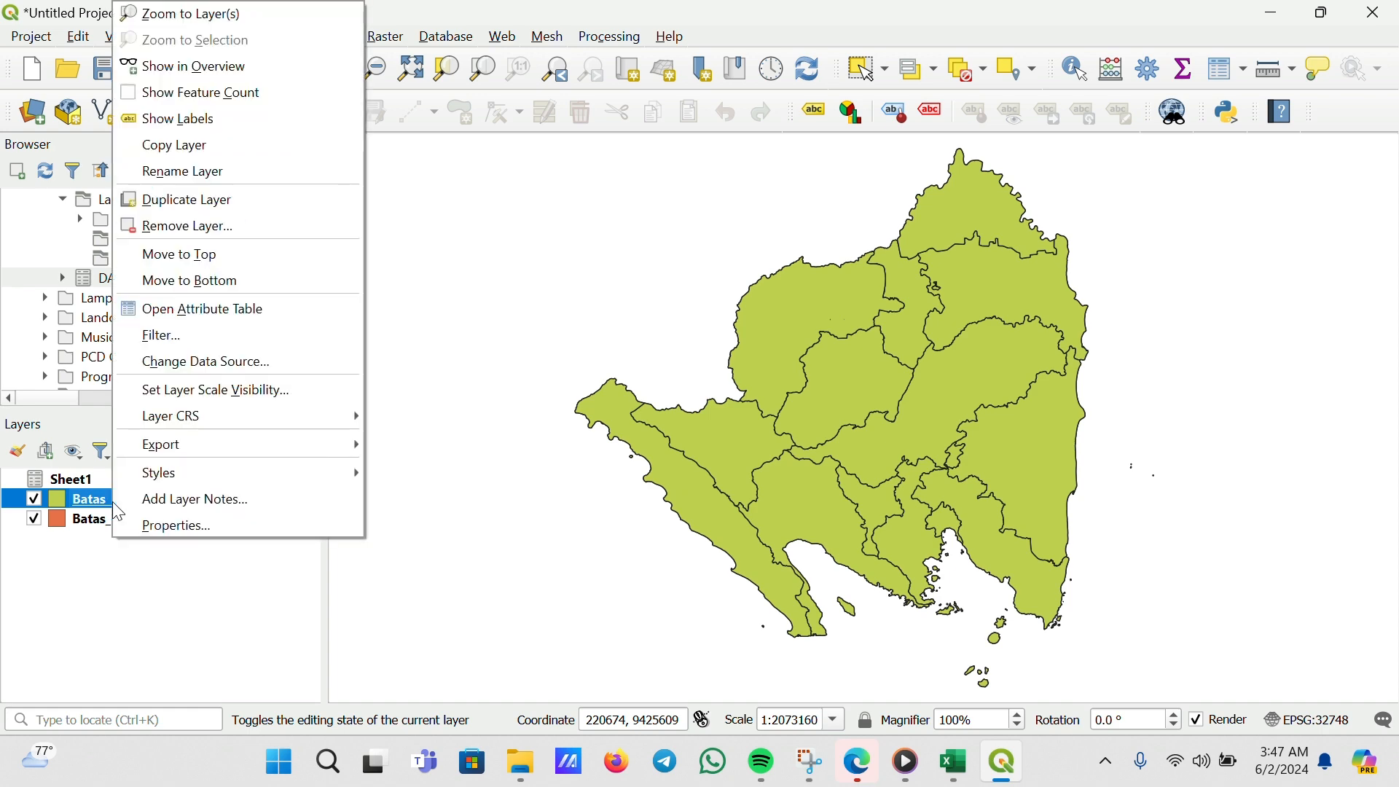
pyautogui.click(254, 300)
pyautogui.moveTo(243, 514); pyautogui.dragTo(595, 513)
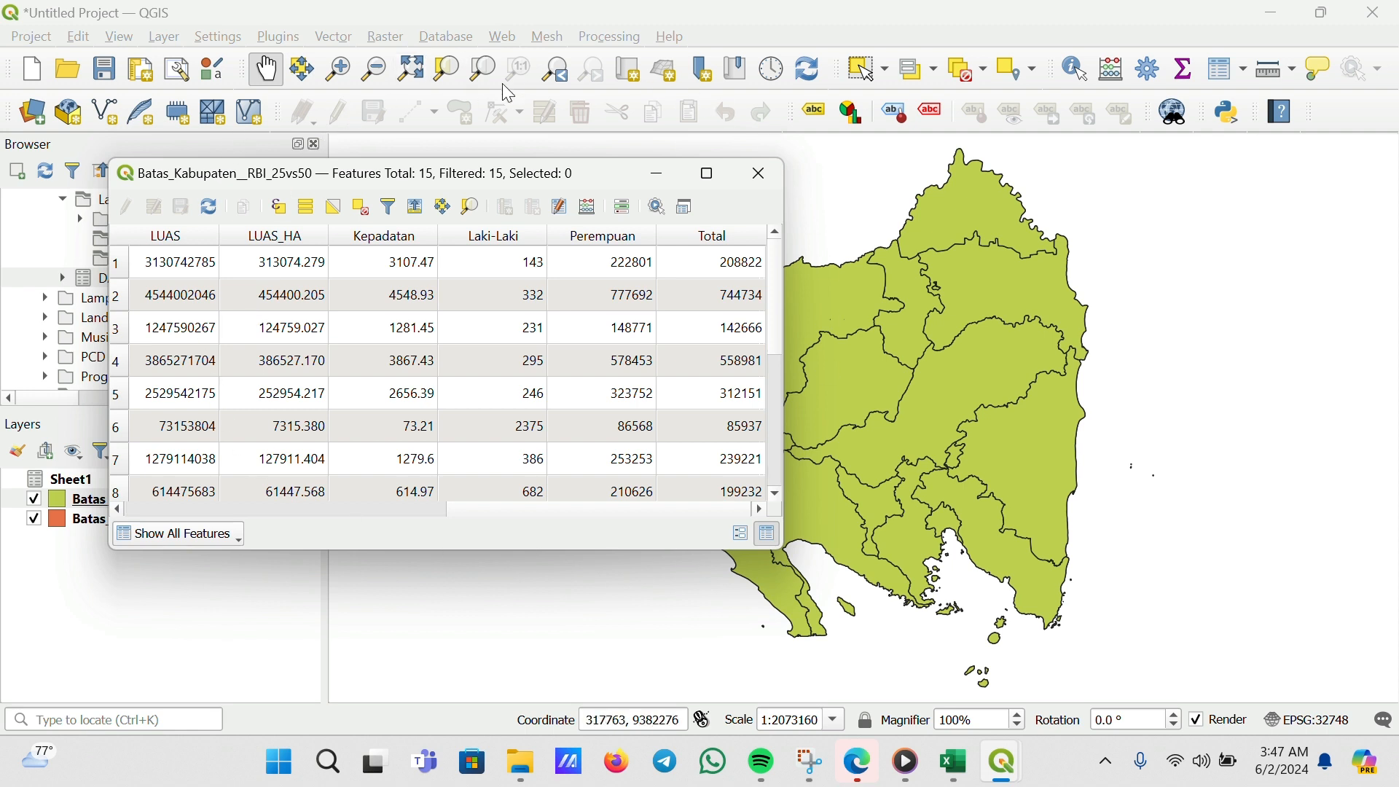
pyautogui.click(752, 182)
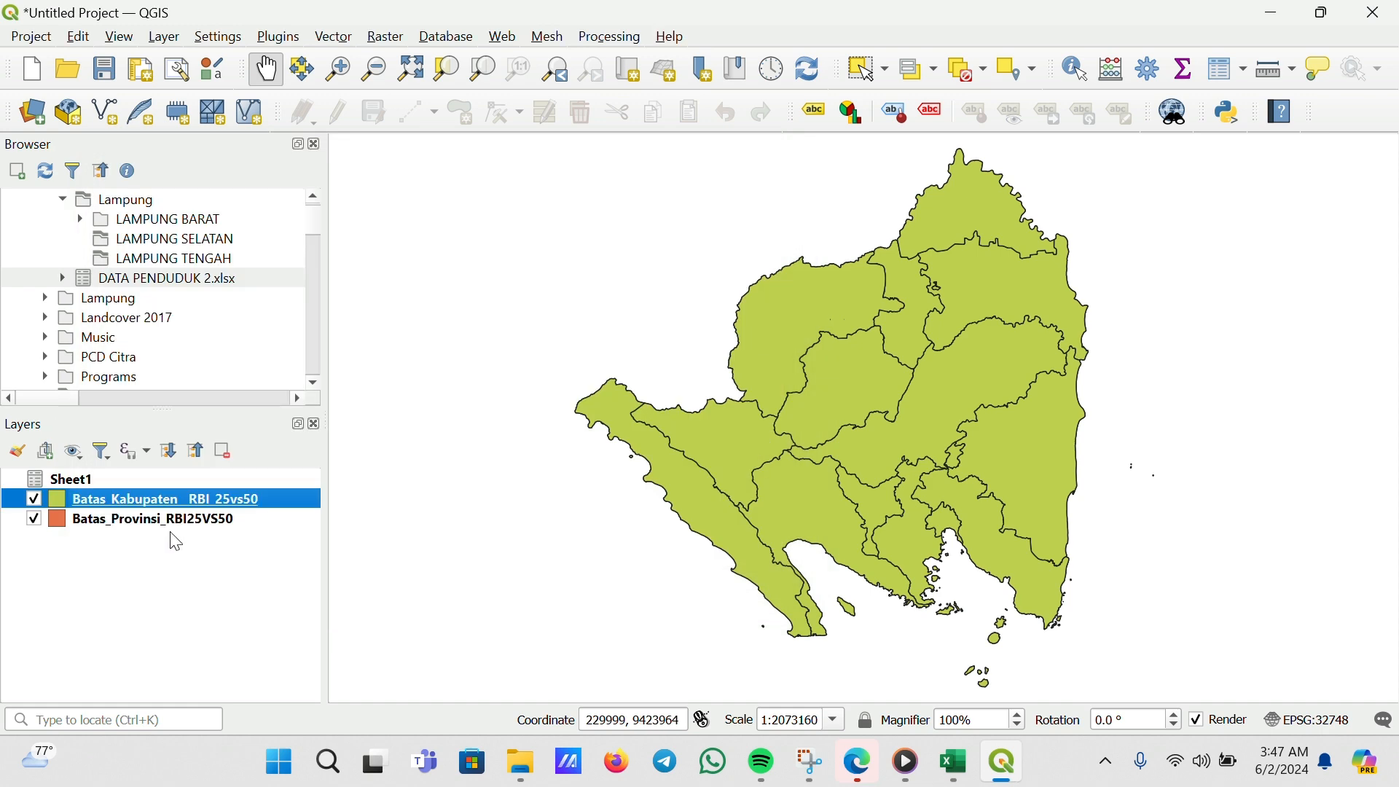
# Start exporting the regency boundary layer as an ESRI Shapefile and browse to the Downloads folder
pyautogui.rightClick(125, 503)
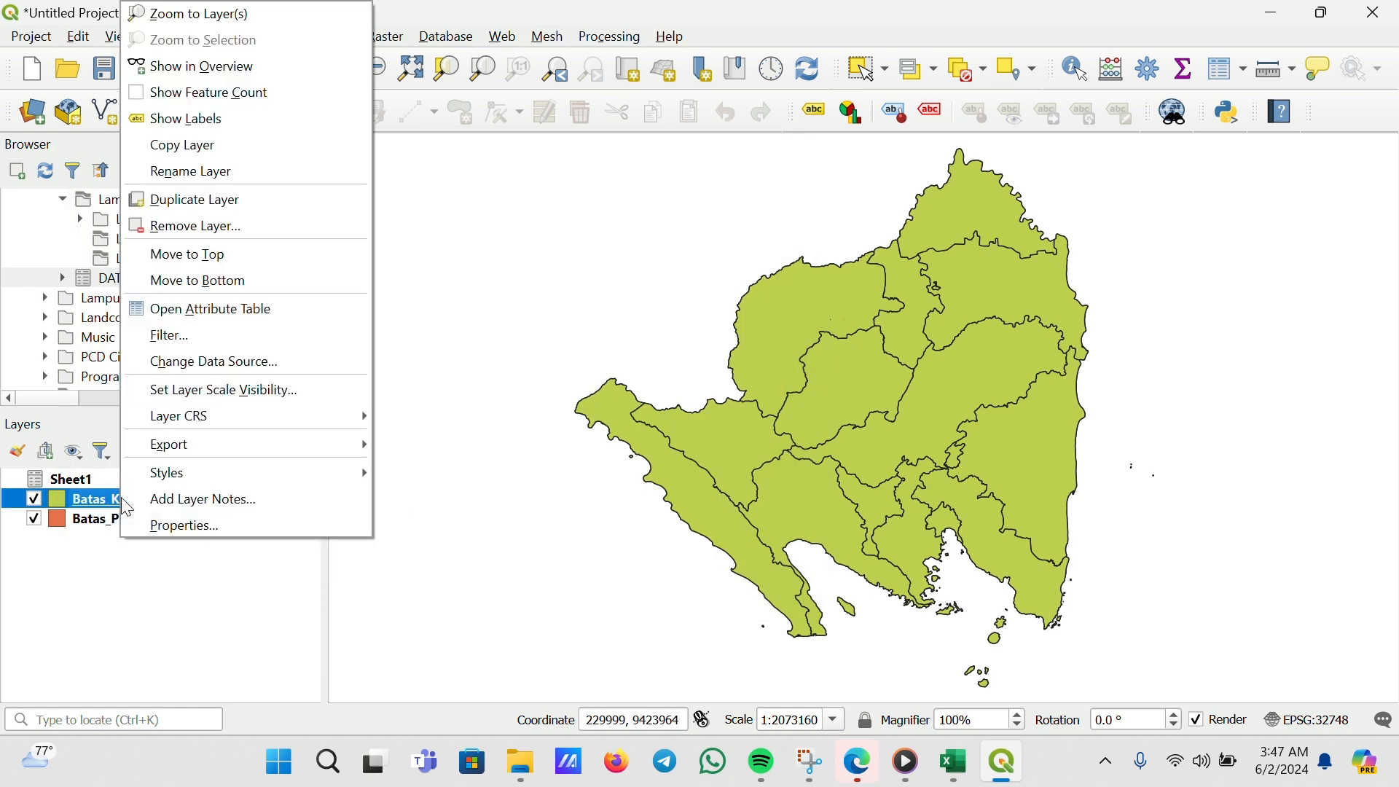
pyautogui.moveTo(200, 448)
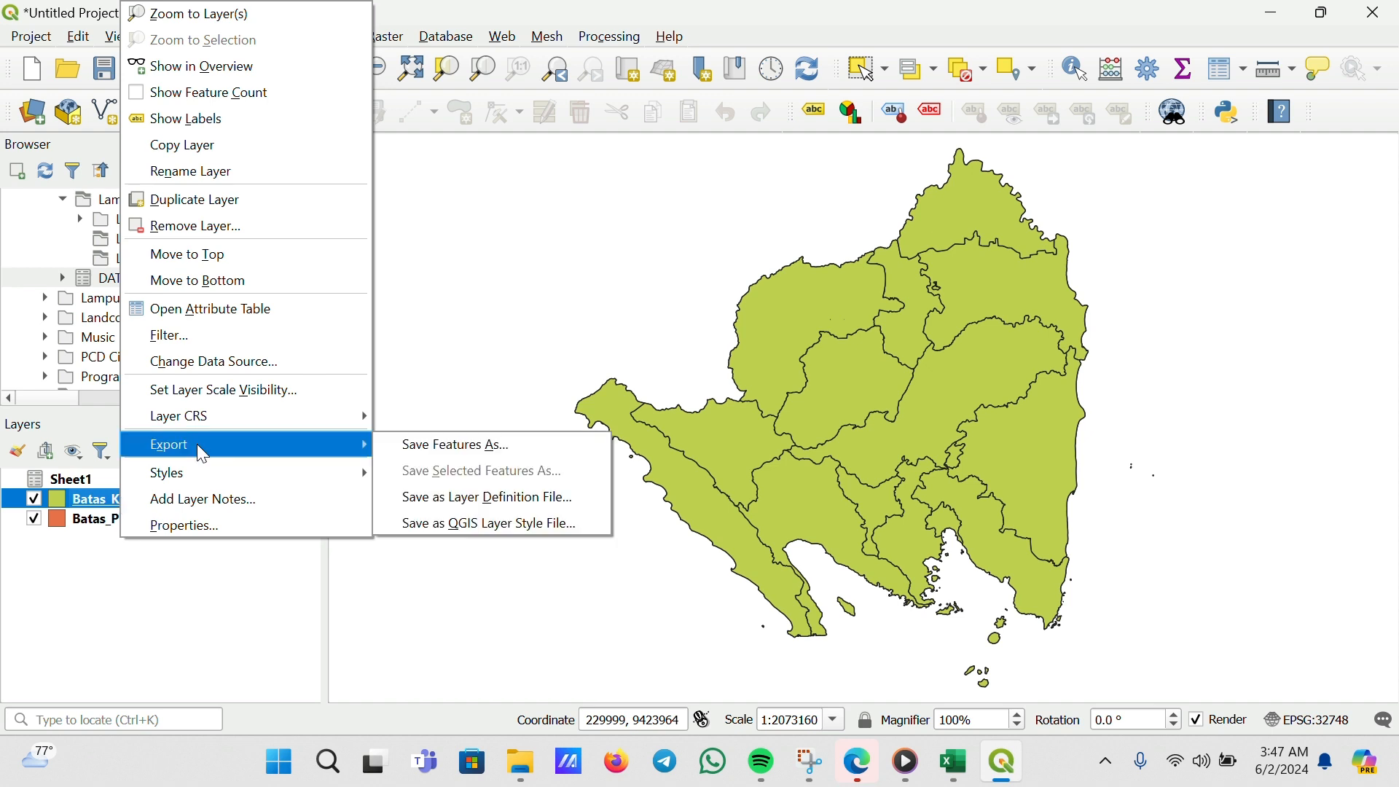
pyautogui.click(423, 458)
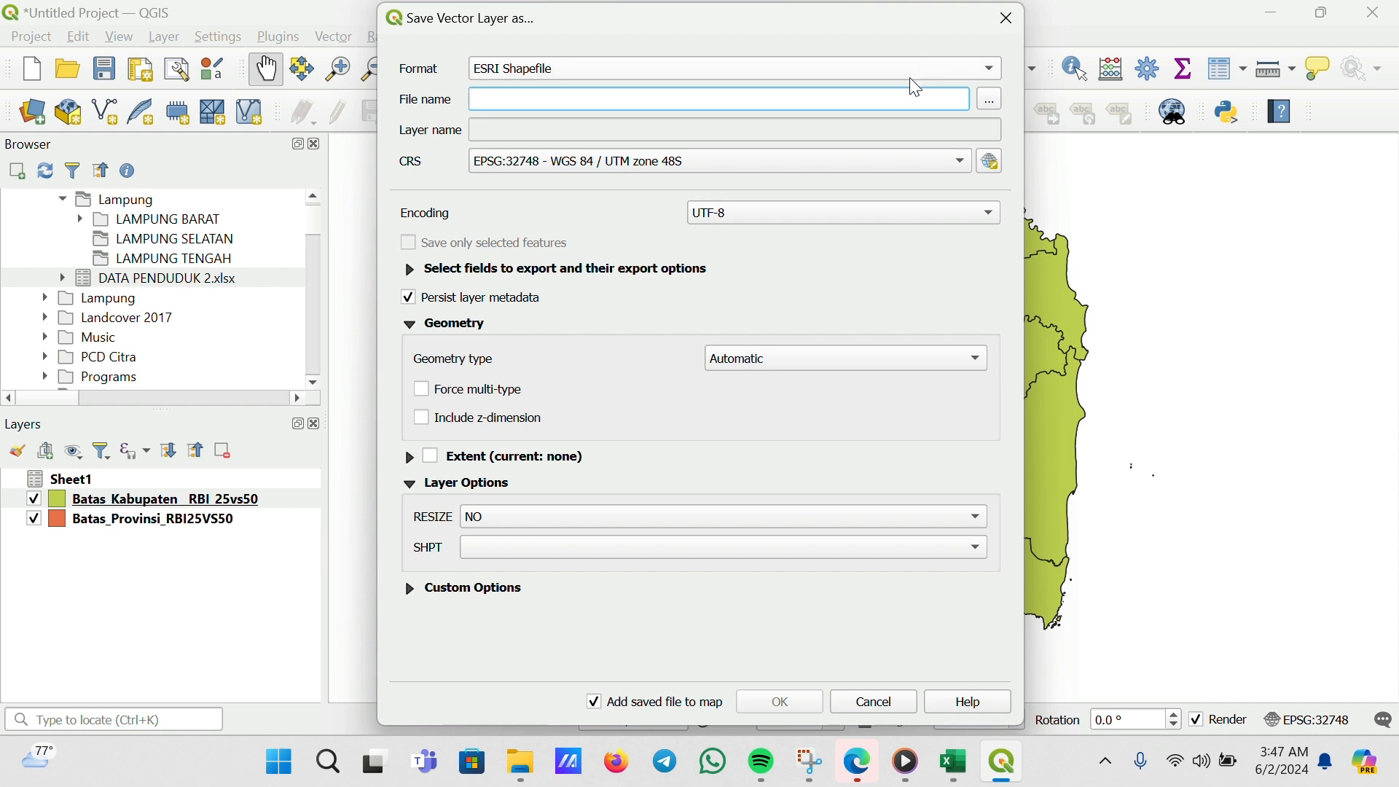
pyautogui.click(875, 80)
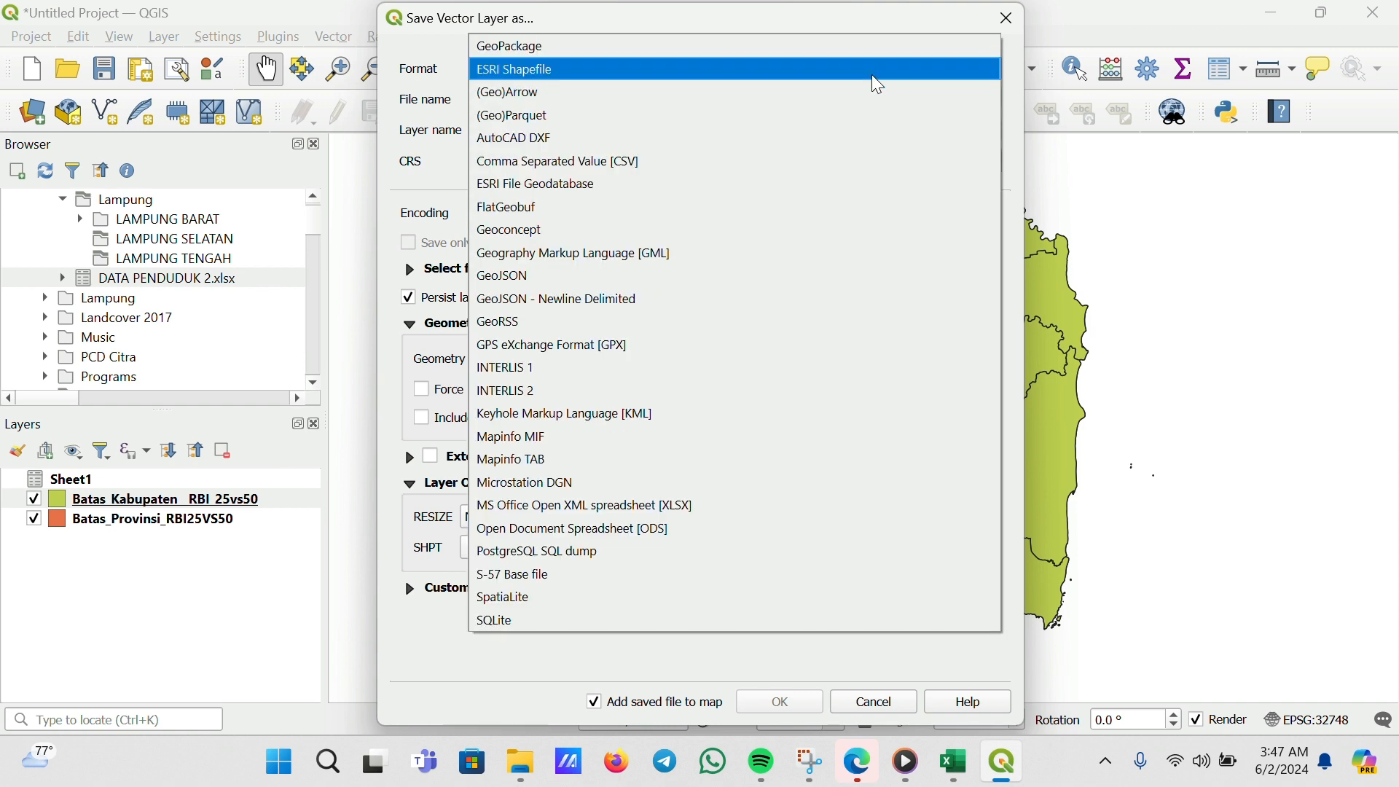
pyautogui.click(672, 69)
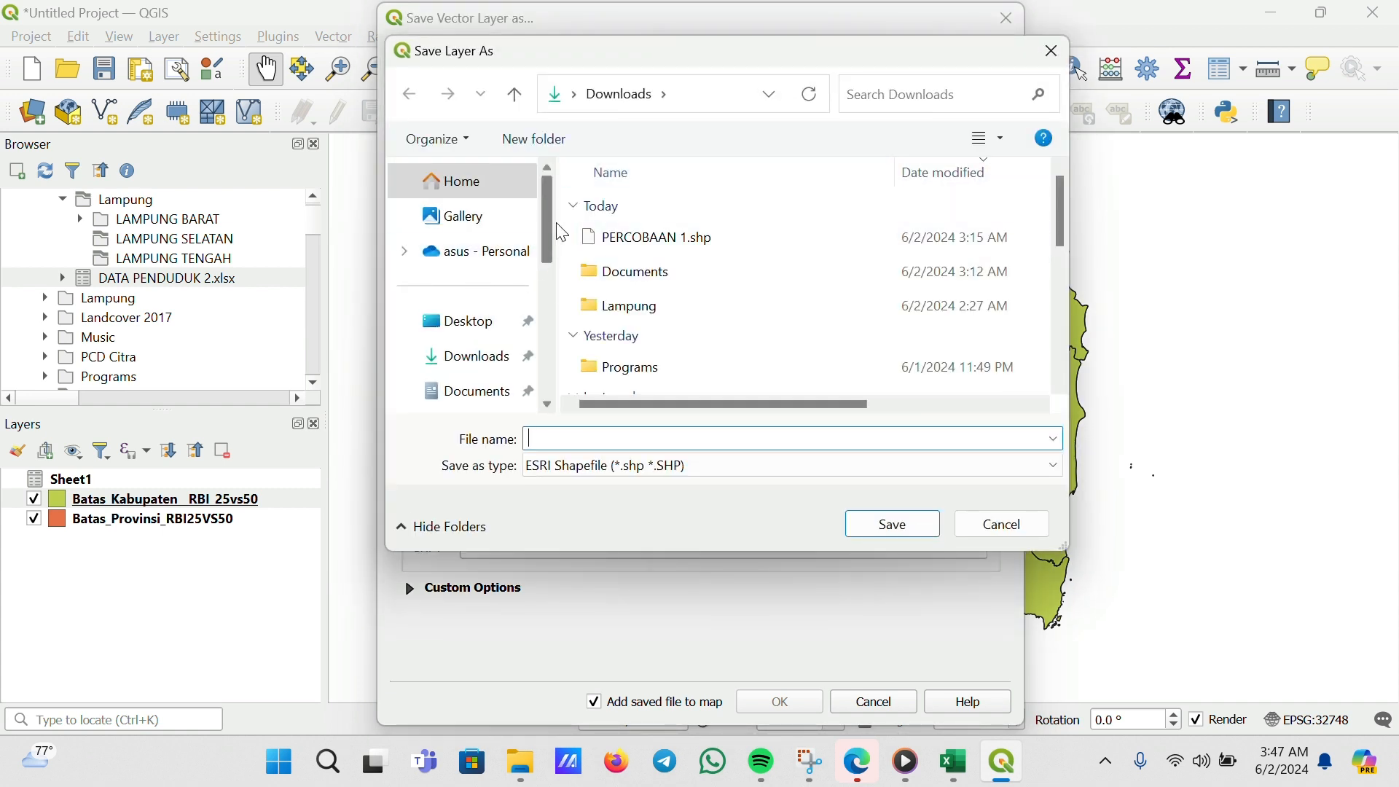
pyautogui.moveTo(560, 233); pyautogui.dragTo(562, 264)
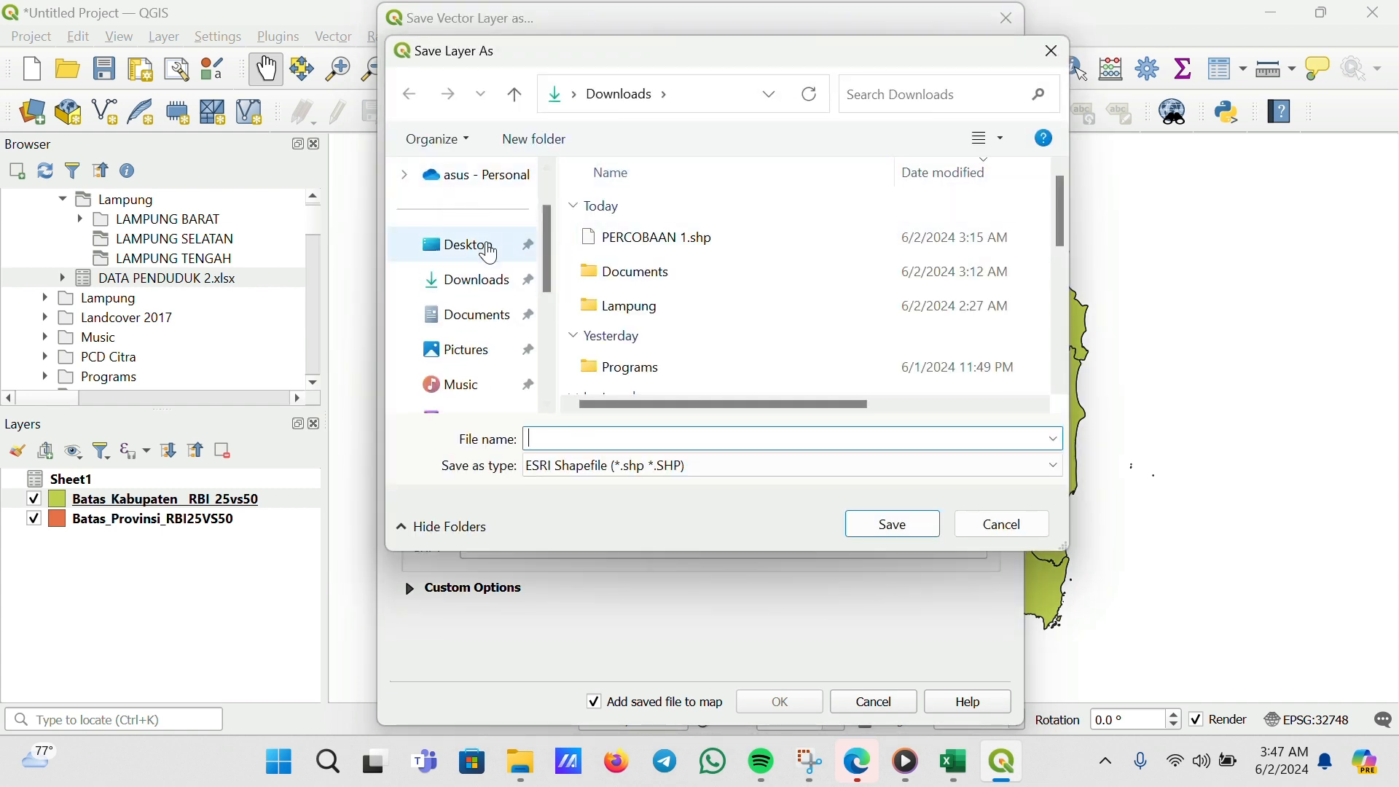
pyautogui.click(497, 293)
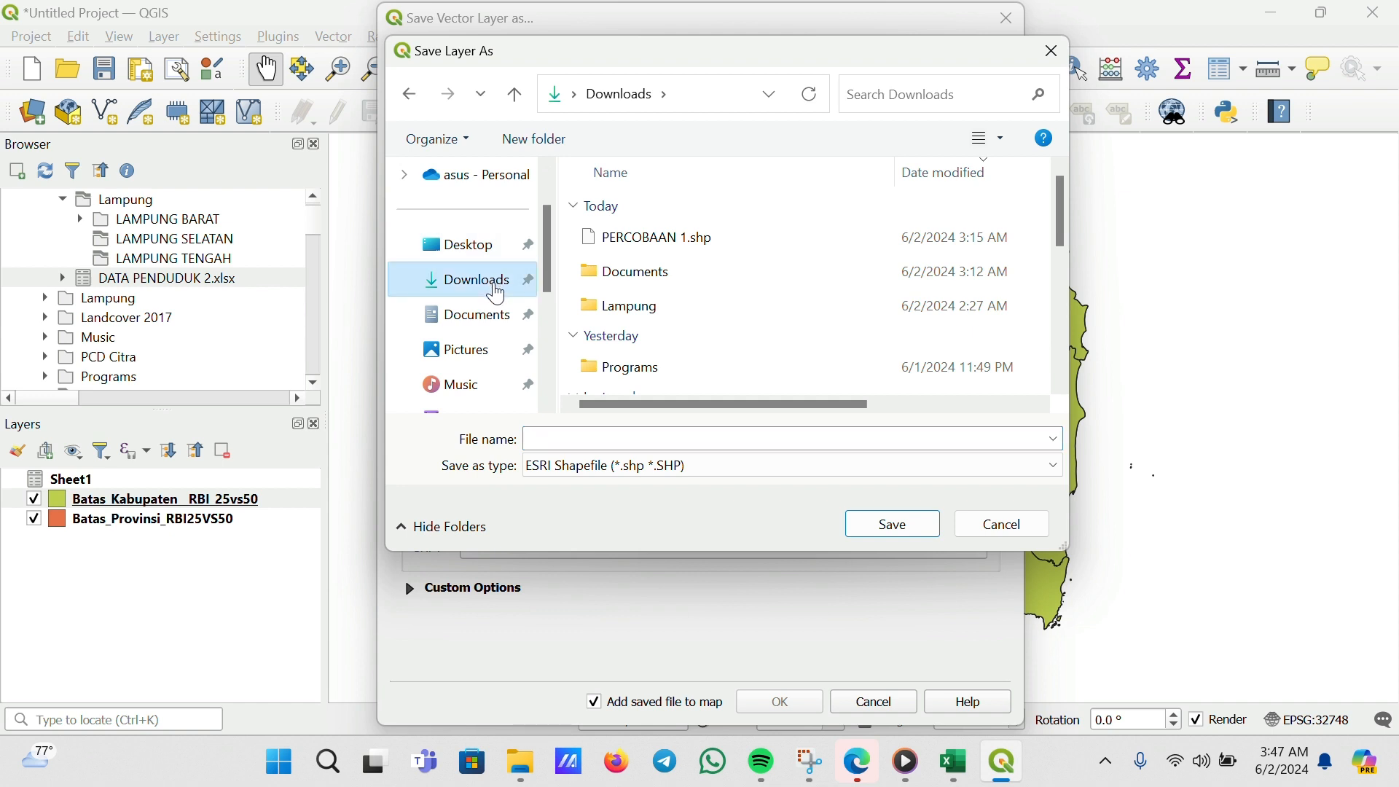
# Save the exported layer as FixData1 in Downloads and add it to the map
pyautogui.click(587, 438)
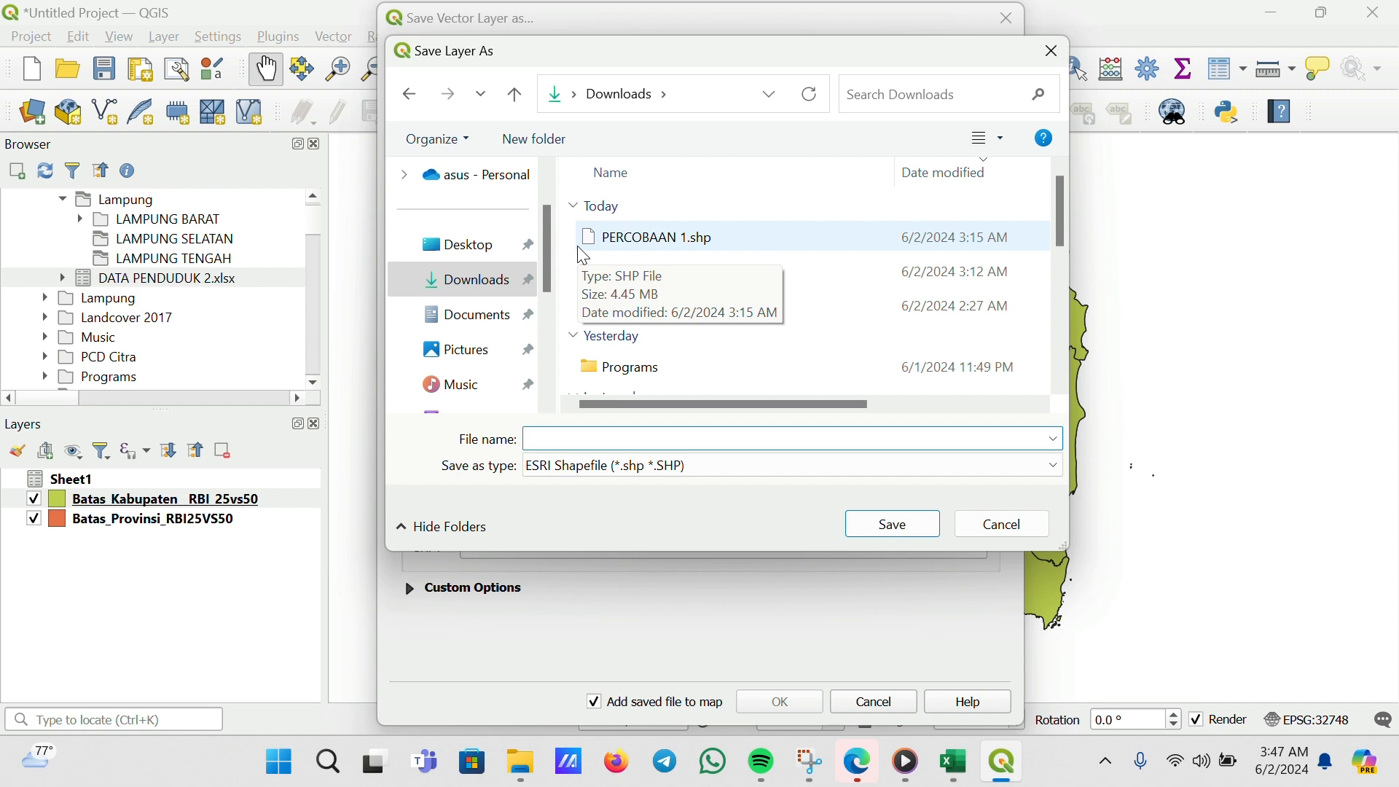
pyautogui.write('fIX')
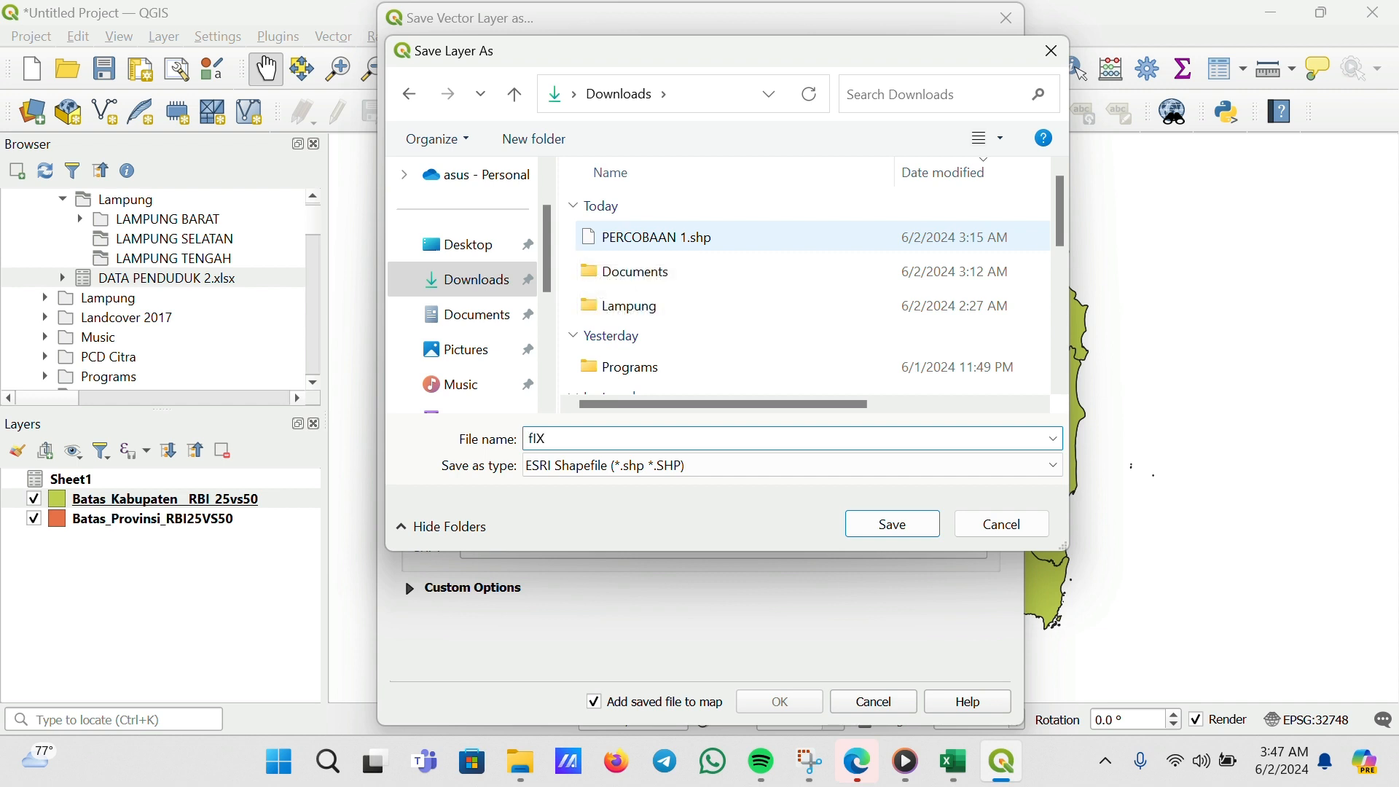
pyautogui.press('BackSpace')
pyautogui.press('BackSpace')
pyautogui.write('IX')
pyautogui.press('BackSpace')
pyautogui.press('BackSpace')
pyautogui.press('BackSpace')
pyautogui.press('BackSpace')
pyautogui.write('FixData1')
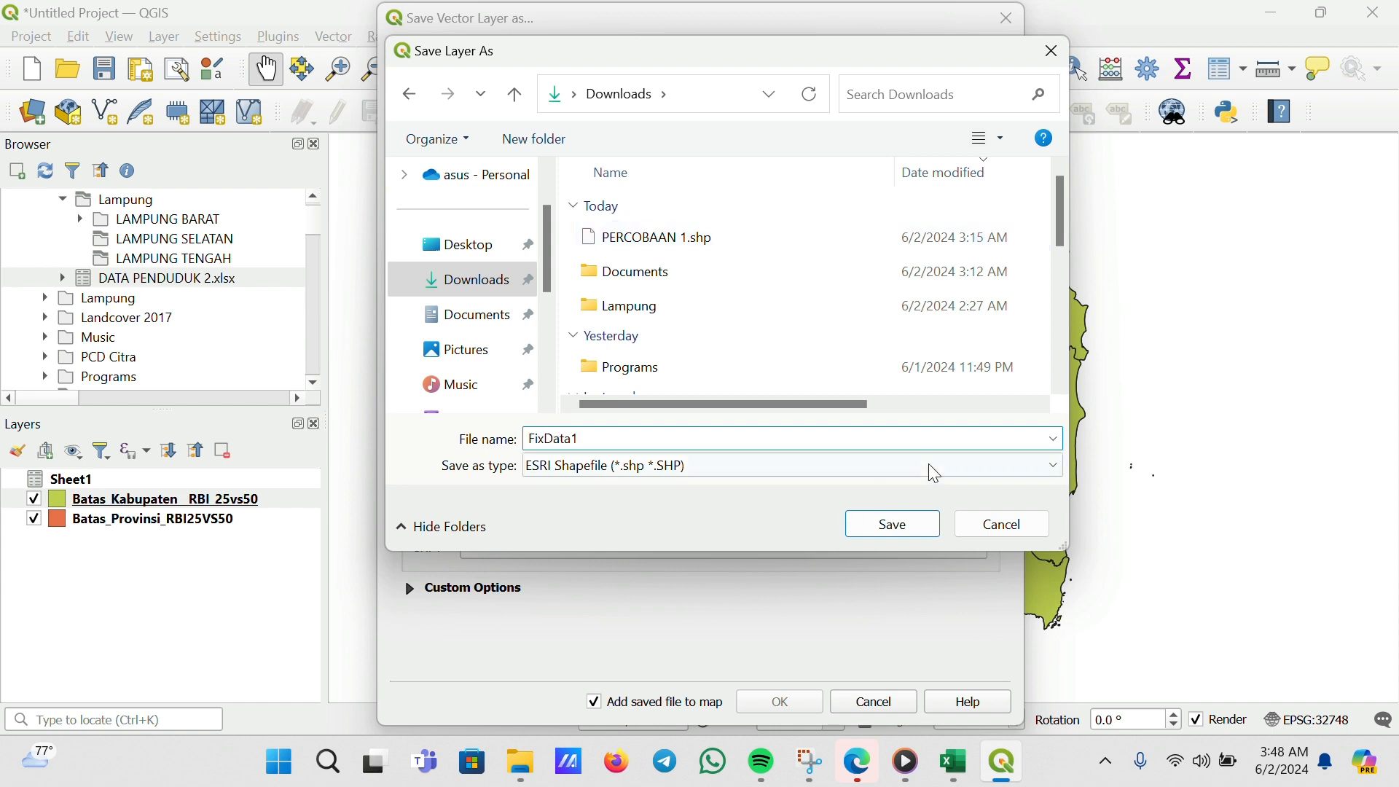
pyautogui.click(913, 523)
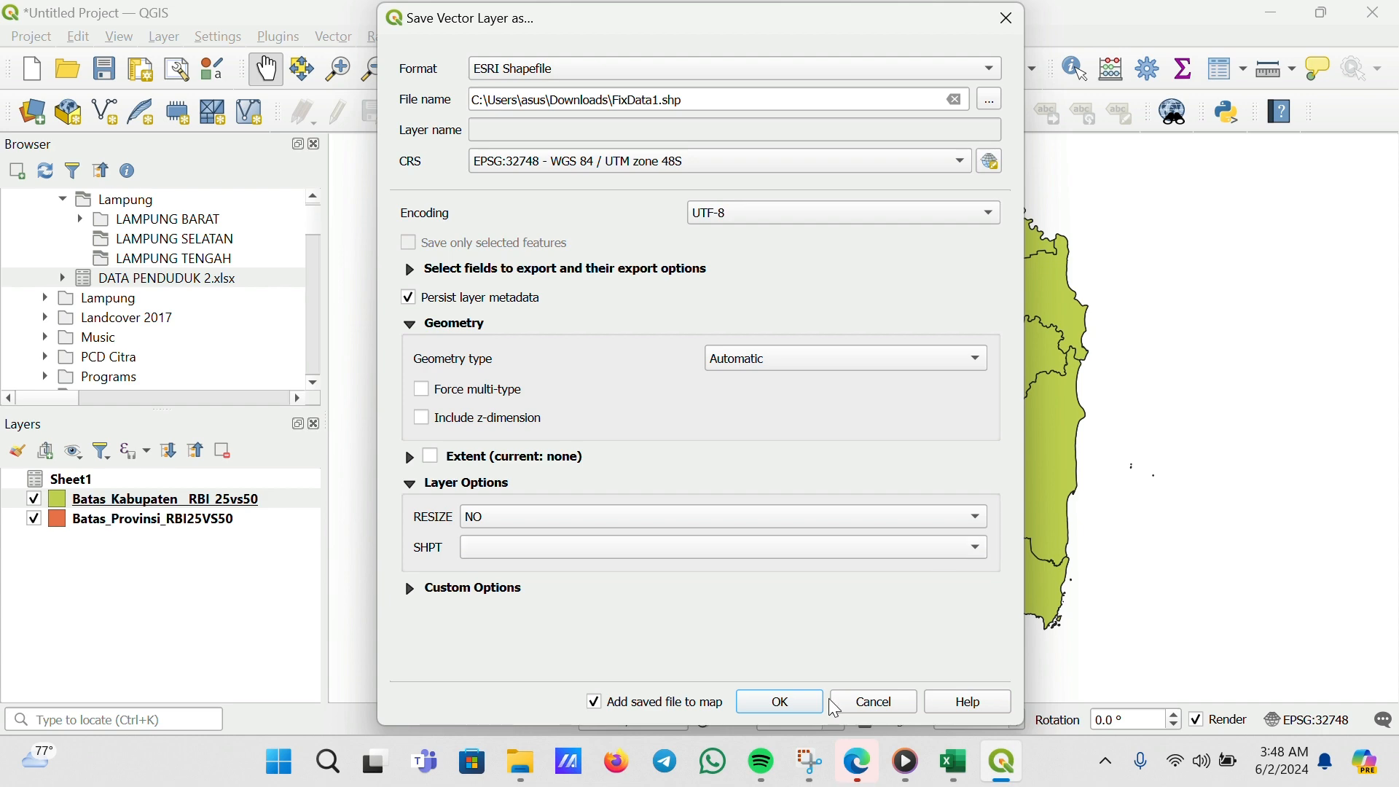
pyautogui.click(778, 703)
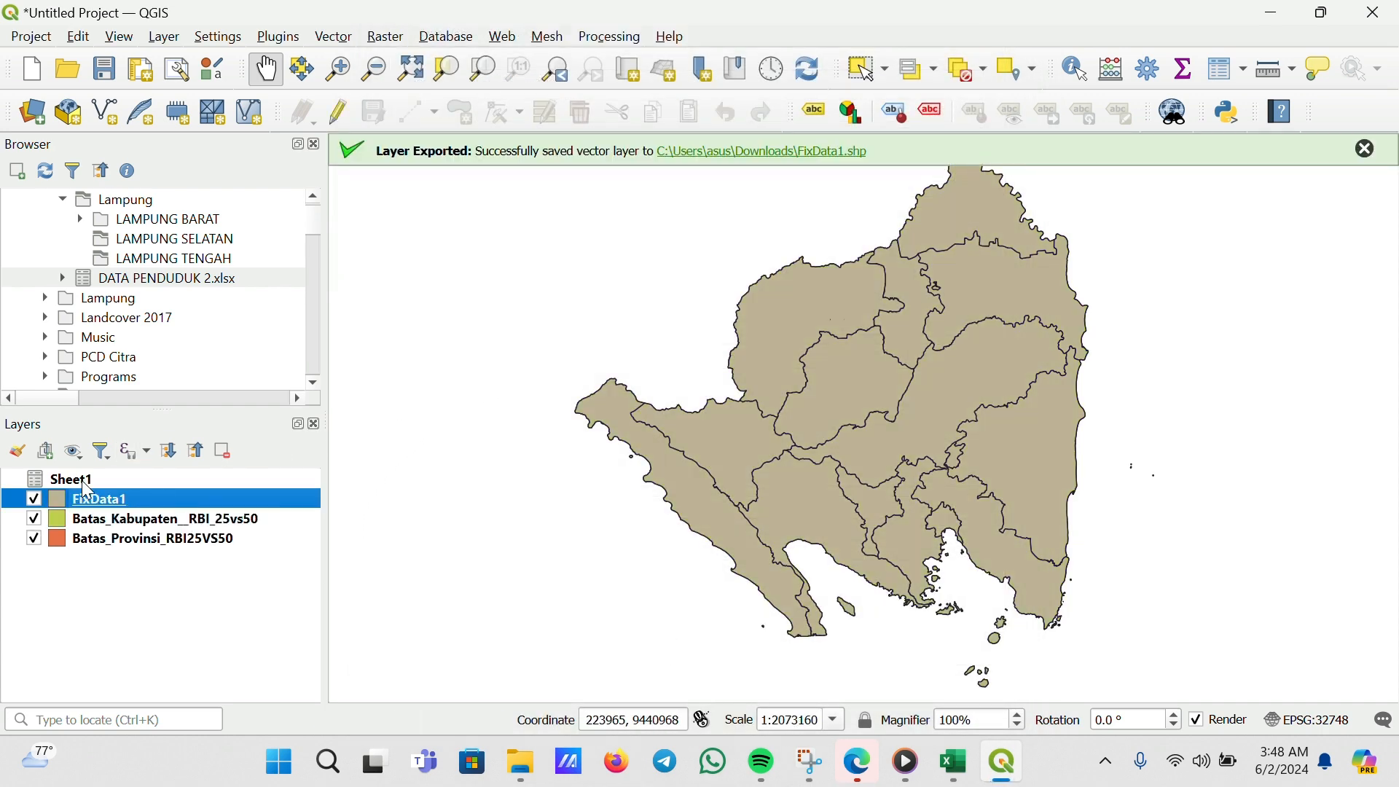
# Open the FixData1 attribute table to check its area, density and population columns, then close it
pyautogui.moveTo(117, 503)
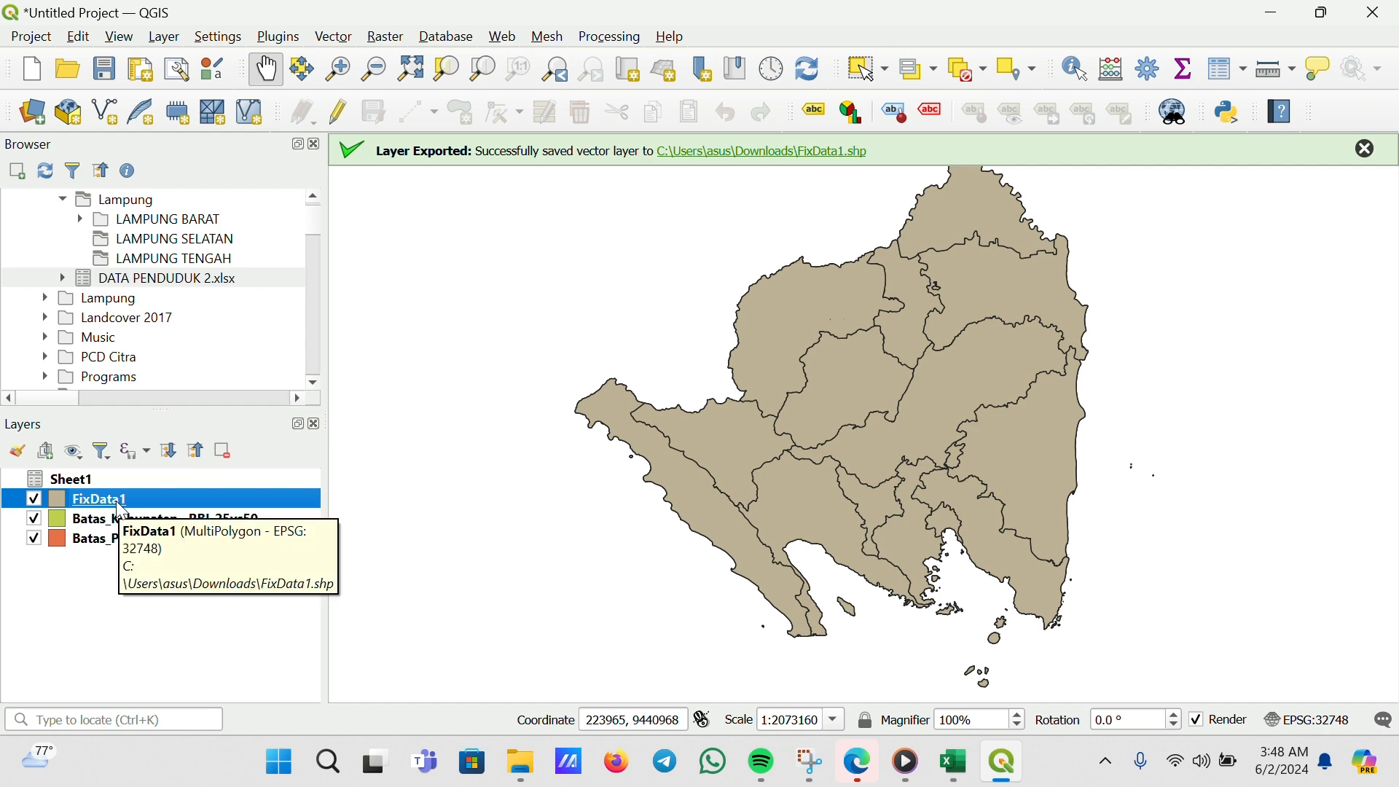
pyautogui.rightClick(120, 508)
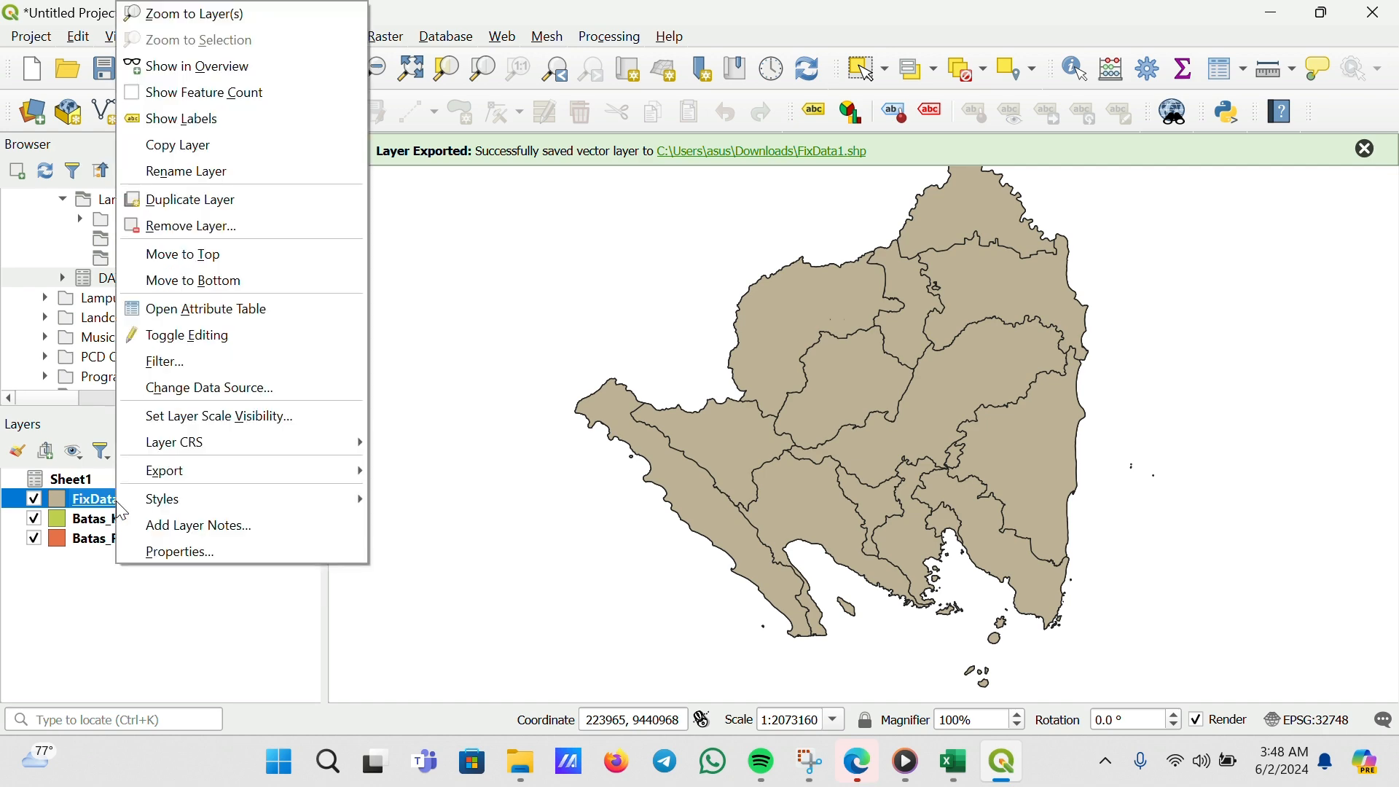
pyautogui.click(219, 311)
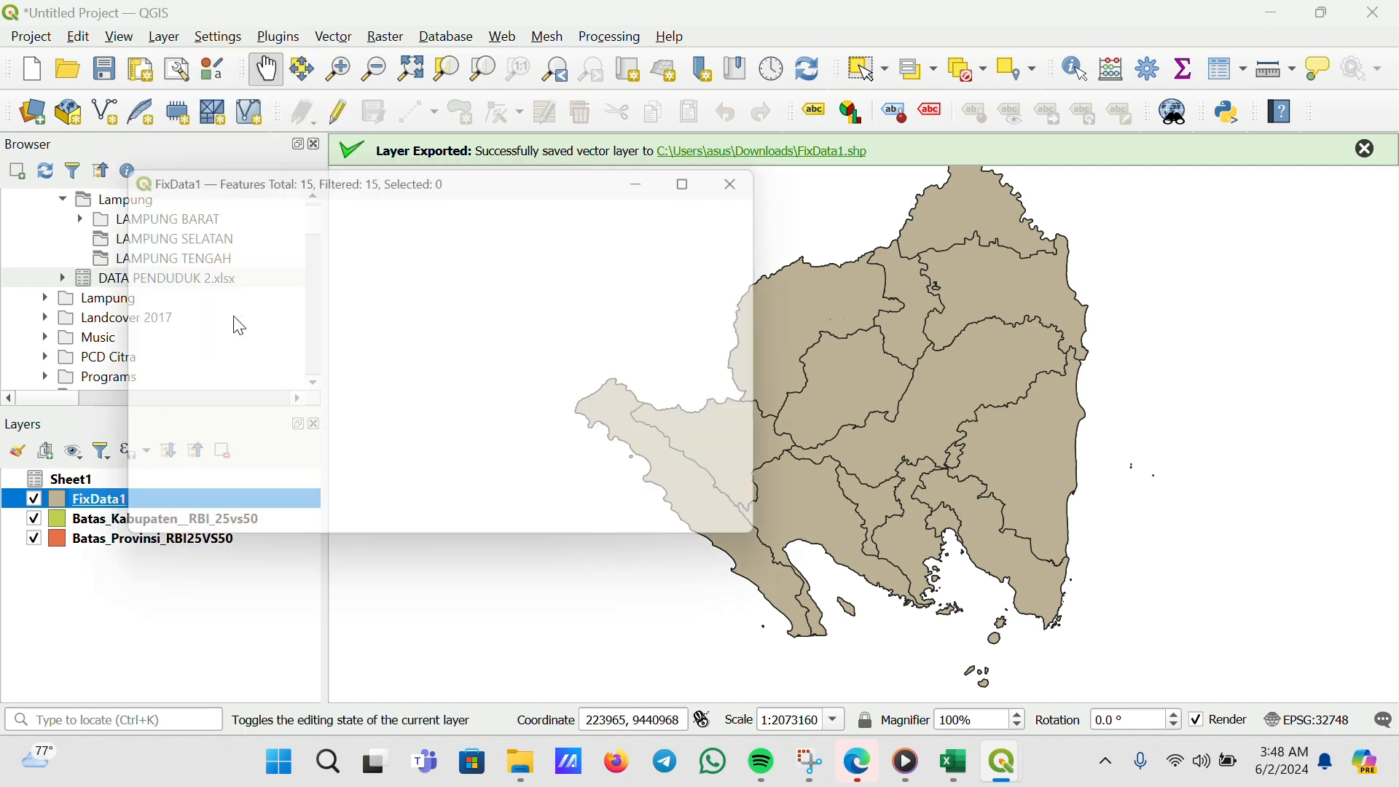
pyautogui.moveTo(230, 508); pyautogui.dragTo(603, 497)
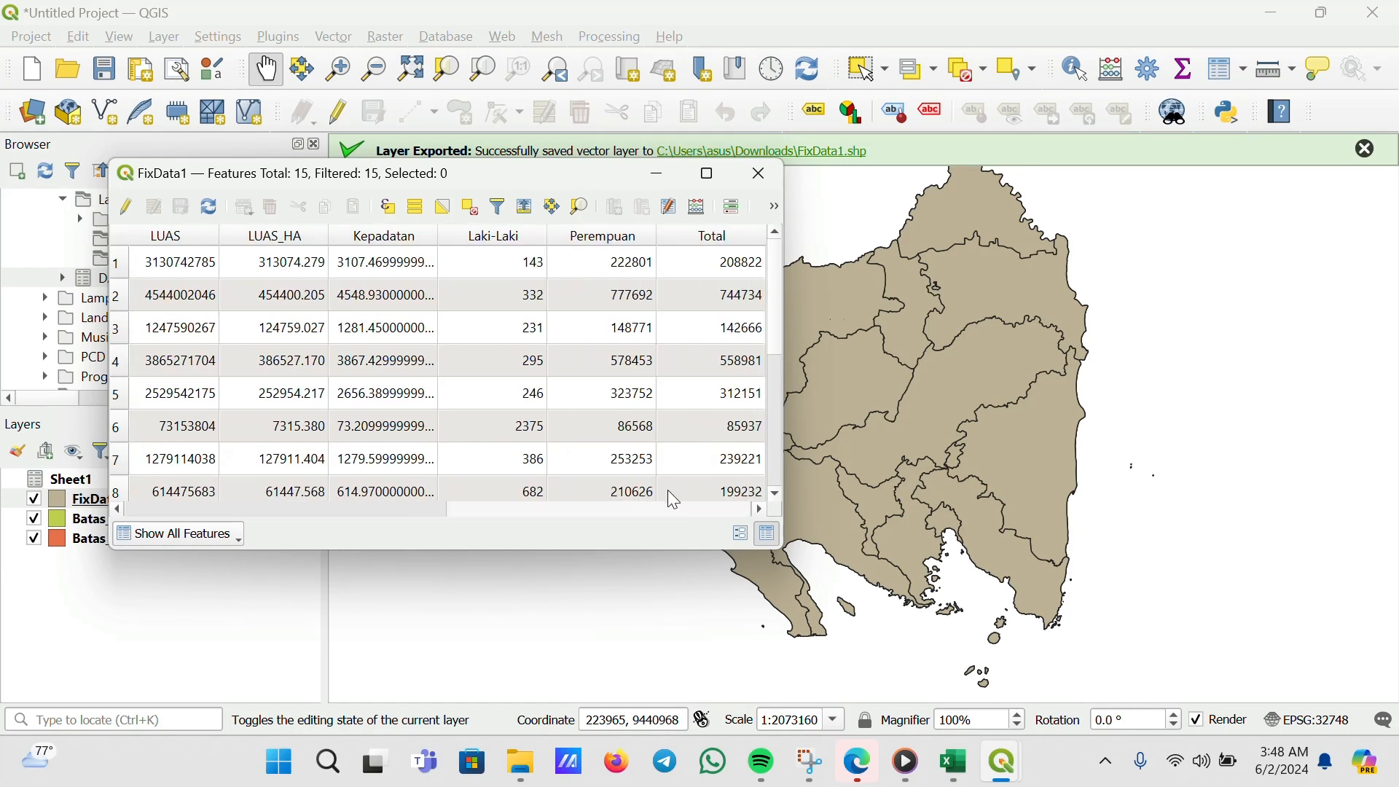
pyautogui.click(759, 174)
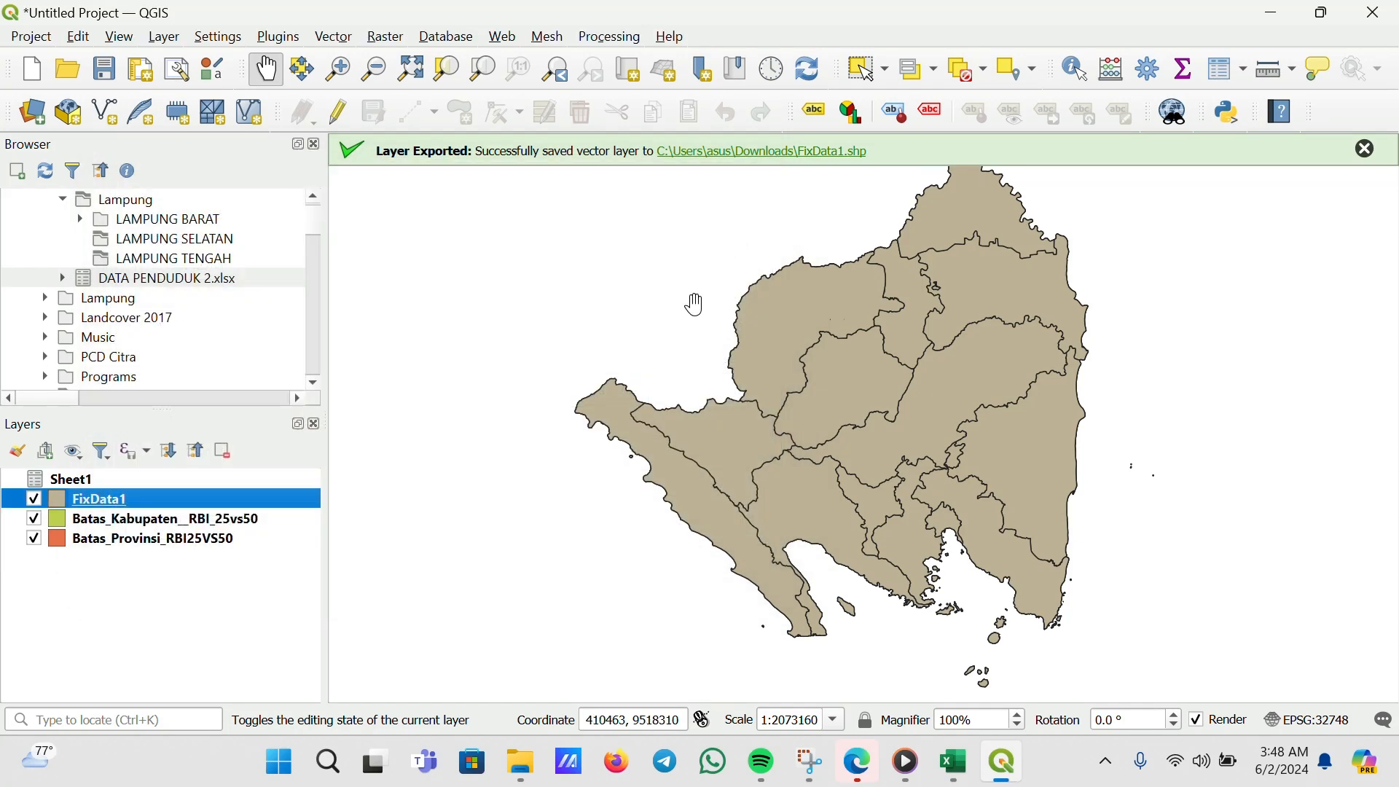
# Open the Sheet1 attribute table maximized to review its rows, then close it
pyautogui.rightClick(76, 480)
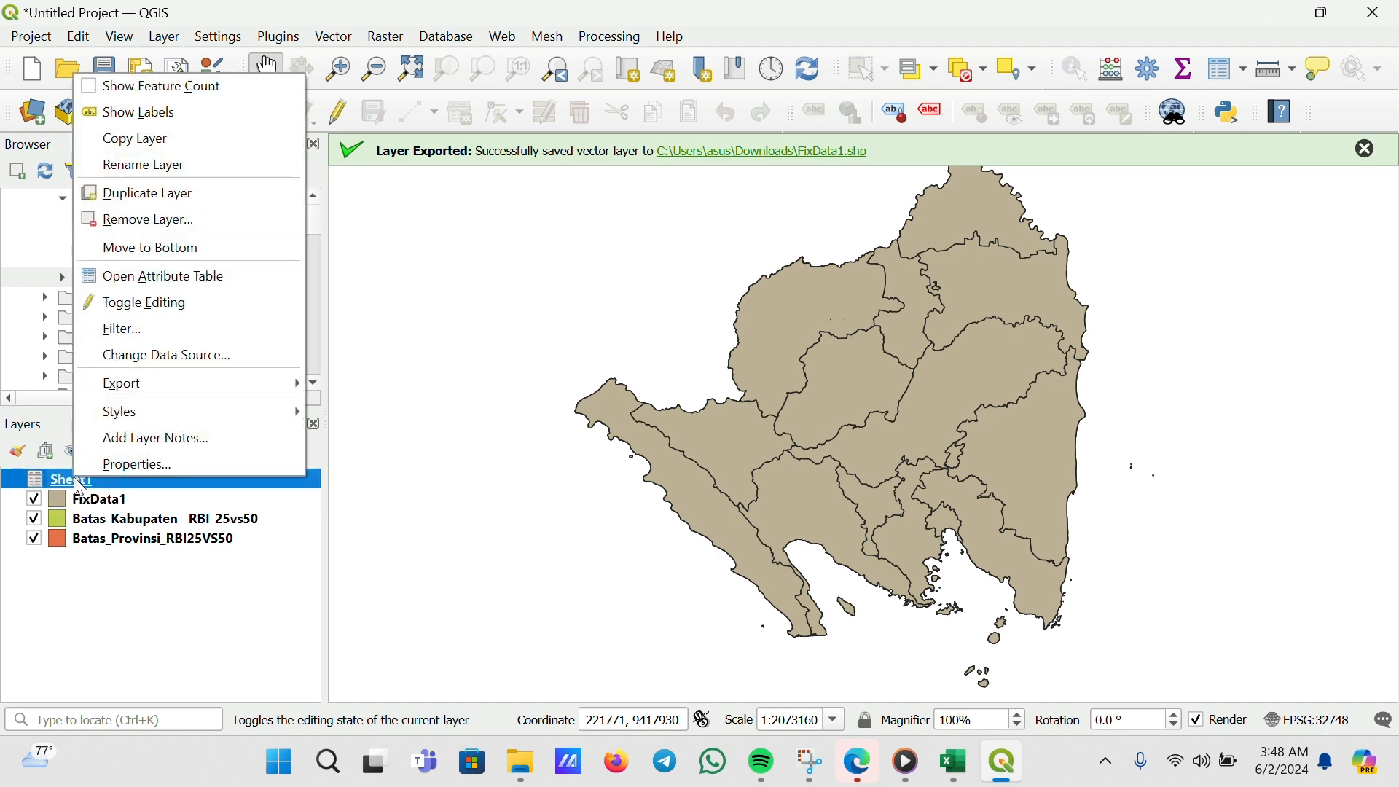
pyautogui.click(169, 276)
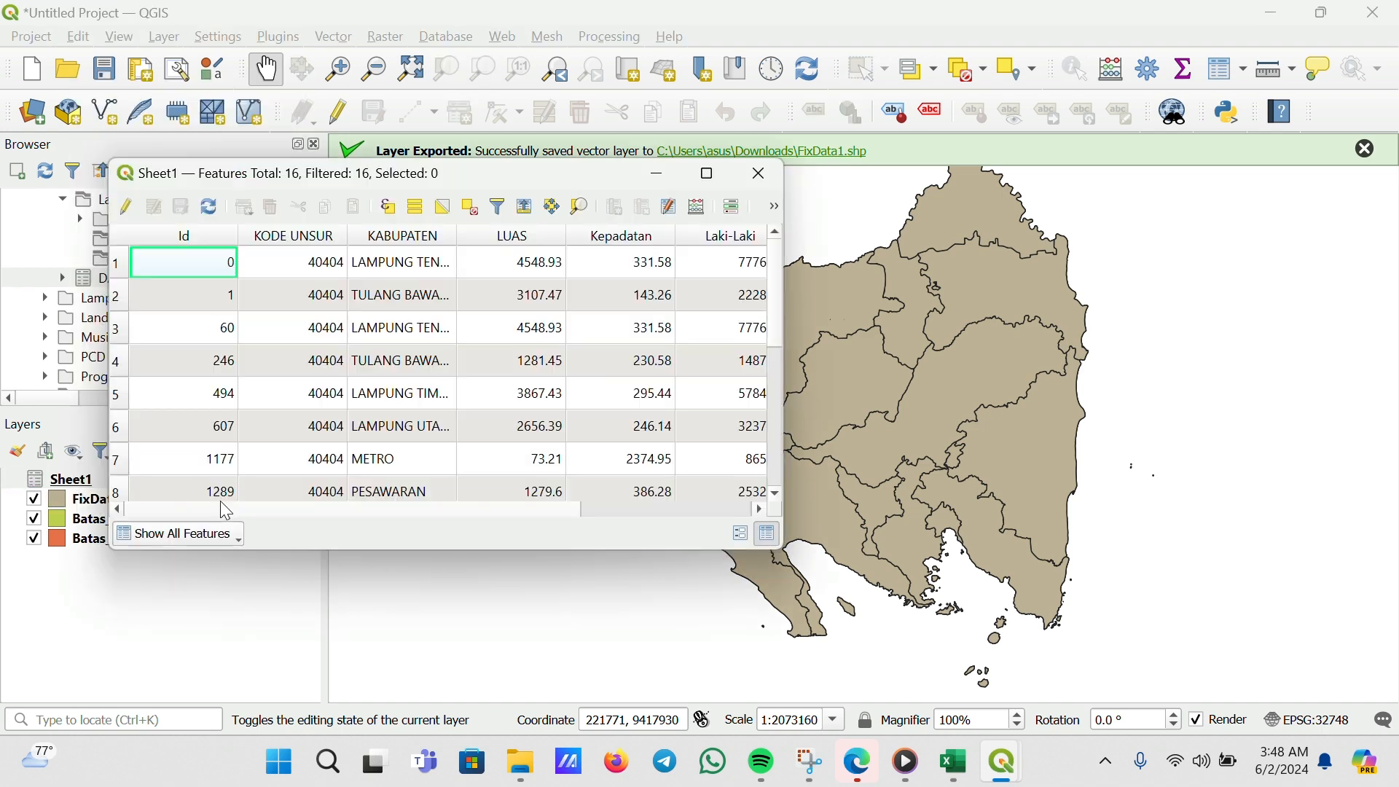
pyautogui.click(720, 175)
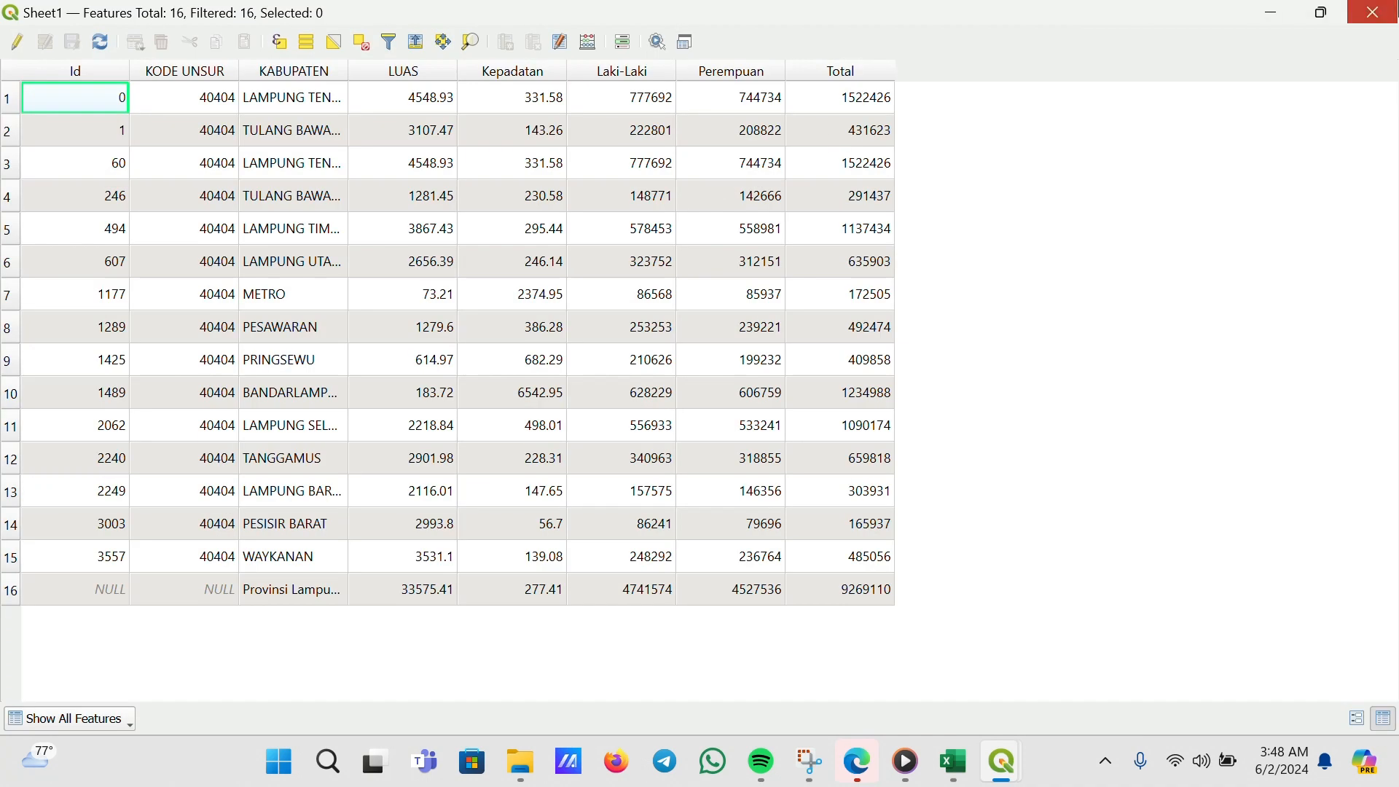
pyautogui.click(1374, 12)
# Remove the Sheet1 and Batas_Kabupaten__RBI_25vs50 layers from the project
pyautogui.rightClick(108, 480)
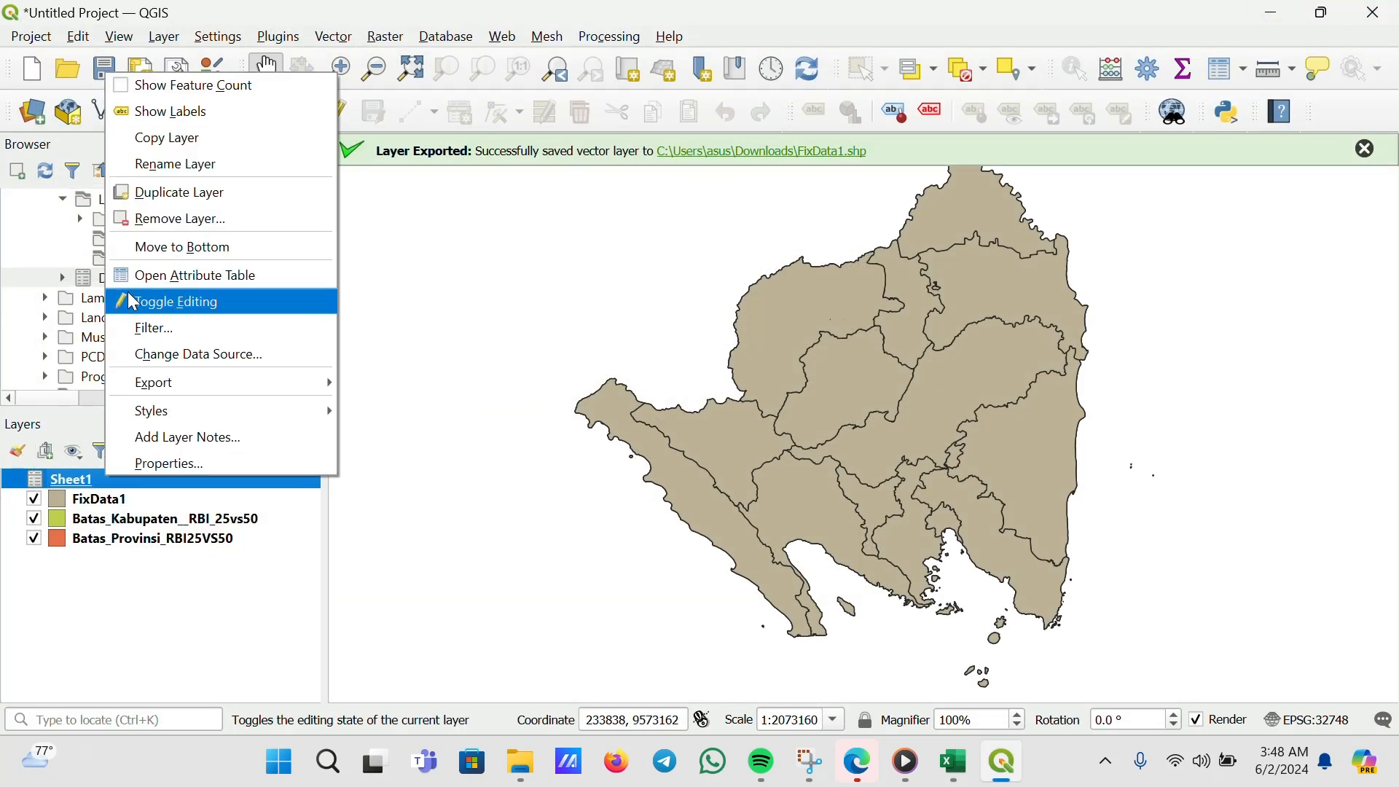
pyautogui.click(246, 227)
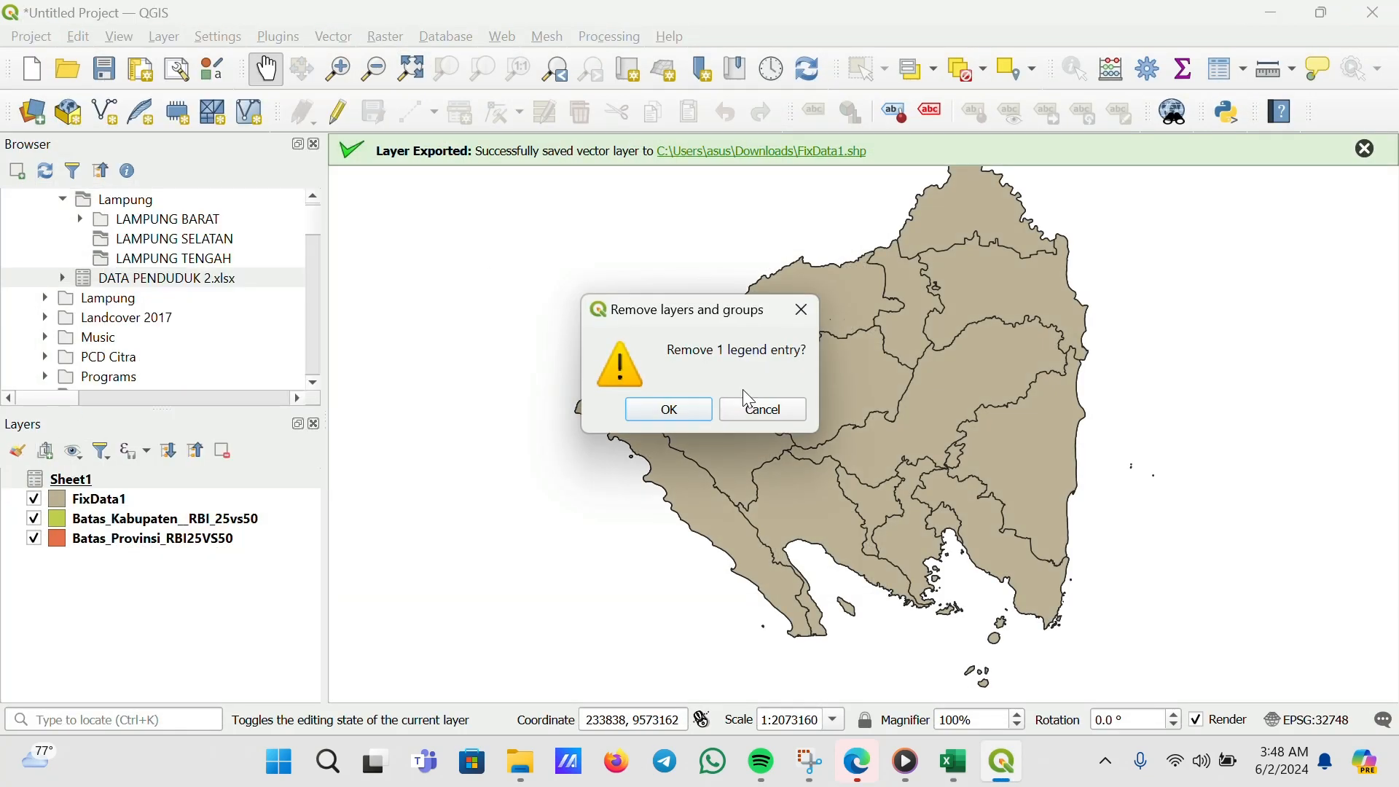
pyautogui.click(689, 411)
pyautogui.rightClick(131, 502)
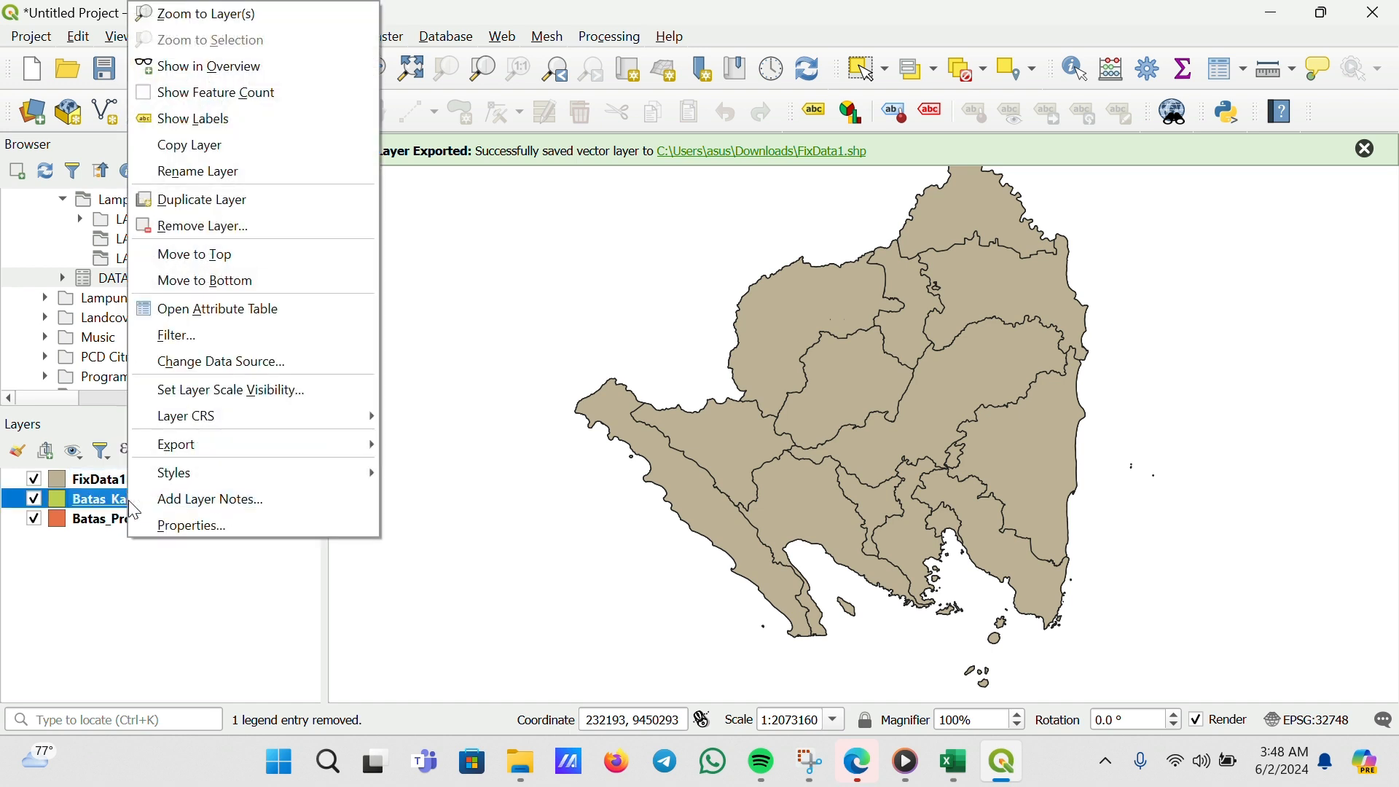
pyautogui.click(204, 227)
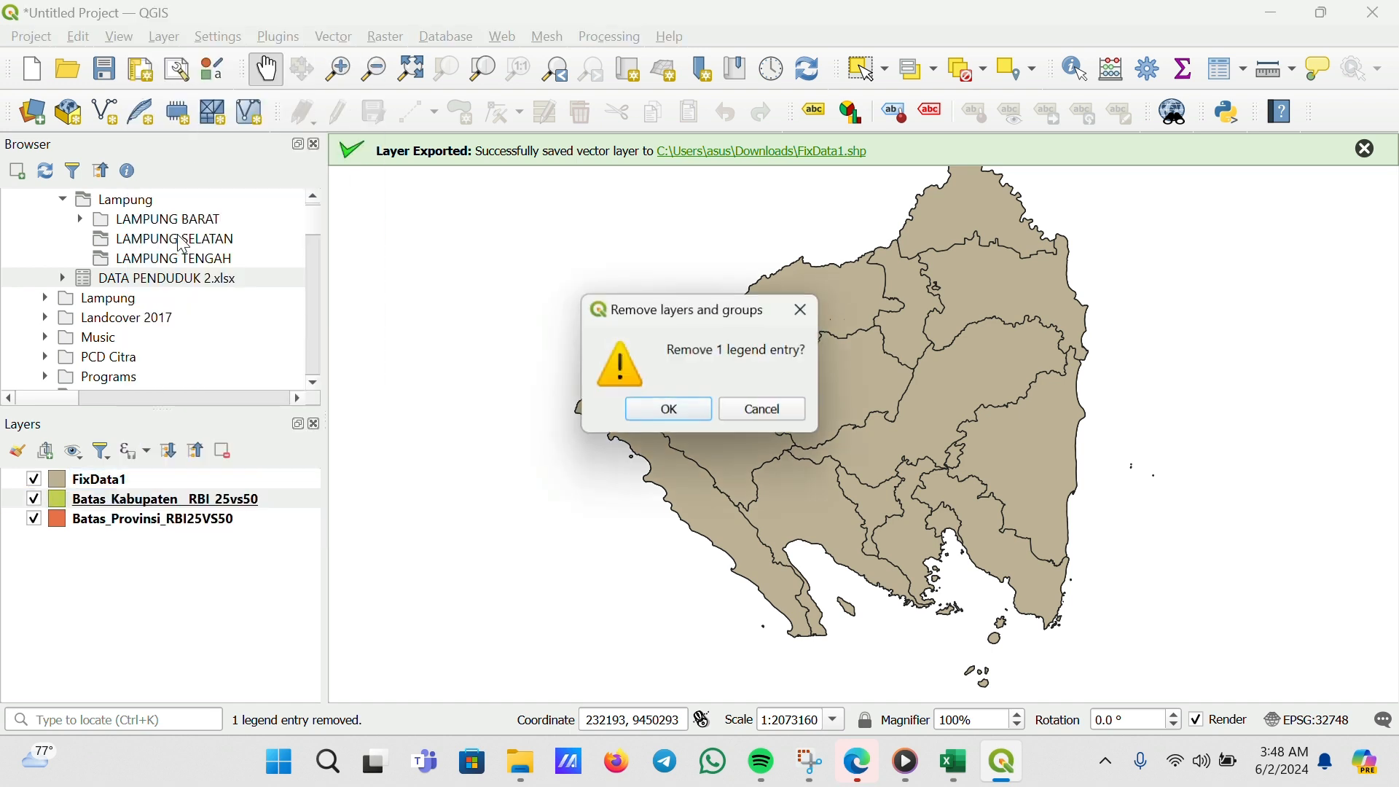
pyautogui.click(671, 411)
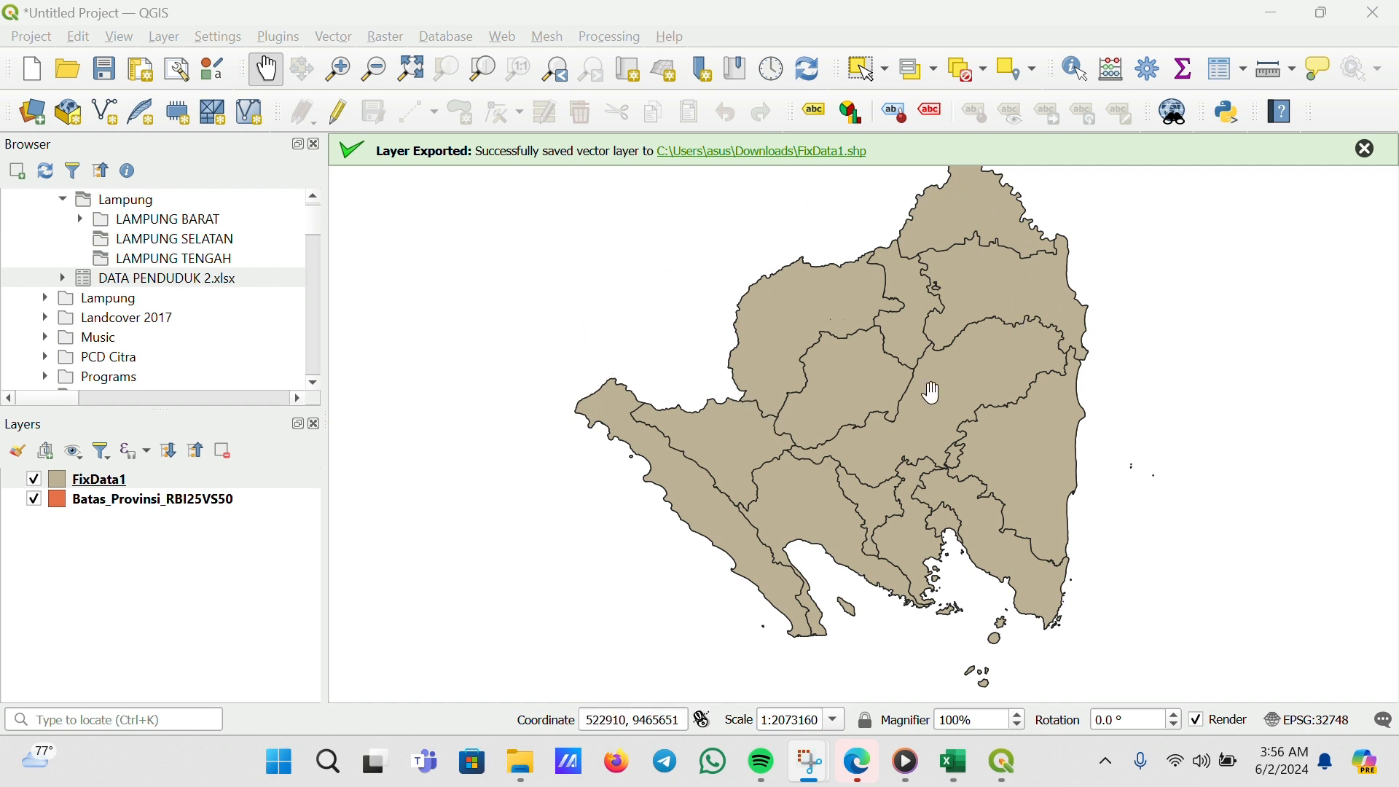
# Change FixData1's symbol layer type to Outline: Simple Line with a red colour
pyautogui.rightClick(93, 486)
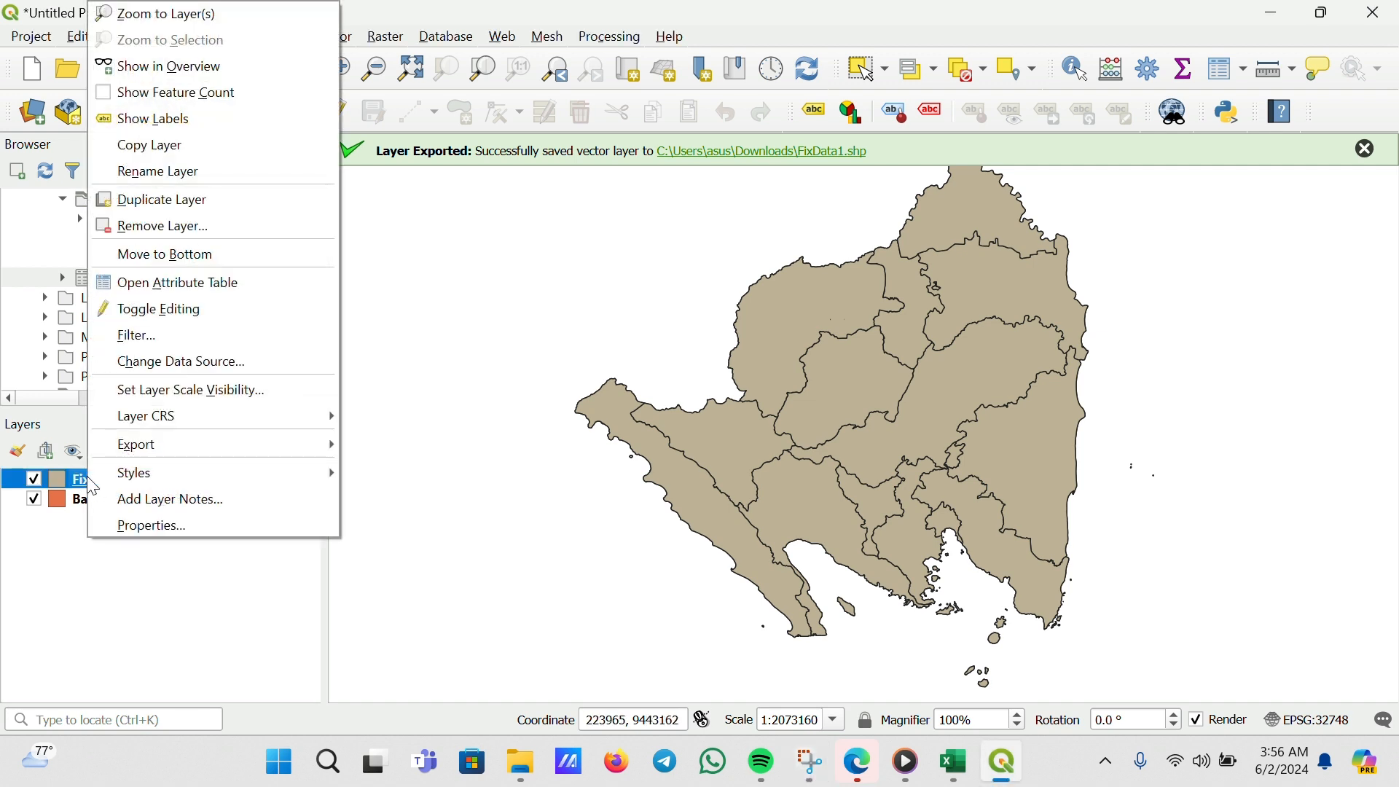
pyautogui.click(175, 519)
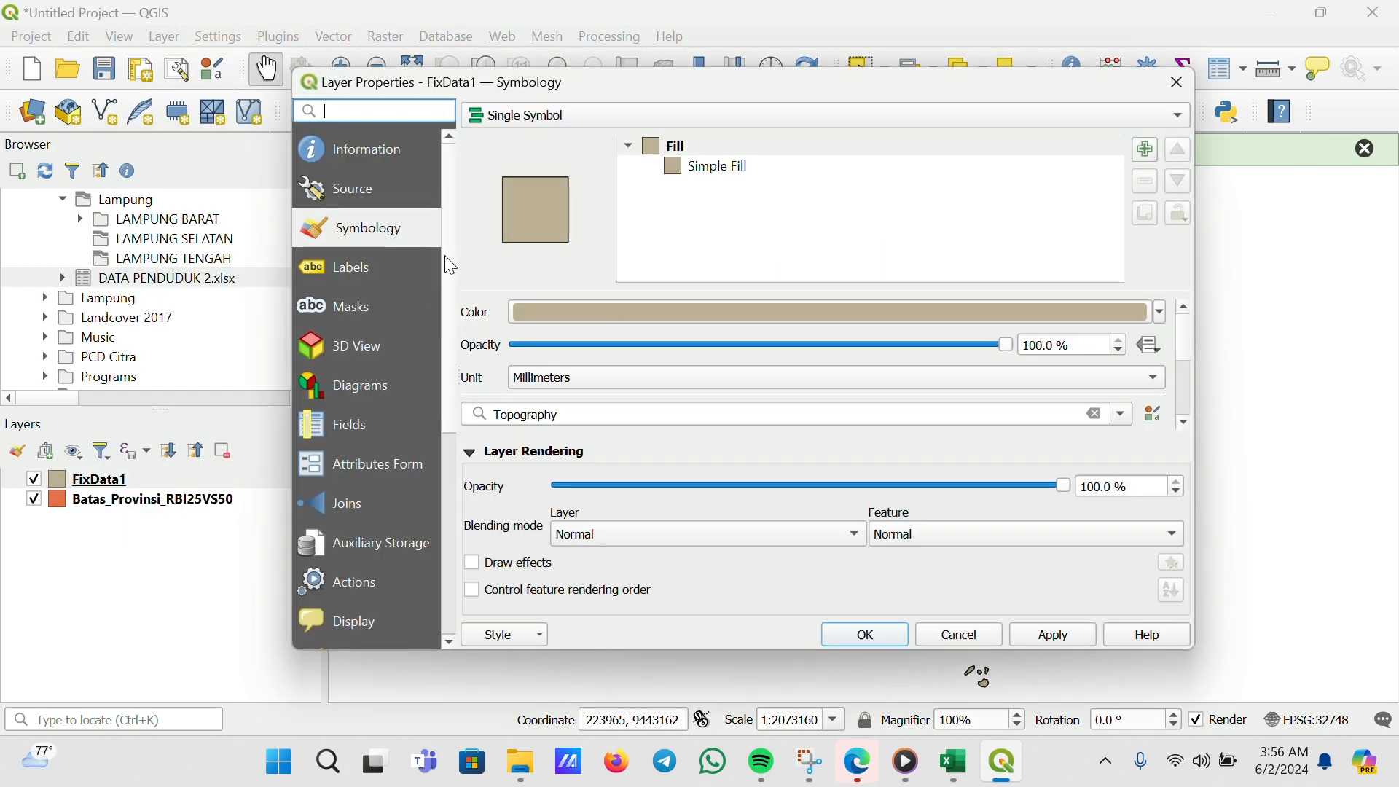
pyautogui.click(705, 168)
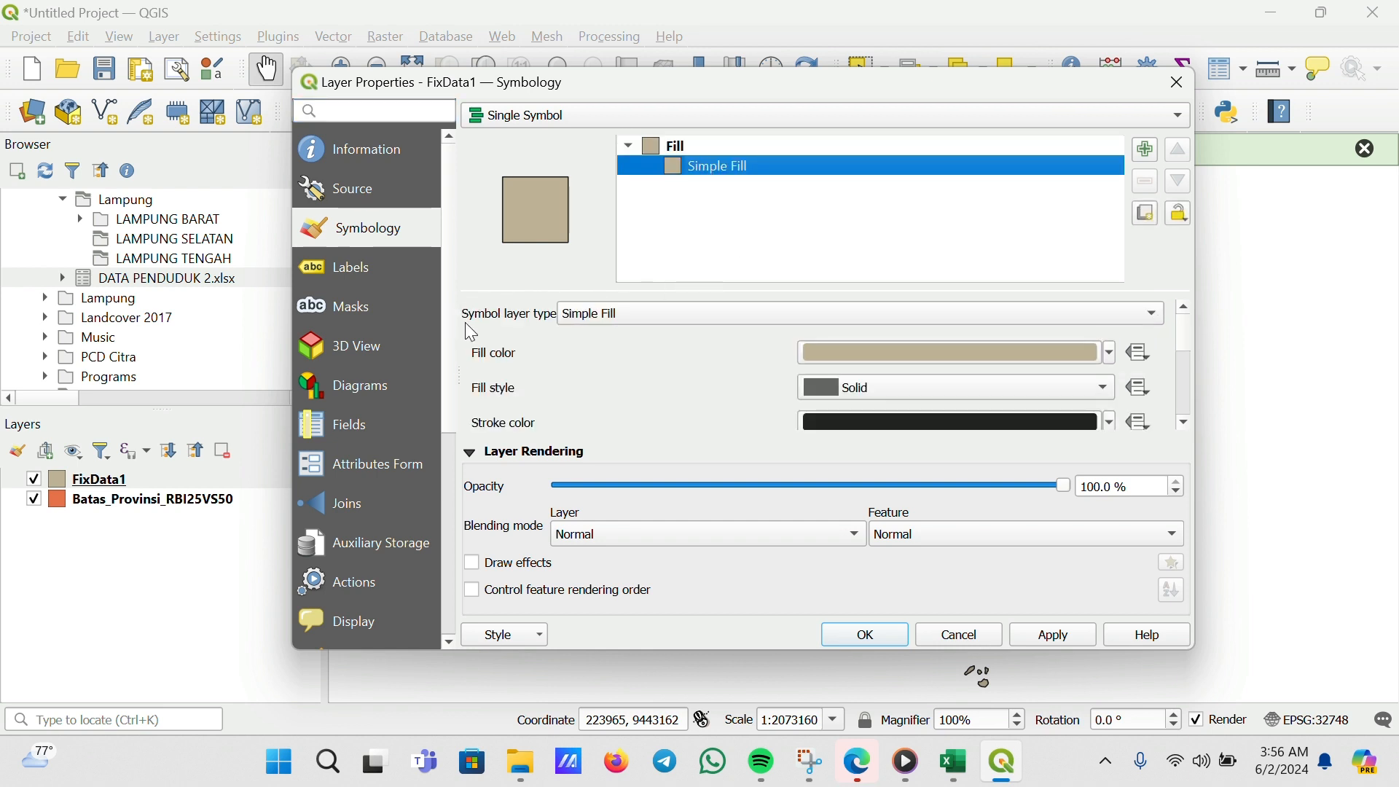
pyautogui.click(633, 326)
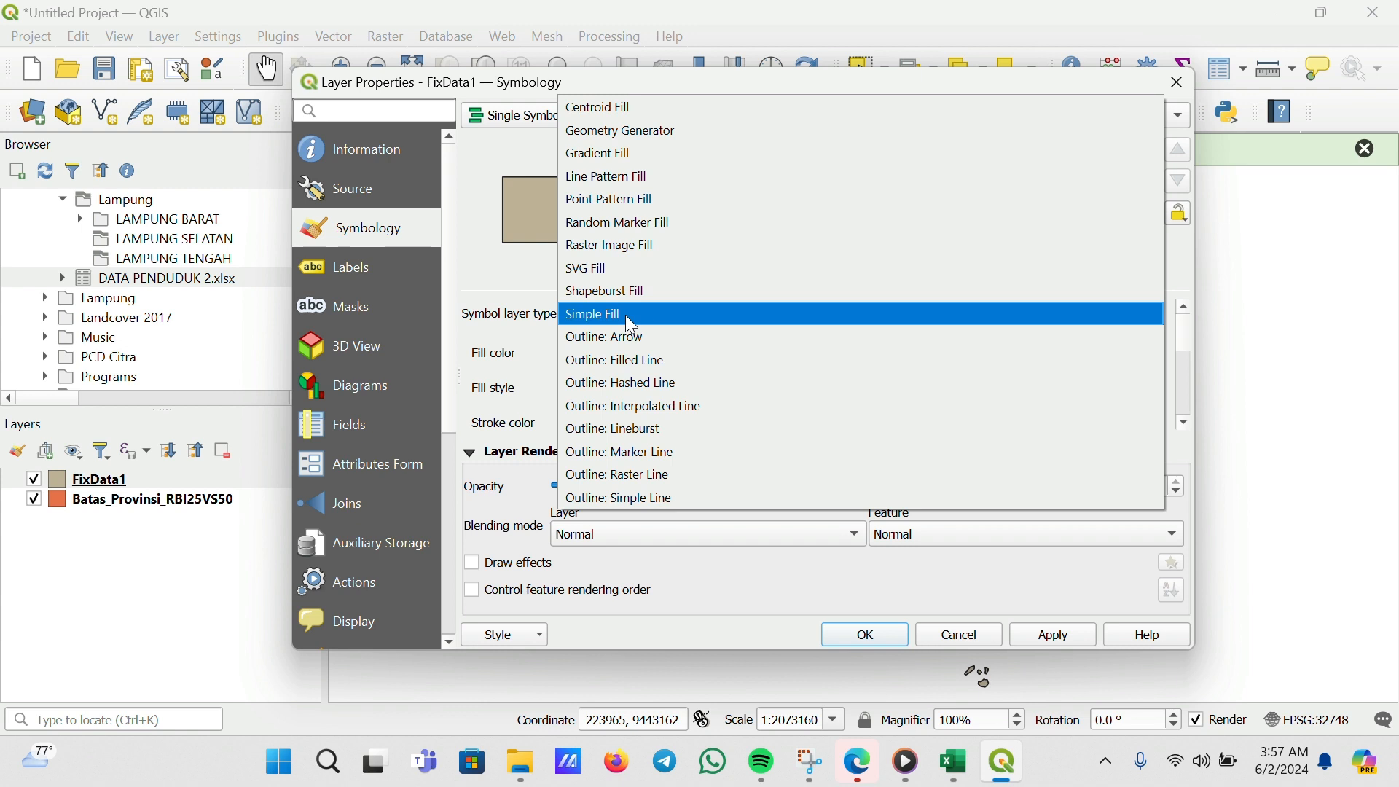
pyautogui.click(711, 502)
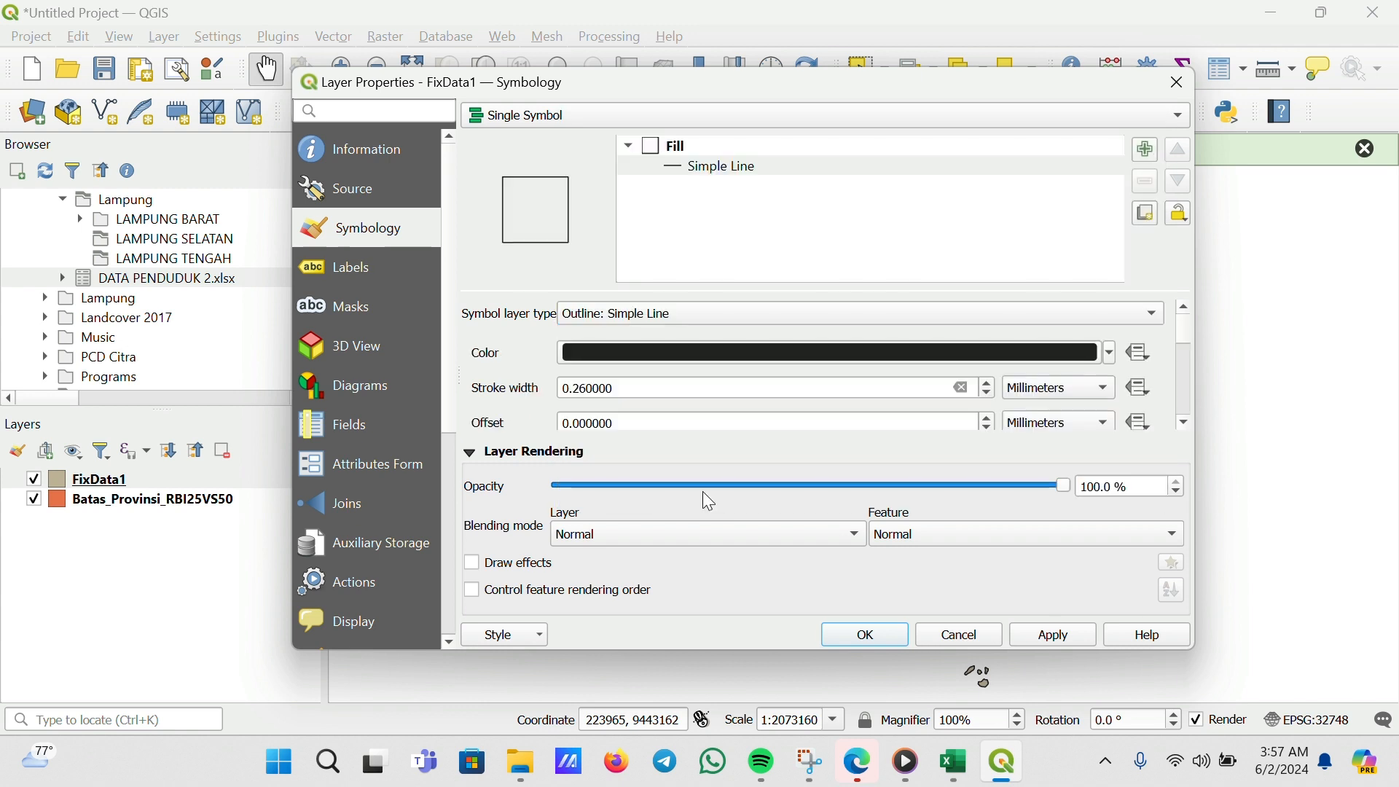
pyautogui.click(1113, 355)
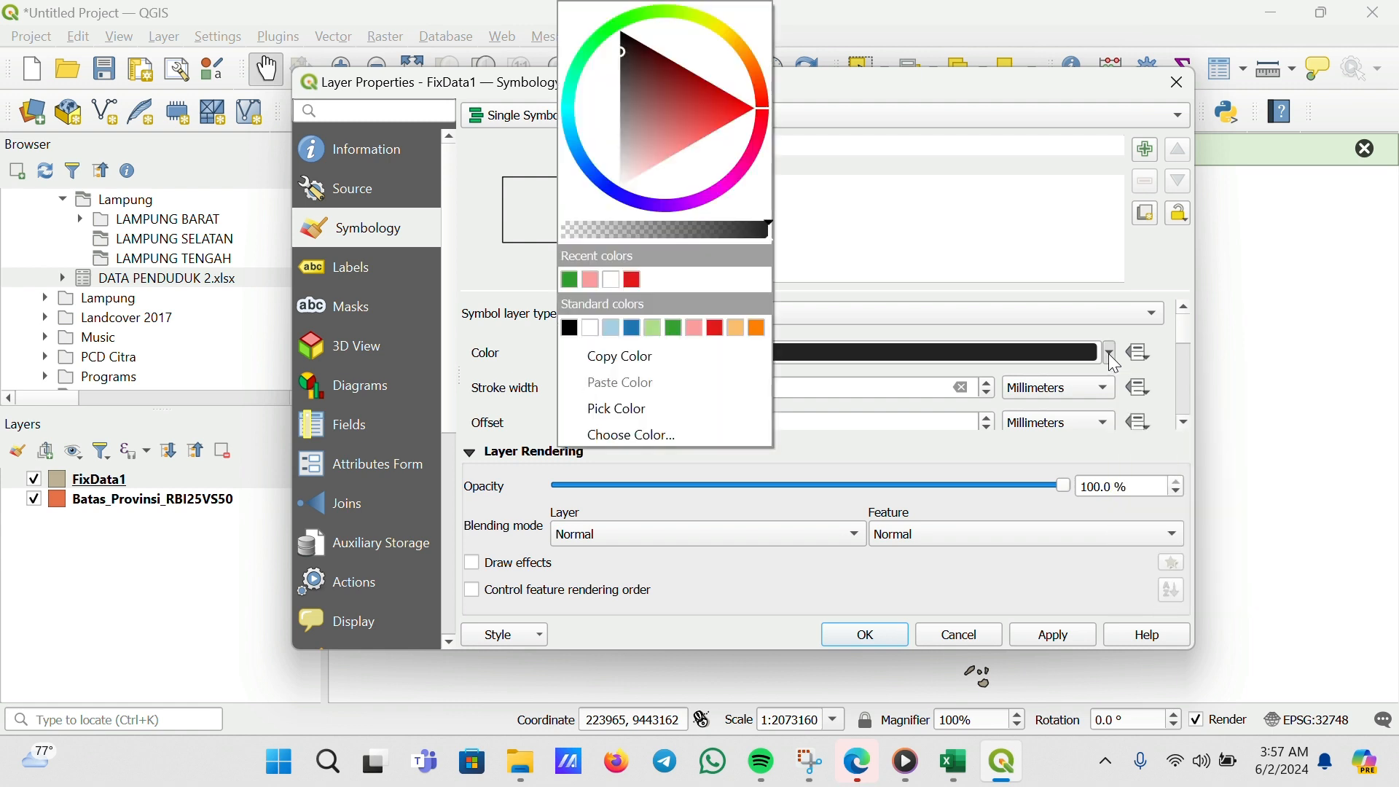
pyautogui.click(729, 335)
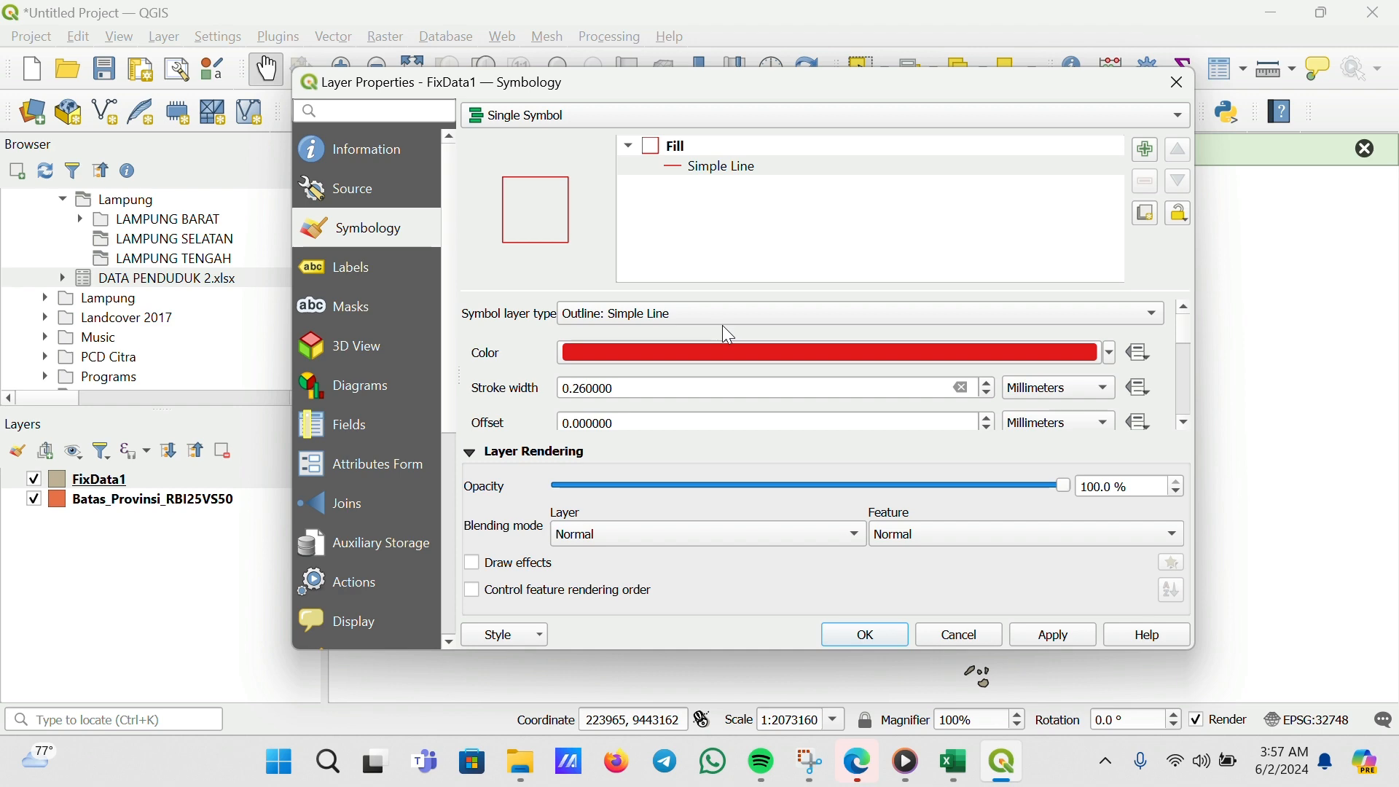
pyautogui.click(885, 636)
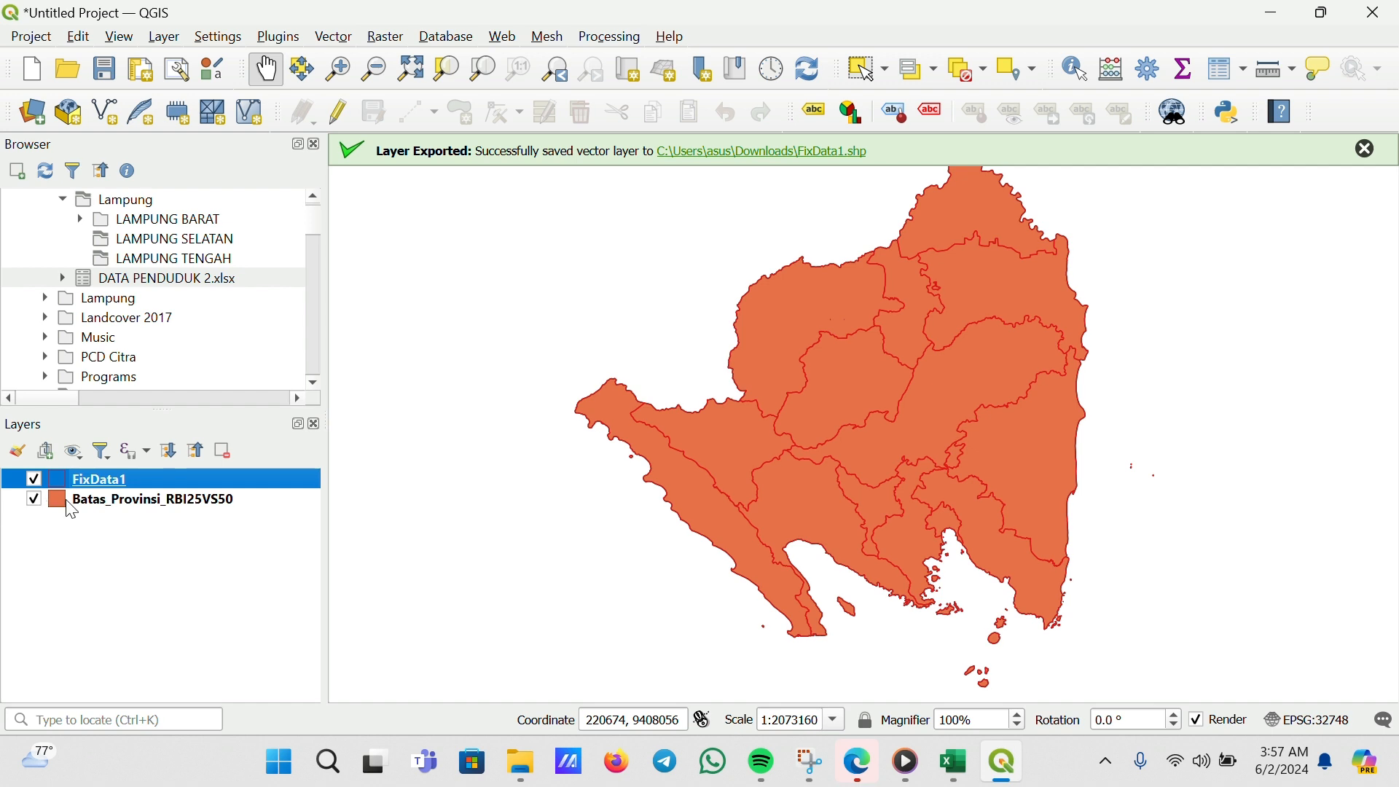
# Turn on the FixData1 layer's visibility
pyautogui.click(34, 500)
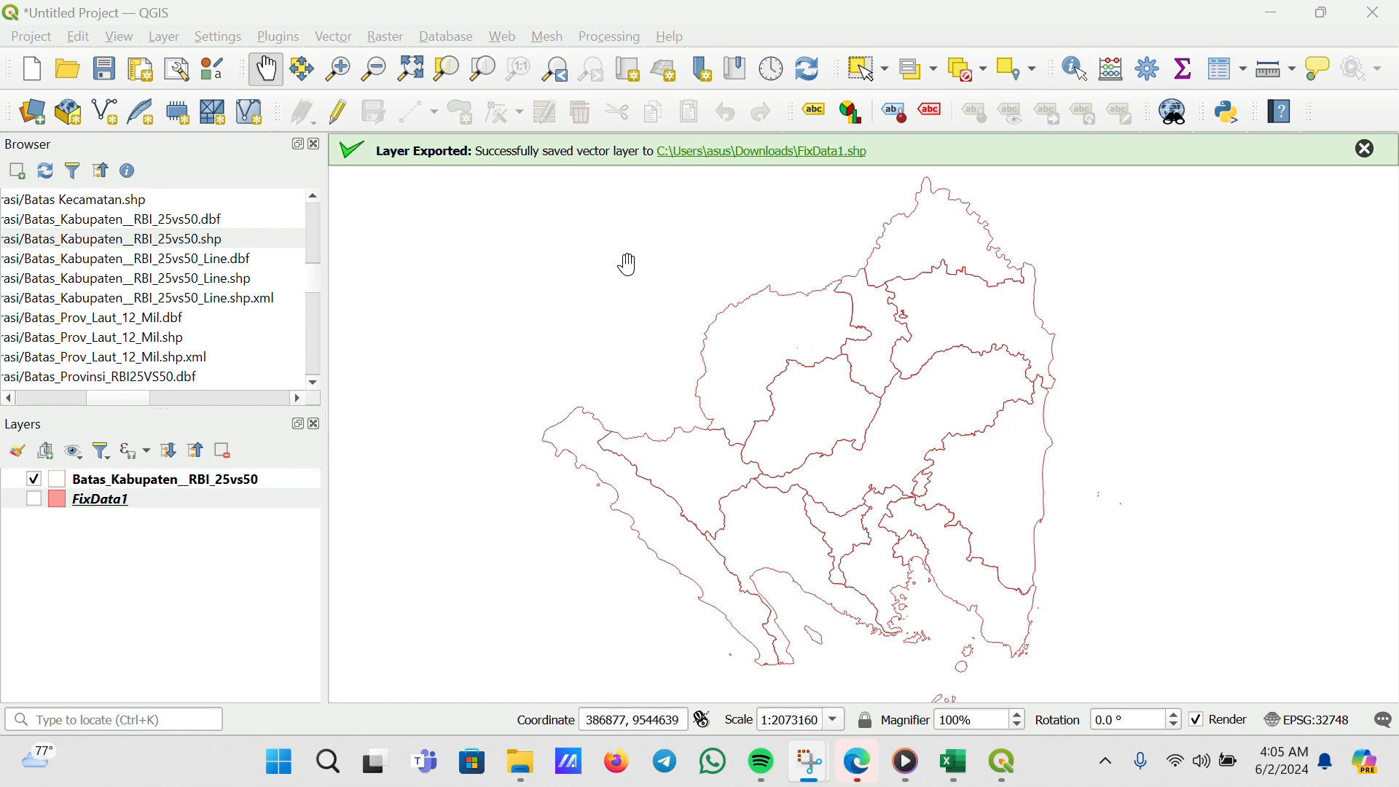
pyautogui.click(33, 499)
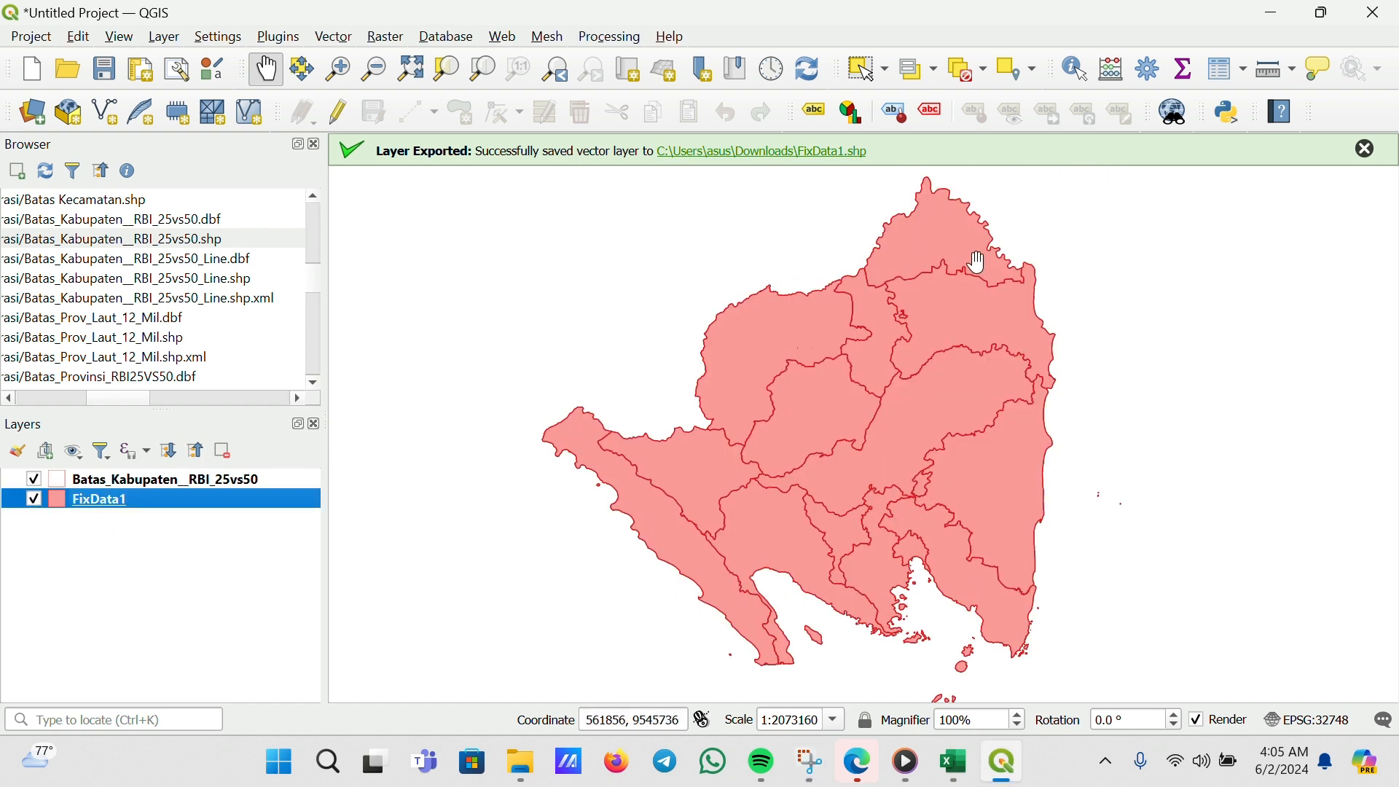
# Style FixData1 as Graduated on the Total field and classify it into 5 Equal Count (Quantile) classes
pyautogui.rightClick(99, 506)
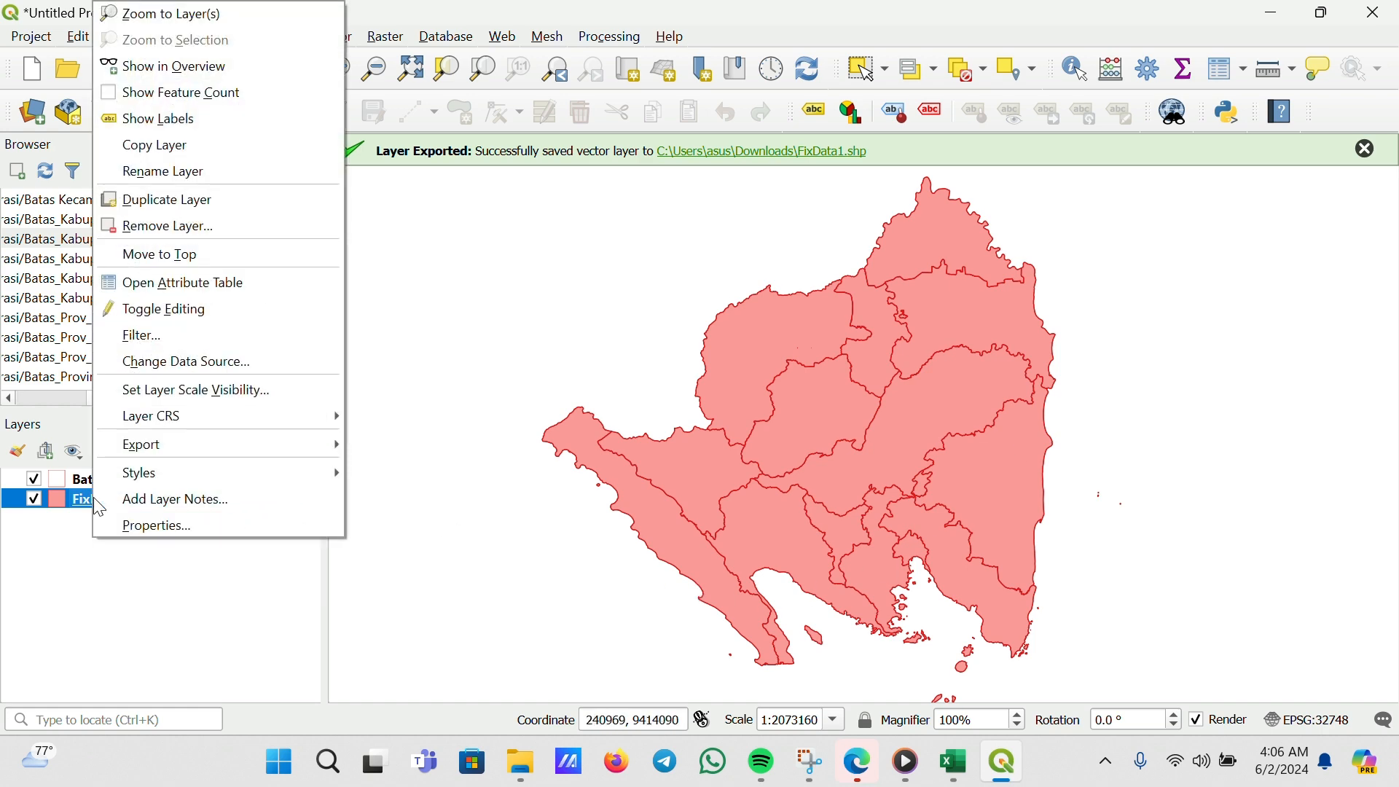
pyautogui.click(177, 528)
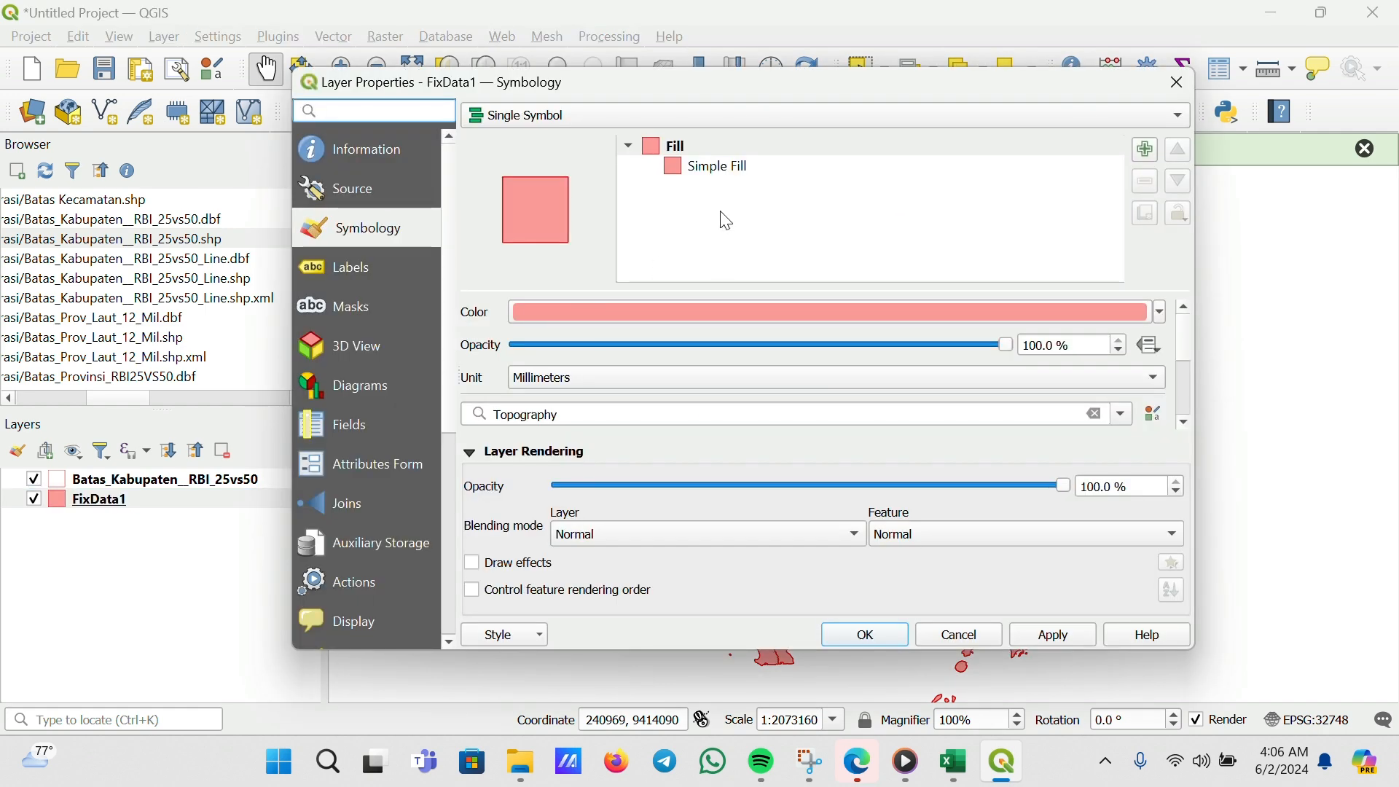
pyautogui.click(642, 118)
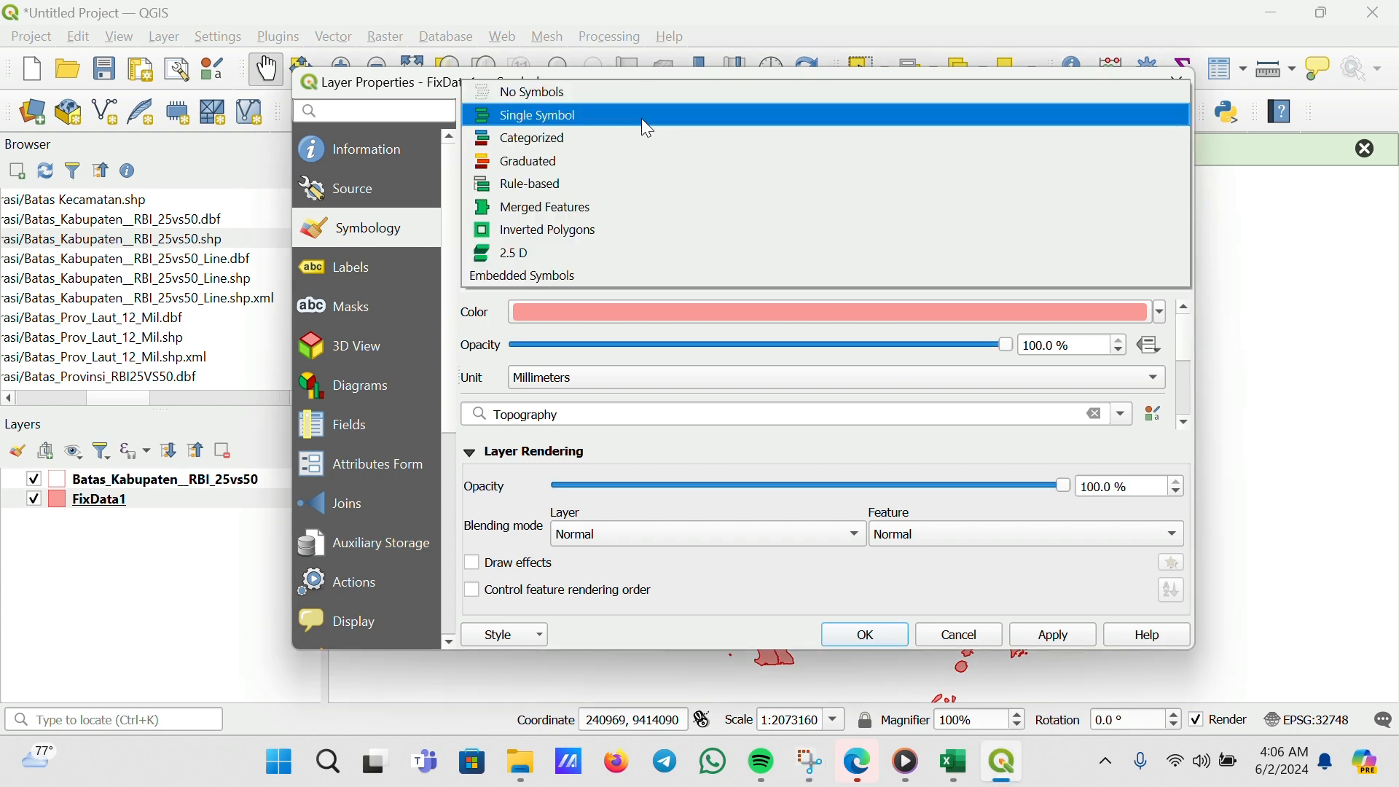
pyautogui.click(654, 169)
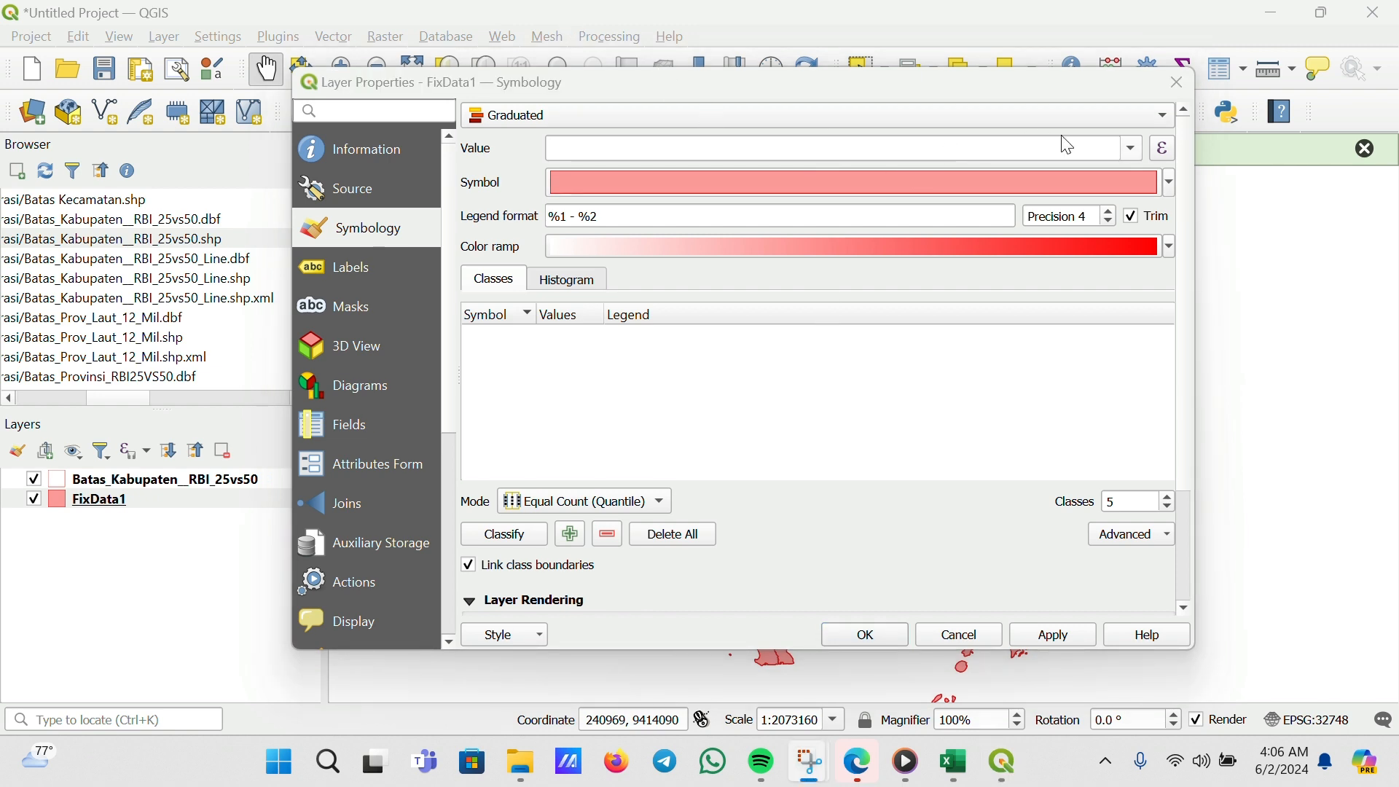
pyautogui.click(1134, 150)
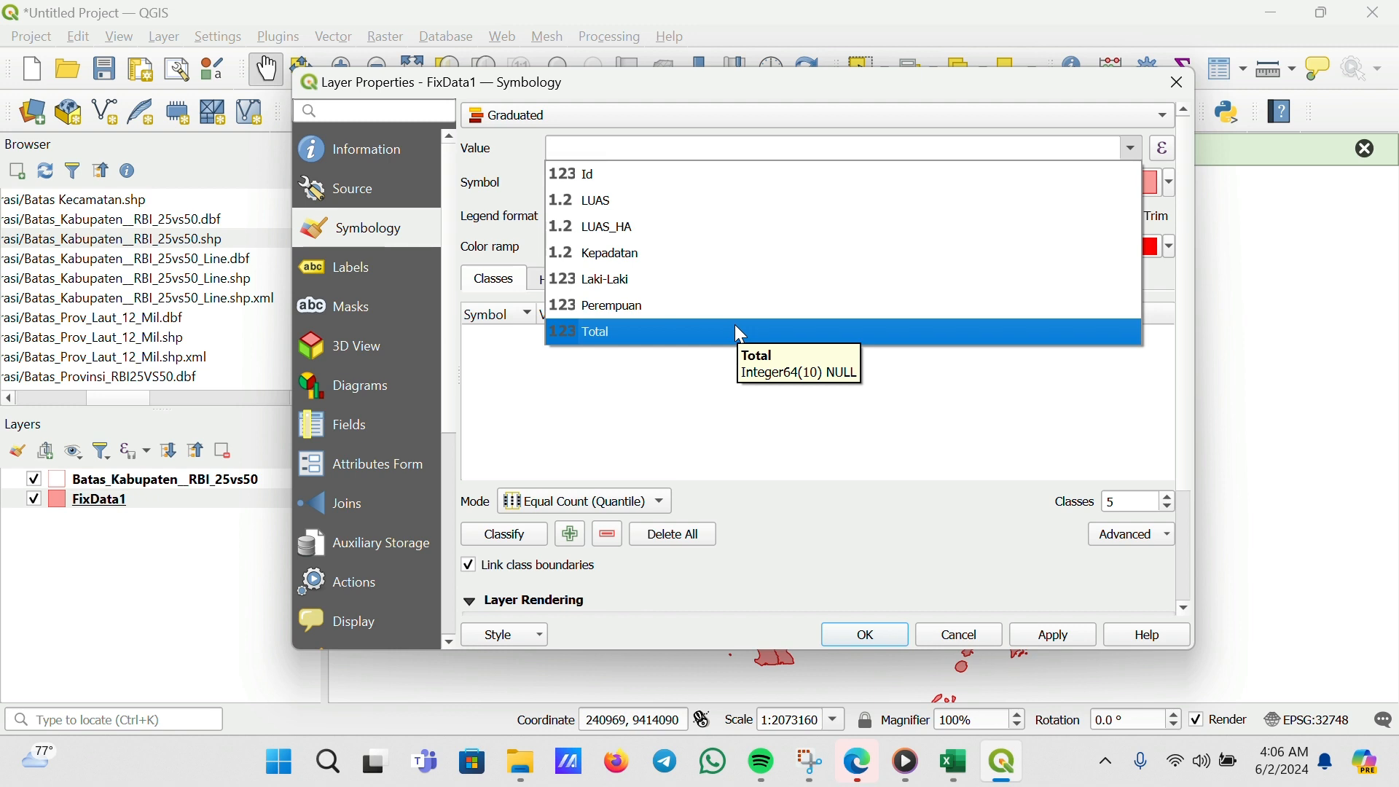
pyautogui.click(737, 326)
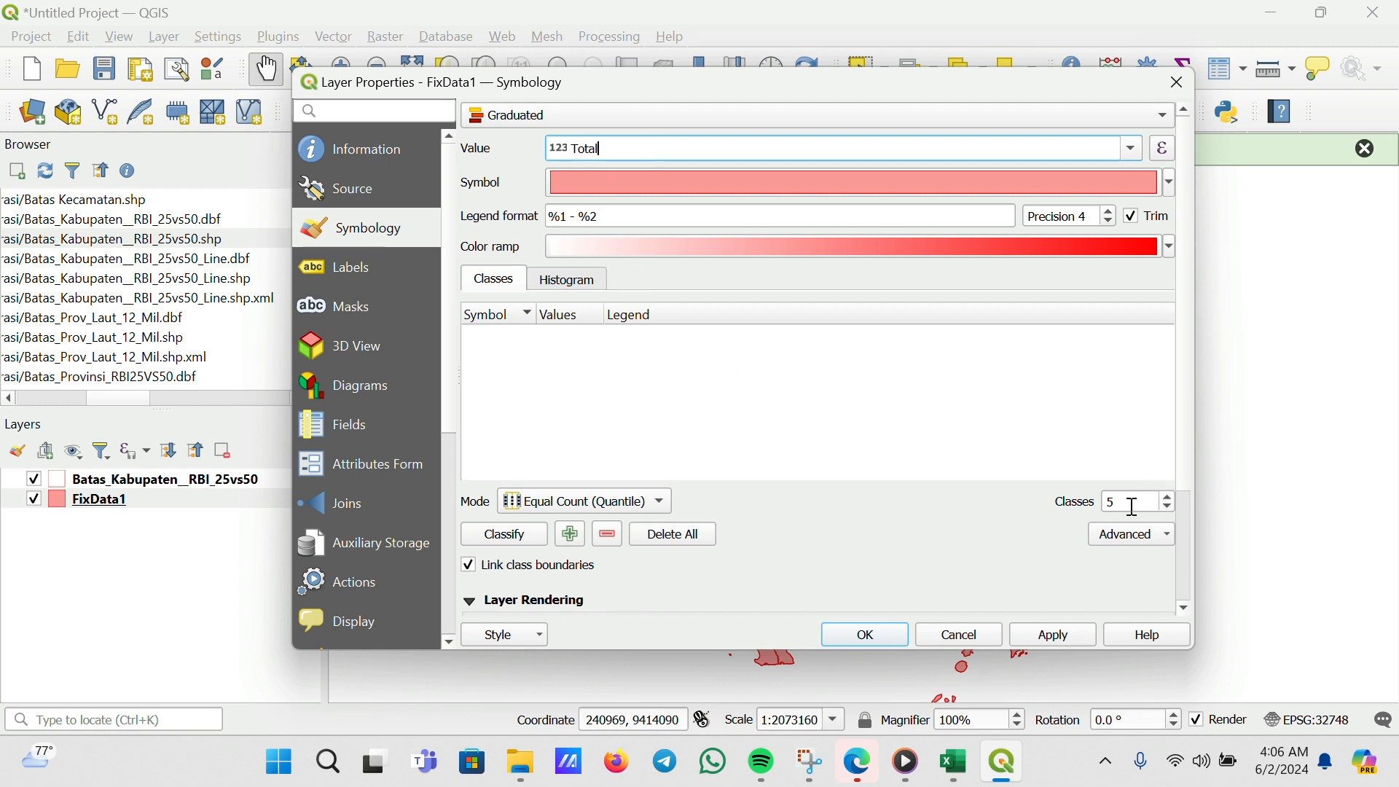
pyautogui.click(503, 545)
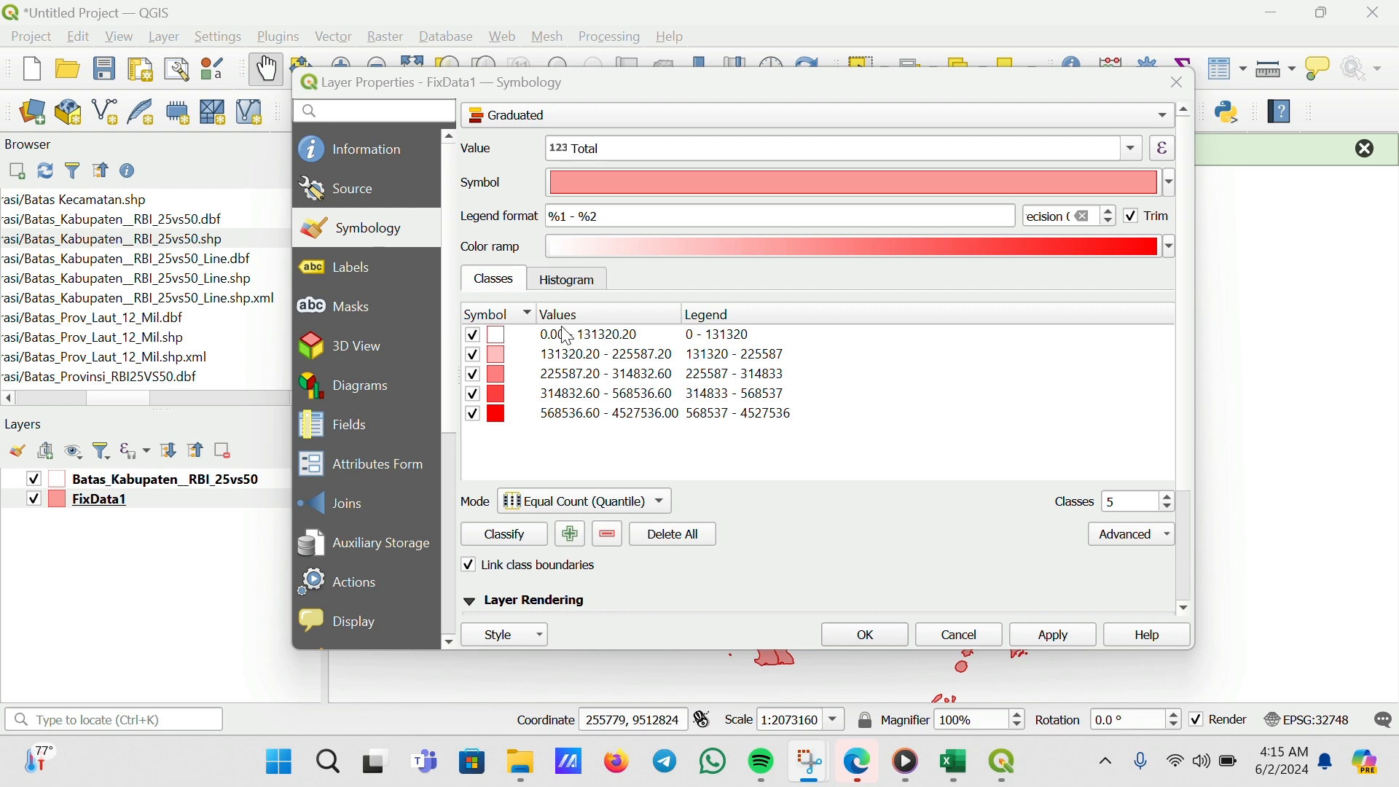
# Relabel the highest class's legend as "> 4527536" and apply the graduated style
pyautogui.doubleClick(609, 342)
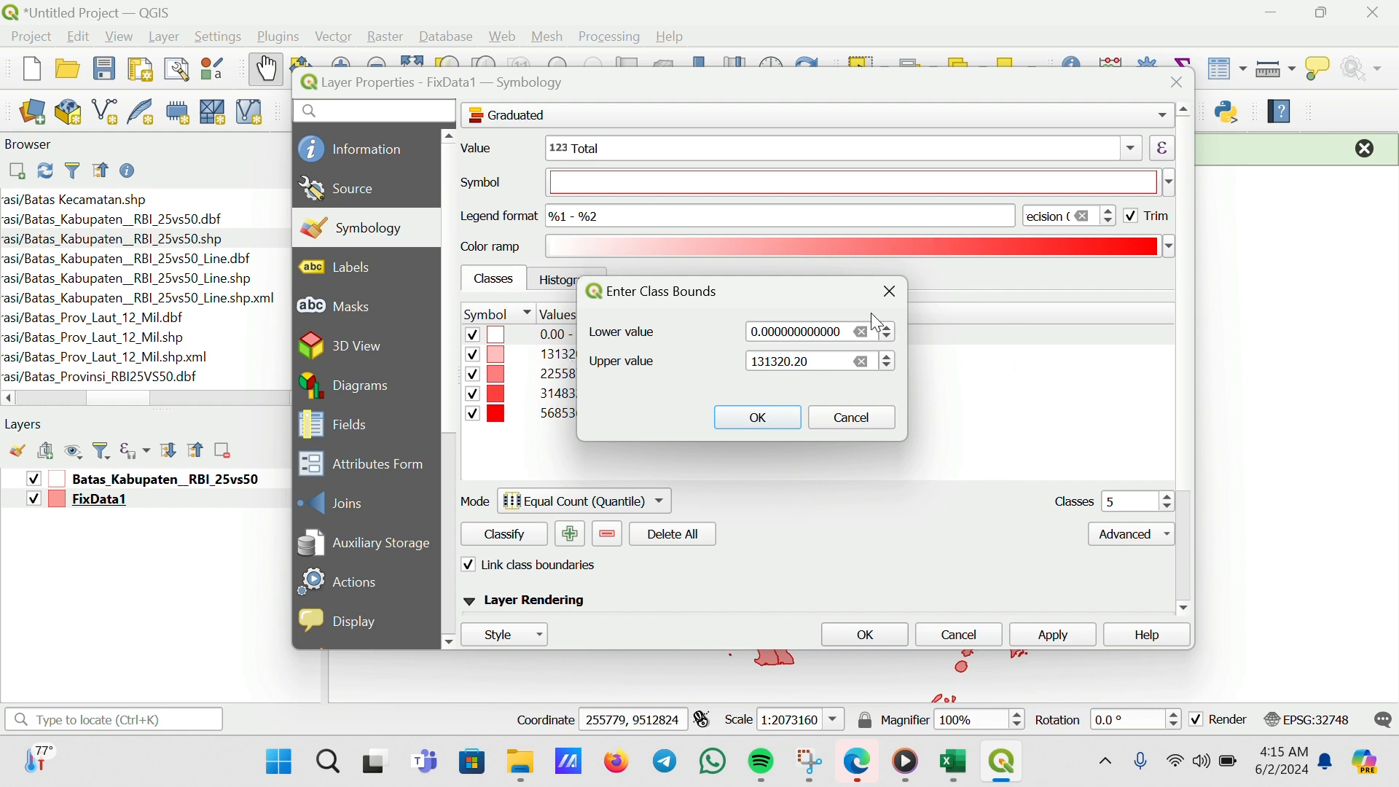
pyautogui.click(891, 293)
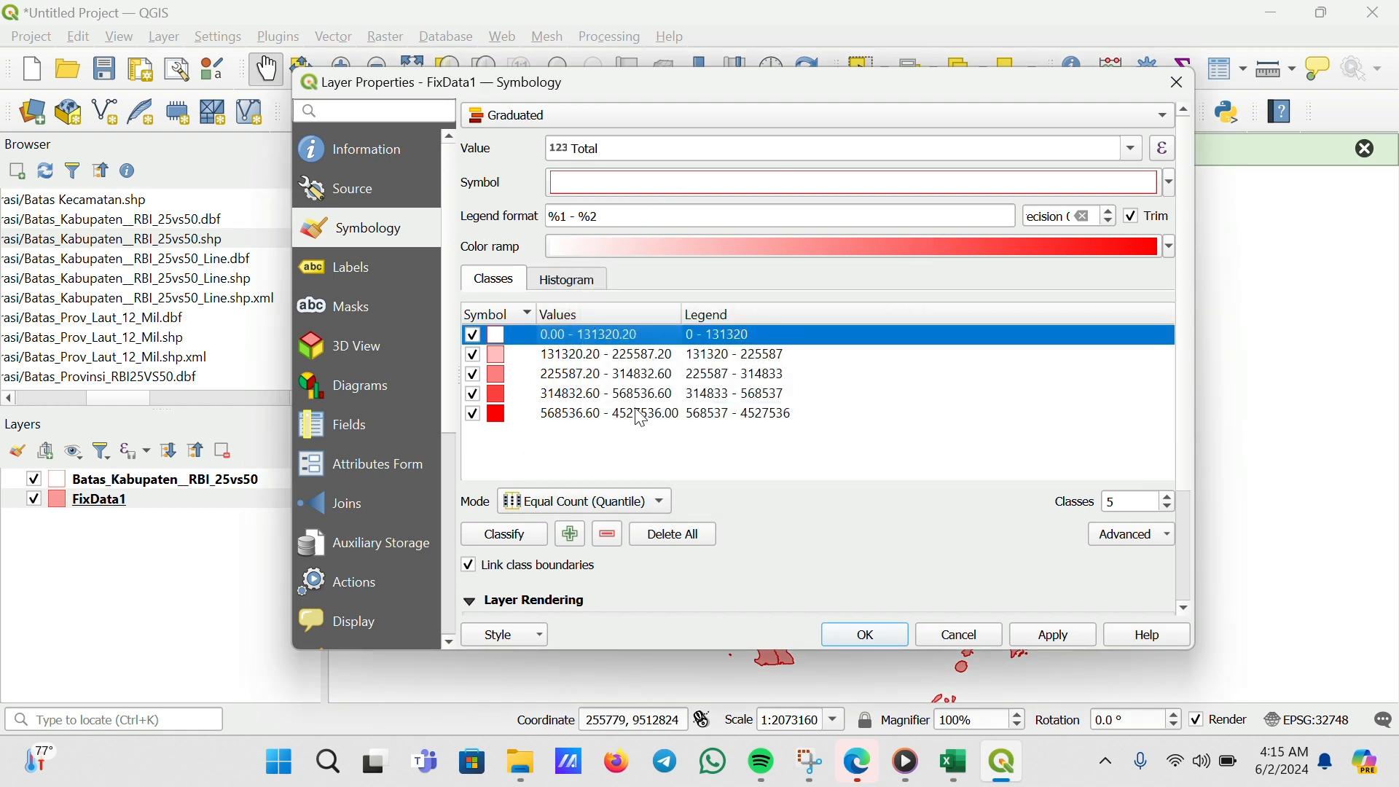
pyautogui.click(711, 416)
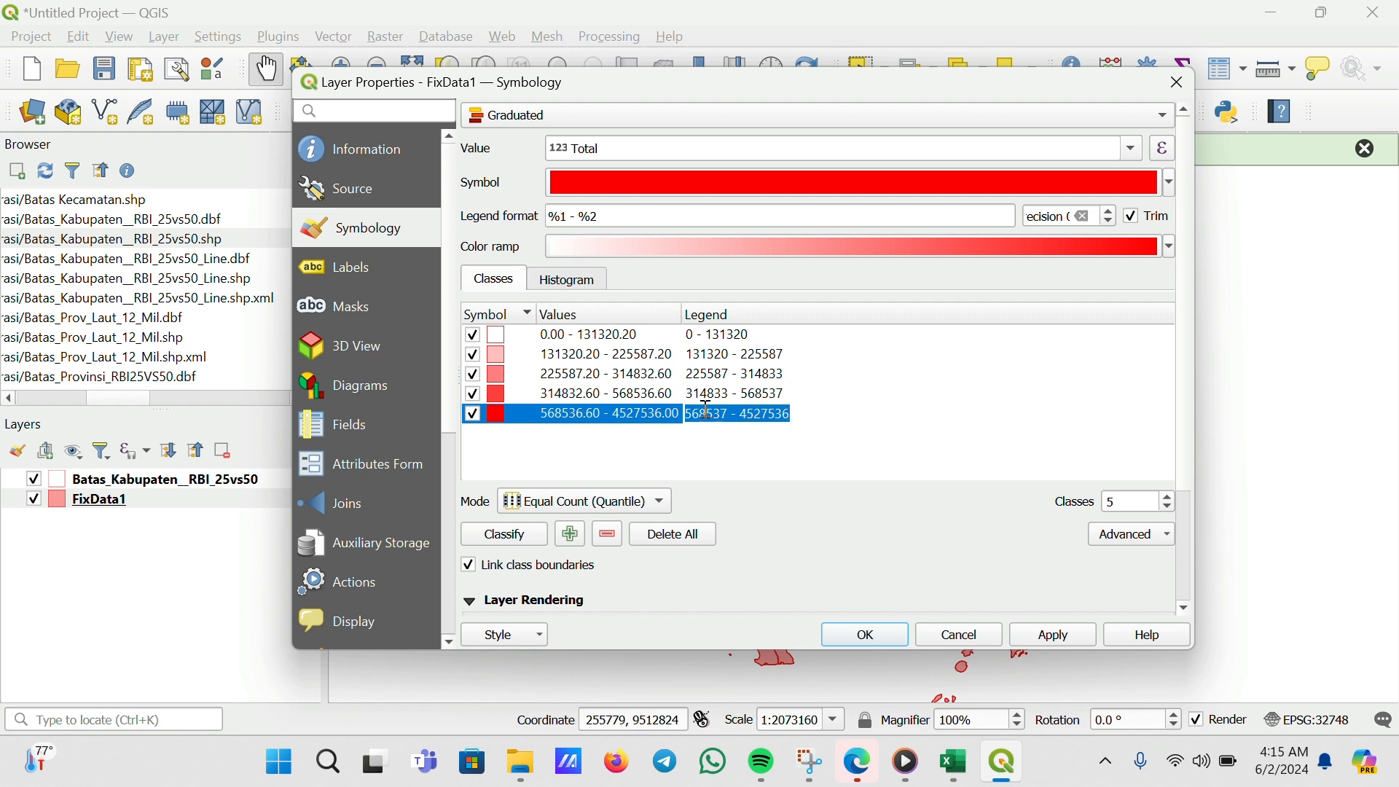
pyautogui.click(988, 375)
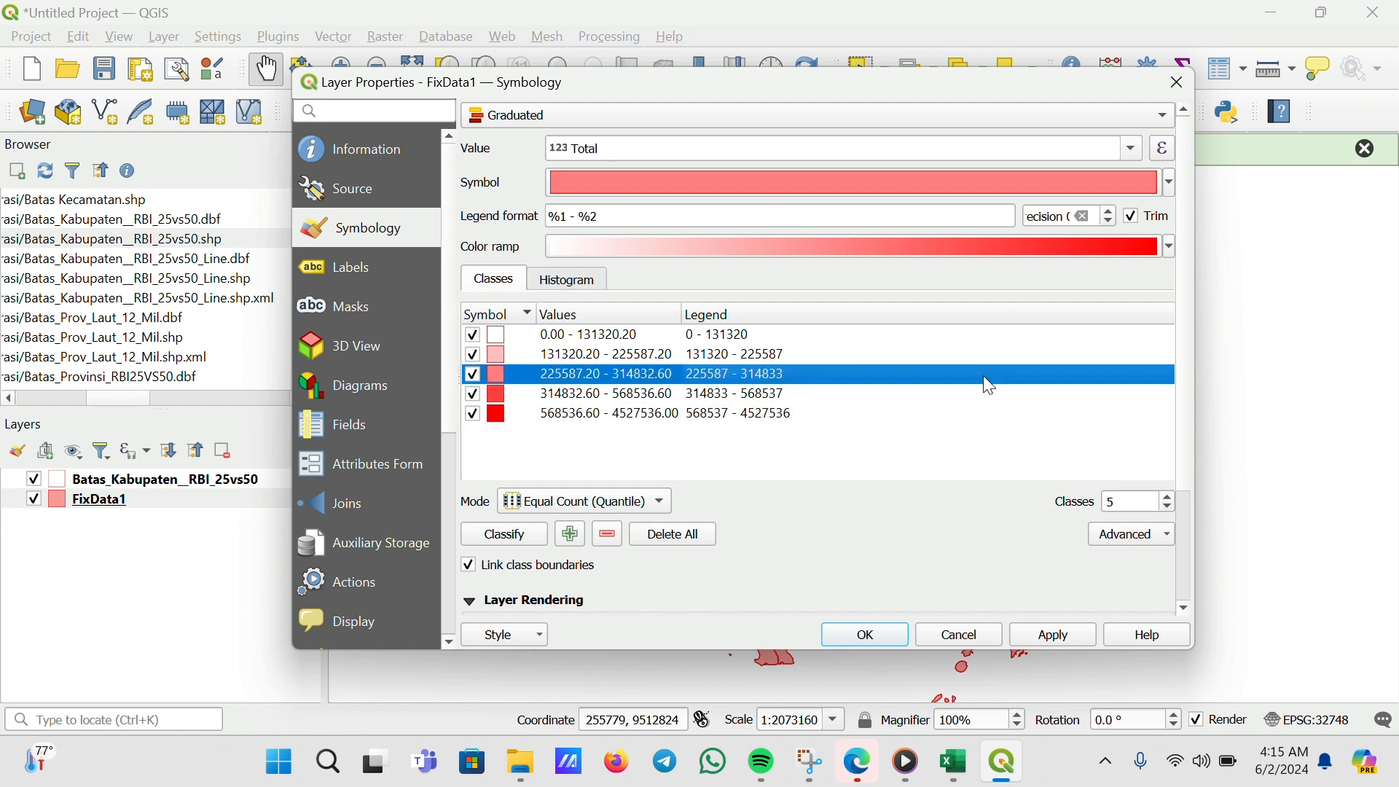
pyautogui.doubleClick(743, 422)
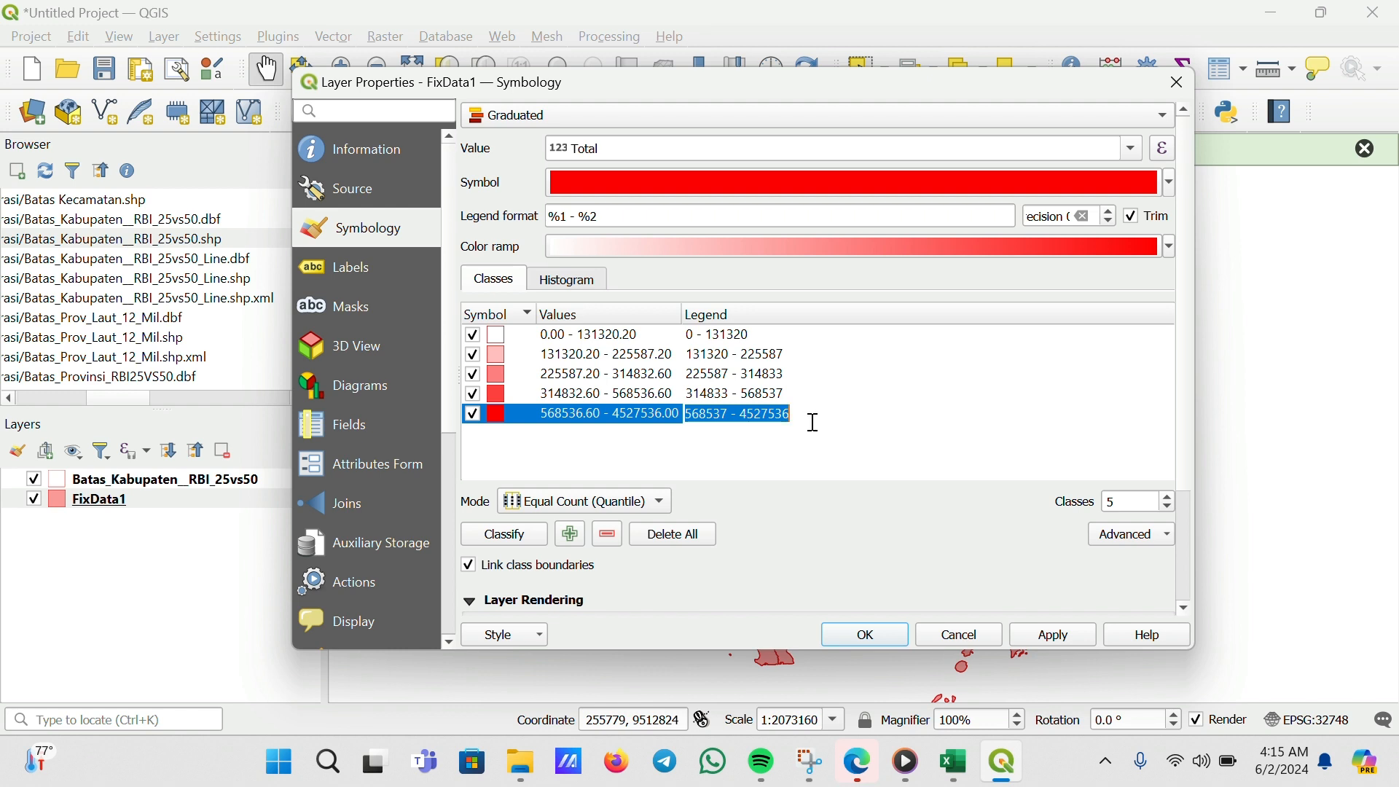
pyautogui.click(739, 414)
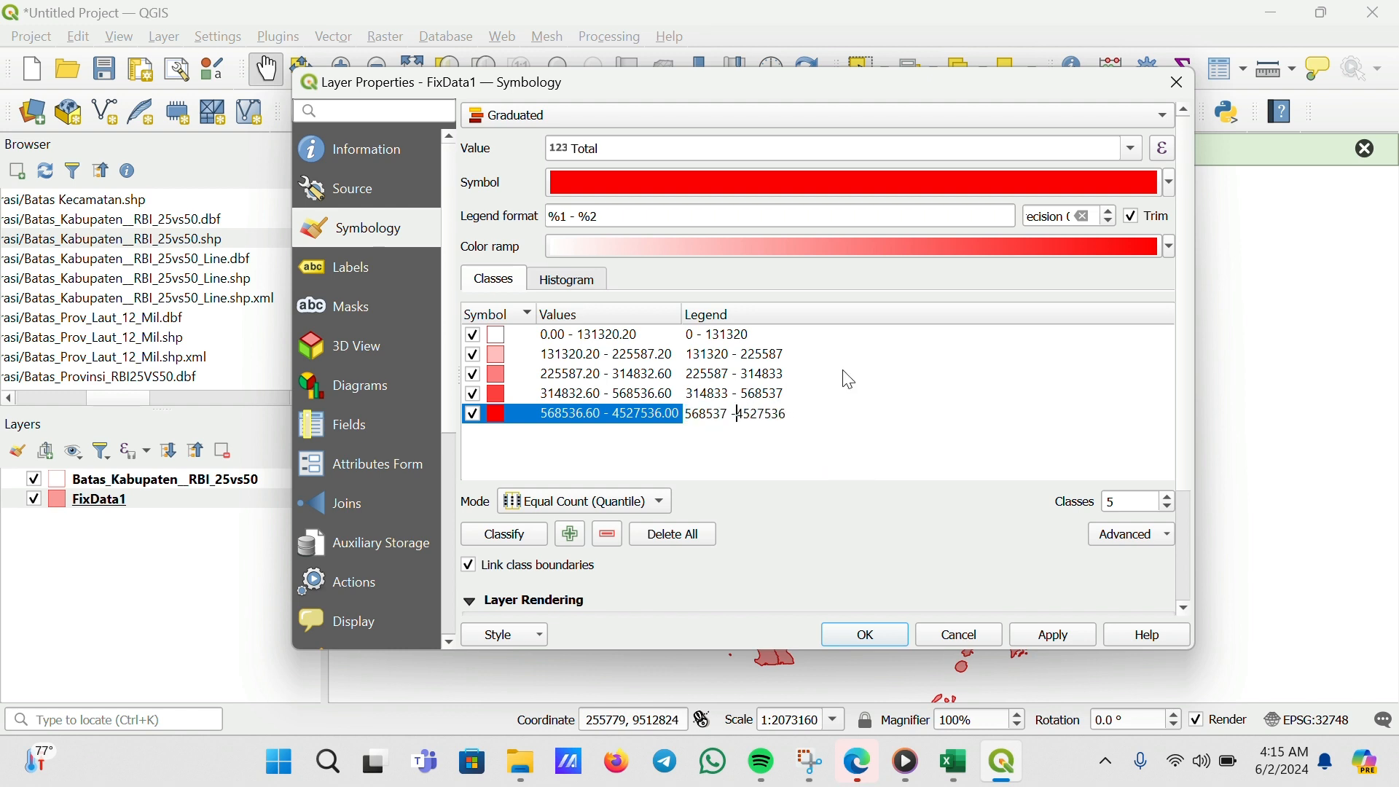
pyautogui.press('BackSpace')
pyautogui.press('BackSpace')
pyautogui.press('BackSpace')
pyautogui.press('BackSpace')
pyautogui.press('BackSpace')
pyautogui.press('BackSpace')
pyautogui.press('BackSpace')
pyautogui.press('BackSpace')
pyautogui.press('BackSpace')
pyautogui.write('>')
pyautogui.click(720, 443)
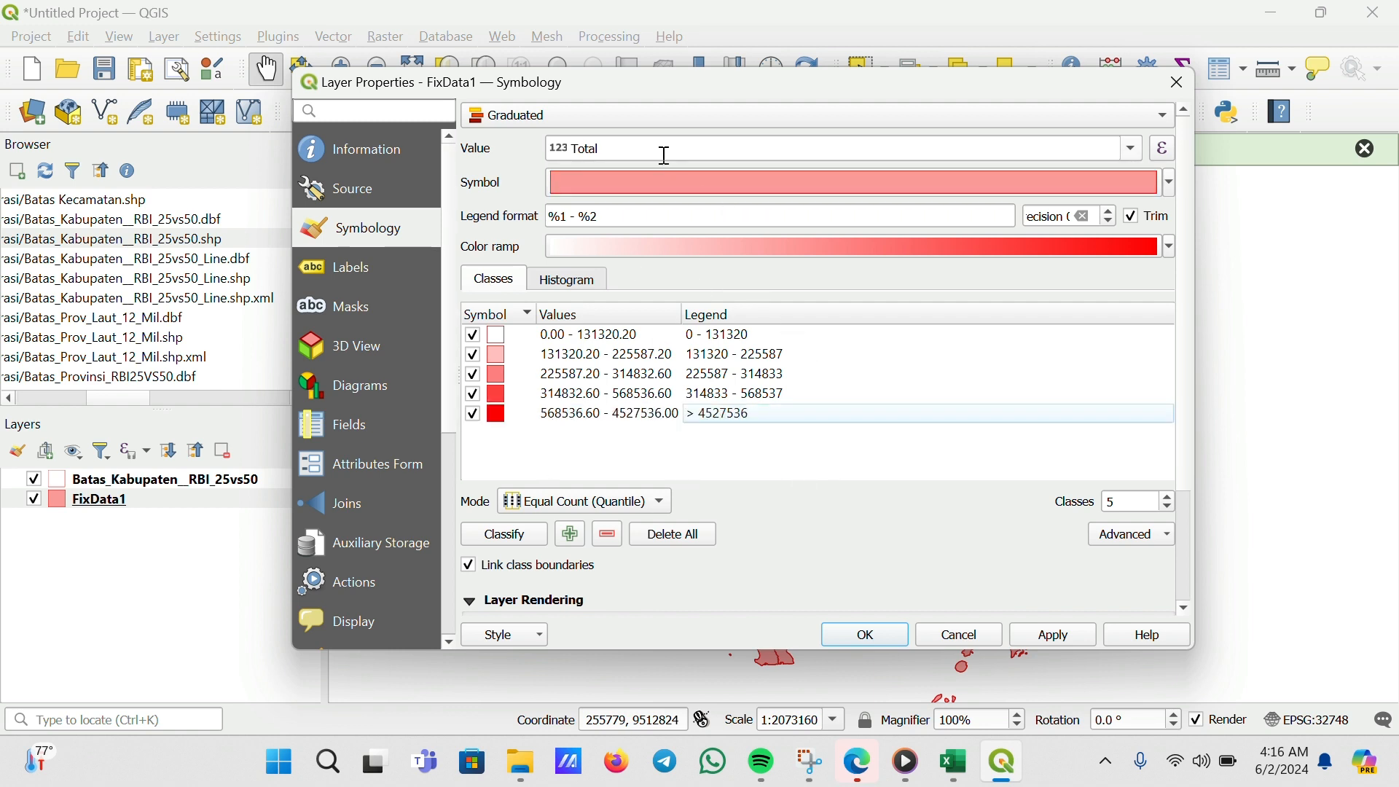
pyautogui.press('Return')
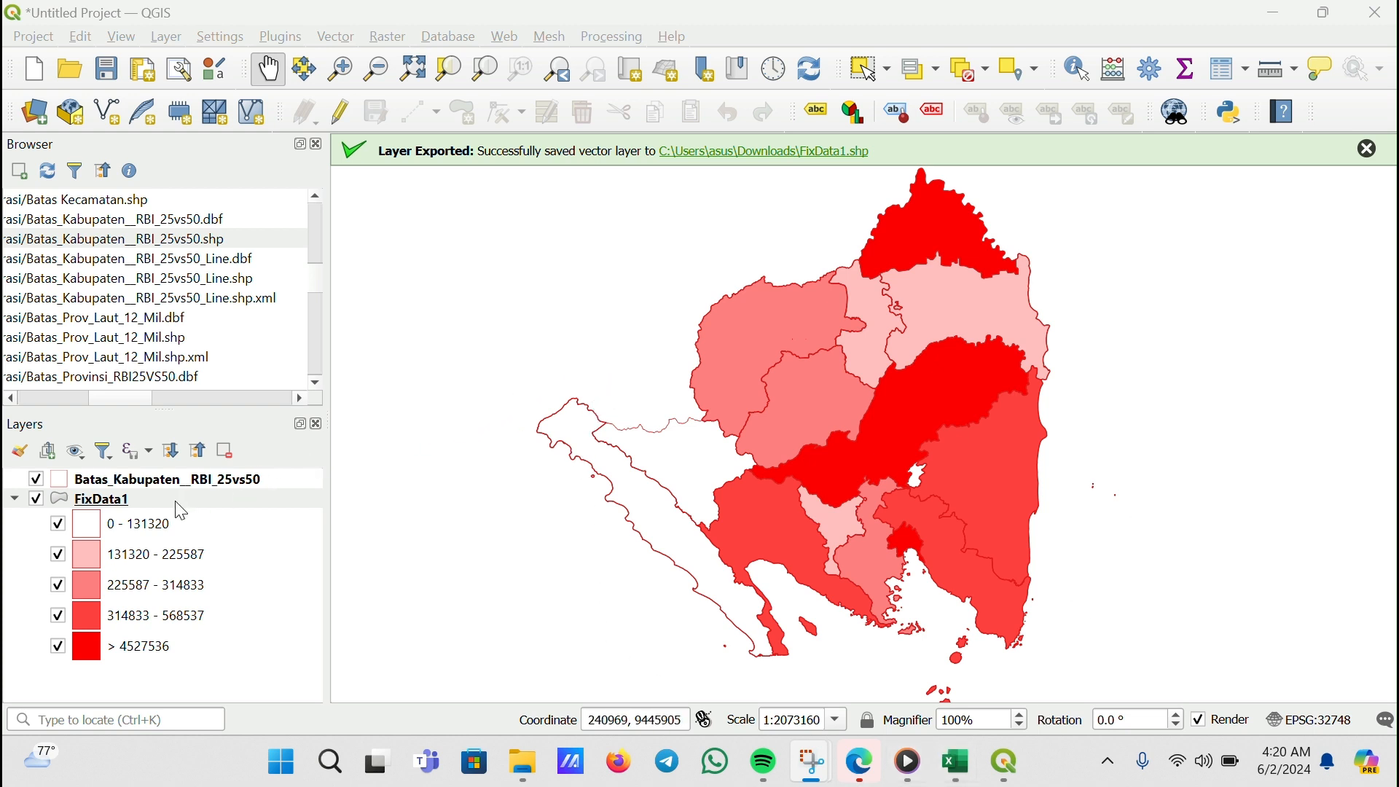
# Turn on single labels for FixData1 using the KABUPATEN field
pyautogui.rightClick(108, 505)
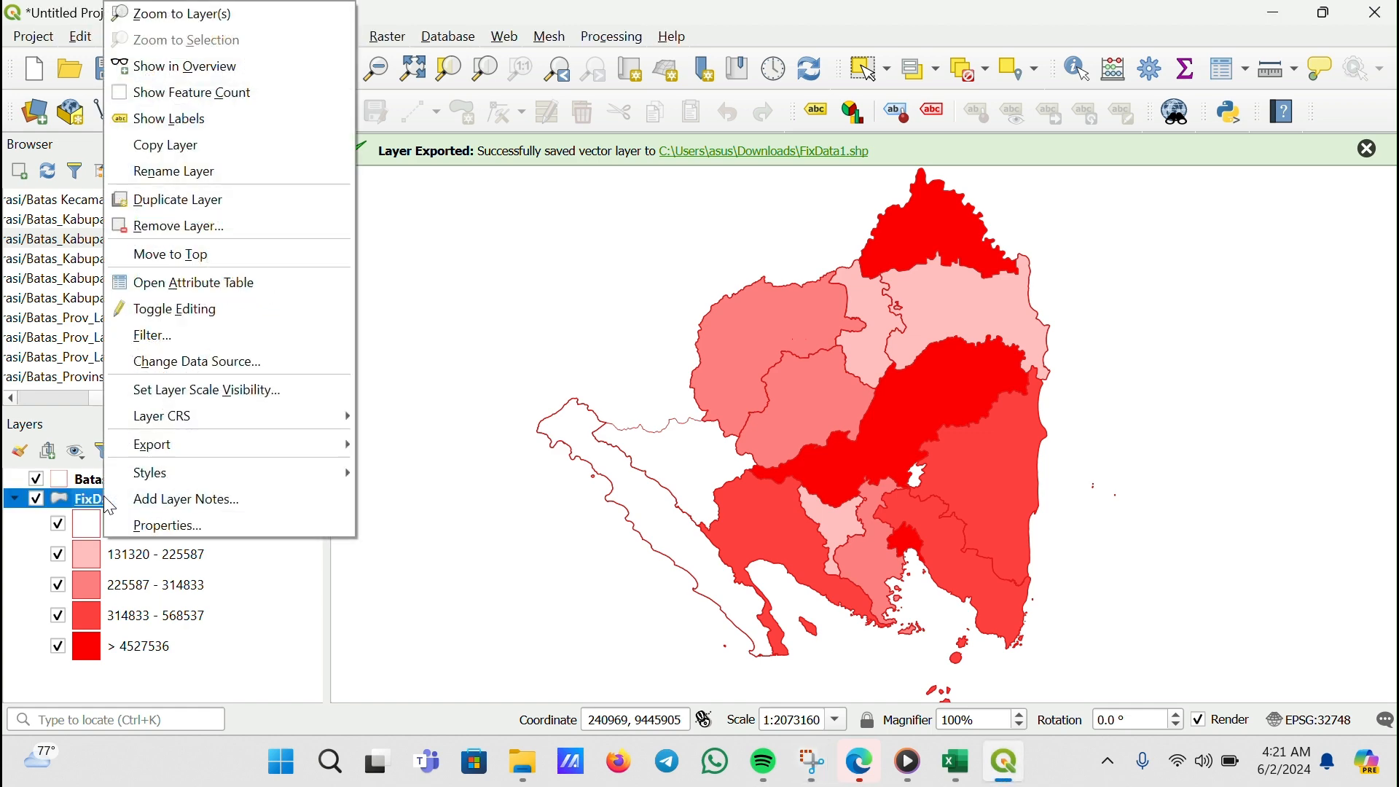
pyautogui.click(169, 523)
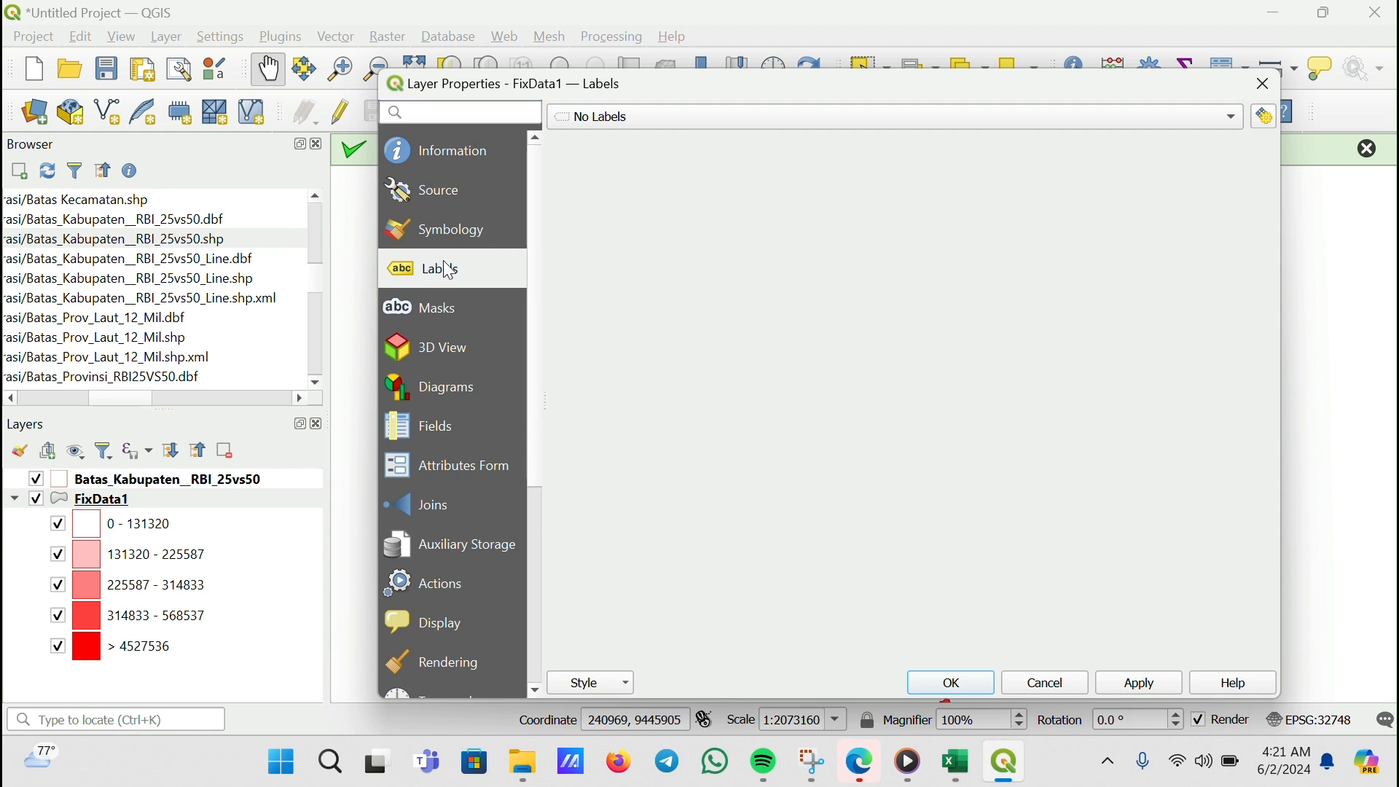
pyautogui.click(657, 115)
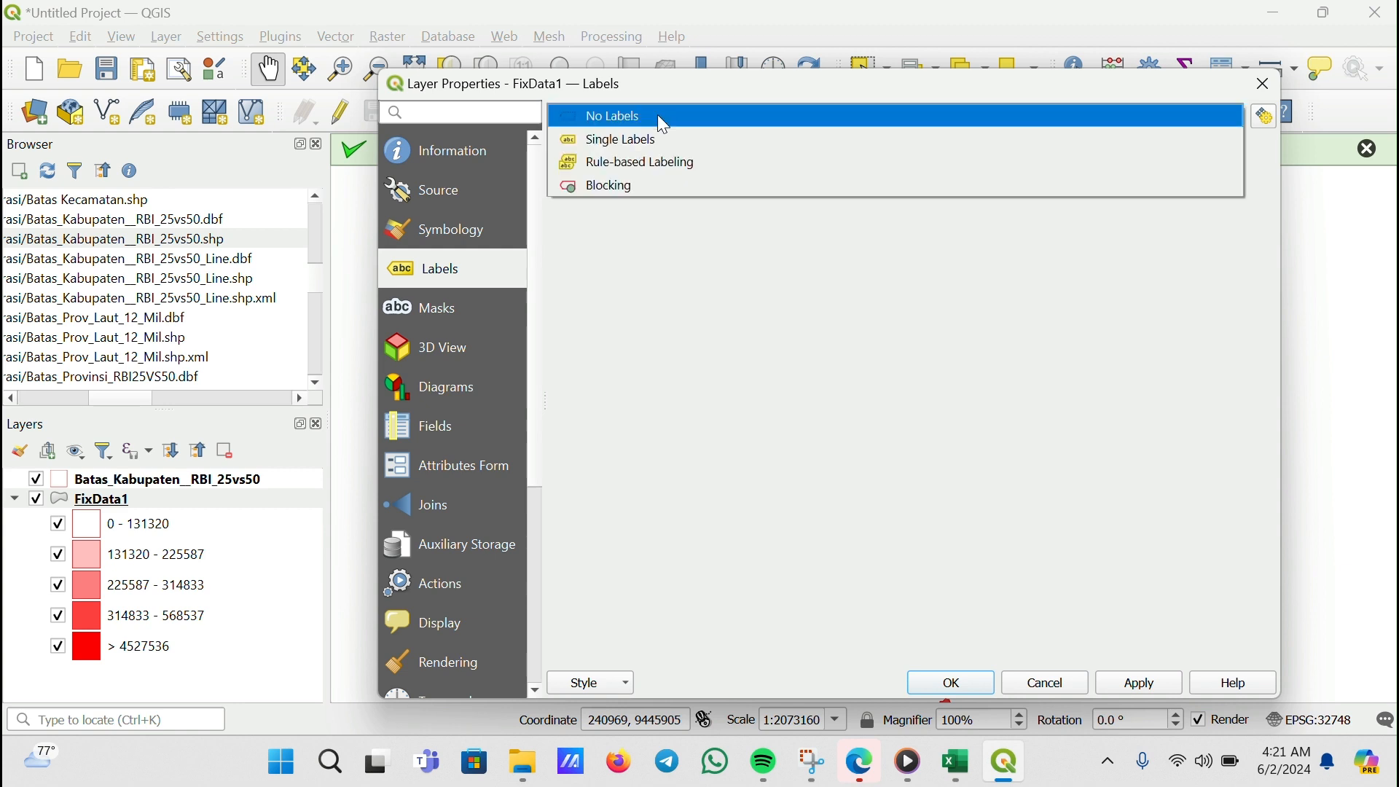
pyautogui.click(678, 139)
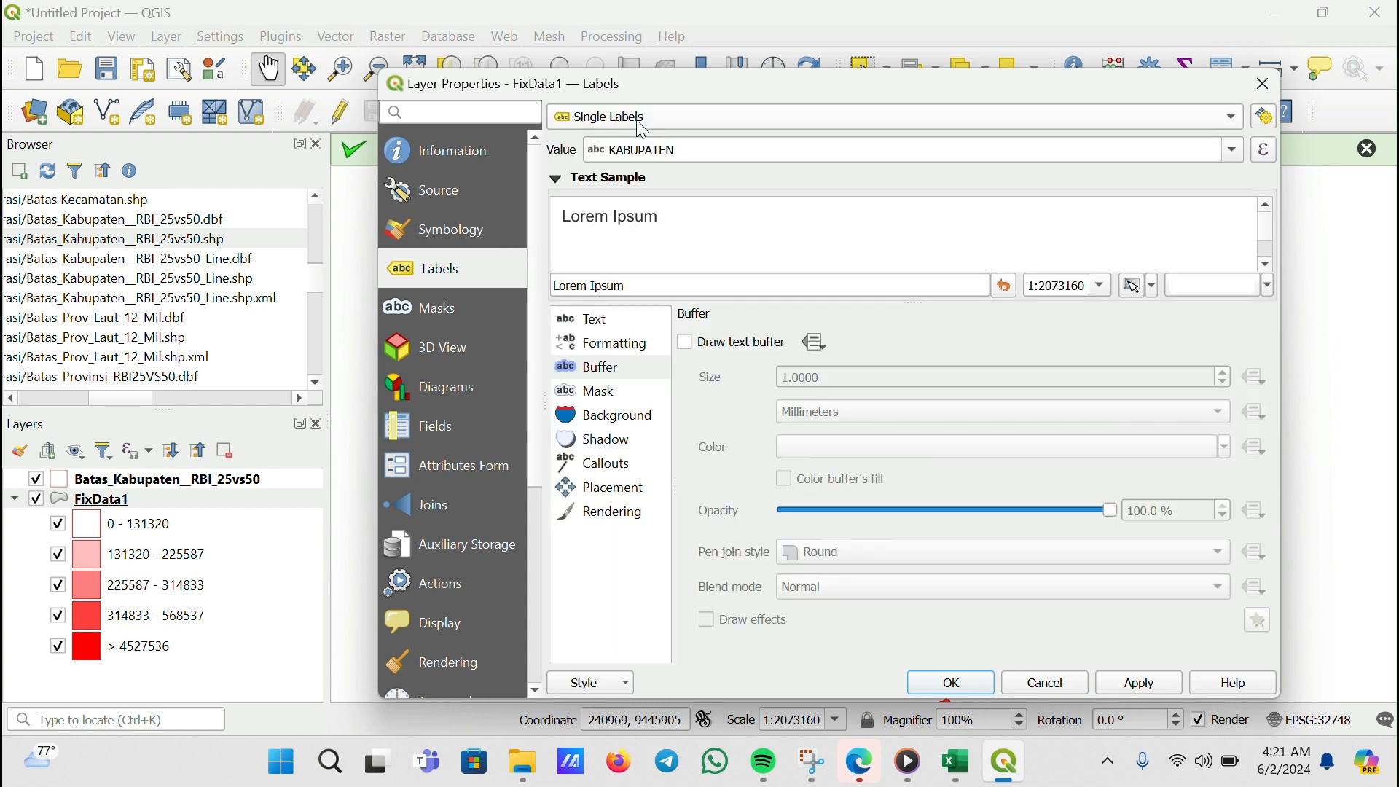
pyautogui.click(1240, 151)
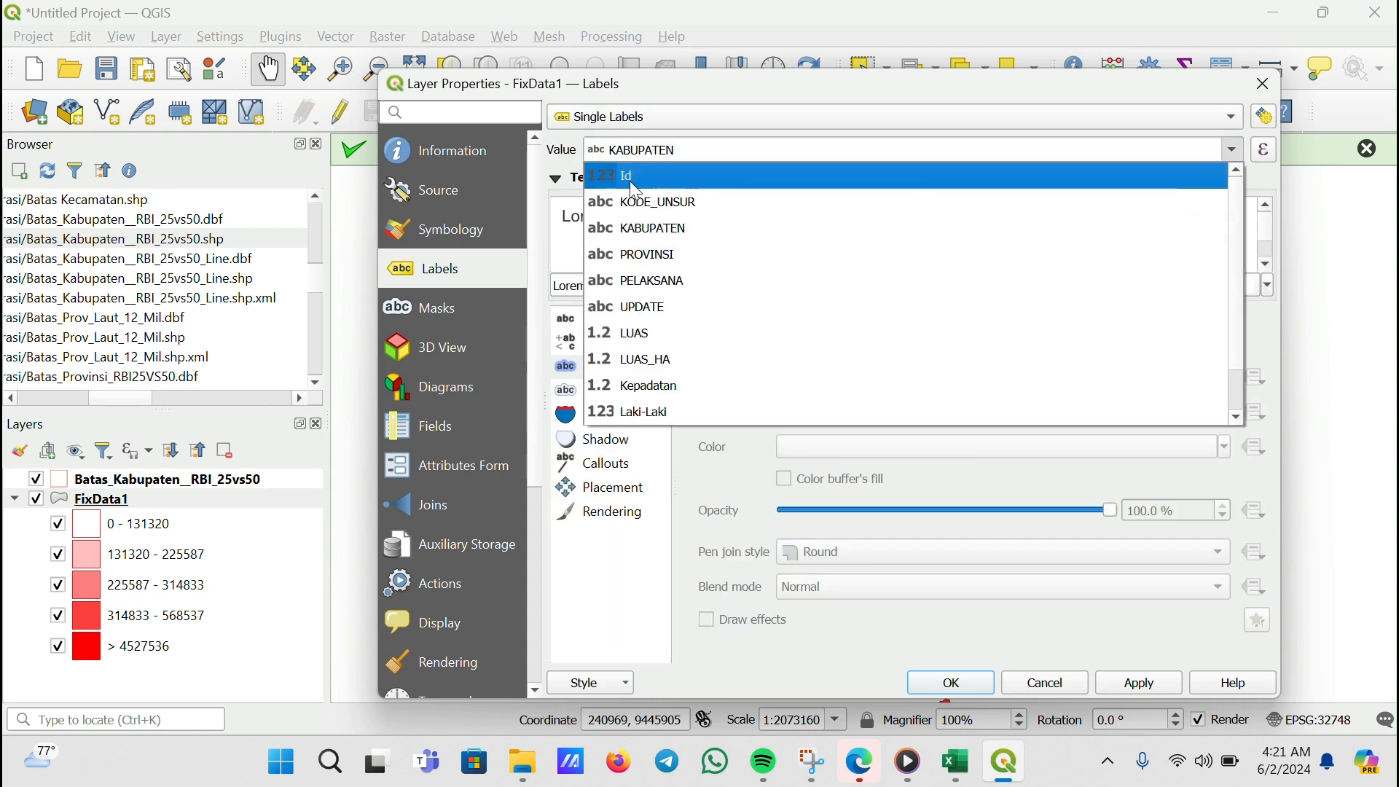
pyautogui.click(677, 244)
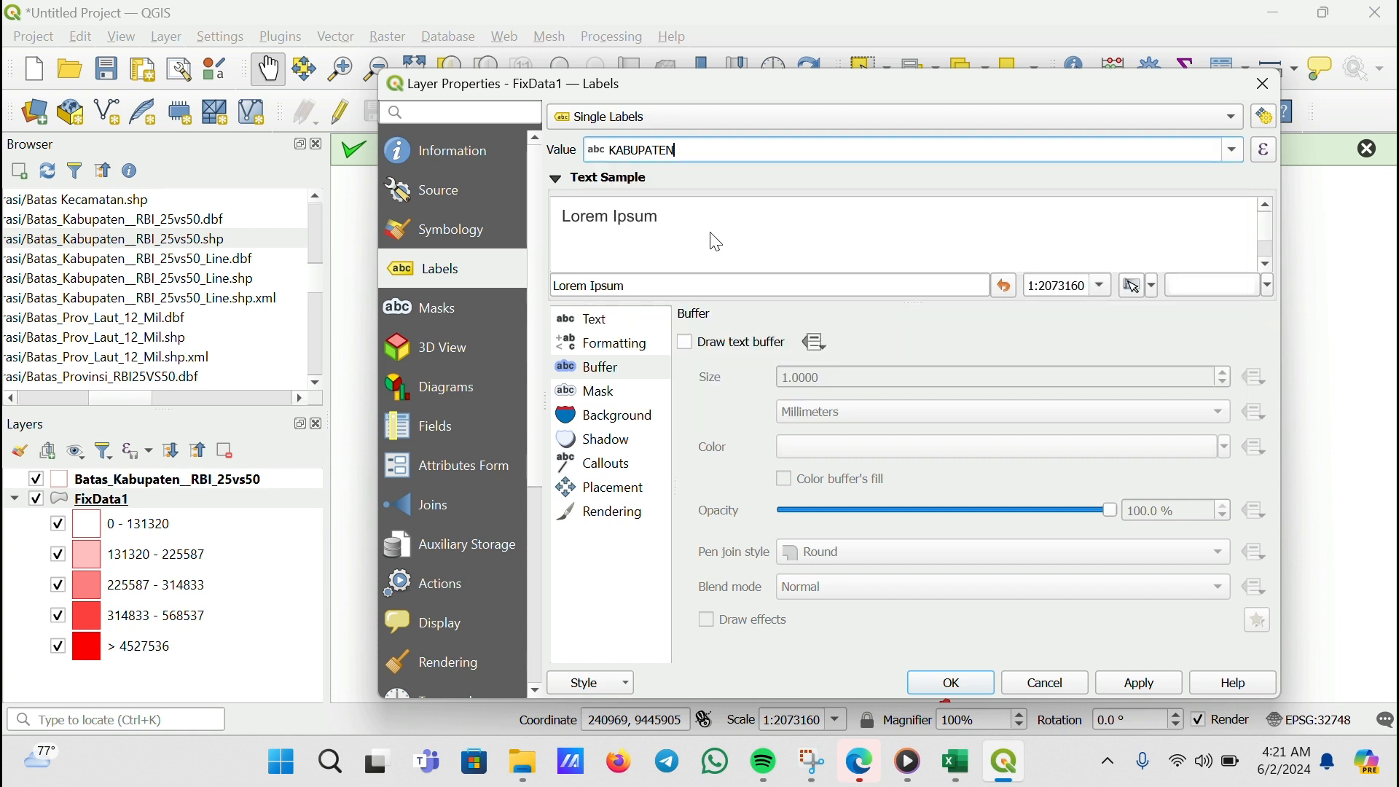
# Set the label centroid placement to whole polygon, enable a text buffer, and apply the label settings
pyautogui.click(627, 489)
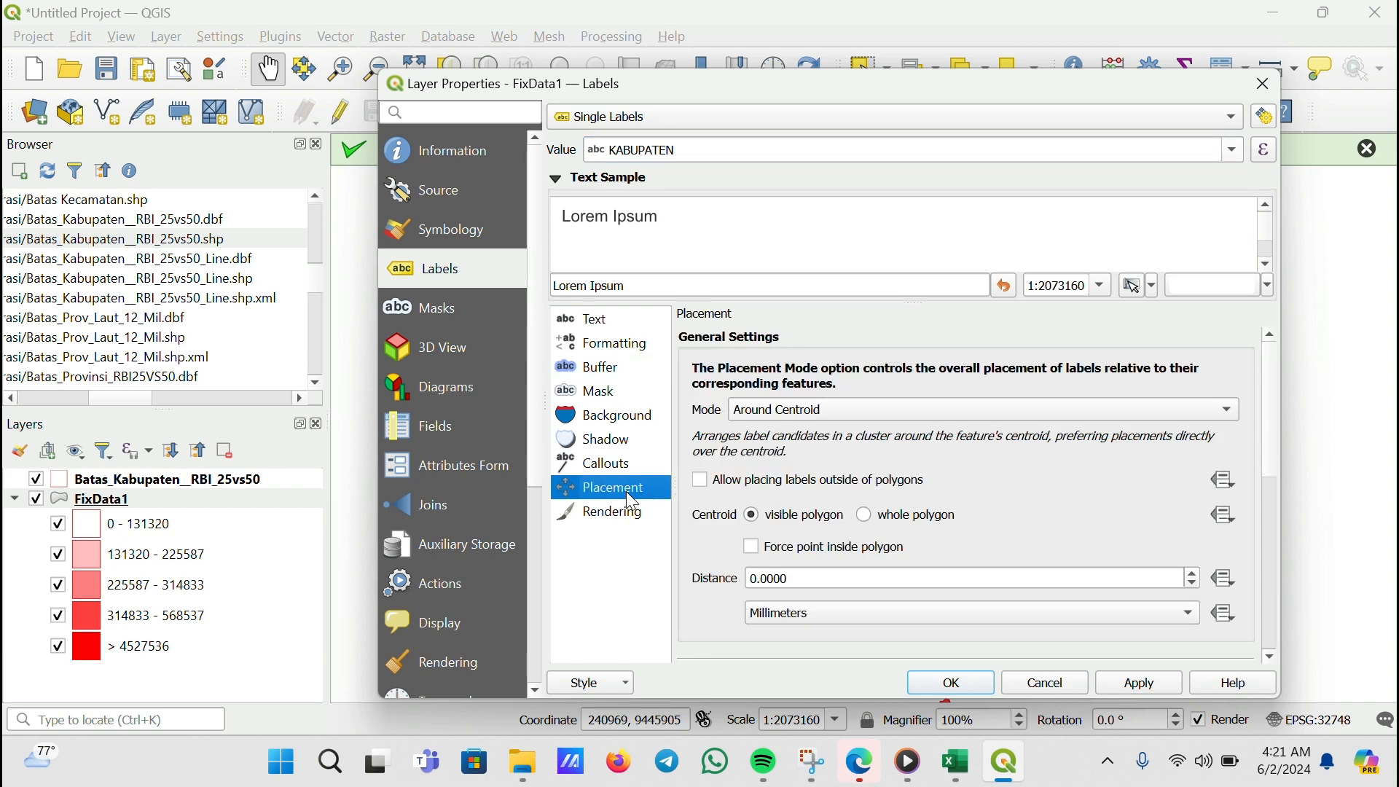
pyautogui.click(866, 518)
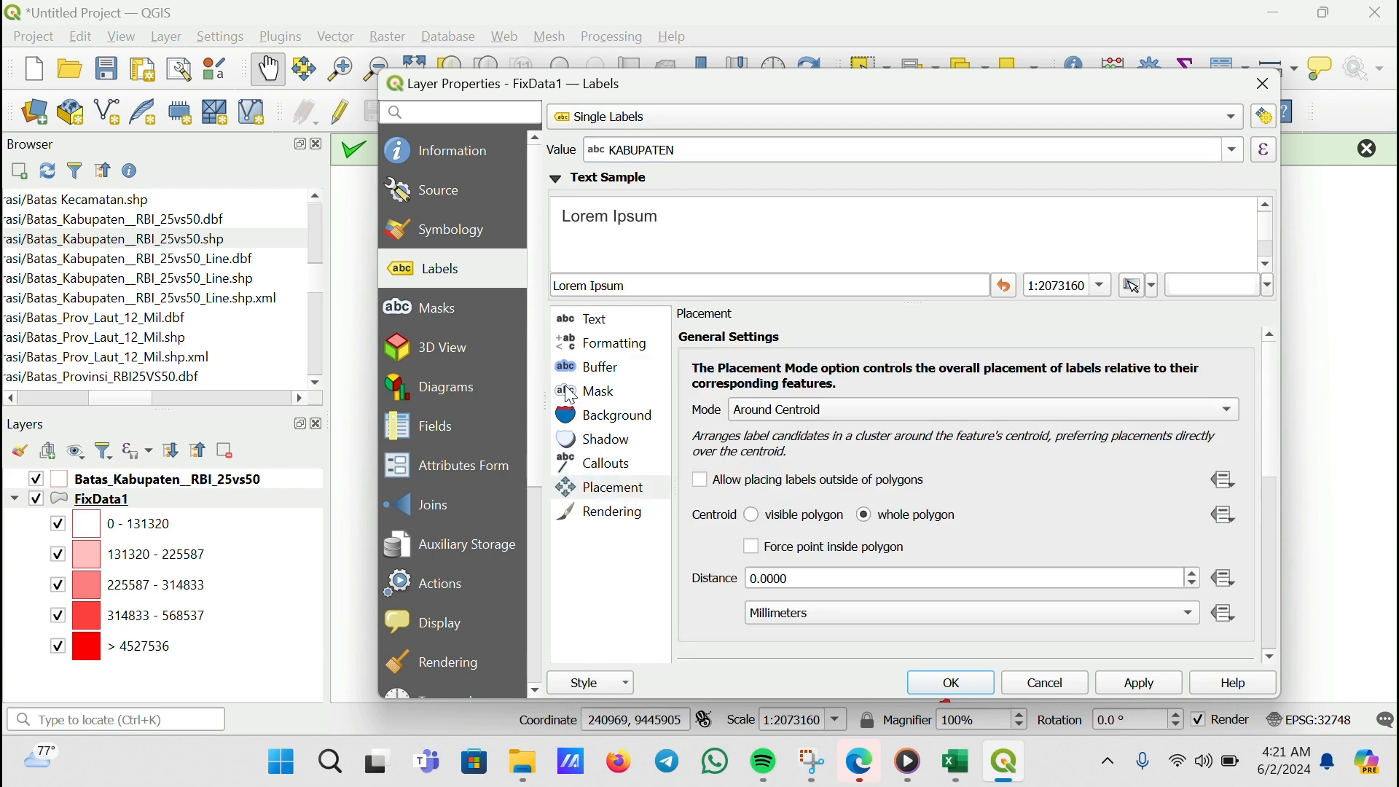
pyautogui.click(608, 351)
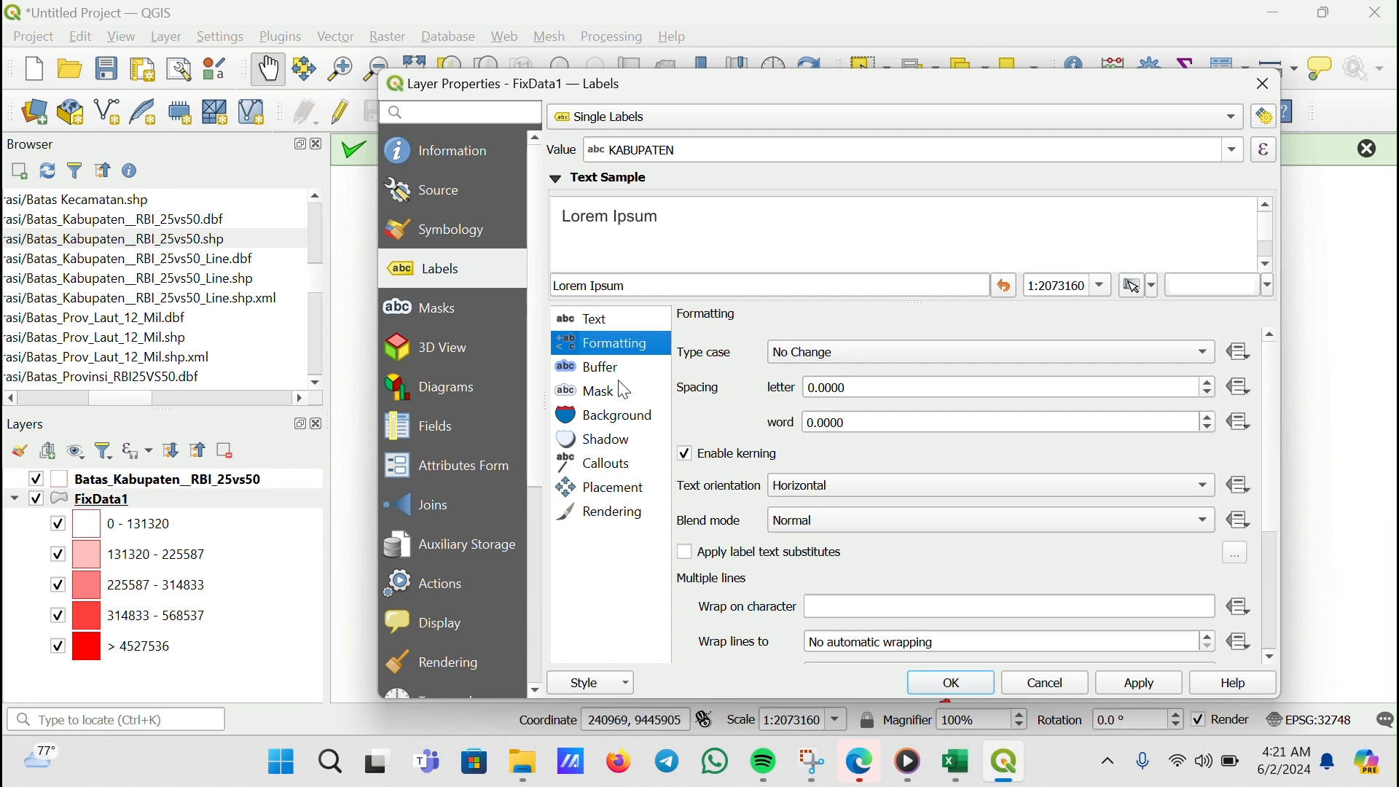
pyautogui.click(623, 393)
pyautogui.click(603, 368)
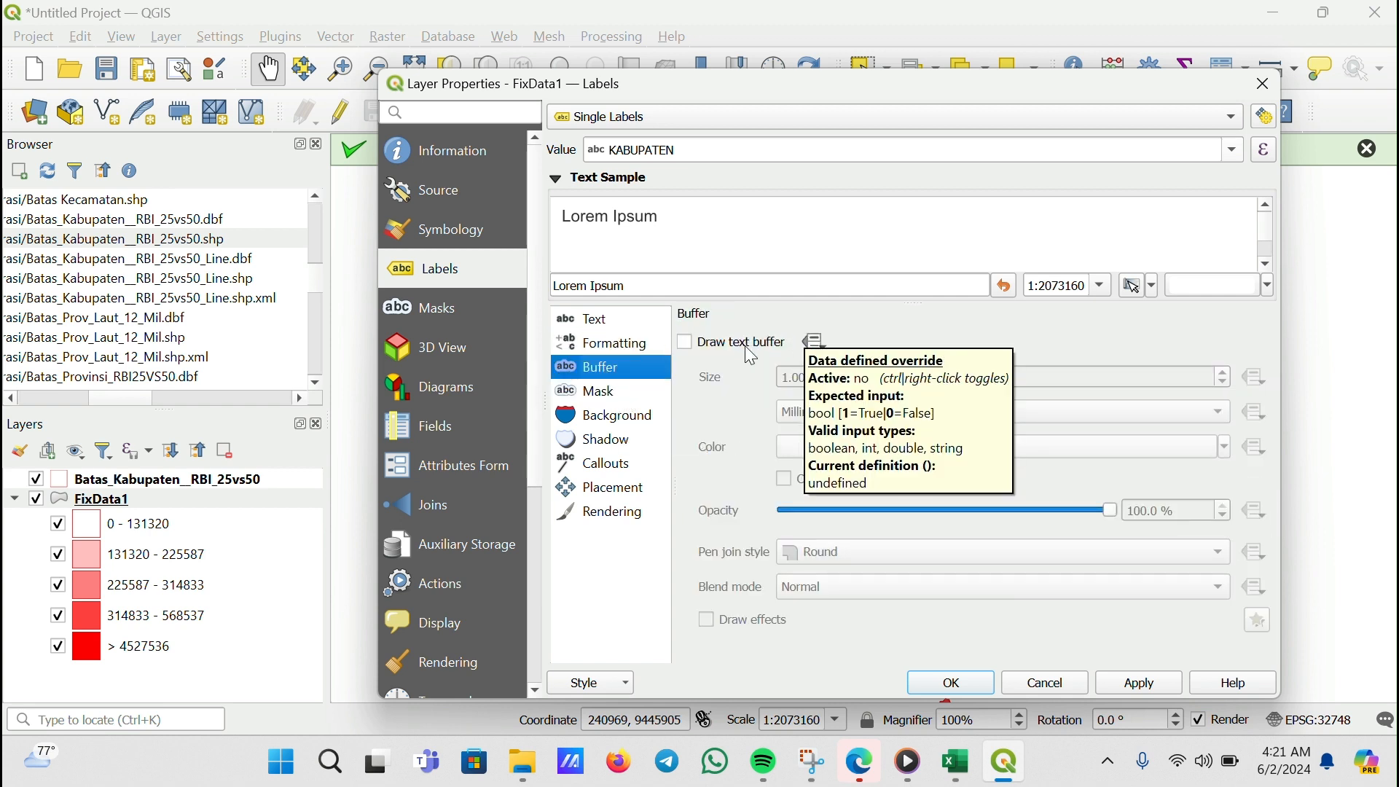
pyautogui.click(685, 346)
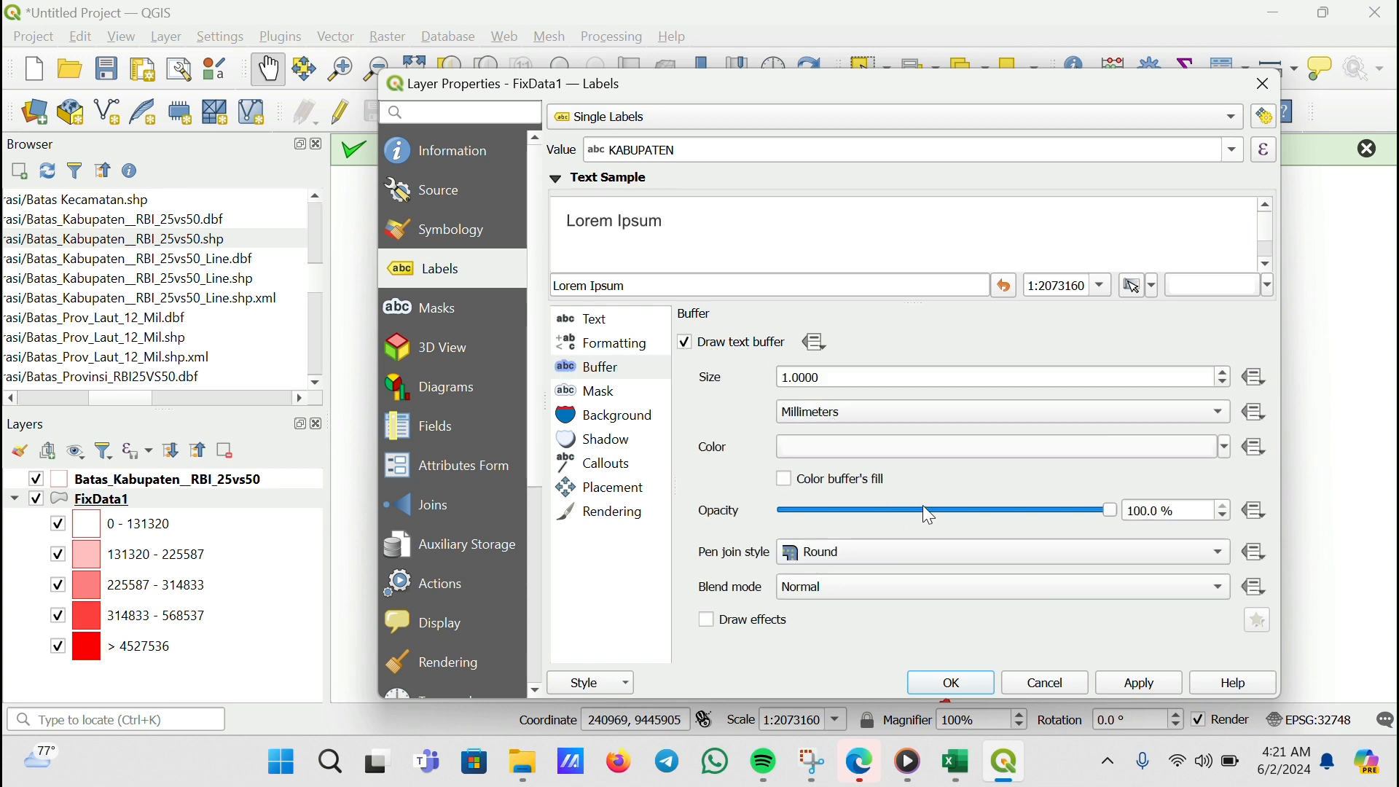
pyautogui.click(1142, 685)
pyautogui.click(976, 683)
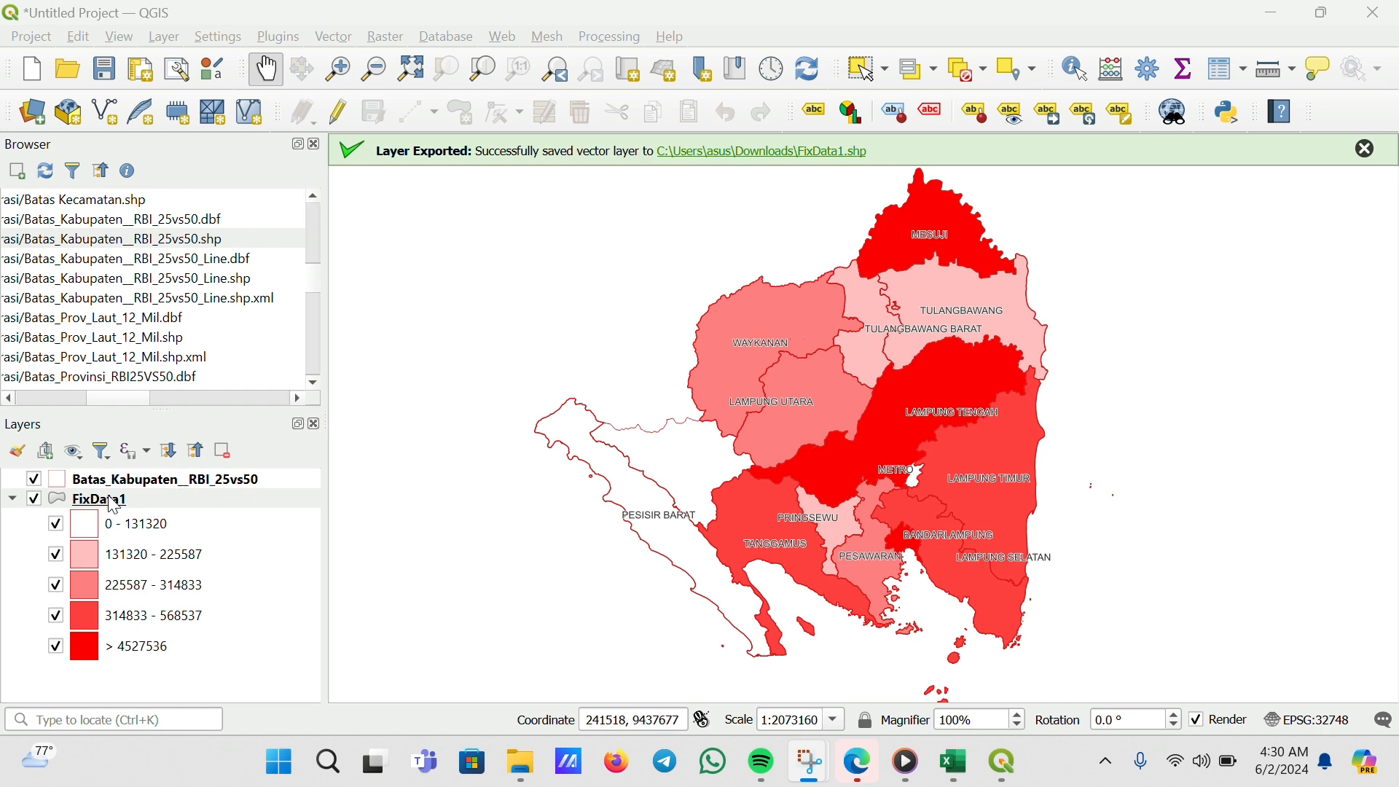
# Rename the FixData1 layer to "Jumlah Penduduk"
pyautogui.rightClick(111, 500)
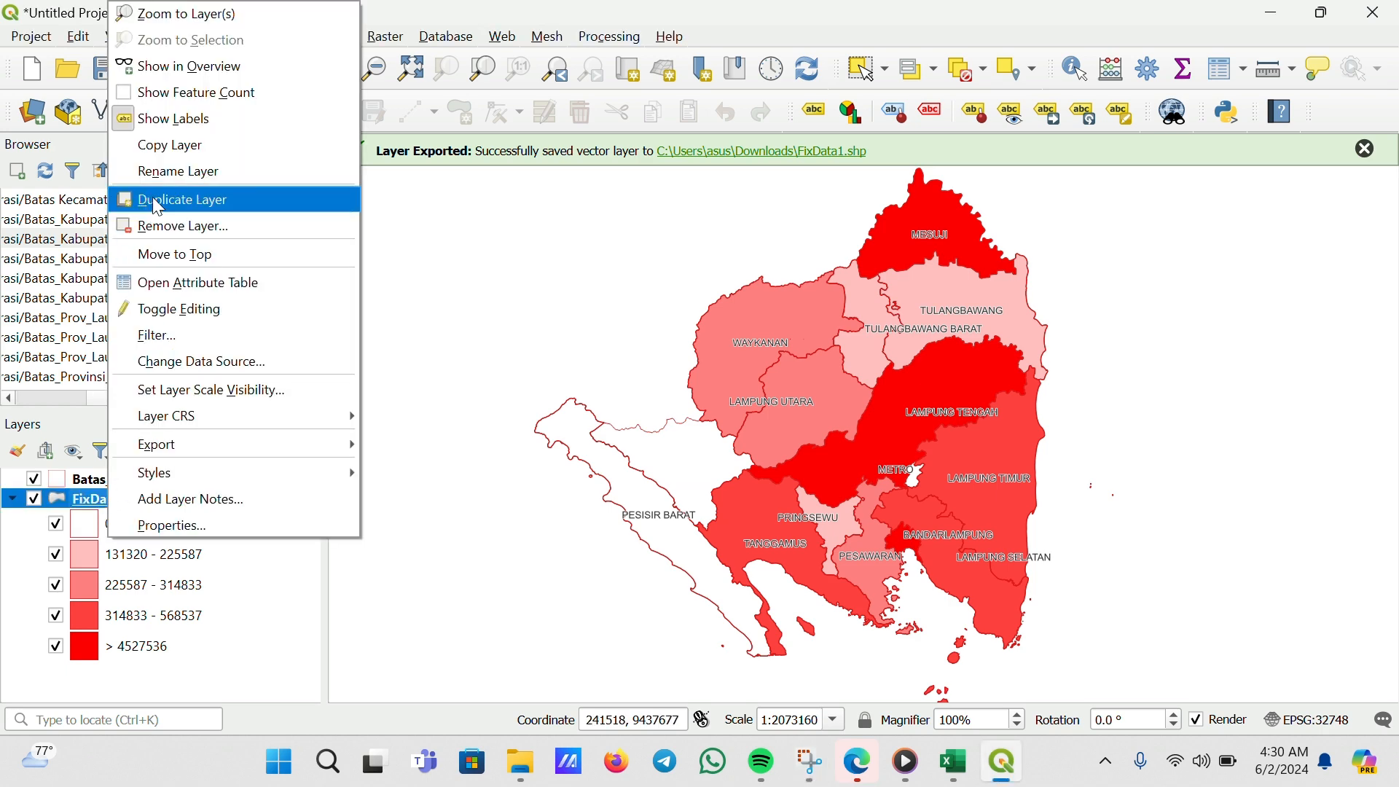
pyautogui.click(180, 173)
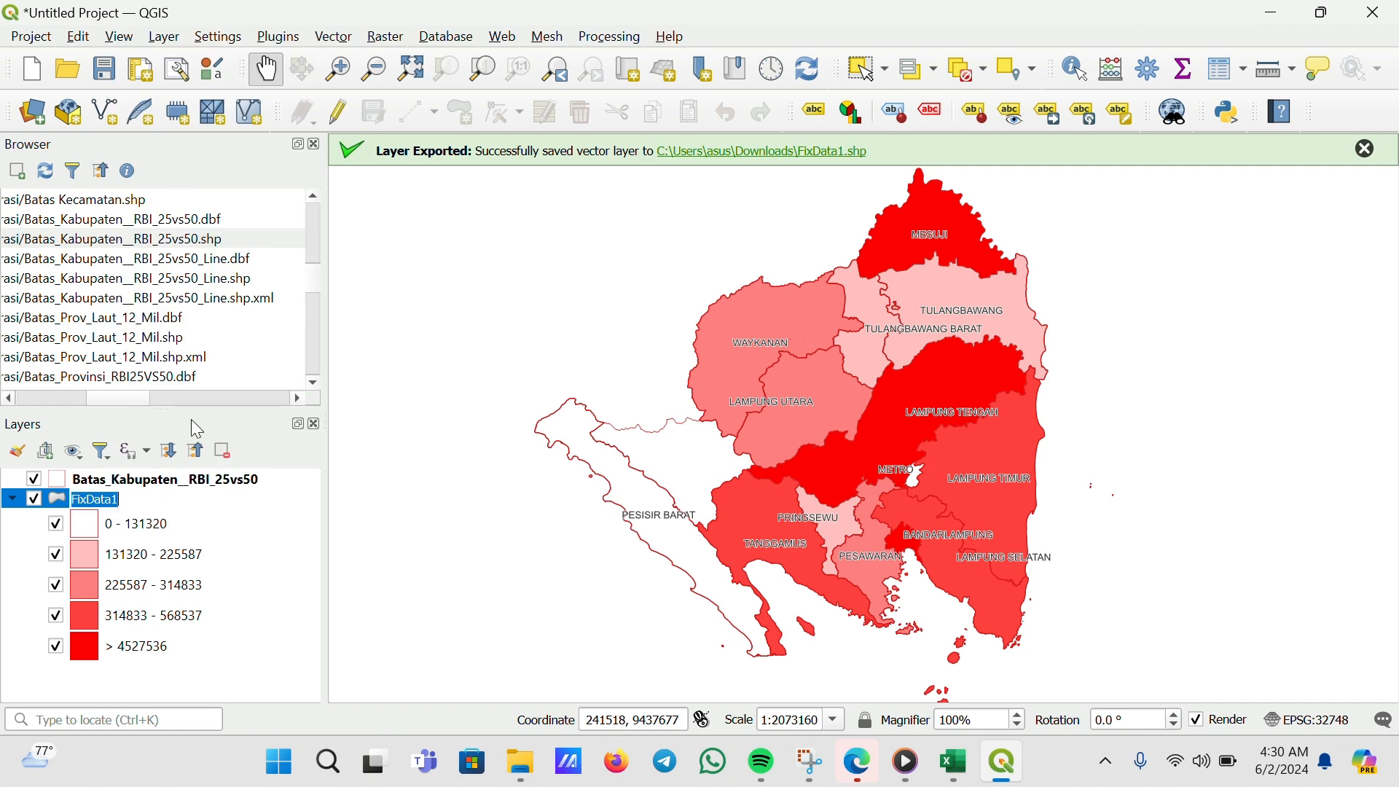
pyautogui.press('BackSpace')
pyautogui.write('Jumlah Penduduk')
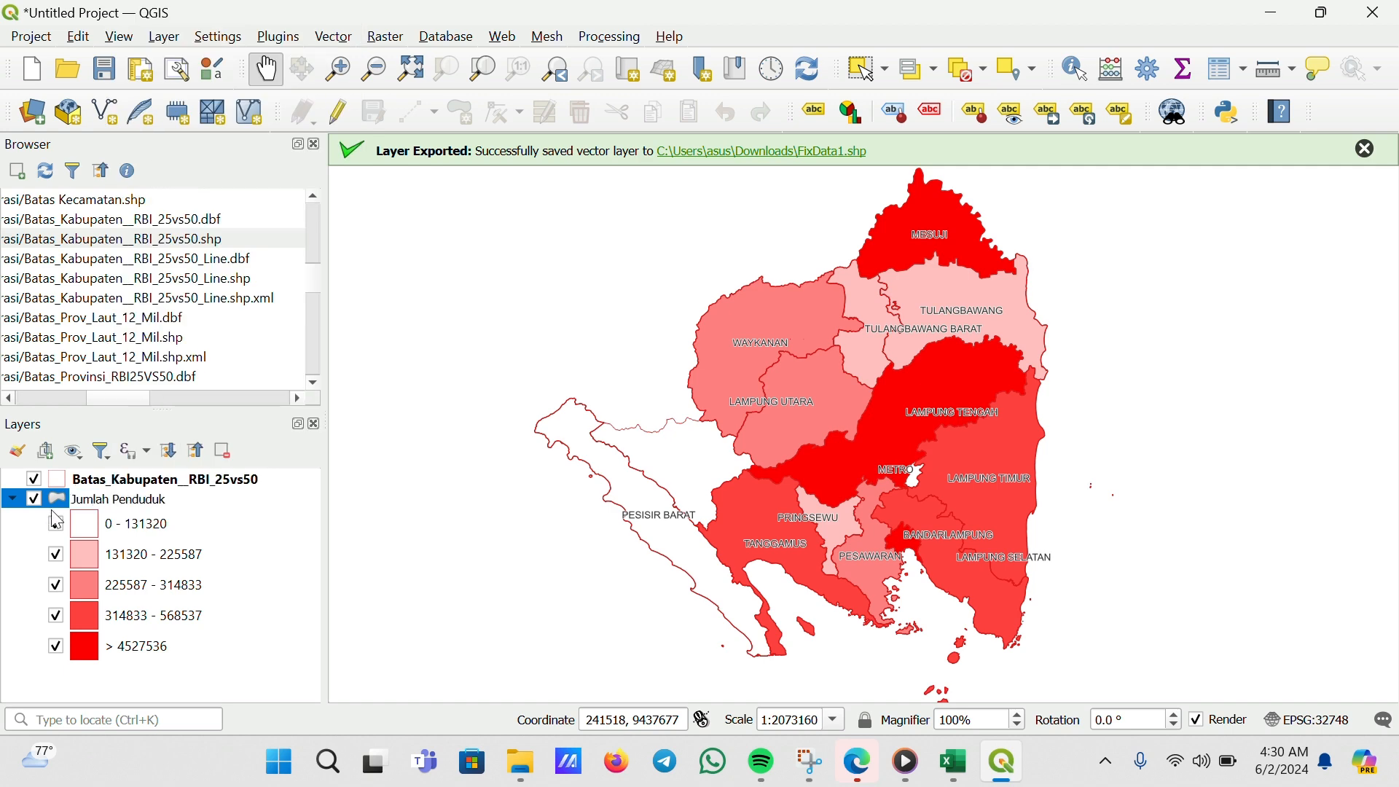
# Duplicate the Jumlah Penduduk layer
pyautogui.click(456, 313)
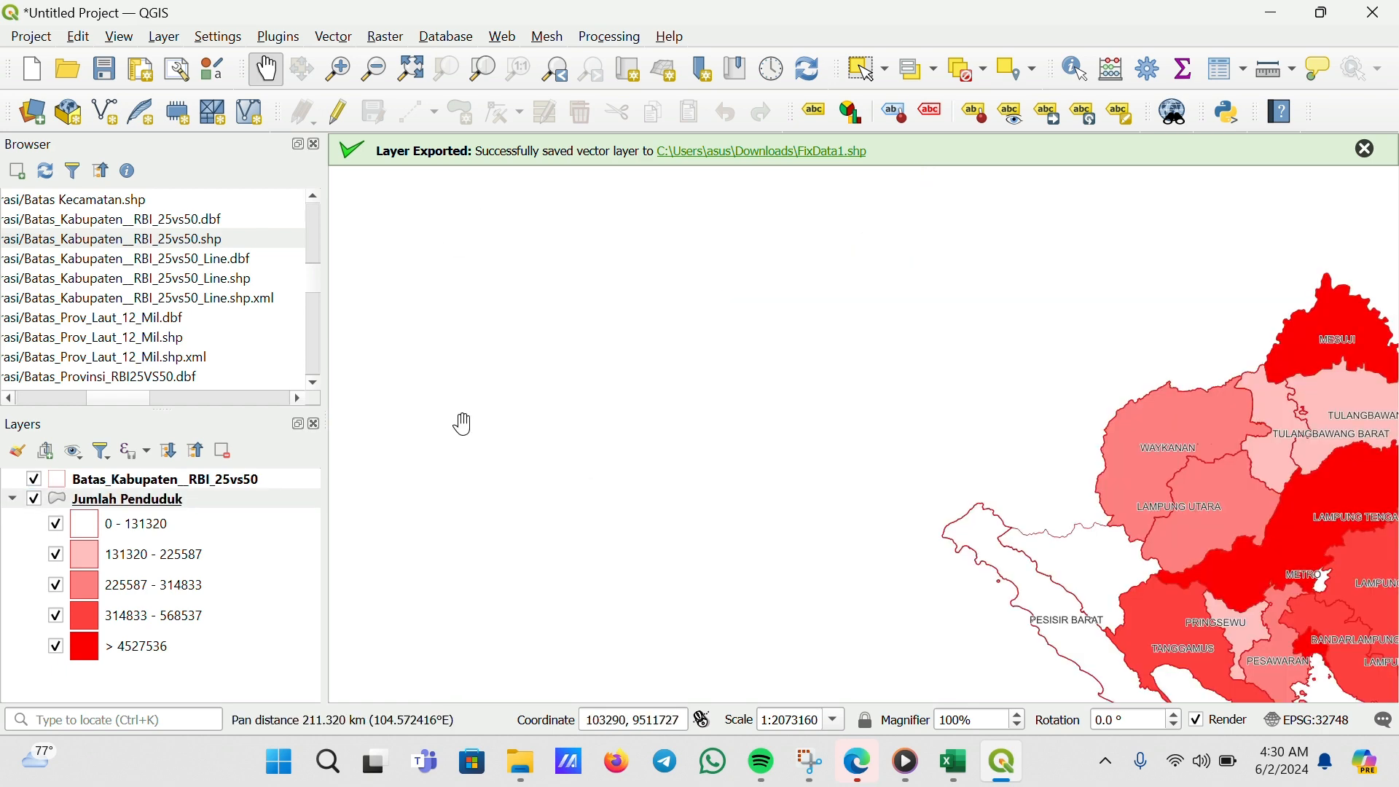
pyautogui.moveTo(837, 485); pyautogui.dragTo(352, 381)
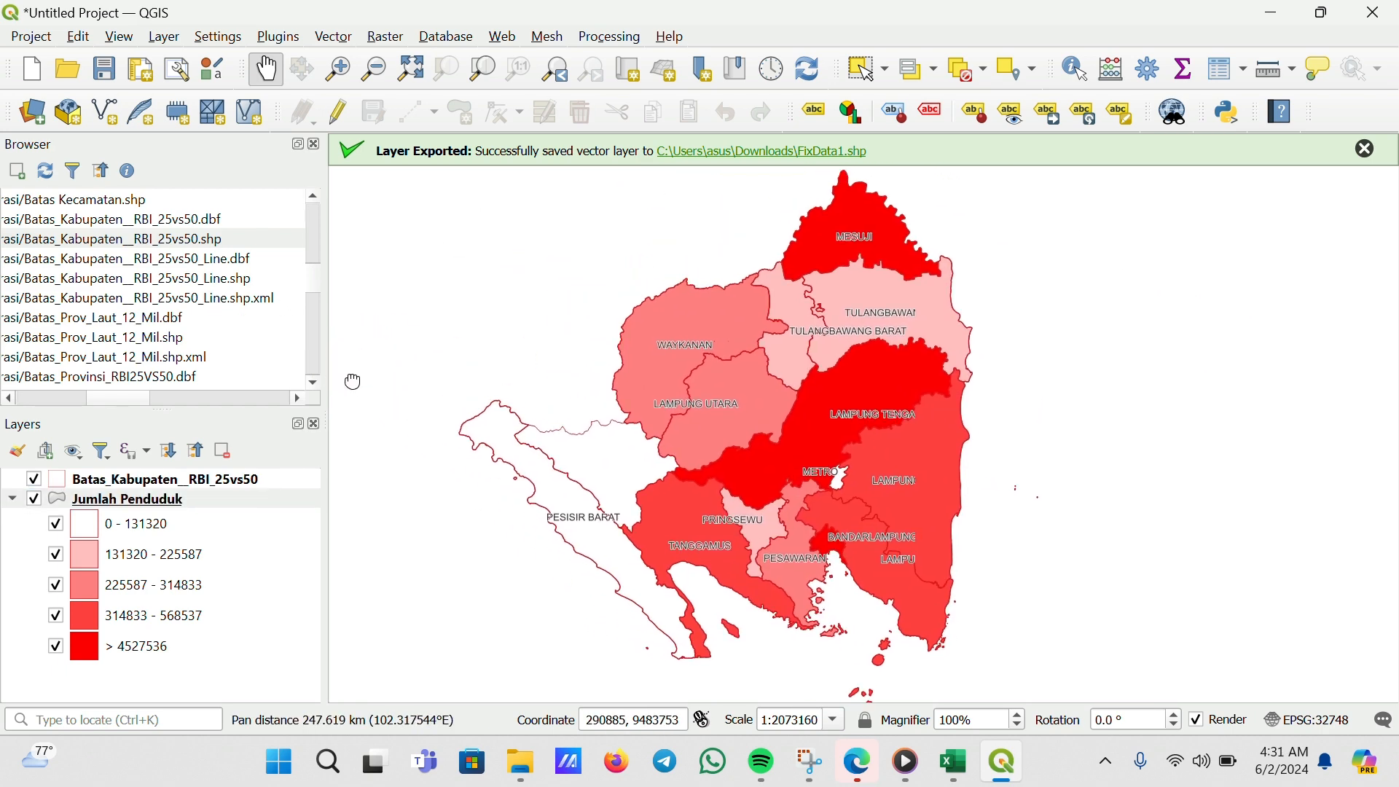
pyautogui.rightClick(134, 508)
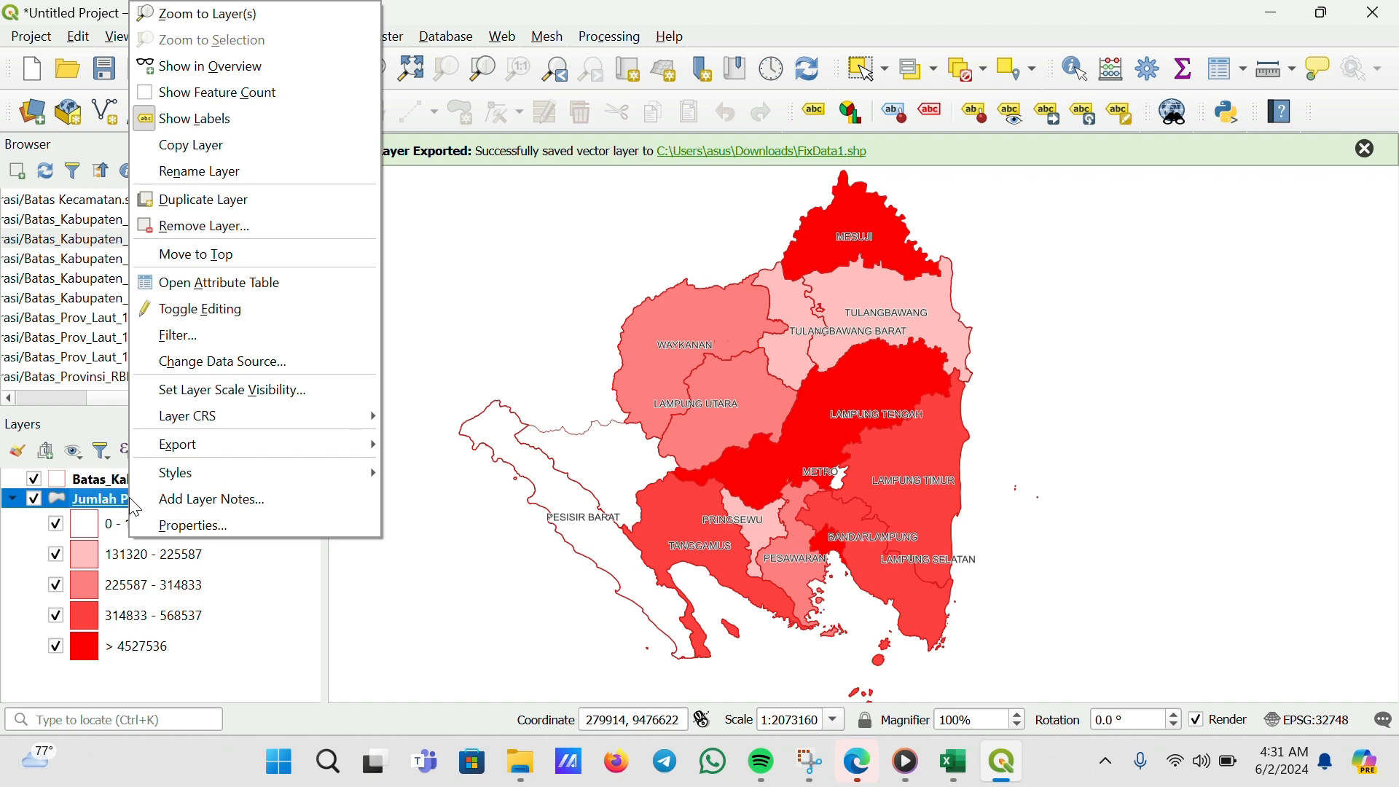
pyautogui.click(228, 210)
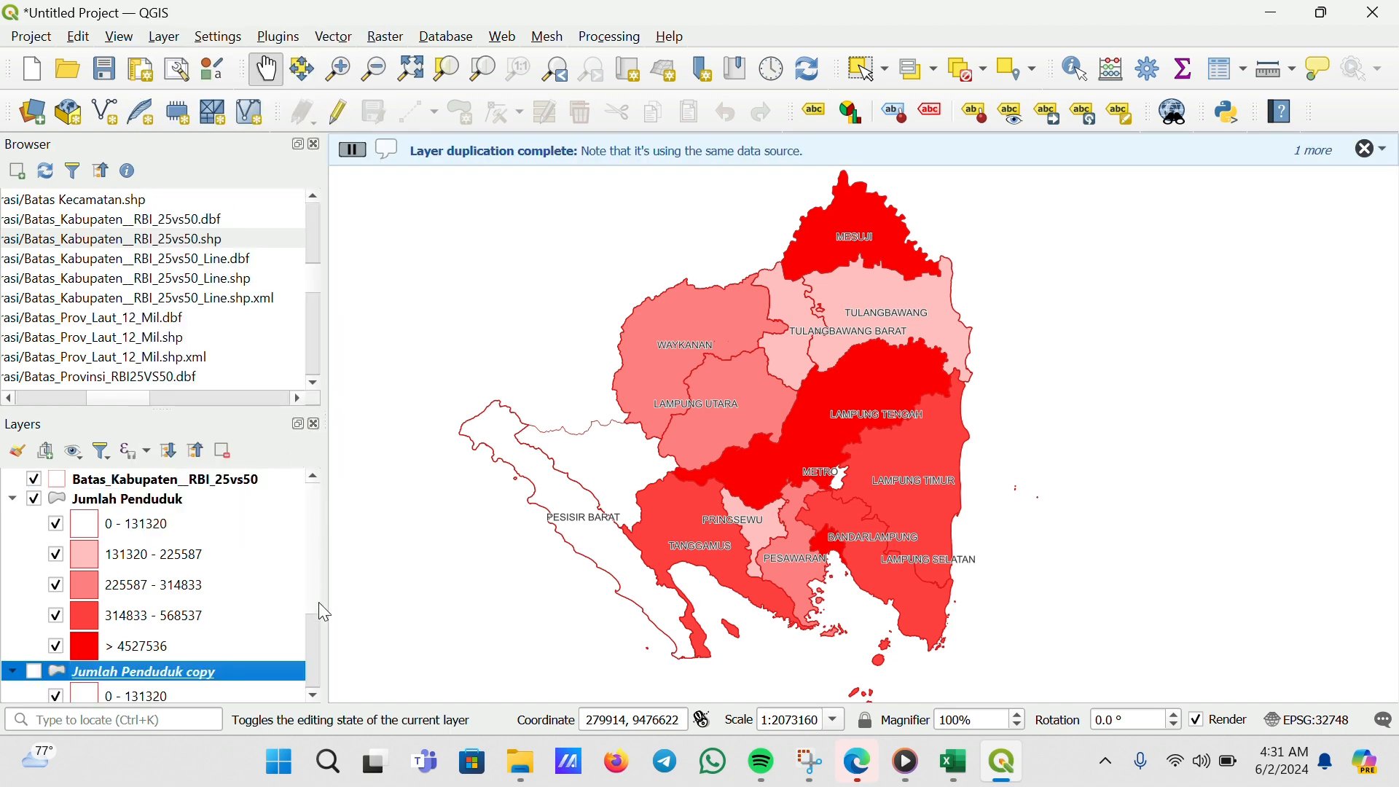
# Rename the duplicated layer to "Kepadatan Penduduk"
pyautogui.scroll(-3, 313, 627)
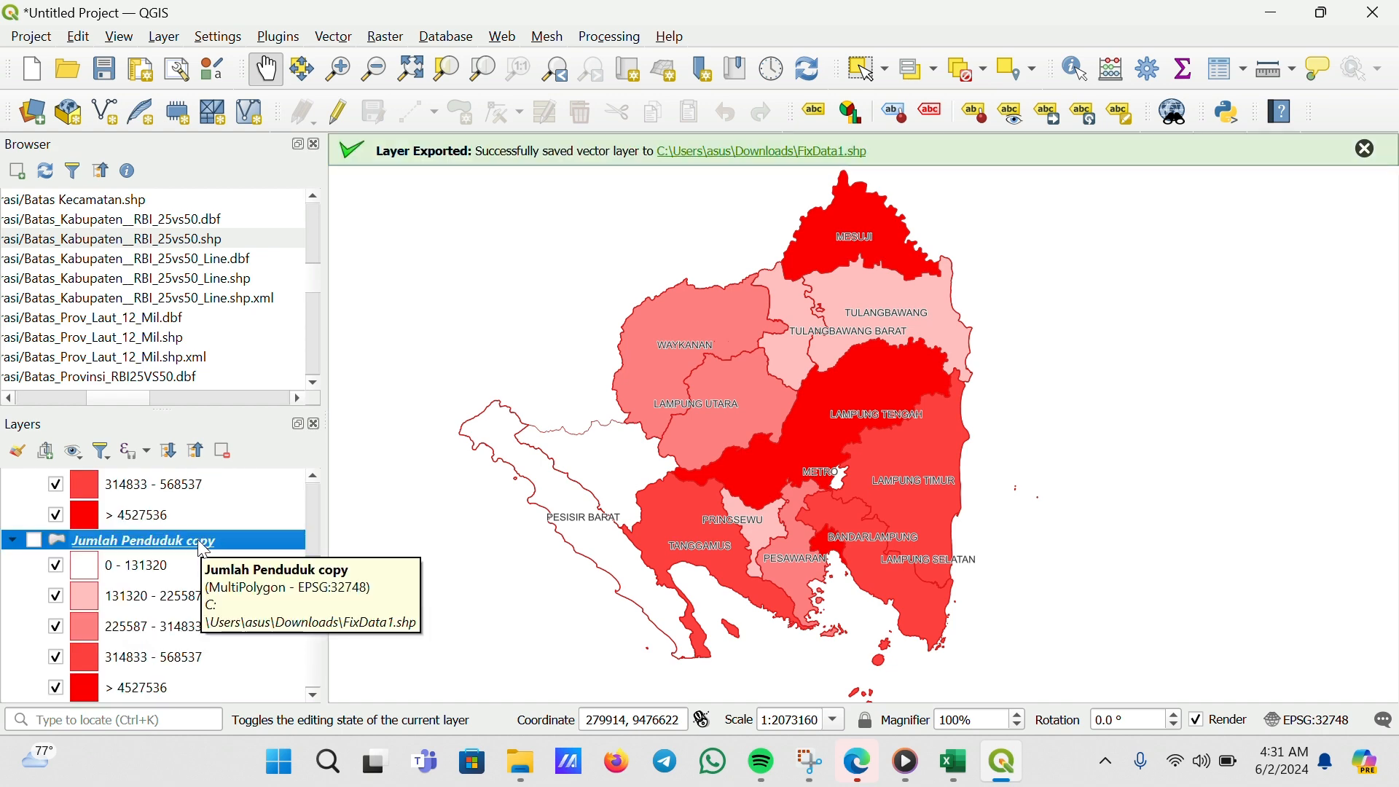
pyautogui.rightClick(161, 541)
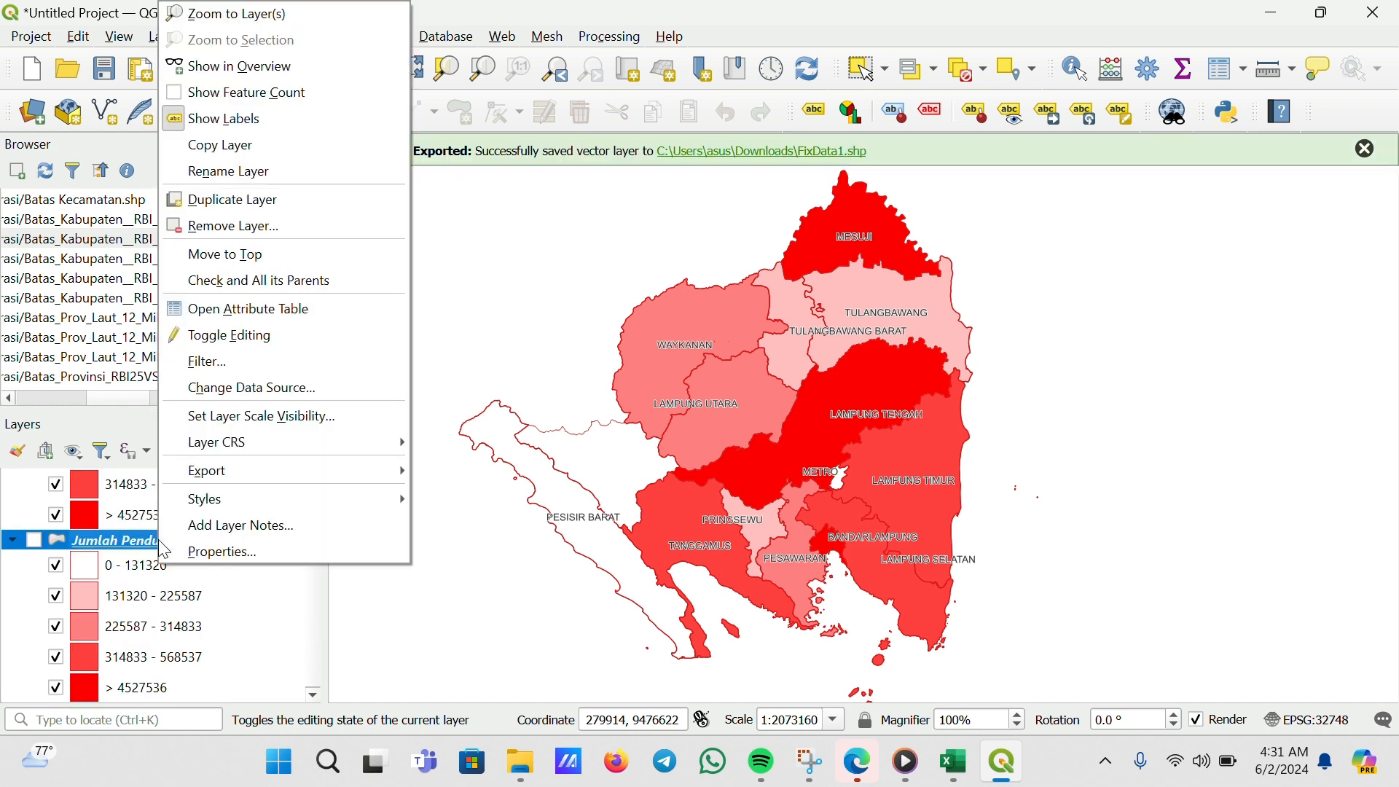
pyautogui.click(233, 173)
pyautogui.write('K')
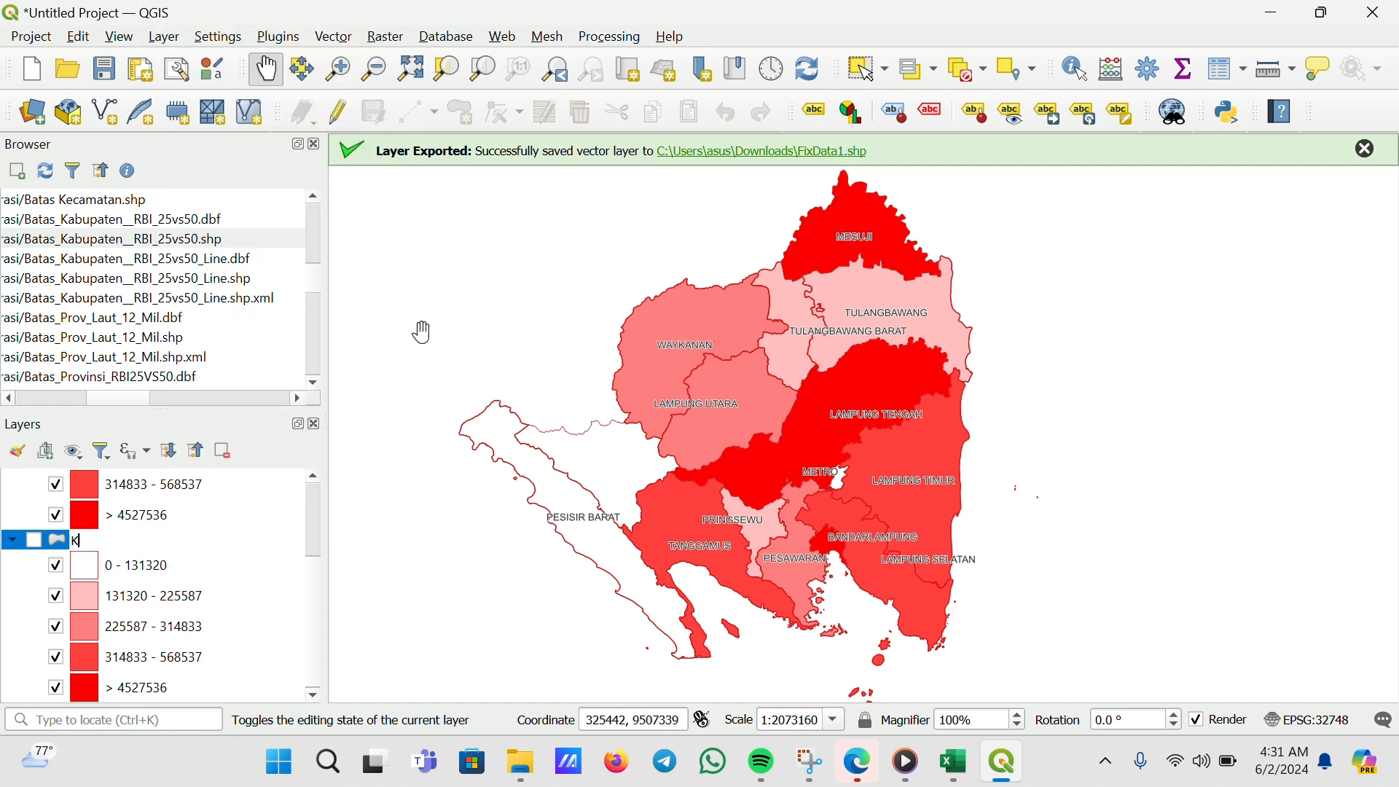
pyautogui.write('epadatan Penduduk')
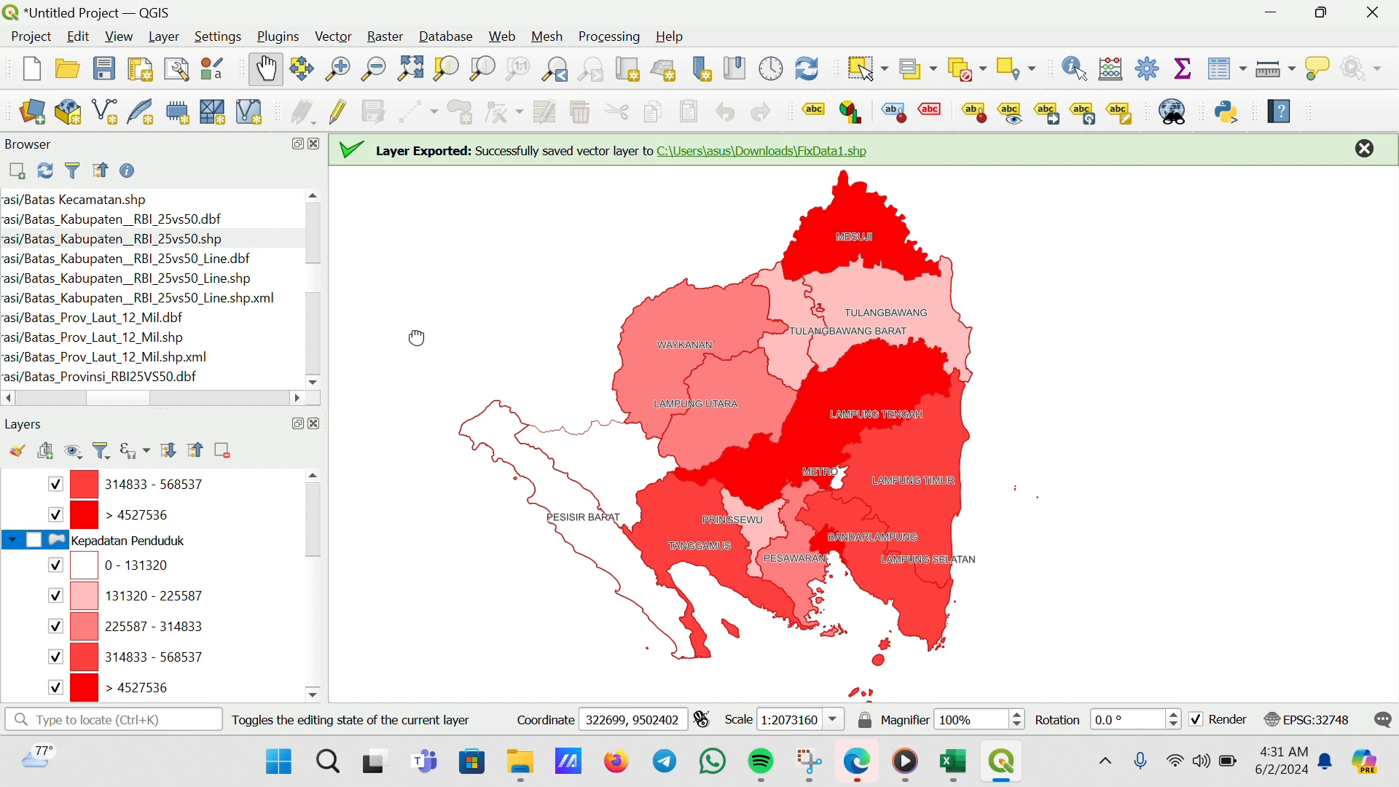
# Restyle Kepadatan Penduduk as graduated on the Kepadatan field, reclassify it, and apply
pyautogui.moveTo(415, 339); pyautogui.dragTo(443, 366)
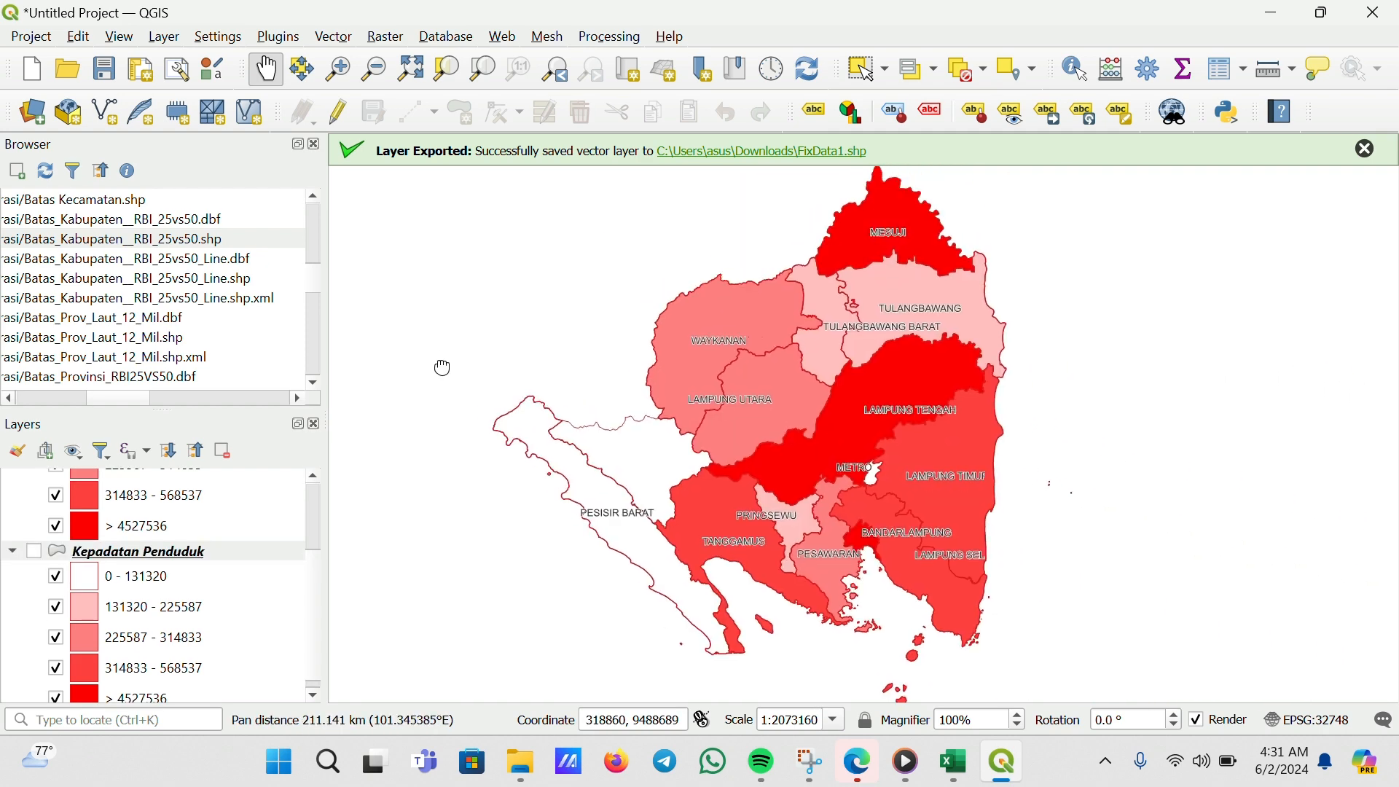
pyautogui.click(307, 504)
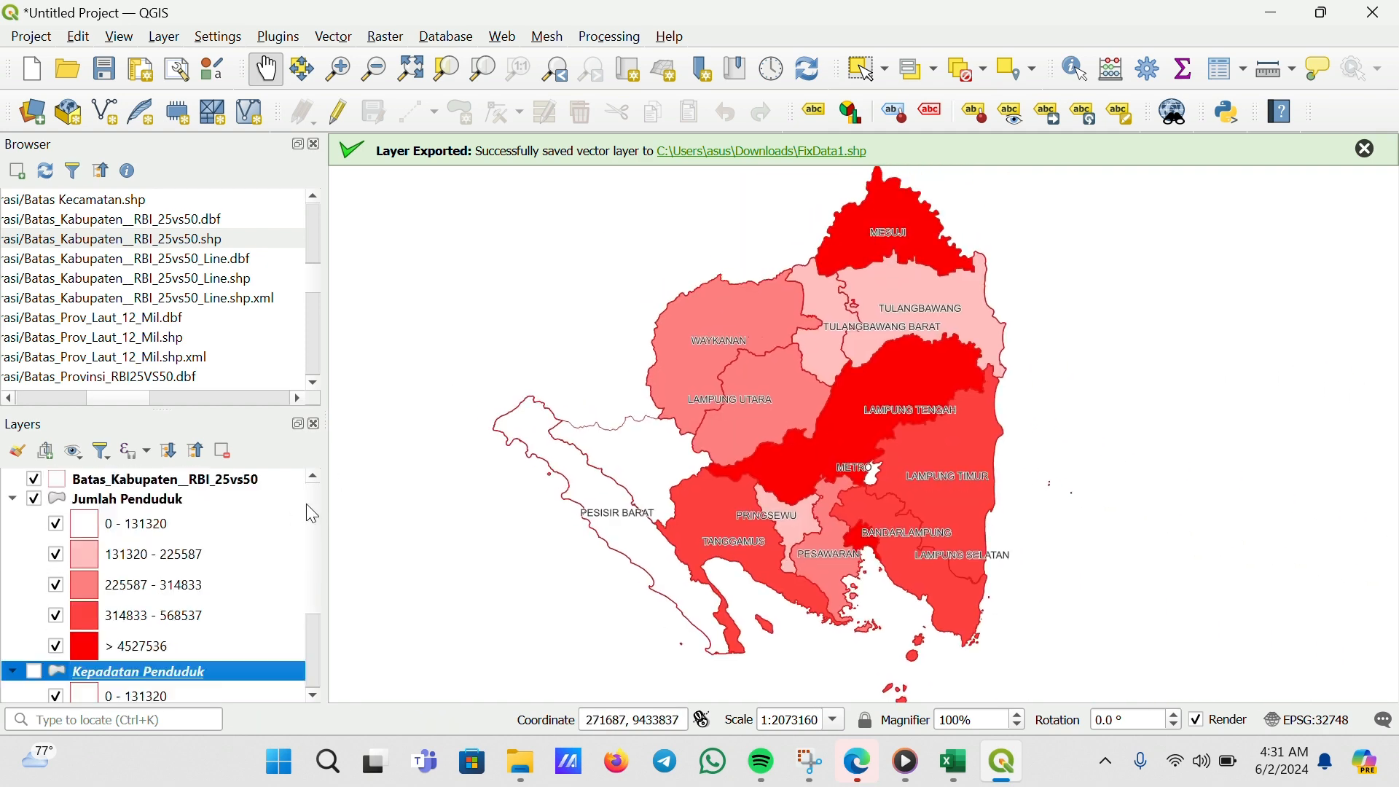
pyautogui.scroll(-3, 314, 627)
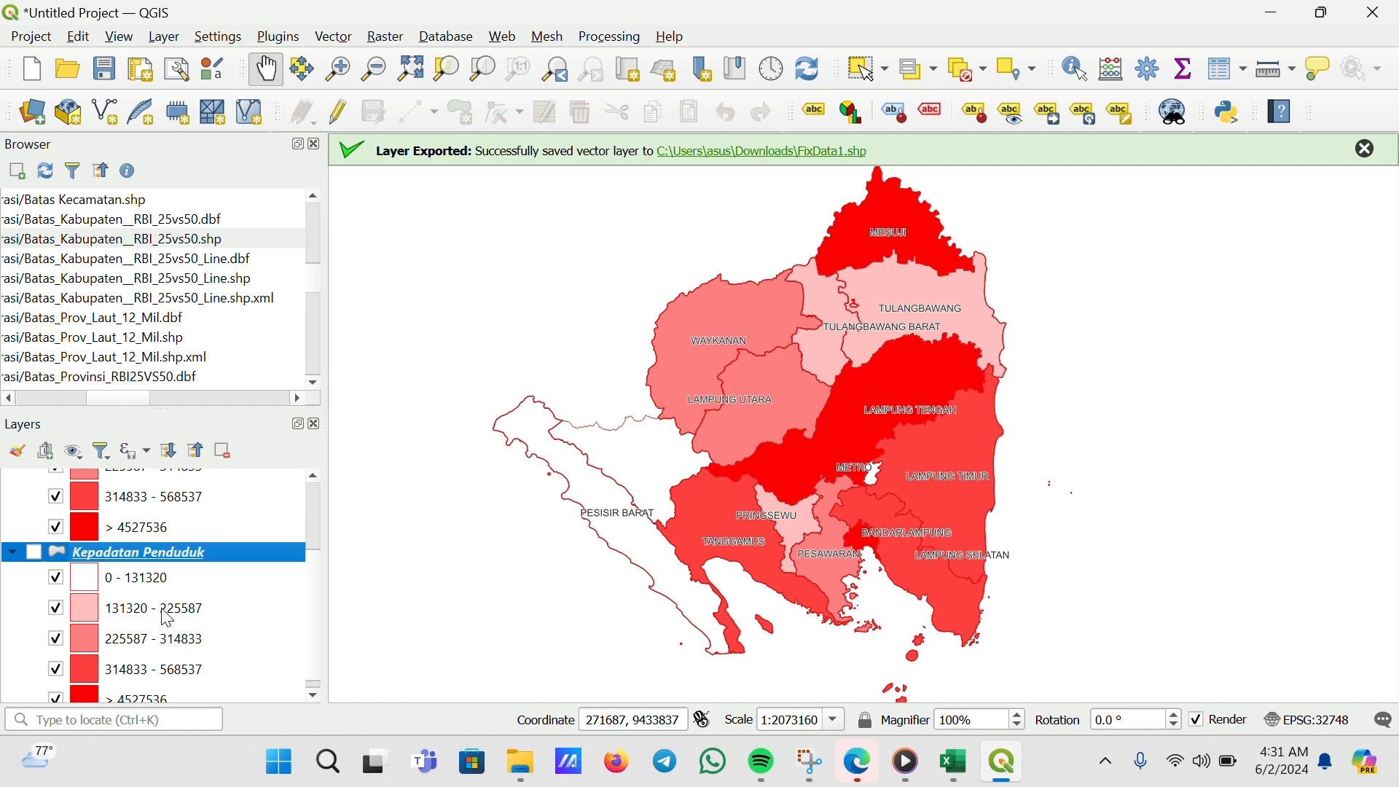
pyautogui.rightClick(129, 554)
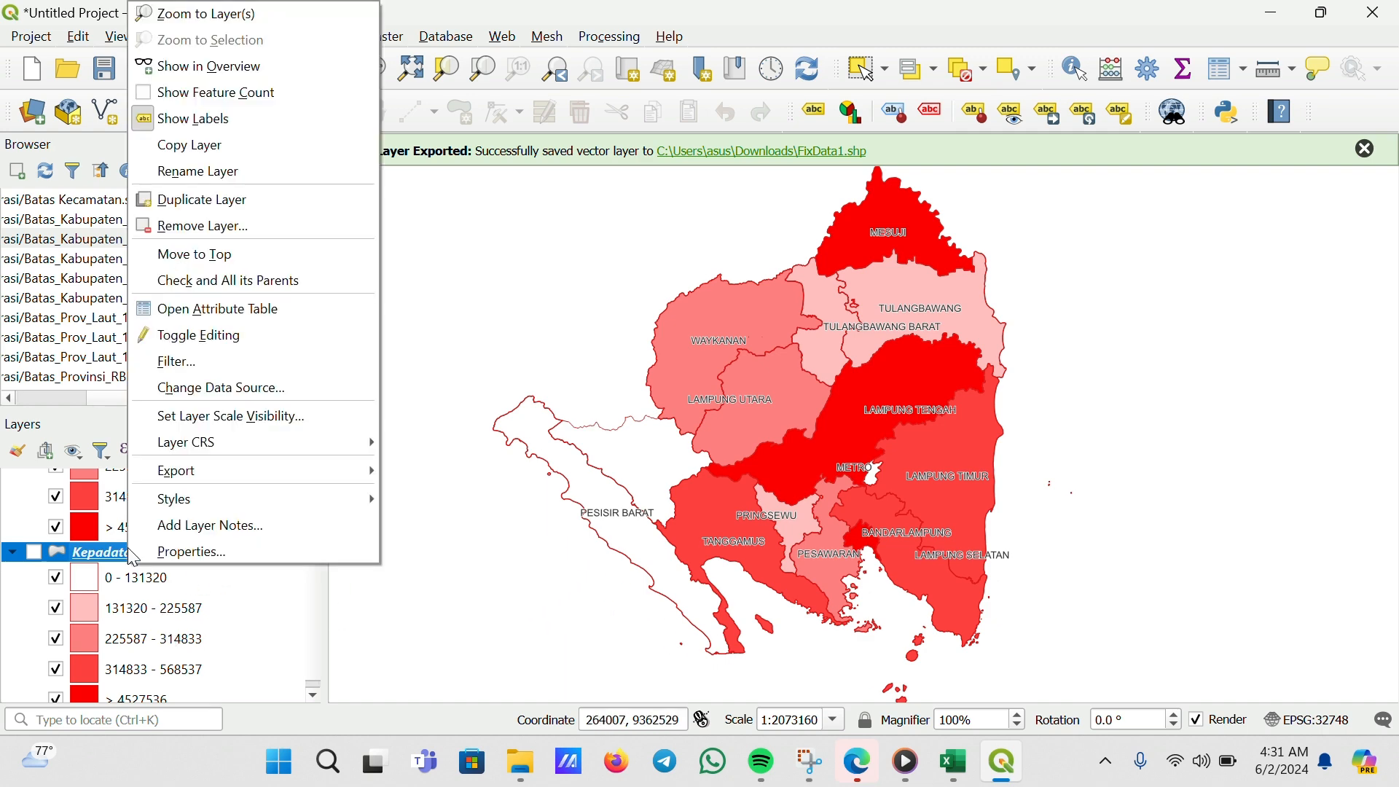
pyautogui.click(239, 553)
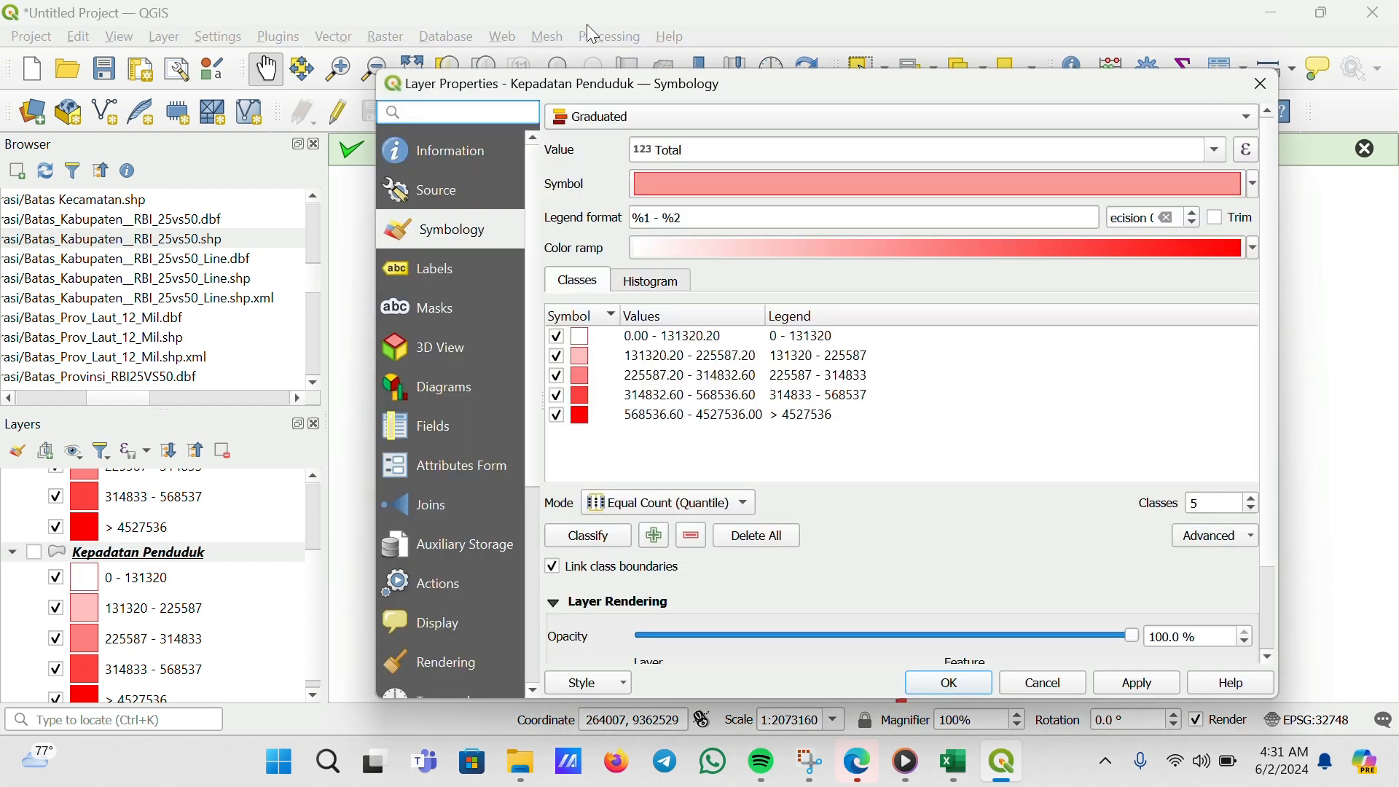
pyautogui.click(600, 28)
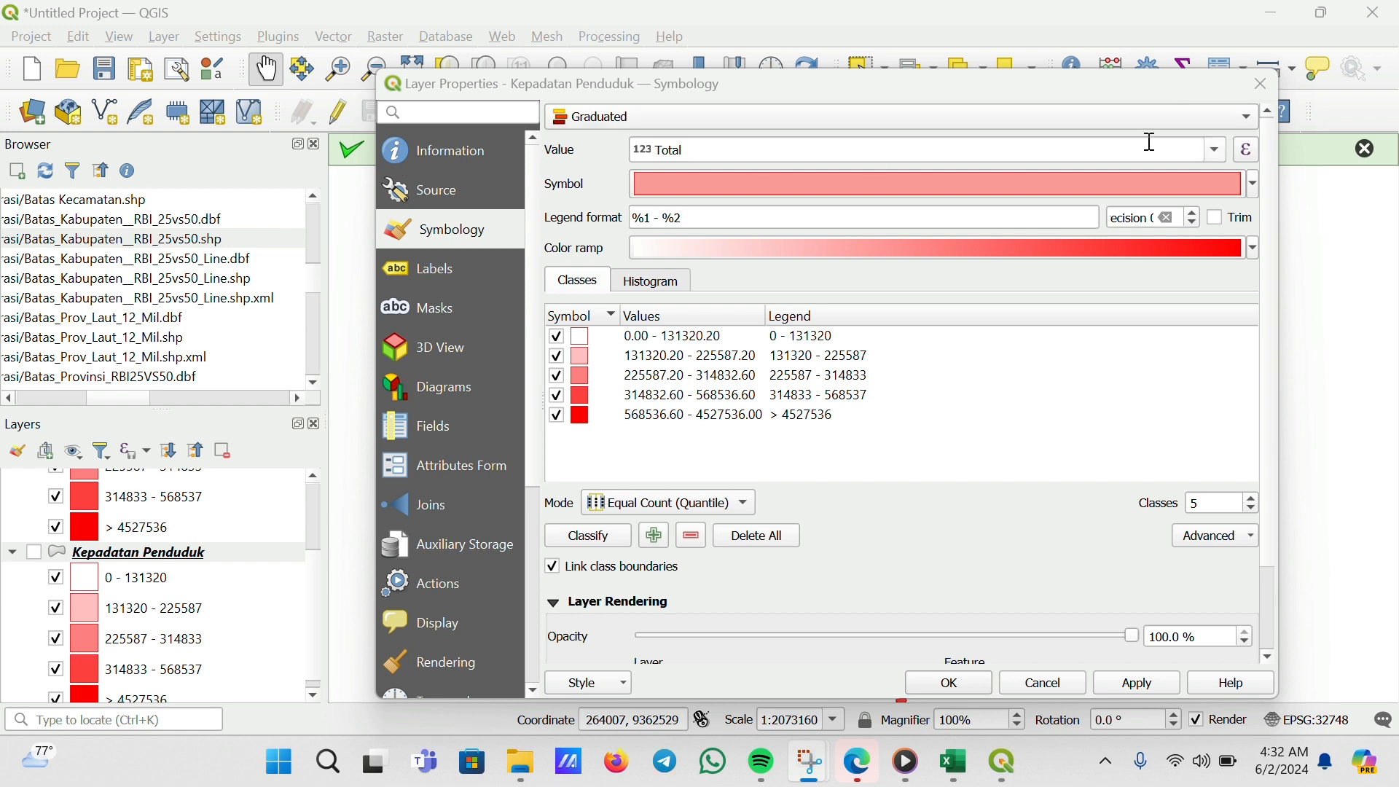
pyautogui.click(1216, 151)
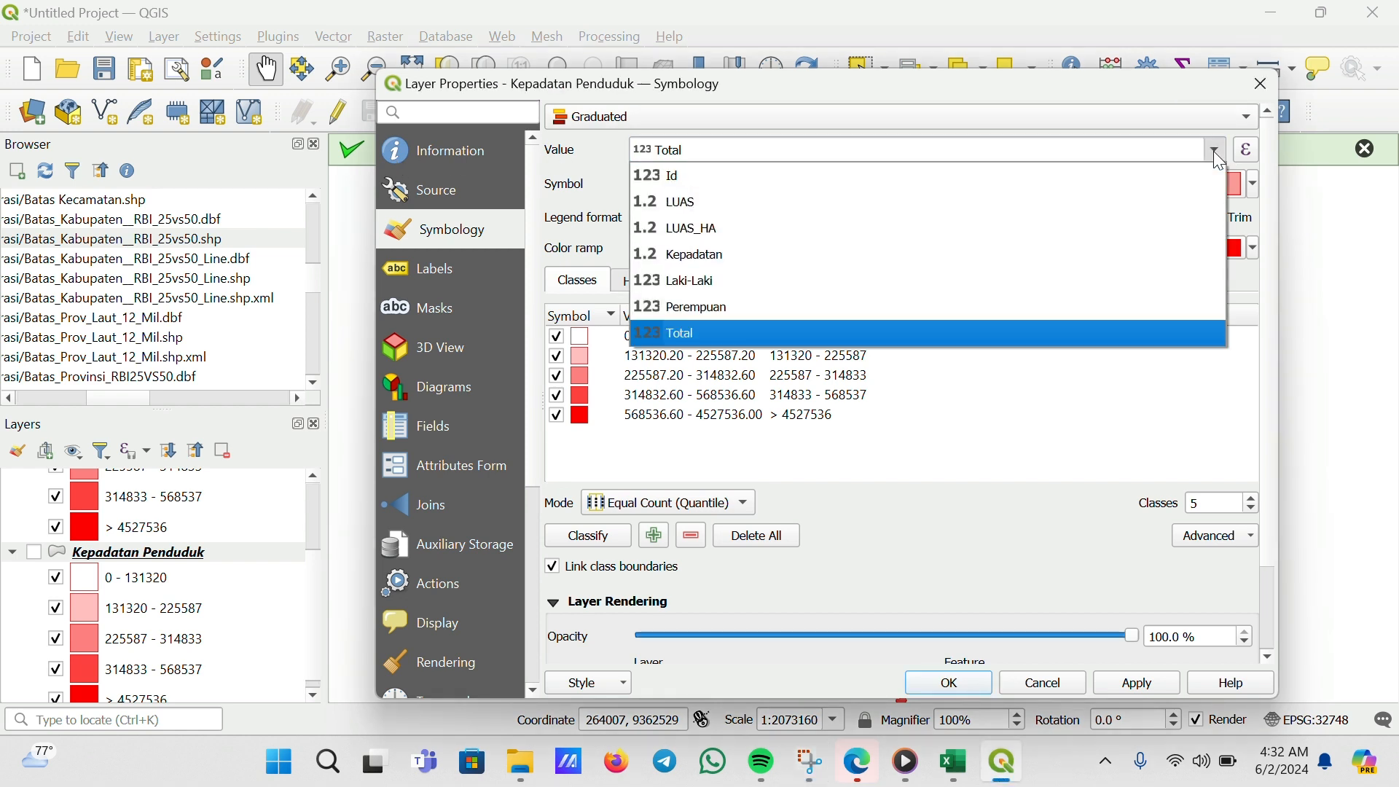
pyautogui.click(686, 257)
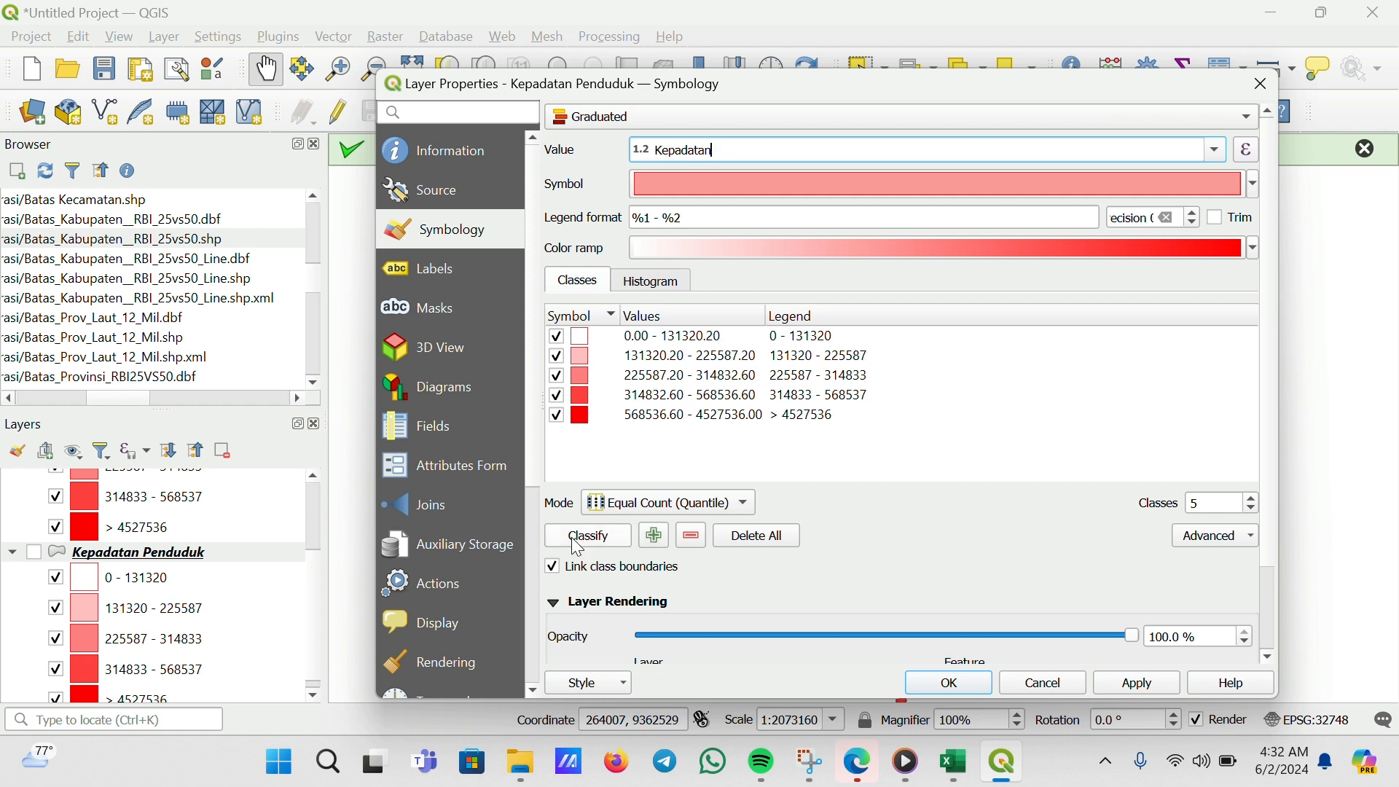
pyautogui.click(599, 538)
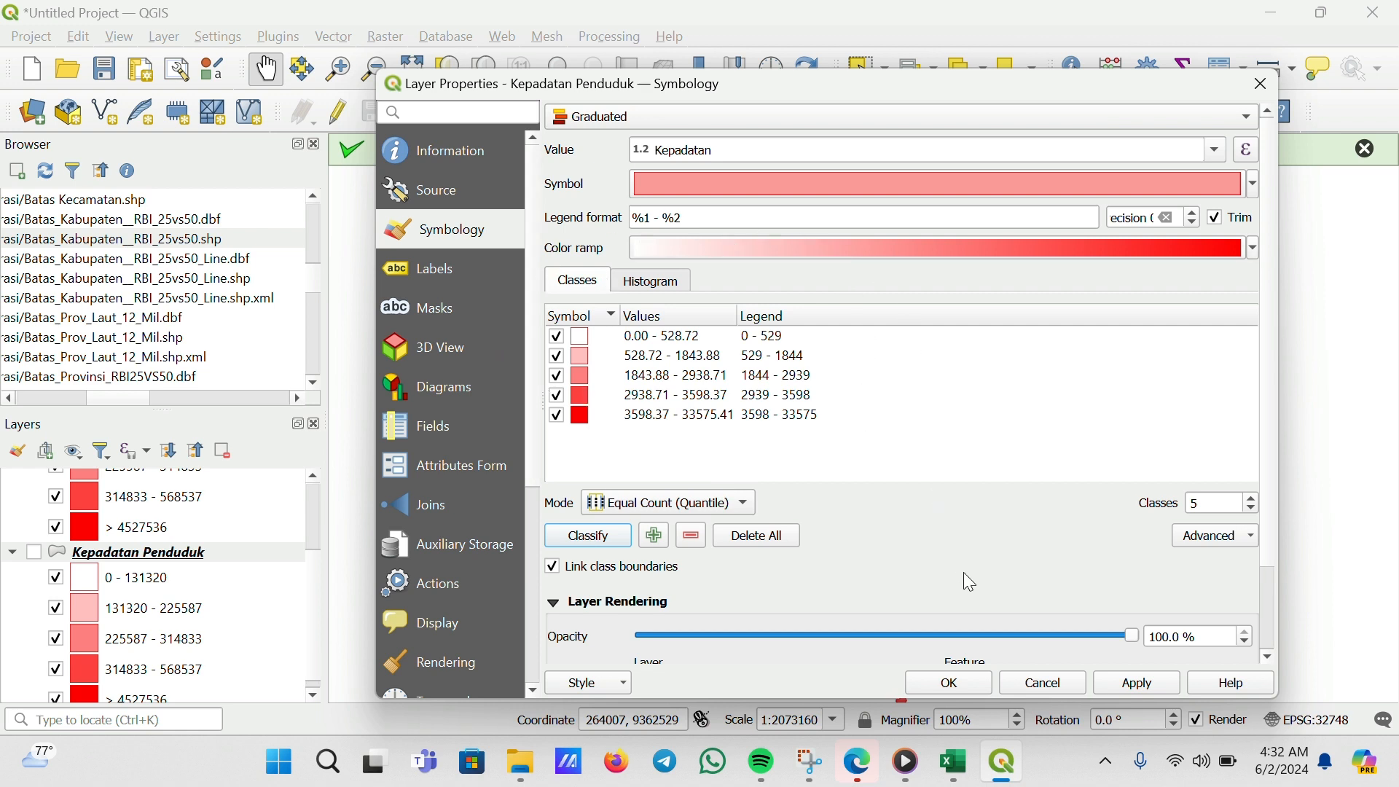
pyautogui.click(972, 682)
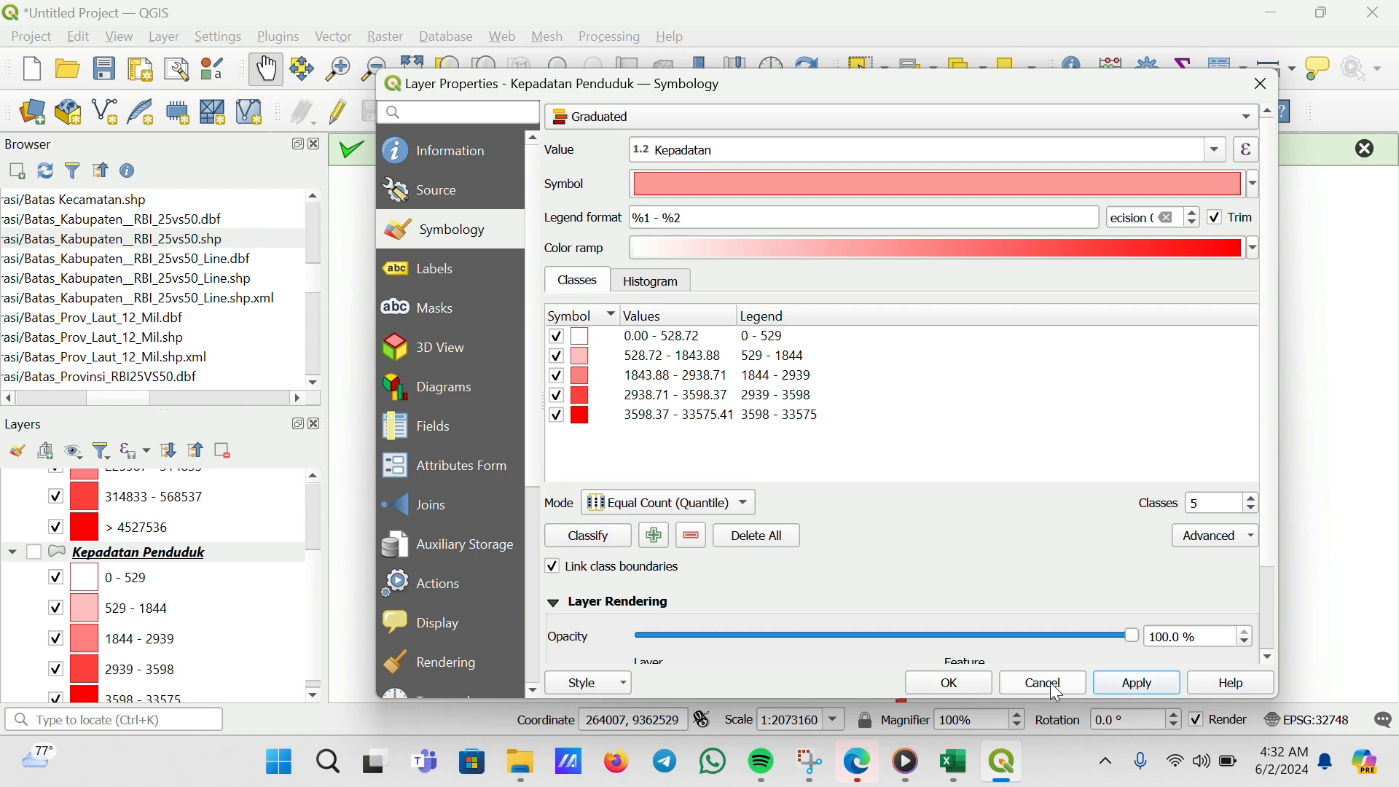
pyautogui.scroll(-2, 247, 547)
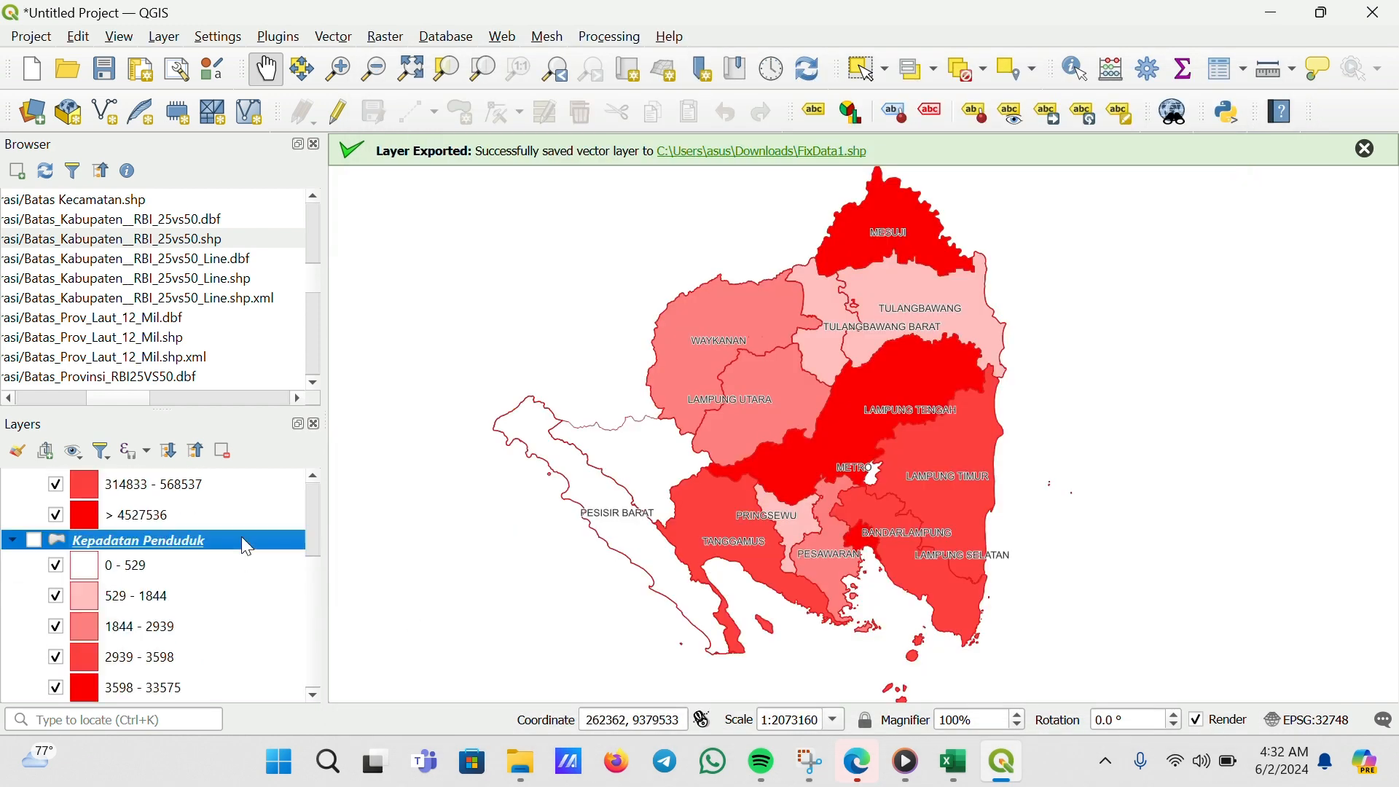
pyautogui.scroll(4, 197, 581)
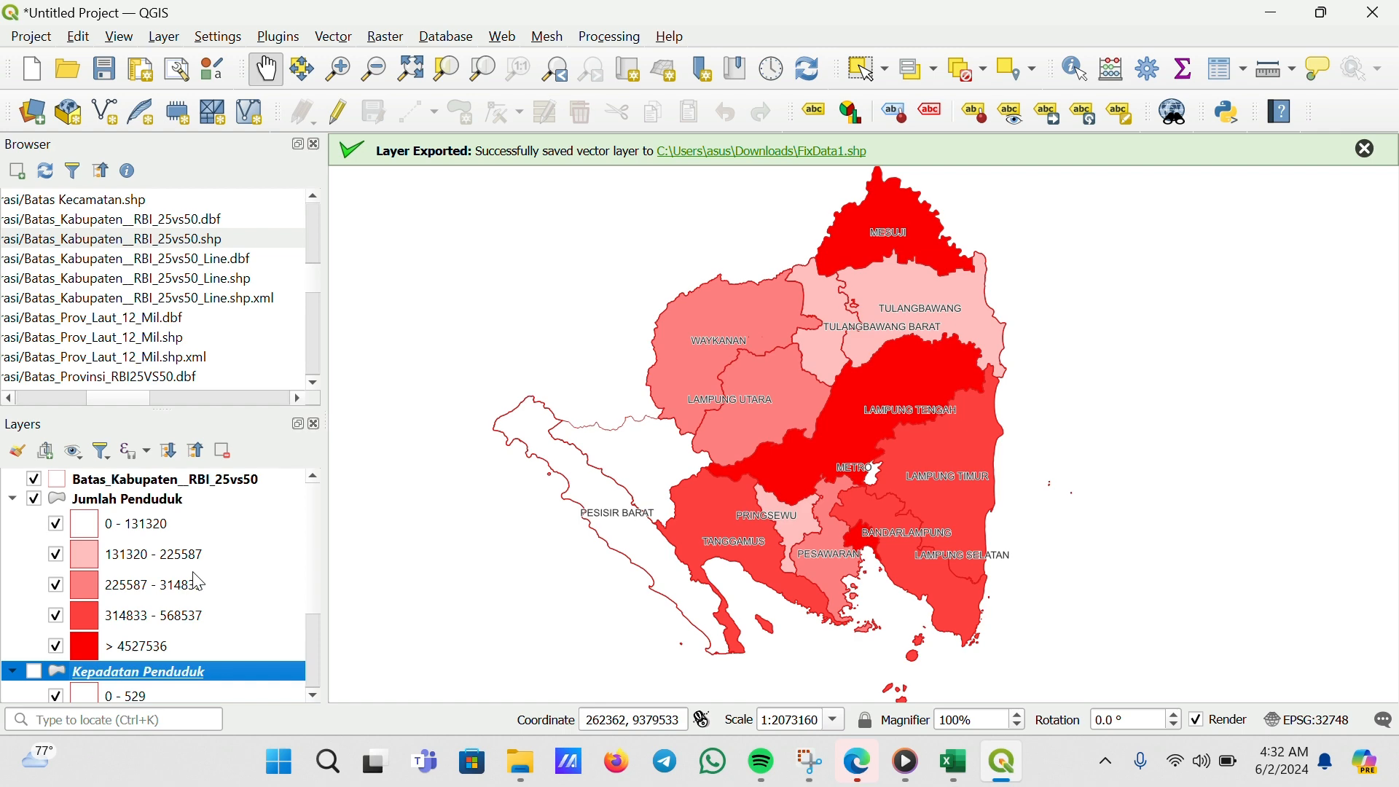
# Change the legend of the highest Kepadatan Penduduk class to "> 33575" and confirm the layer properties
pyautogui.scroll(-4, 197, 582)
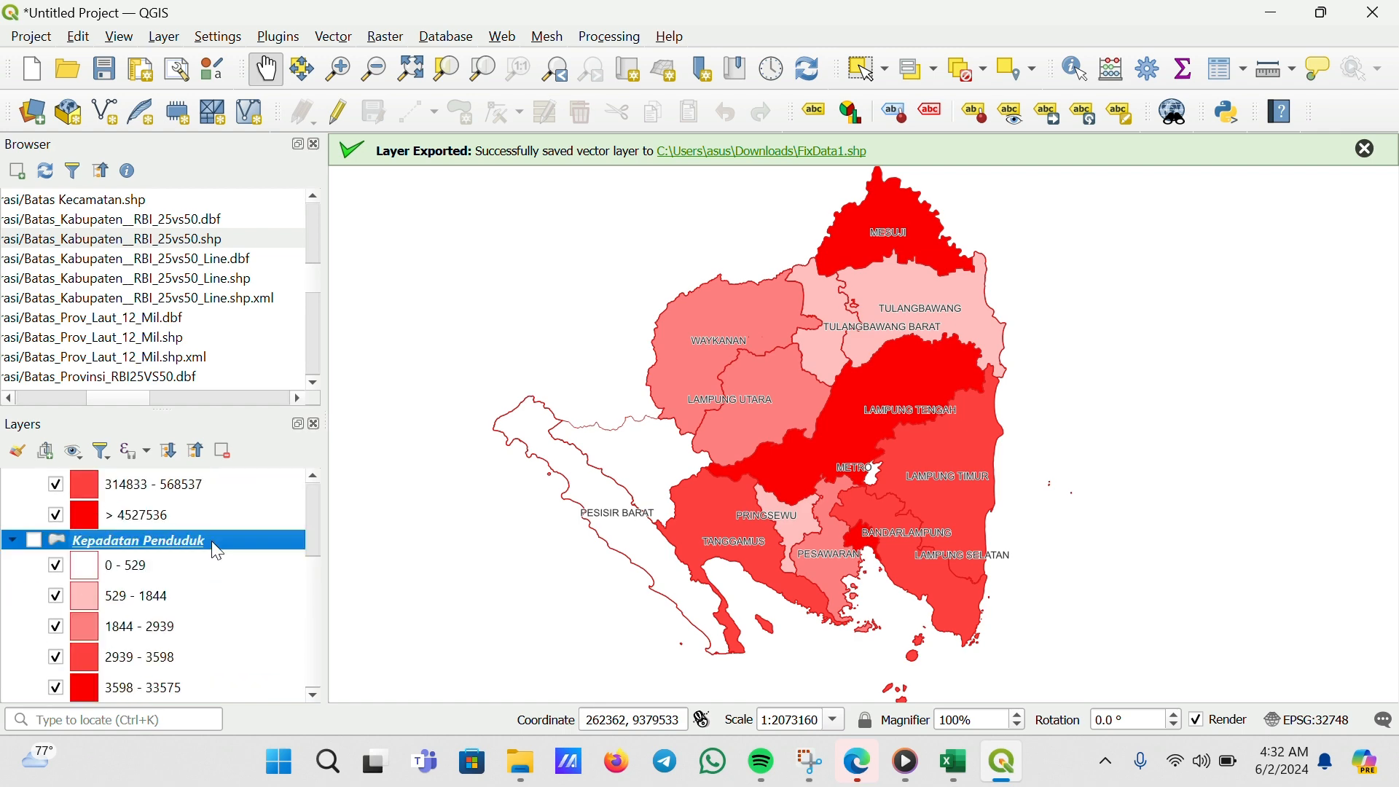
pyautogui.scroll(2, 155, 599)
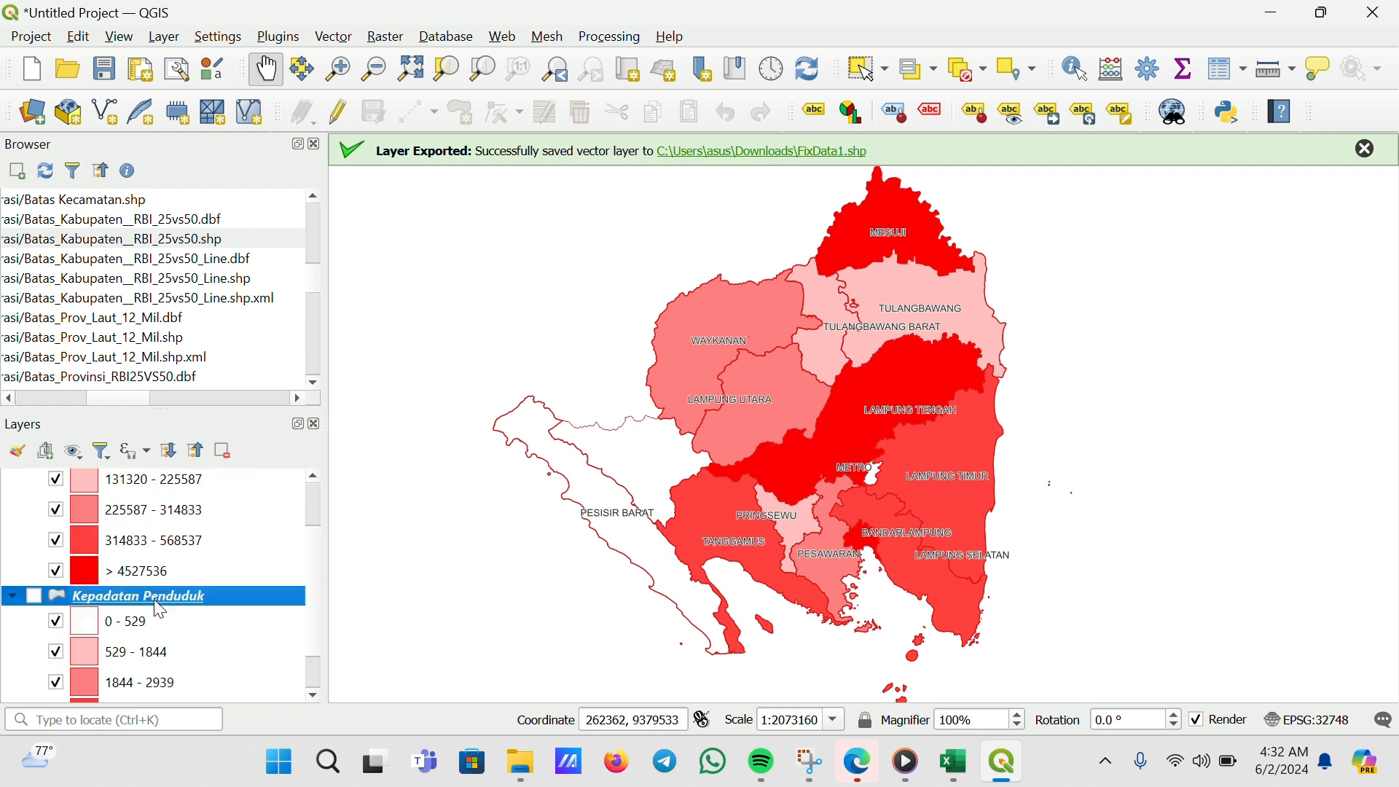
pyautogui.scroll(-2, 159, 609)
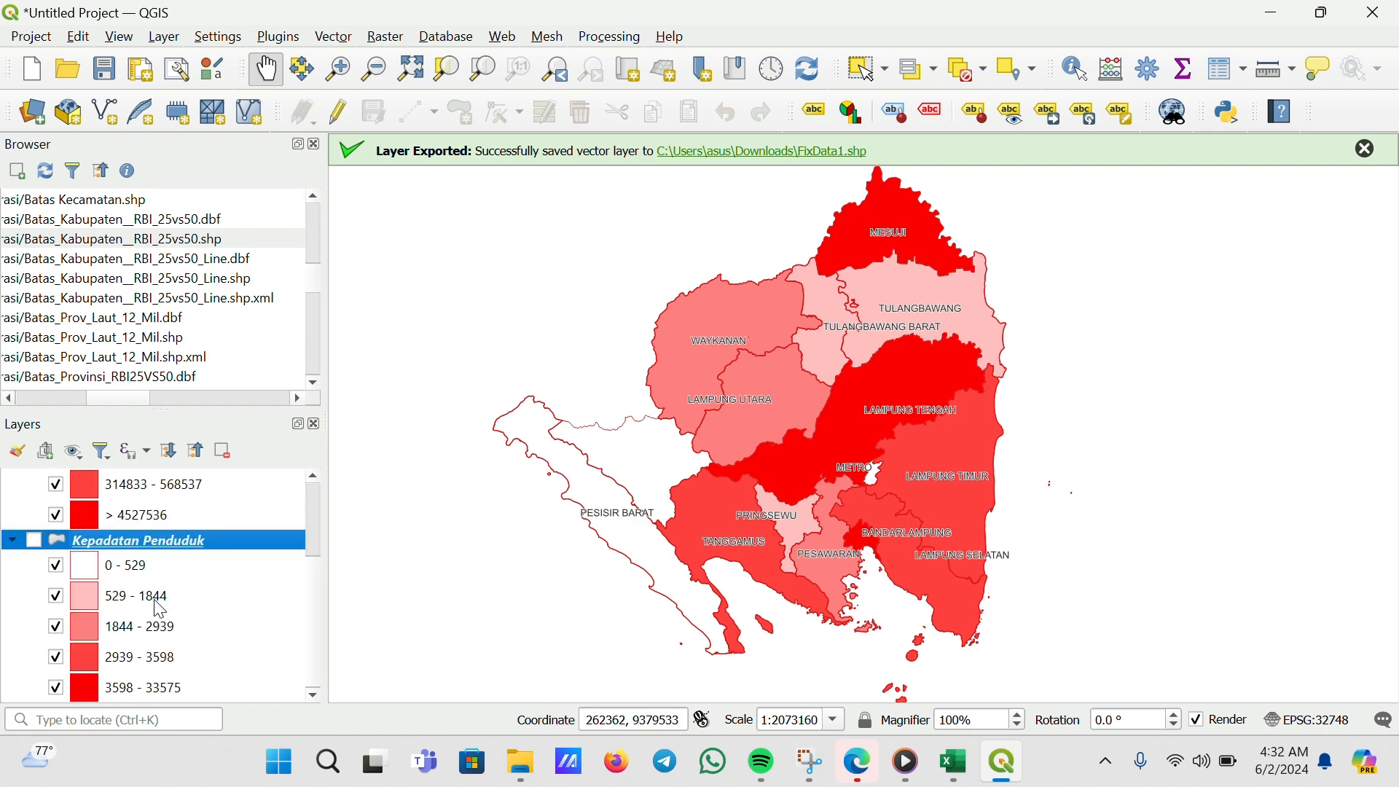
pyautogui.rightClick(156, 540)
pyautogui.click(325, 557)
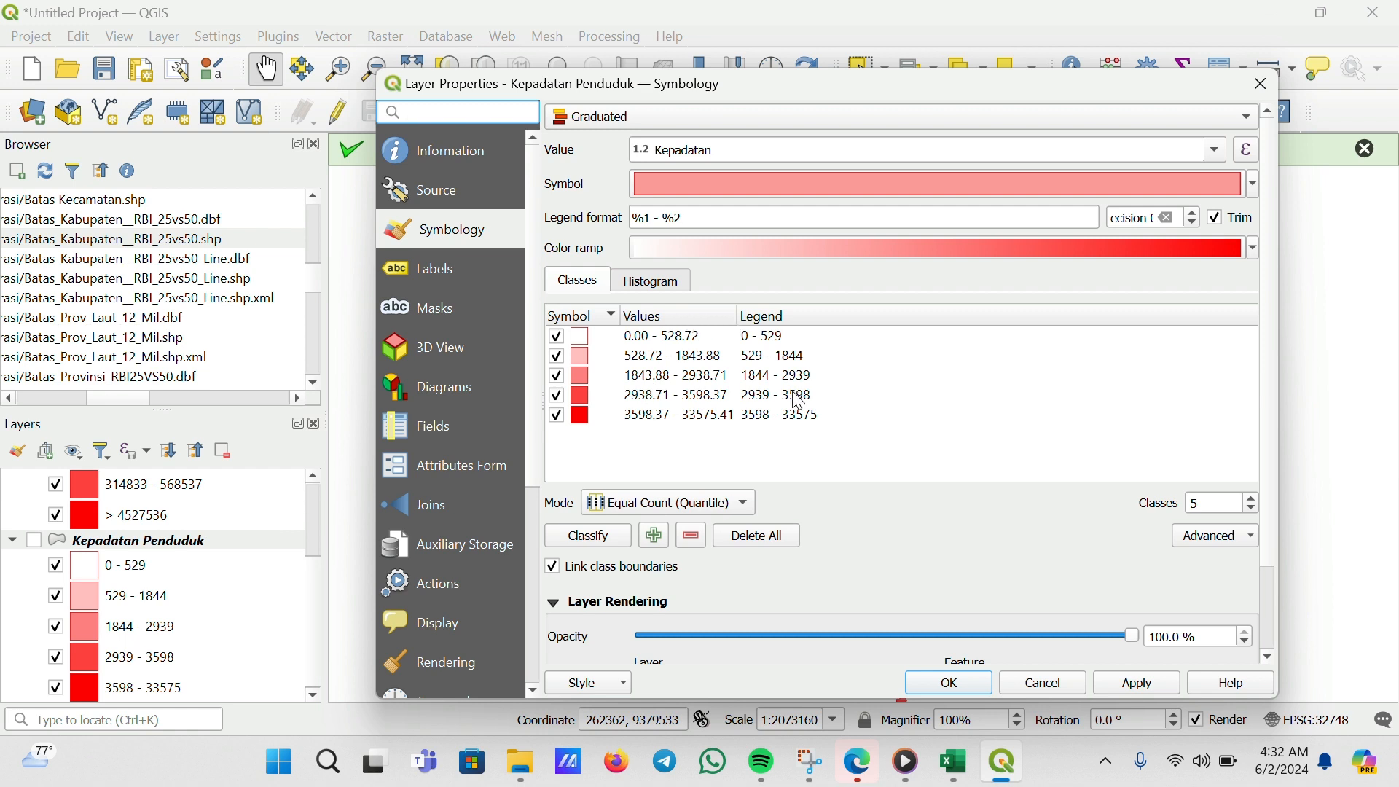
pyautogui.doubleClick(769, 419)
pyautogui.click(784, 414)
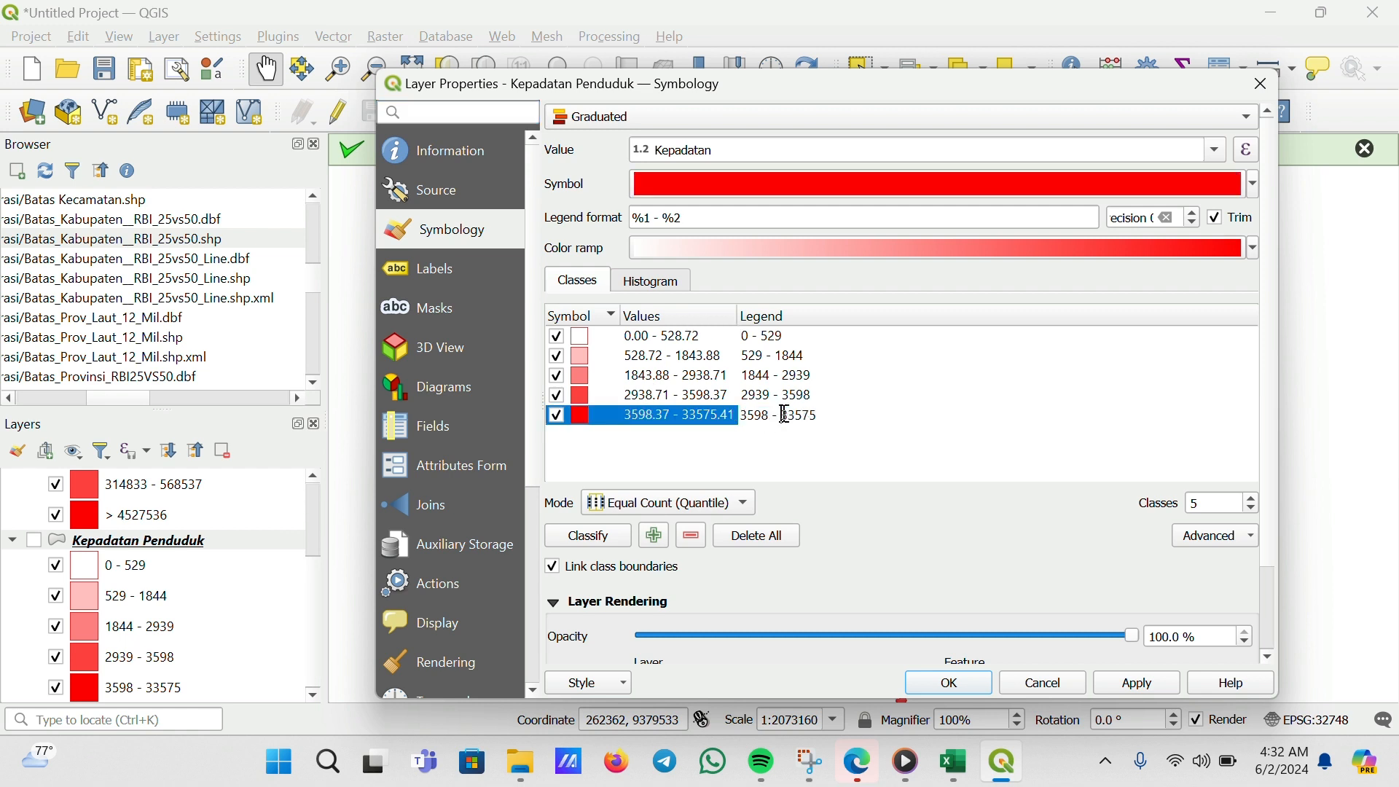
pyautogui.press('BackSpace')
pyautogui.press('BackSpace')
pyautogui.press('BackSpace')
pyautogui.press('BackSpace')
pyautogui.press('BackSpace')
pyautogui.press('BackSpace')
pyautogui.press('BackSpace')
pyautogui.write('>')
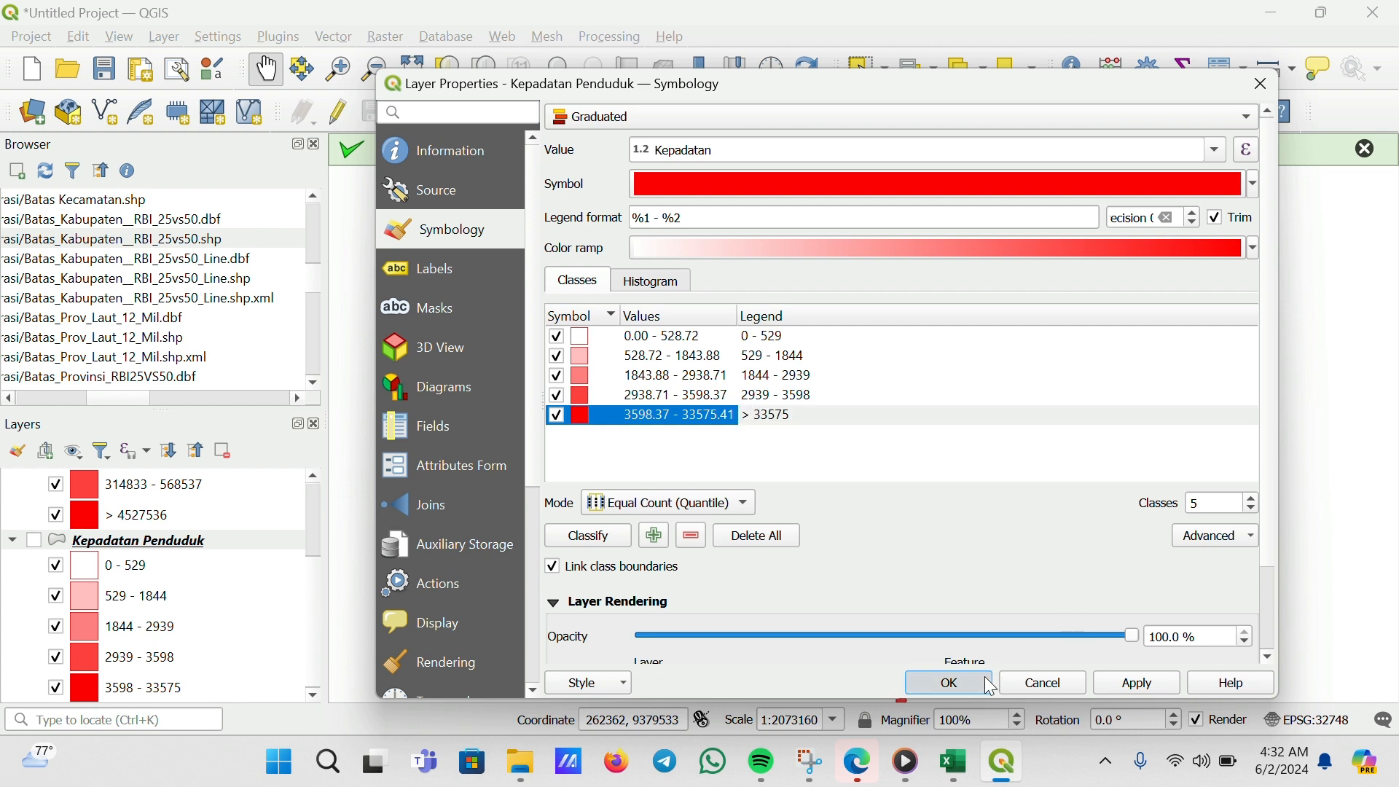
pyautogui.click(948, 682)
pyautogui.scroll(-1, 190, 569)
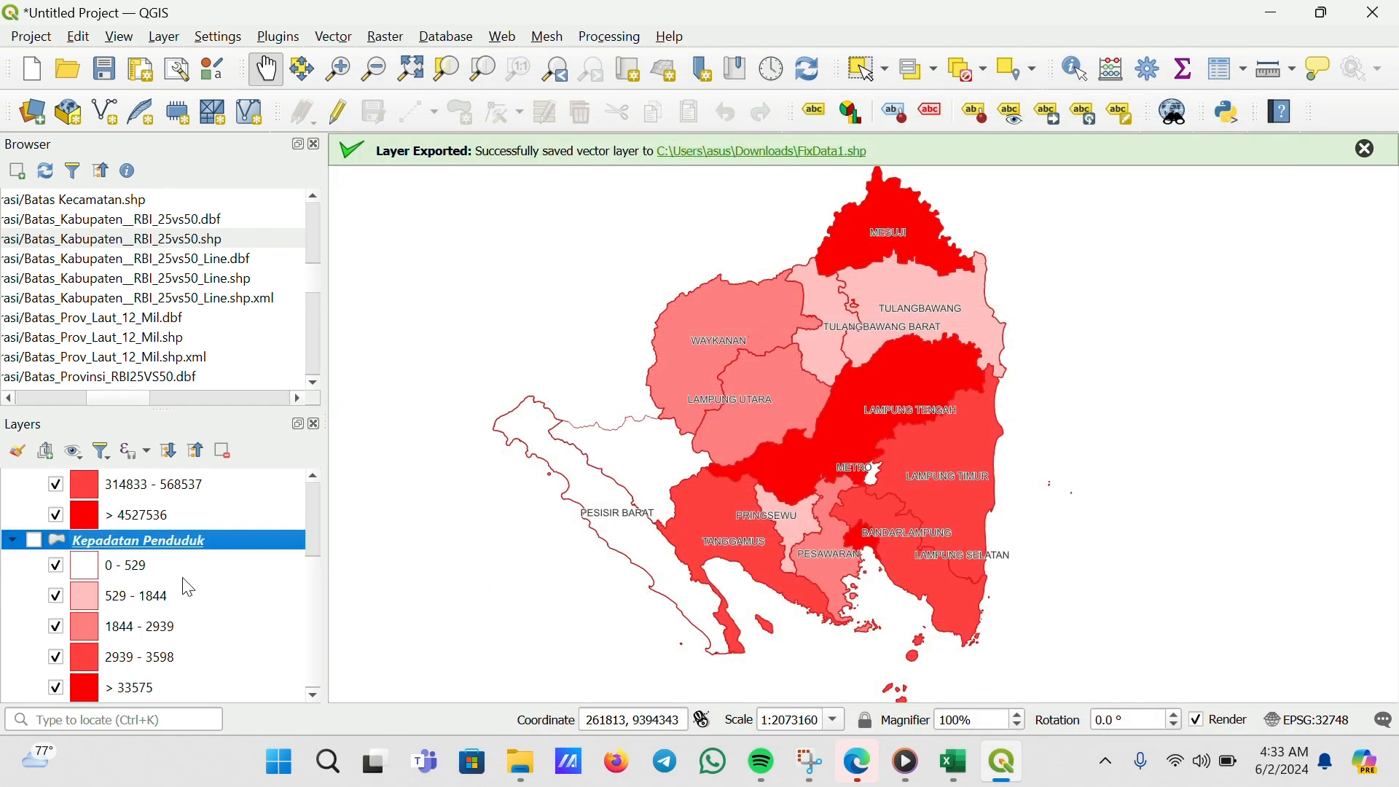
pyautogui.scroll(2, 232, 683)
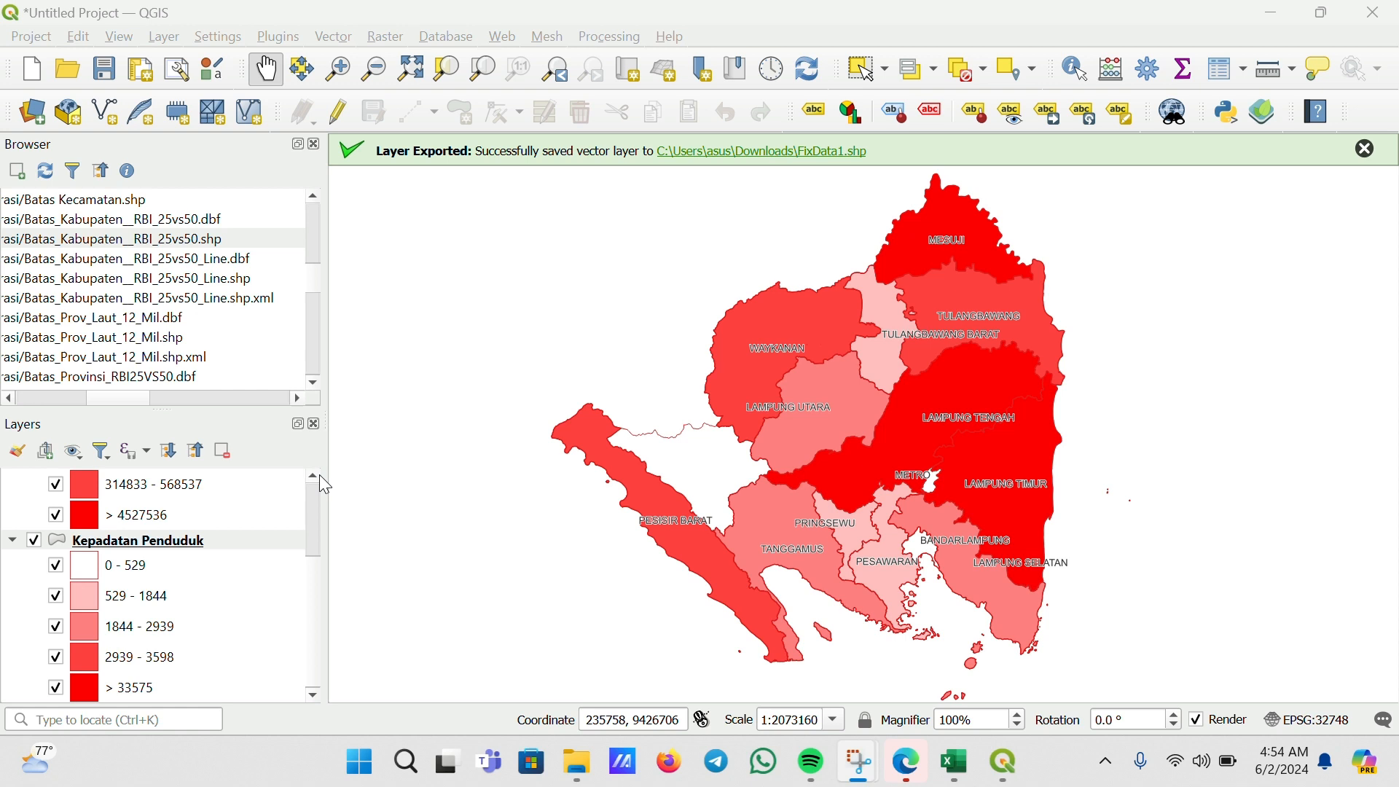
pyautogui.click(313, 477)
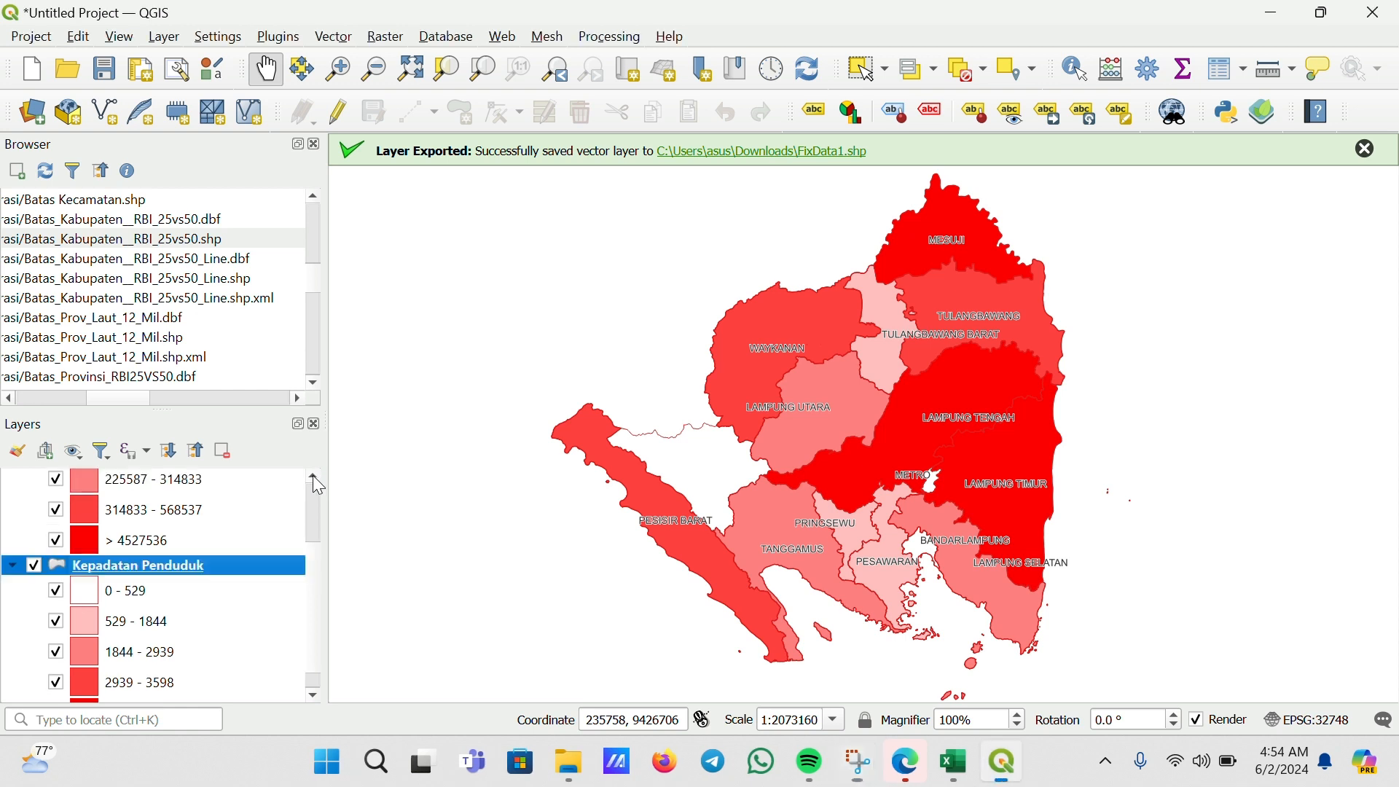
pyautogui.click(314, 477)
pyautogui.click(312, 476)
pyautogui.click(313, 475)
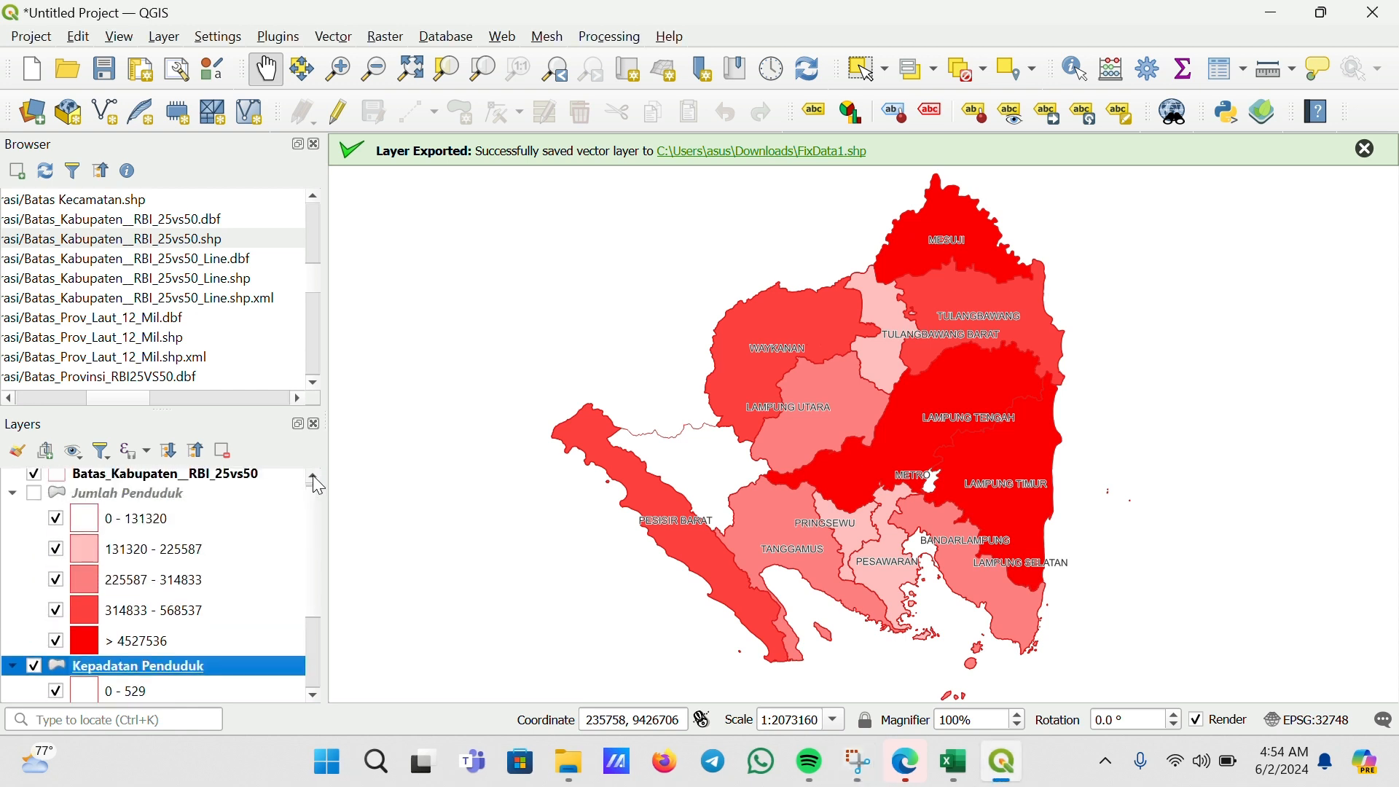
pyautogui.click(313, 697)
pyautogui.click(313, 698)
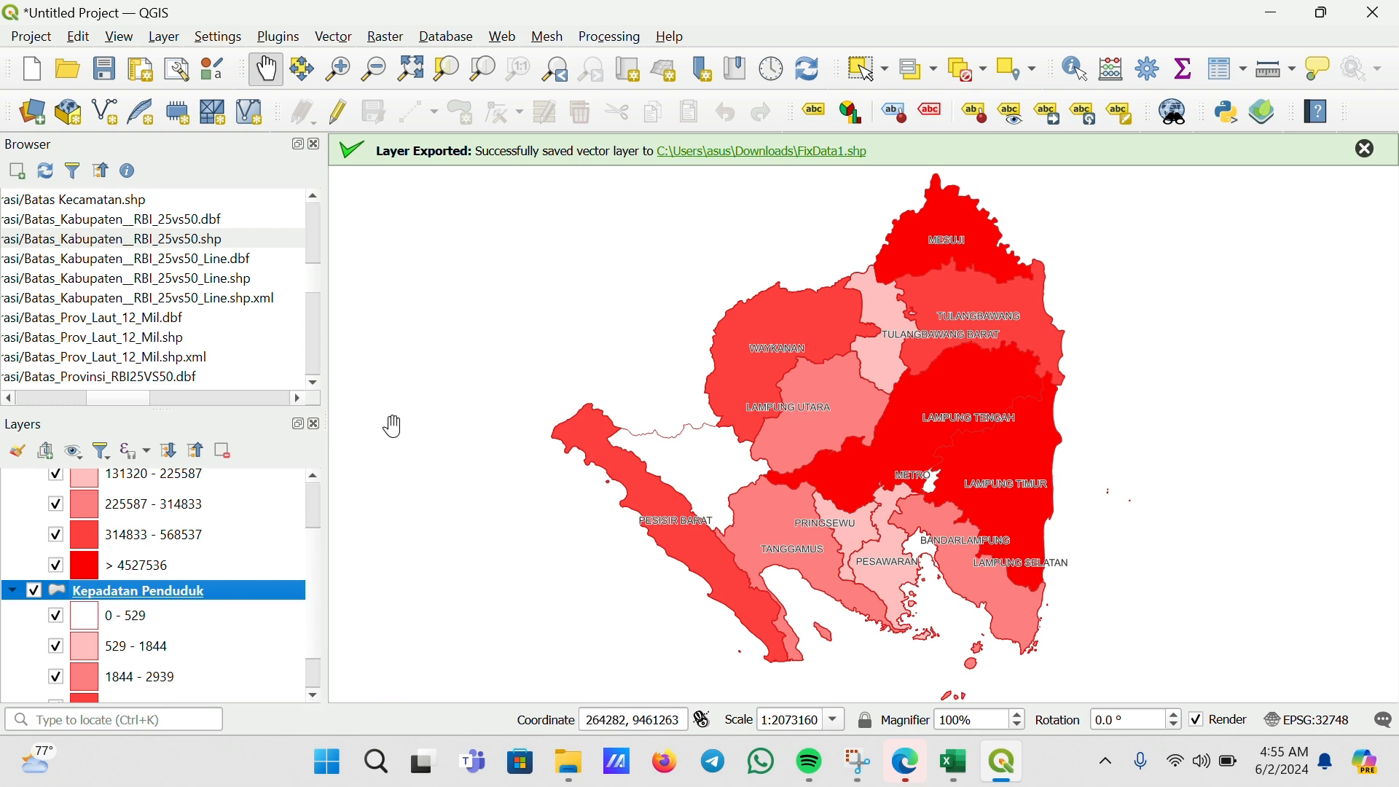
# Open the plugin manager to check the installed qgis2web plugin, then close it
pyautogui.click(274, 36)
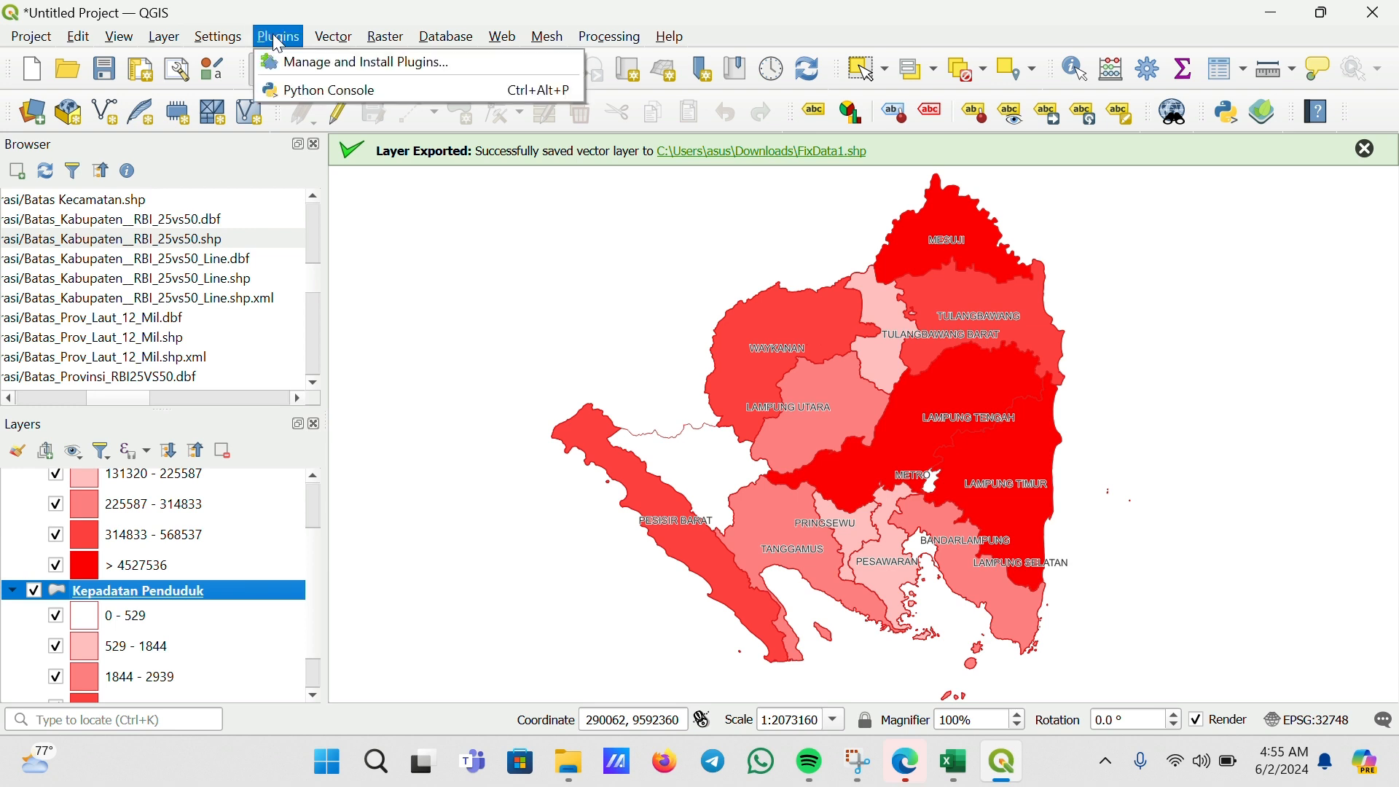
pyautogui.click(347, 64)
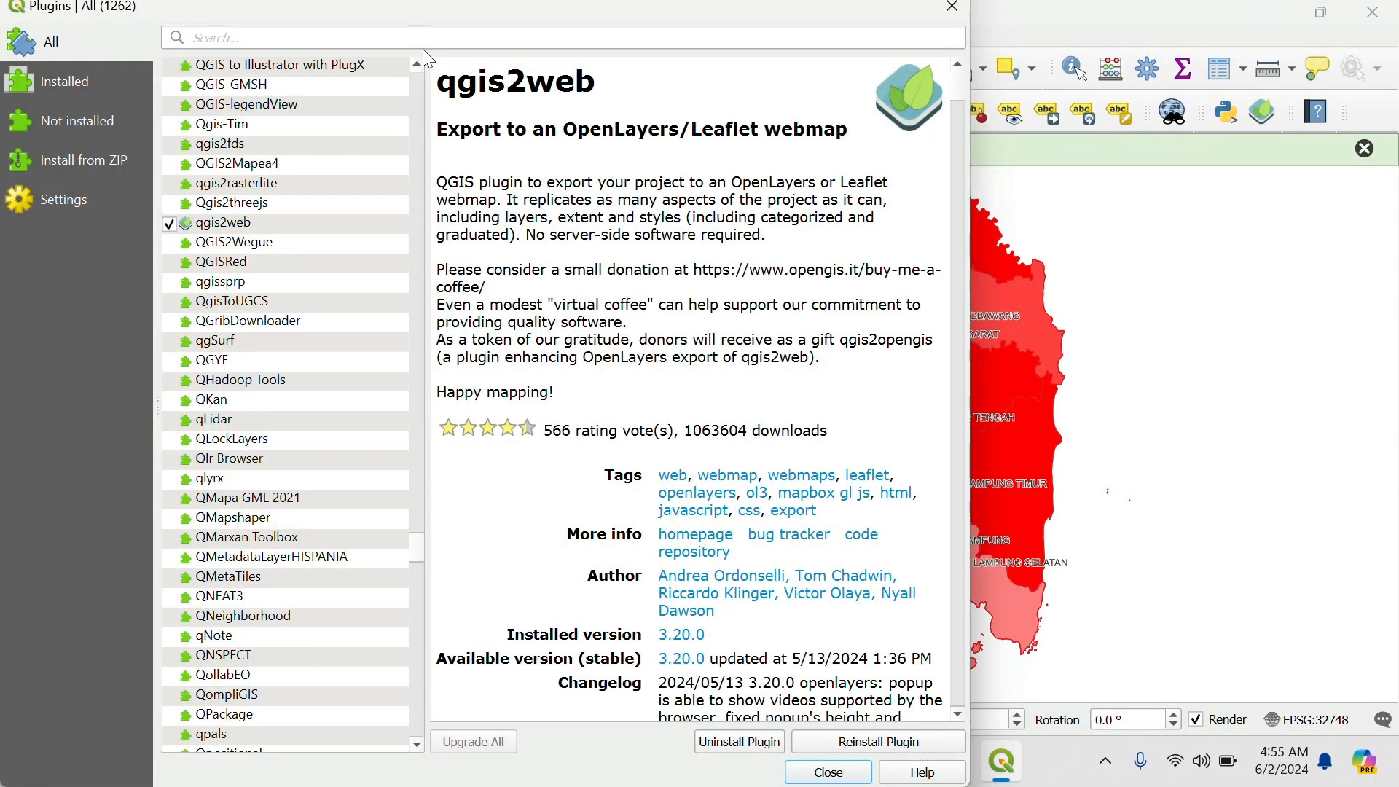
pyautogui.click(417, 68)
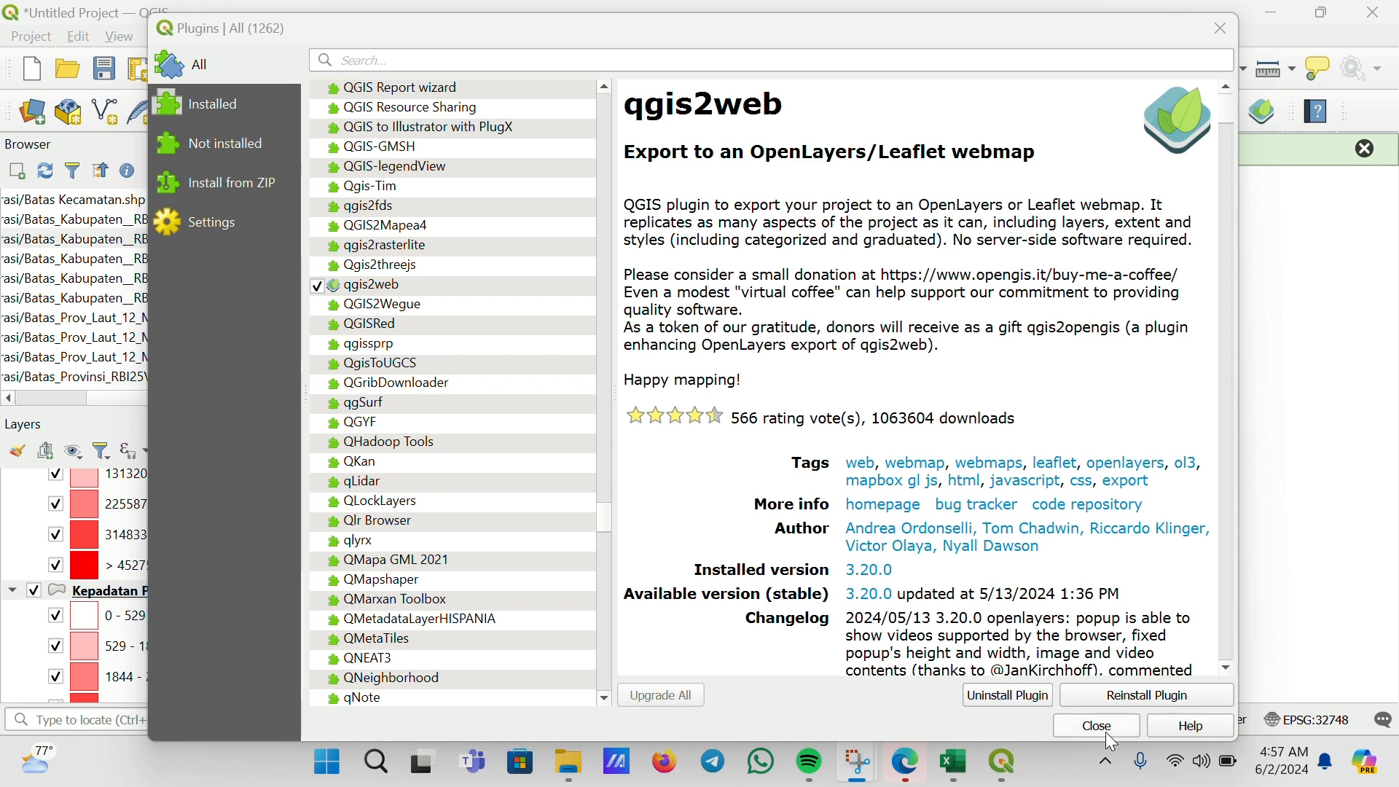
pyautogui.click(1105, 732)
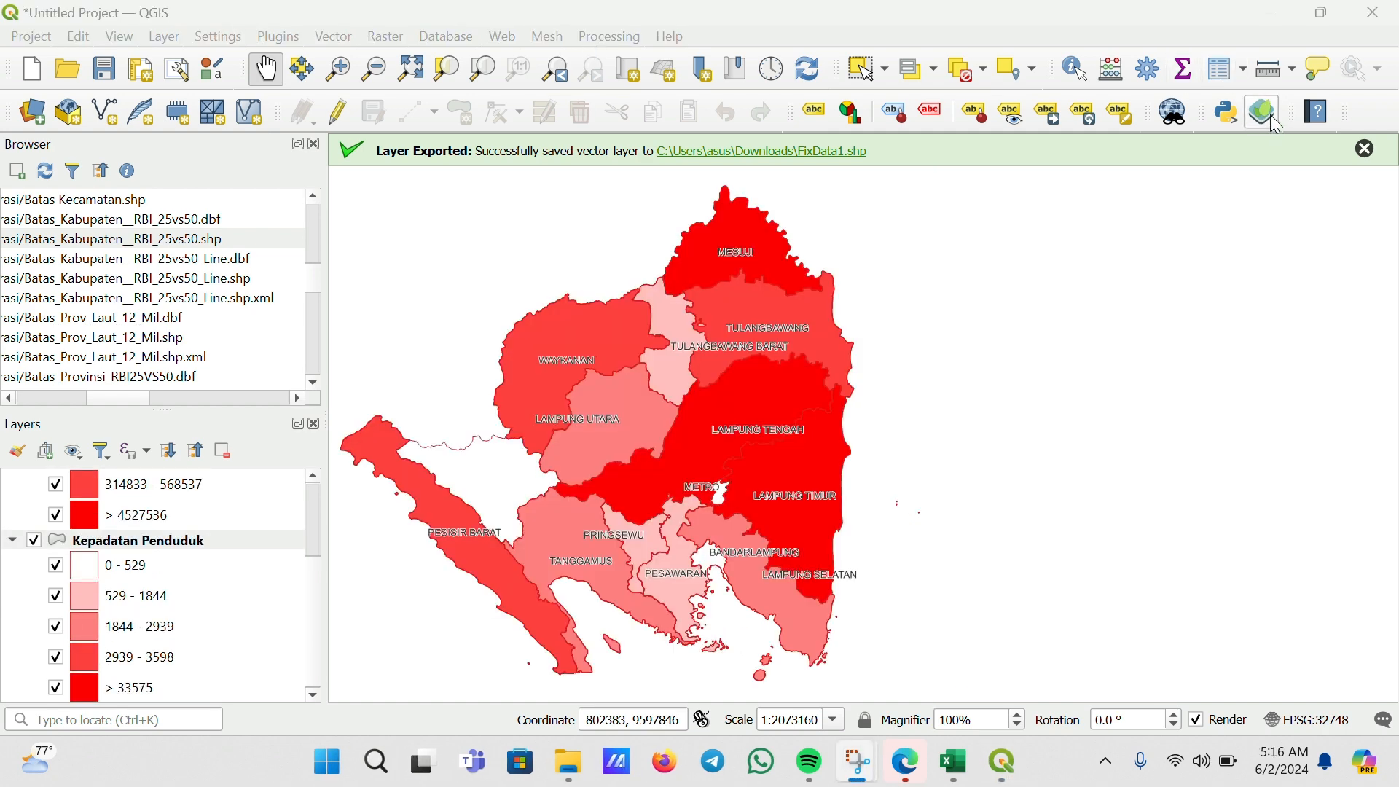
# Open the qgis2web Export to web map dialog and exclude the Batas_Kabupaten_RBI_25vs50 layer from the export
pyautogui.click(1277, 122)
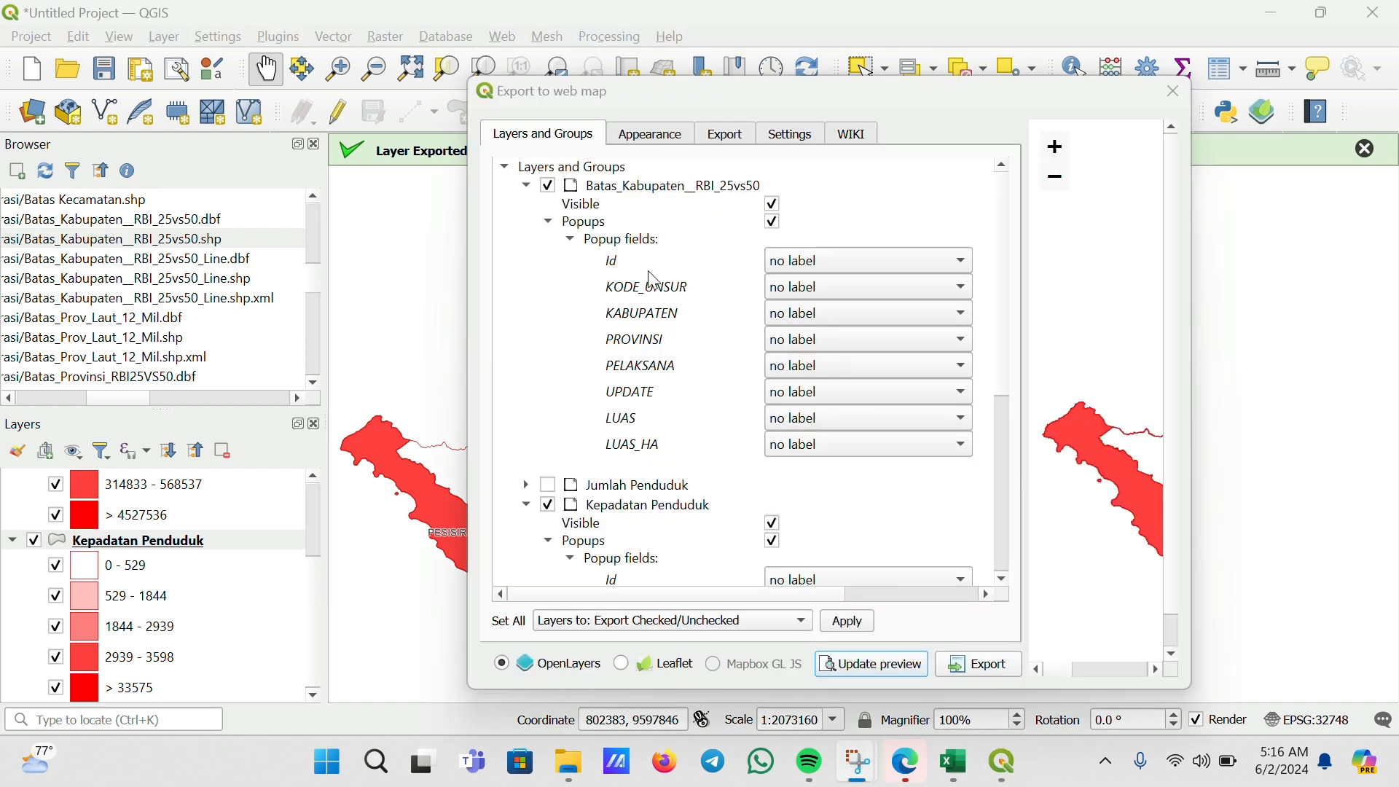
pyautogui.scroll(-2, 665, 283)
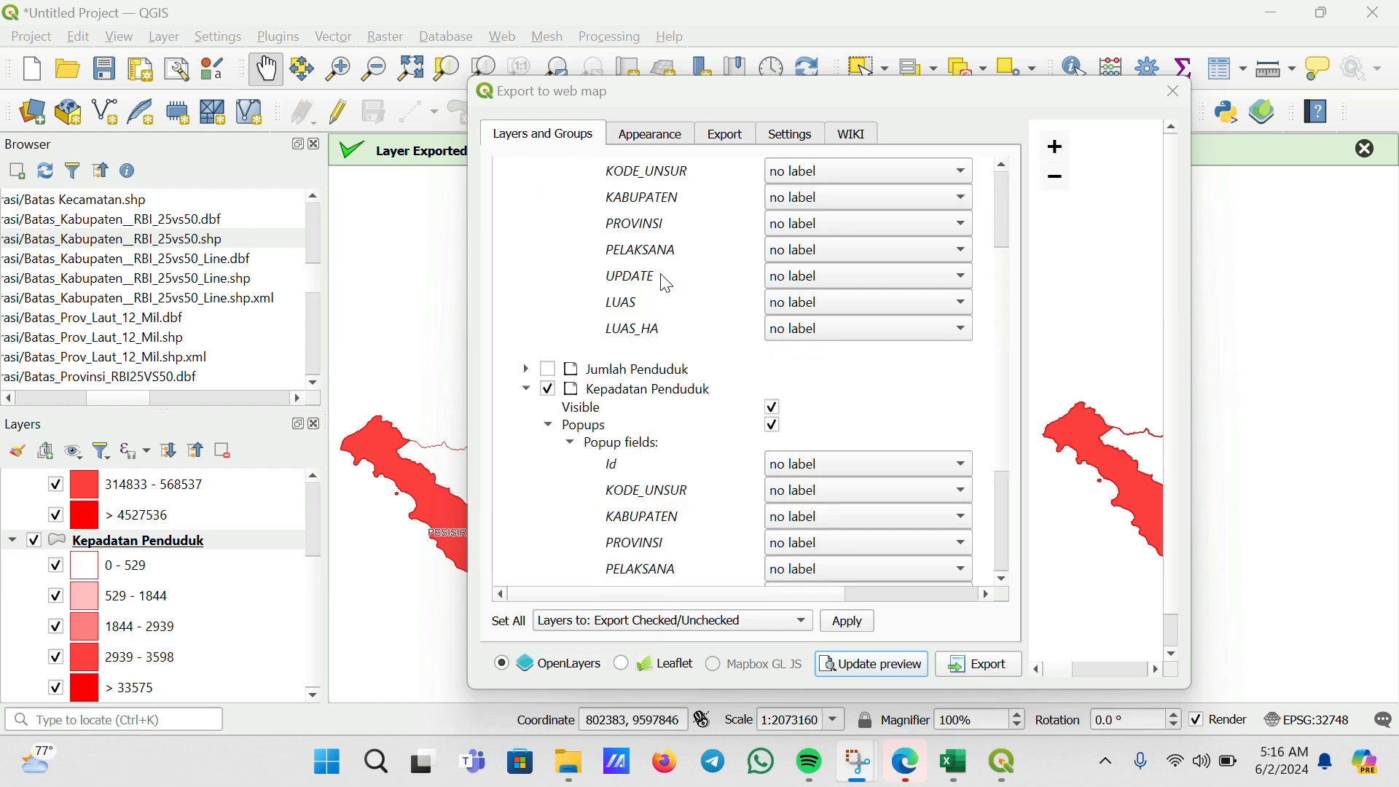
pyautogui.scroll(2, 665, 283)
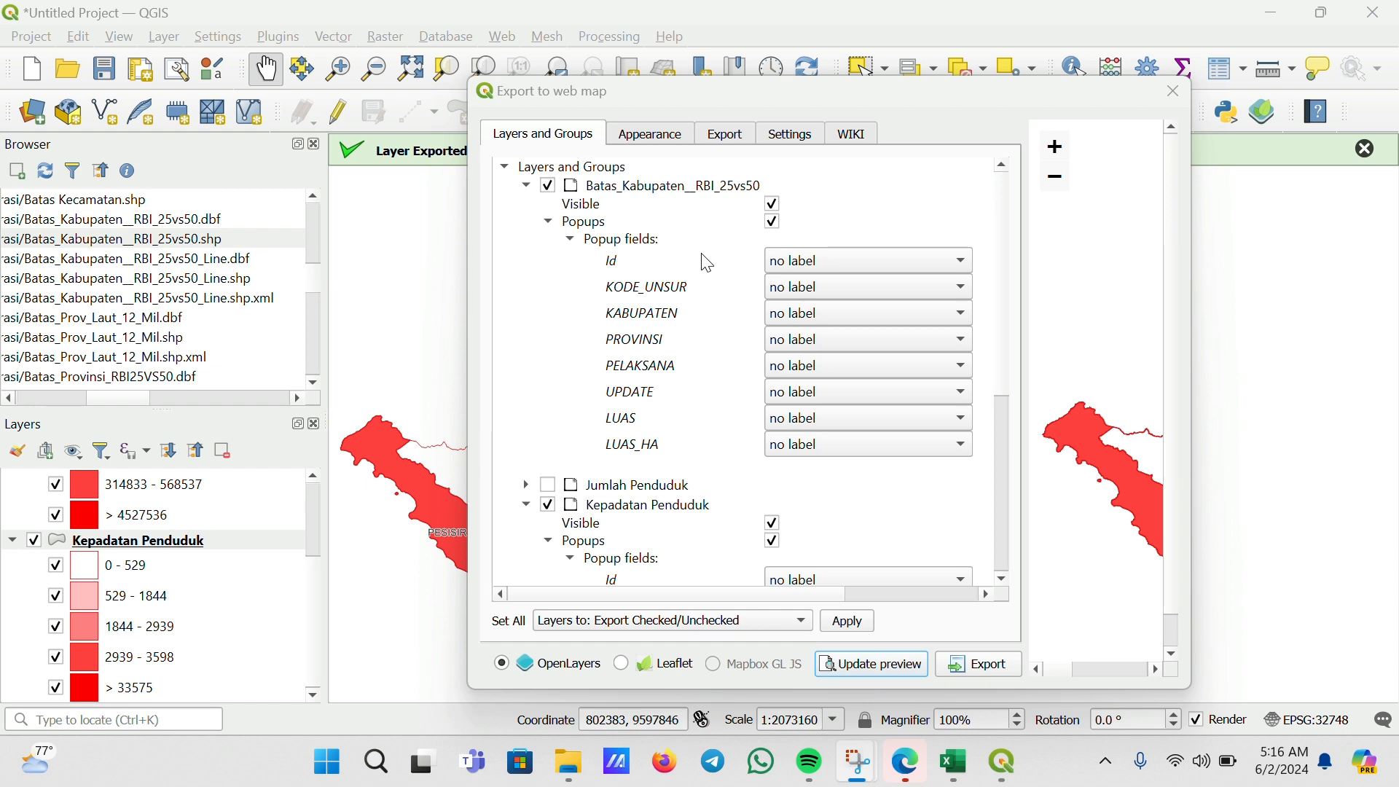
pyautogui.click(549, 185)
pyautogui.click(549, 185)
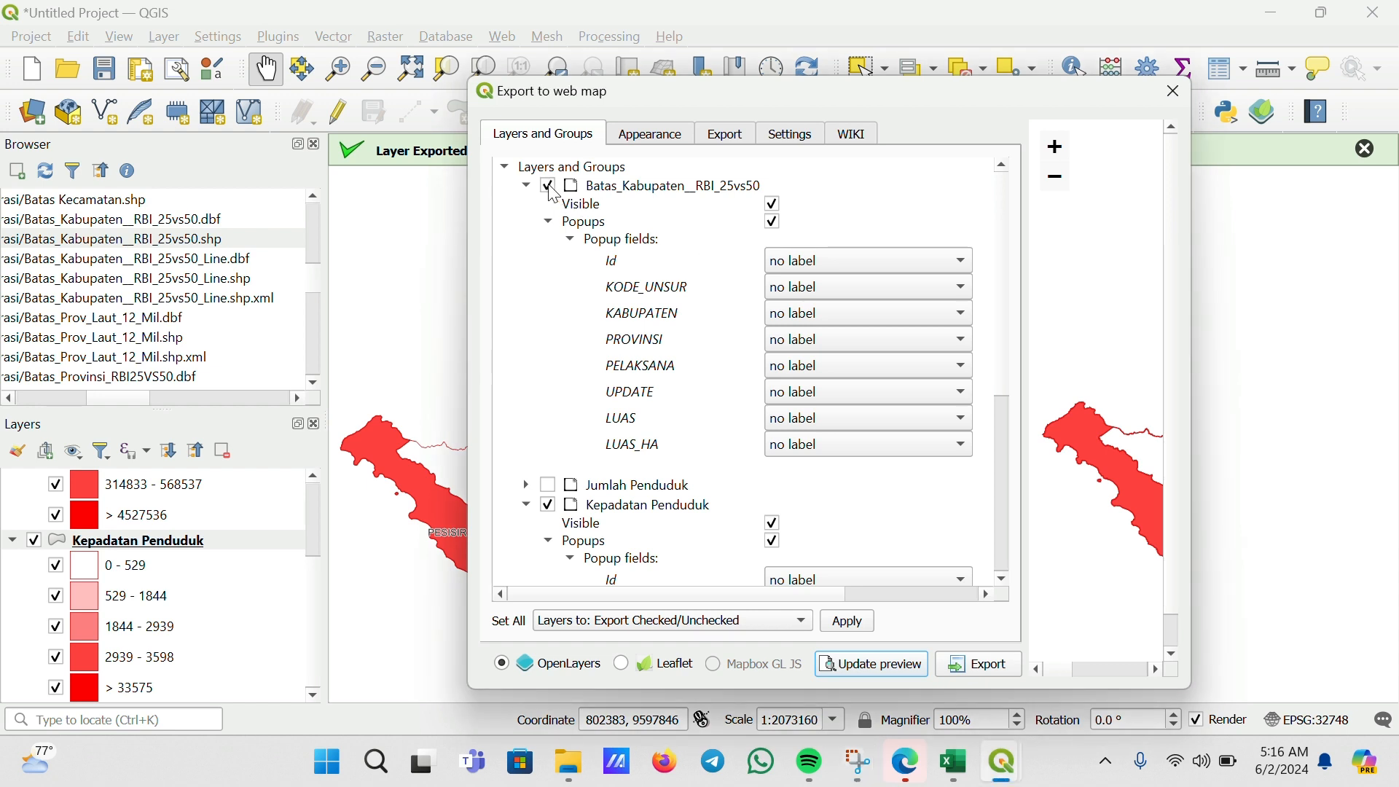
pyautogui.scroll(-2, 656, 414)
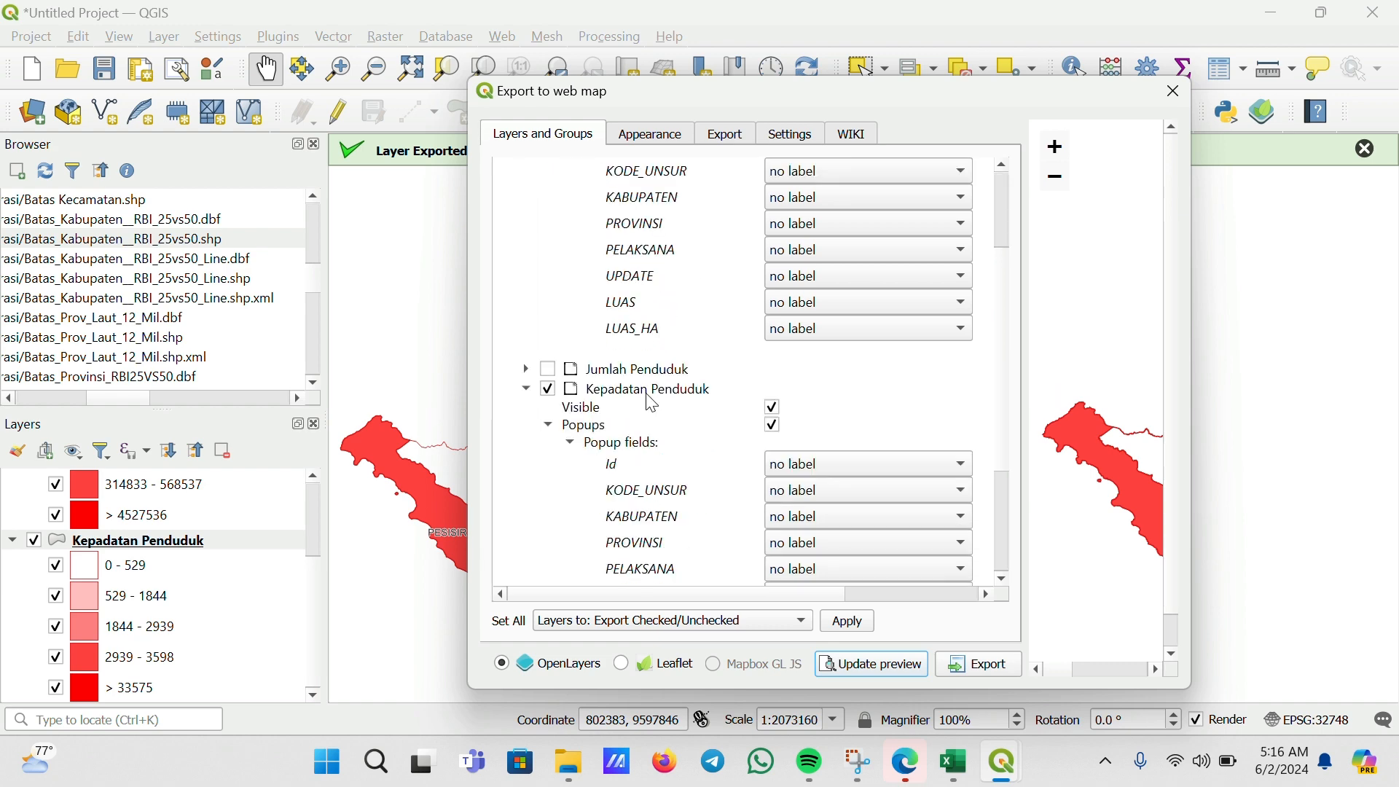
pyautogui.scroll(1, 649, 399)
pyautogui.scroll(1, 653, 403)
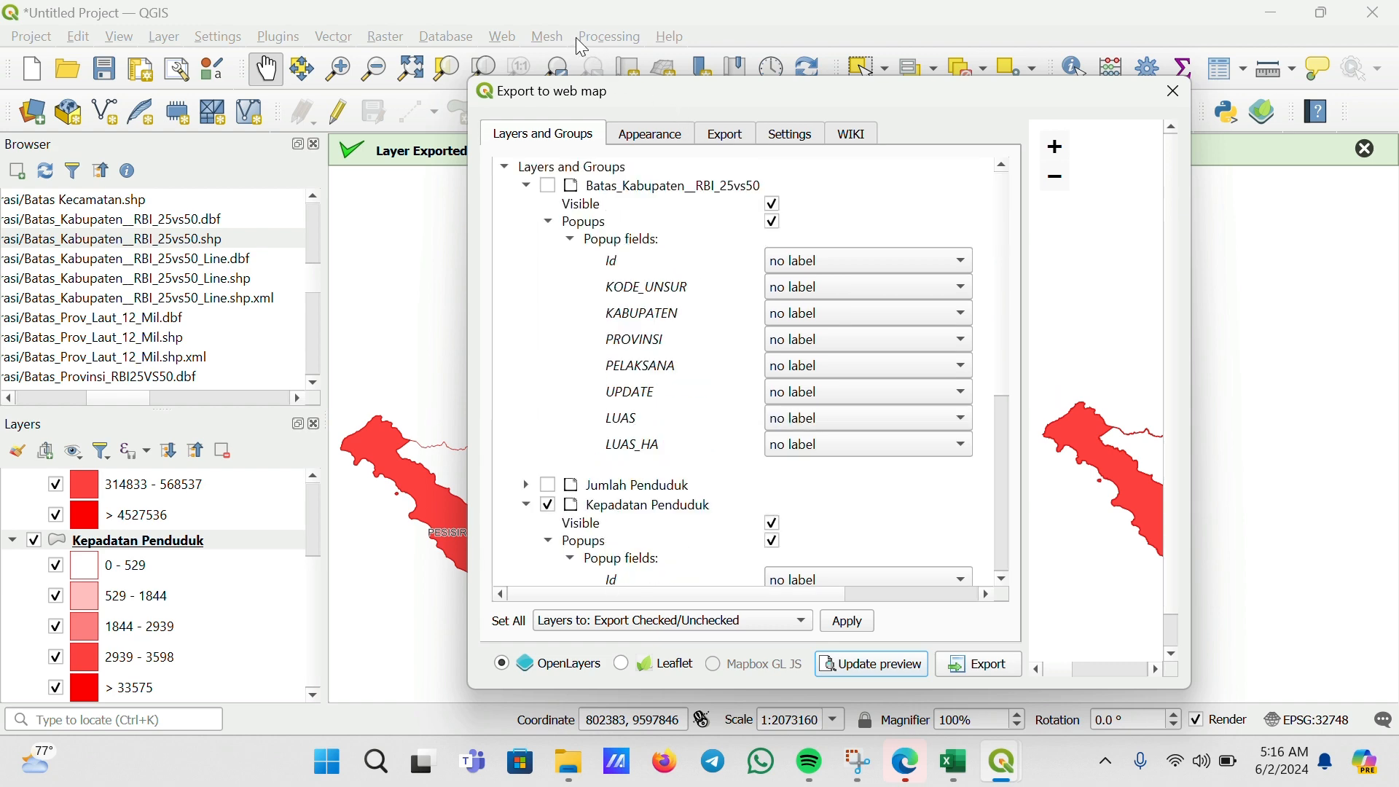
pyautogui.scroll(-2, 567, 430)
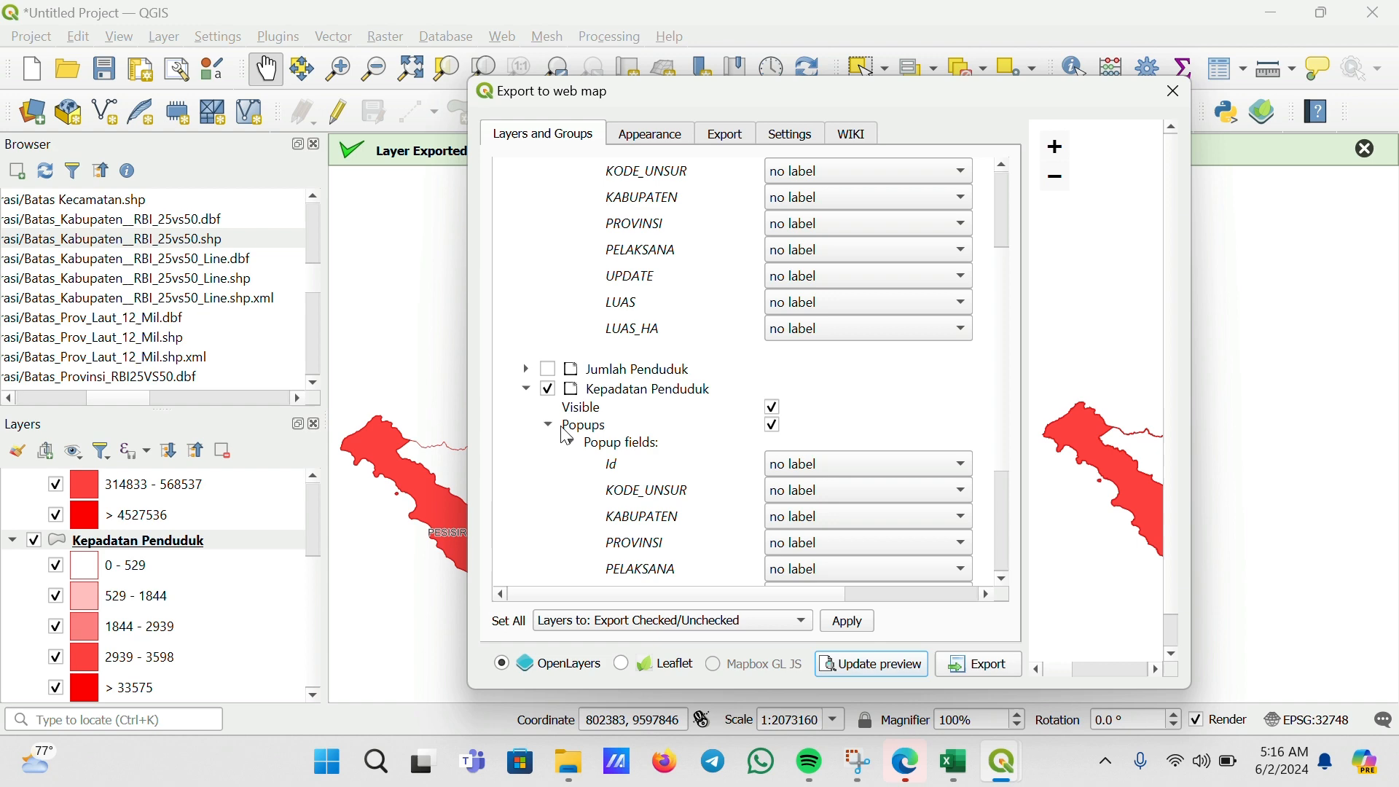
# Include the Jumlah Penduduk layer in the web map export and expand its popup fields
pyautogui.click(549, 369)
pyautogui.click(527, 370)
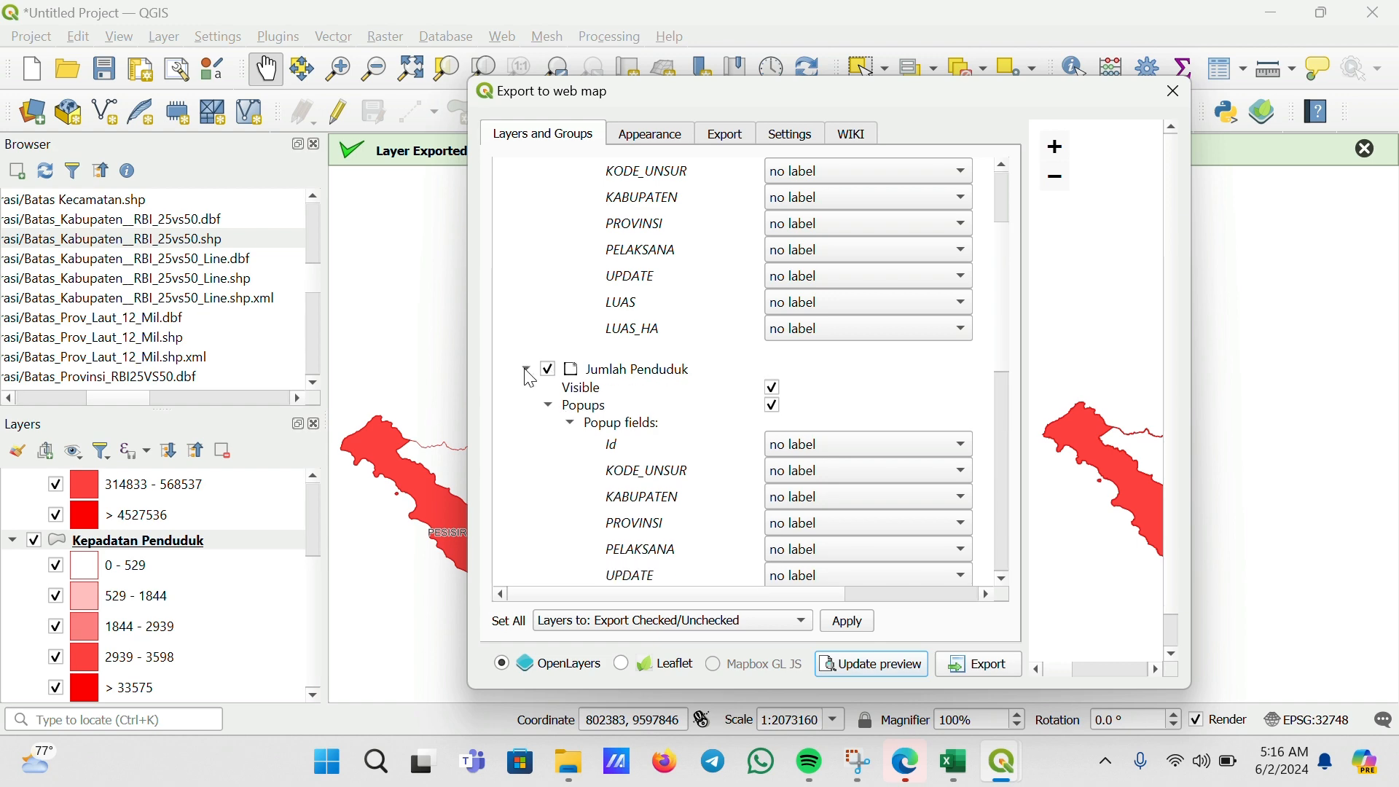
pyautogui.scroll(-1, 672, 346)
pyautogui.scroll(-2, 672, 346)
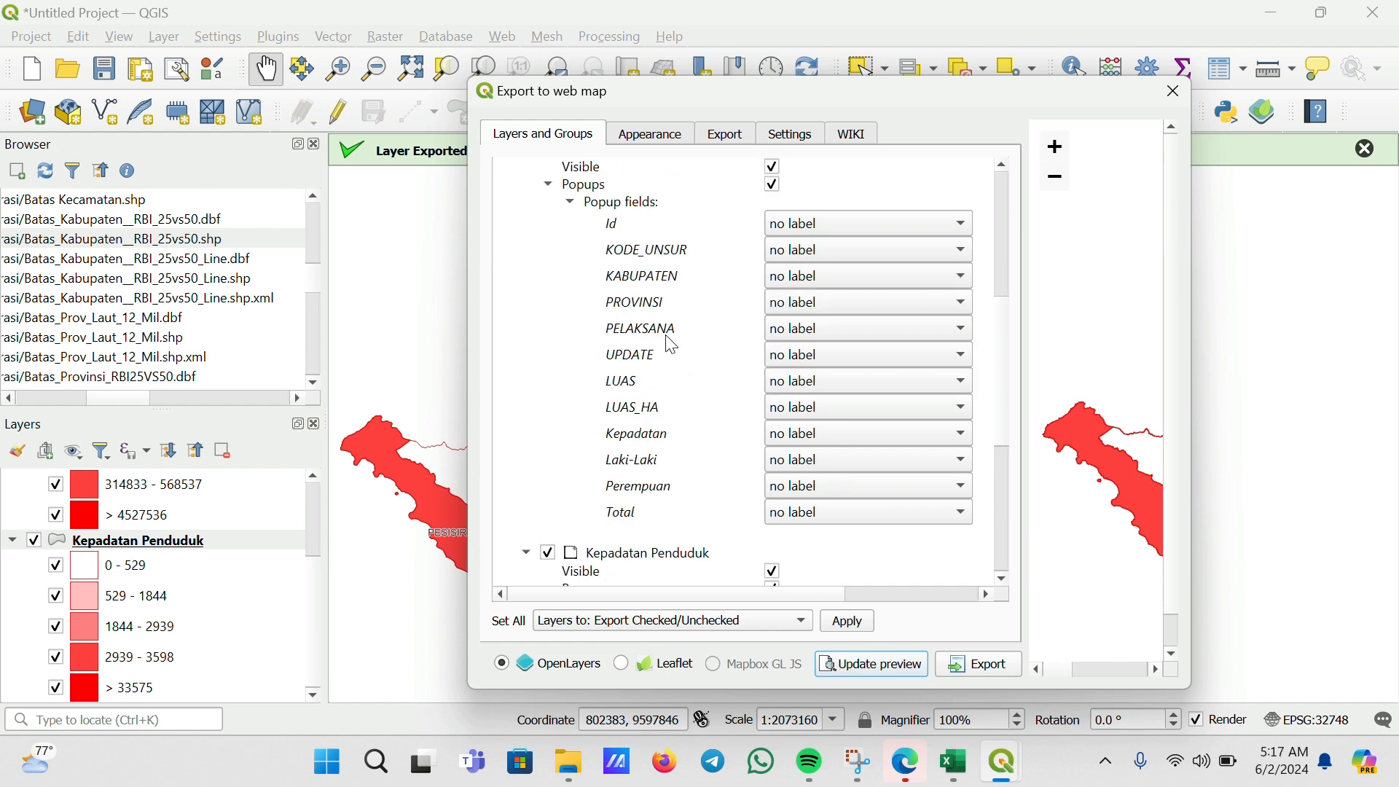
pyautogui.scroll(-4, 672, 346)
pyautogui.scroll(8, 672, 346)
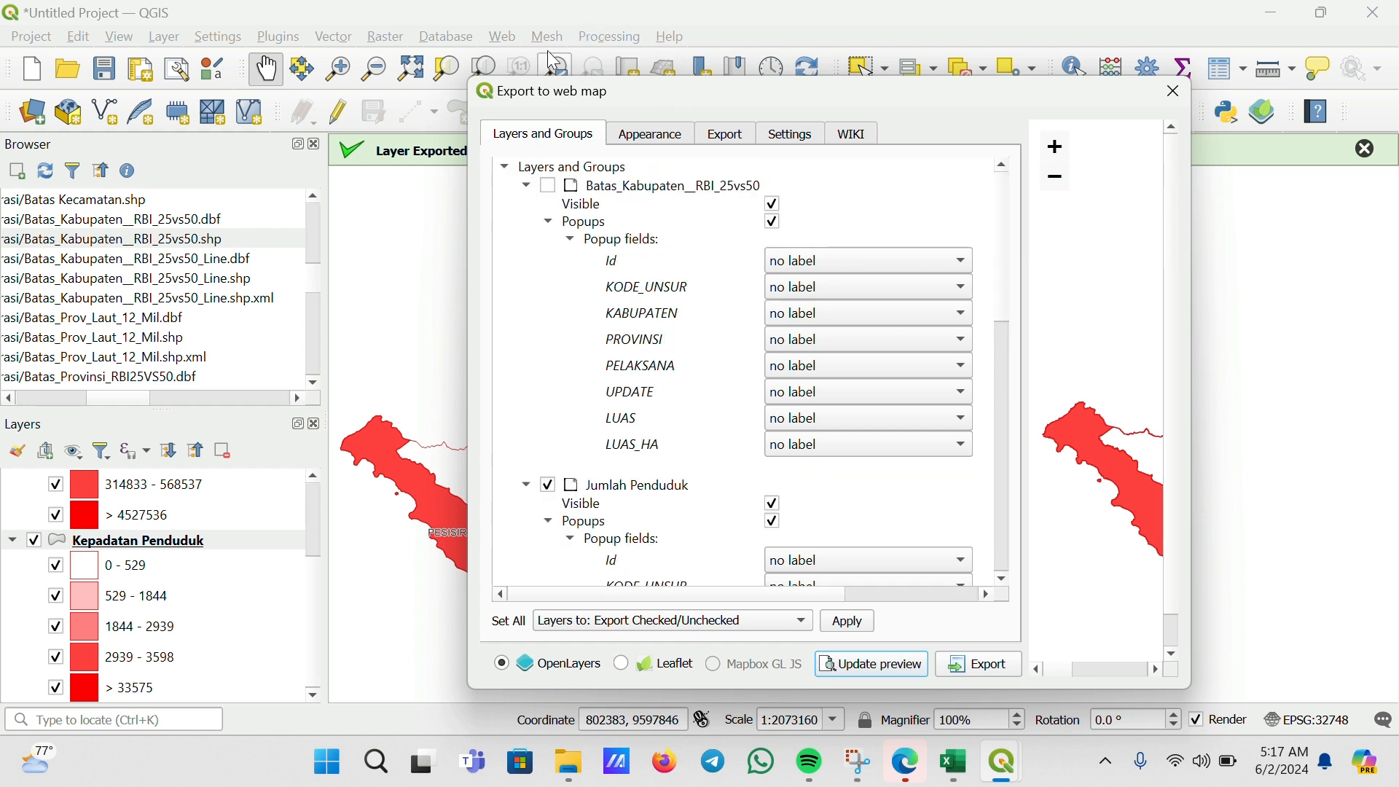
pyautogui.scroll(-4, 703, 277)
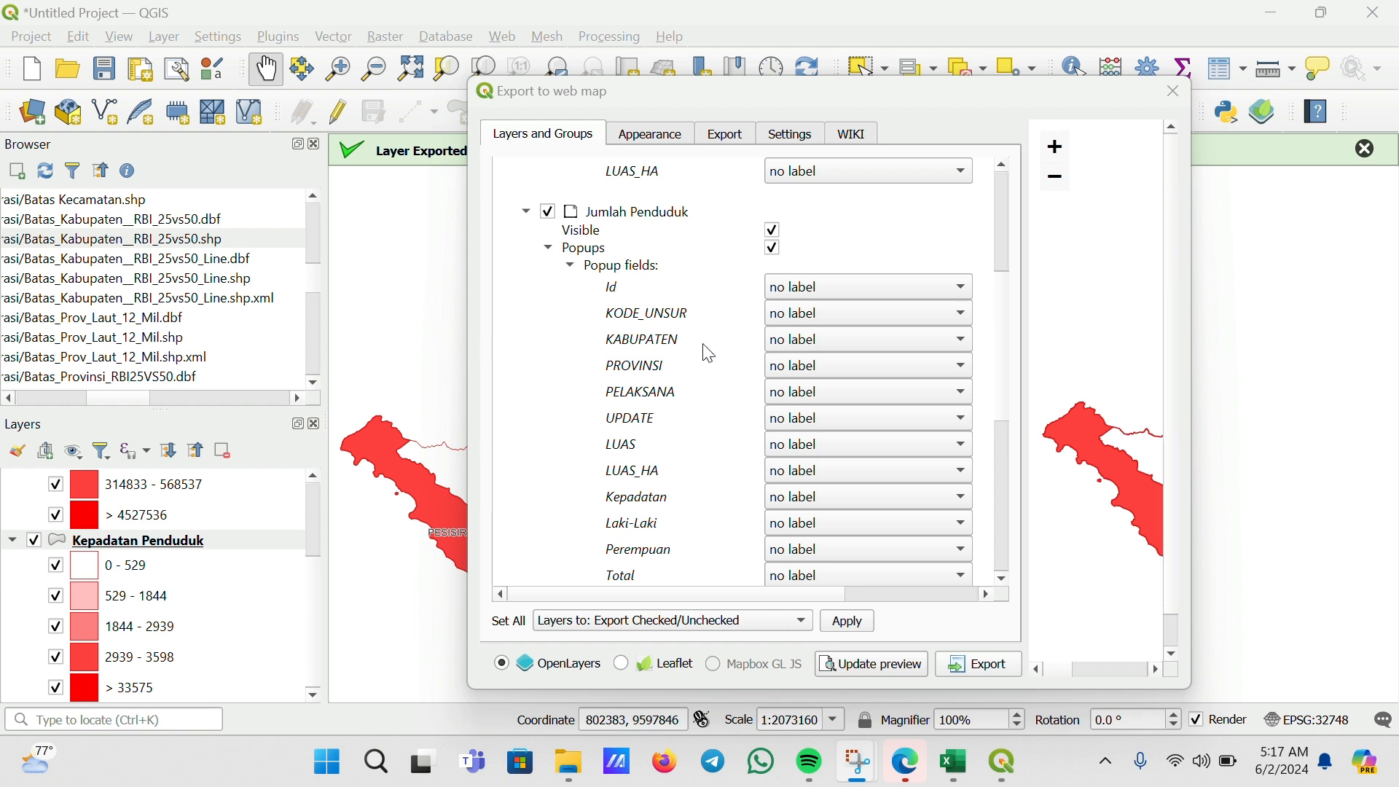
# Set the KABUPATEN popup field of Jumlah Penduduk to "header label - always visible"
pyautogui.click(805, 340)
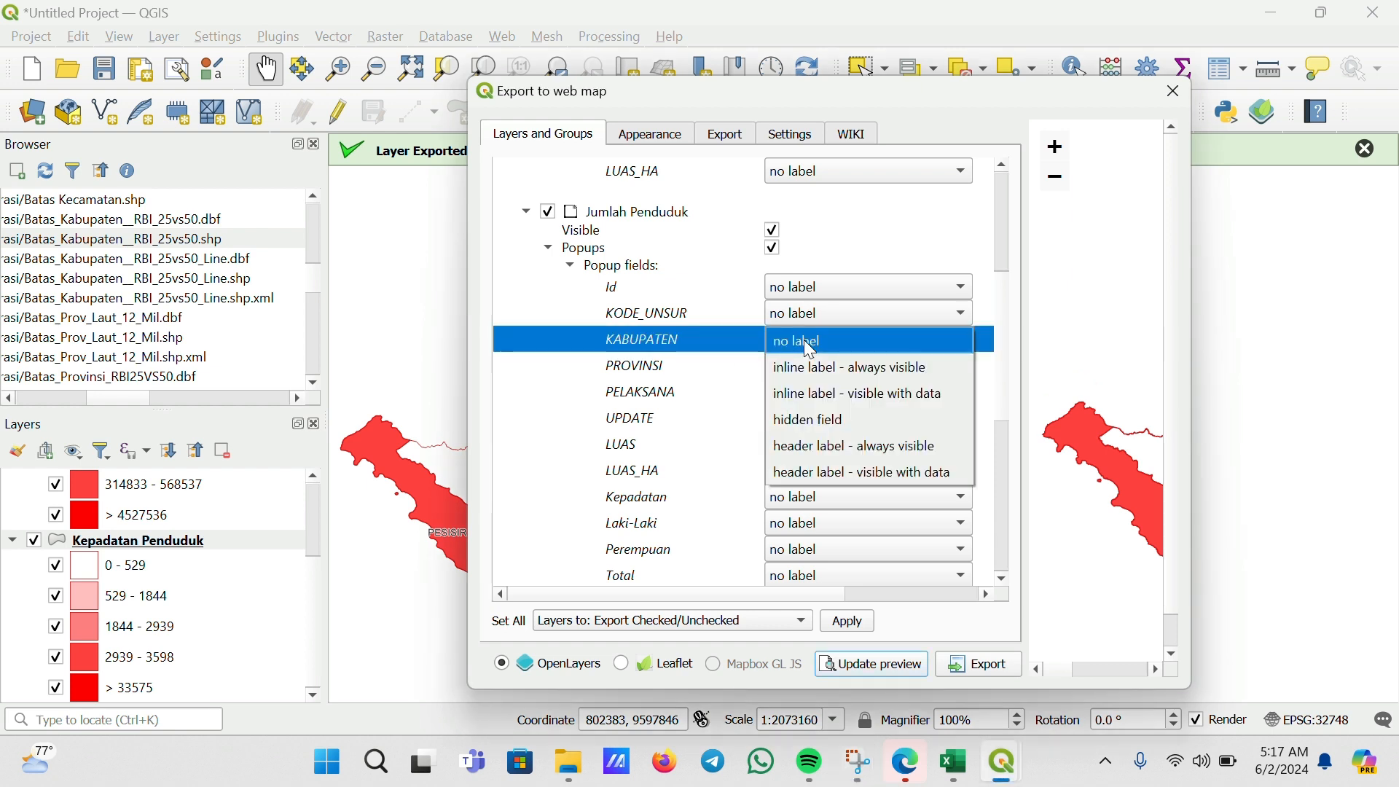
pyautogui.click(839, 439)
pyautogui.scroll(-2, 719, 382)
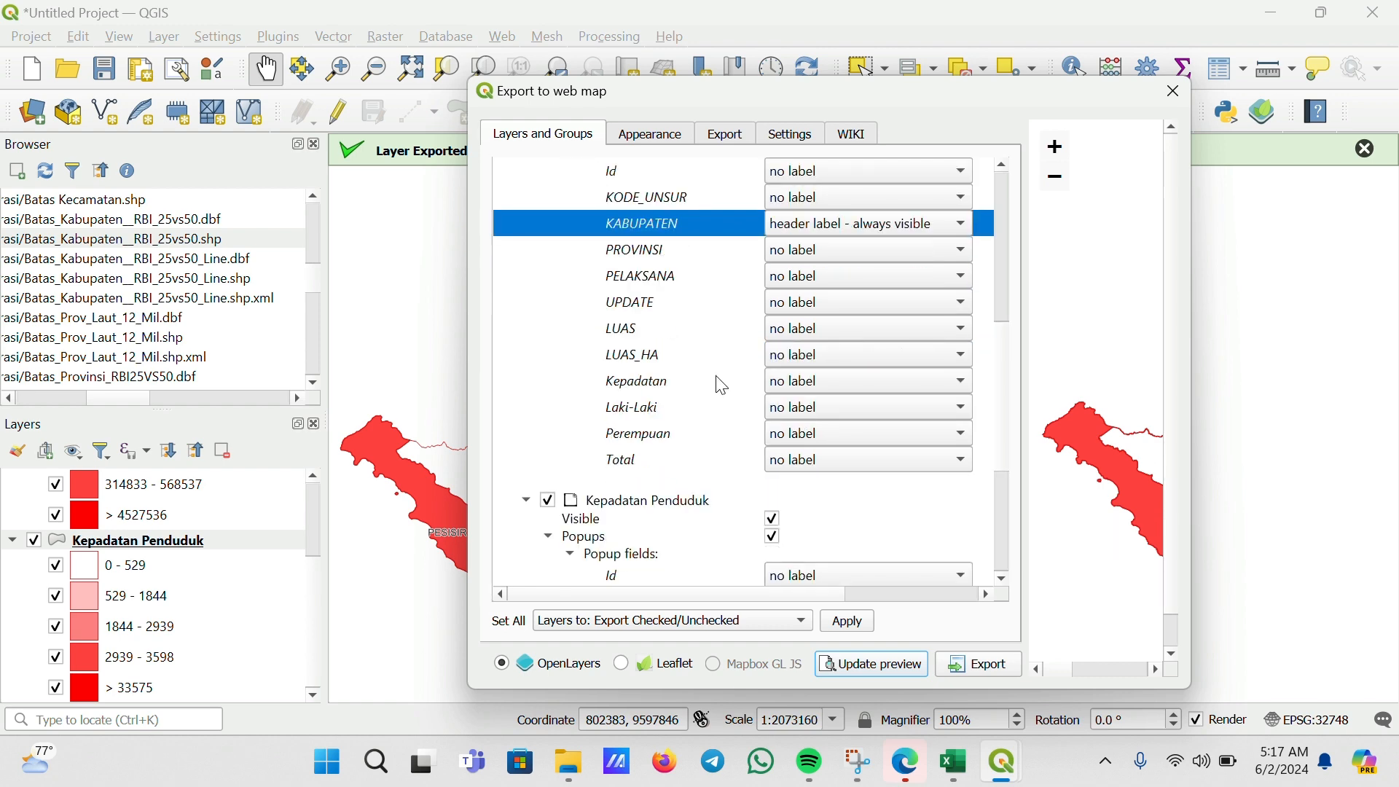
# Set the LUAS_HA, Kepadatan, Laki-Laki, Perempuan and Total popup fields of Jumlah Penduduk to "inline label - always visible"
pyautogui.click(828, 356)
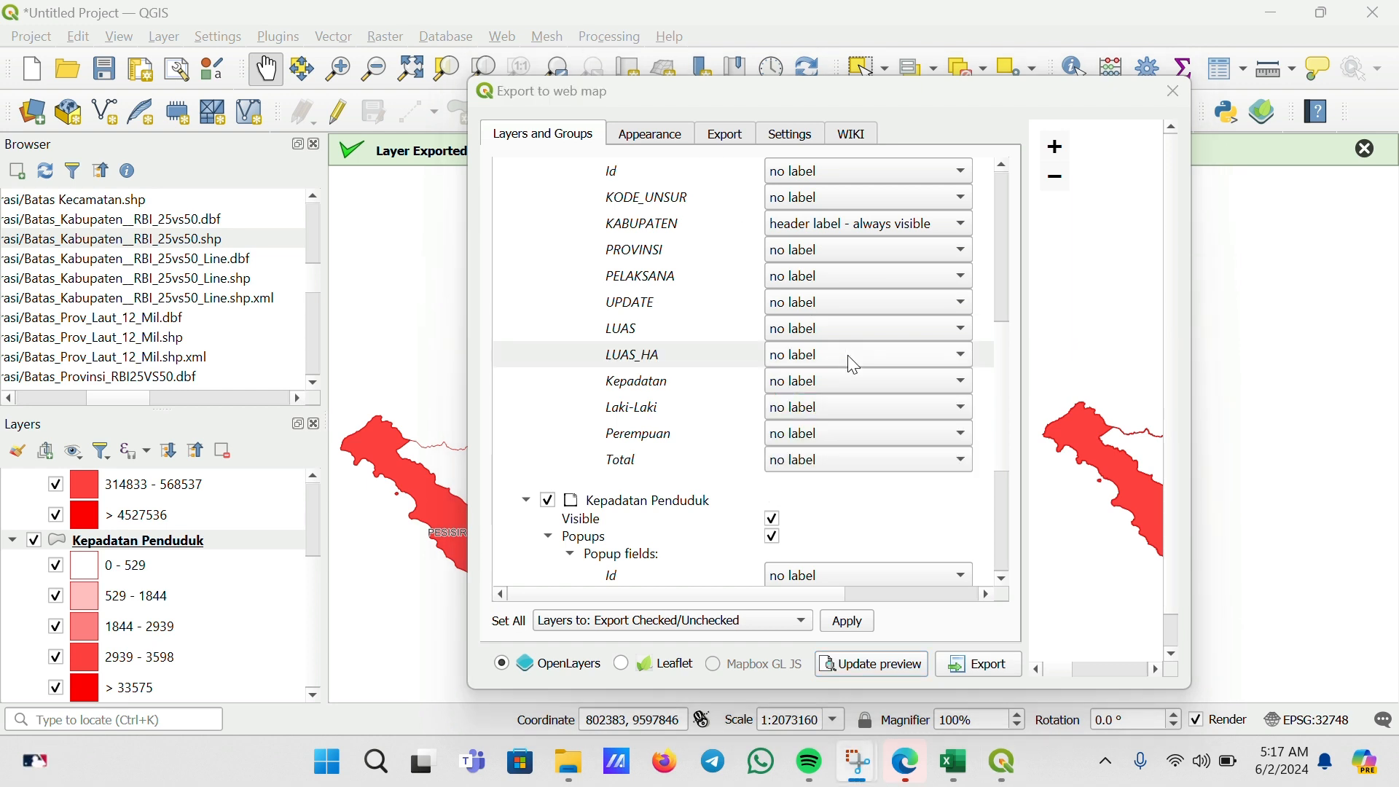
pyautogui.click(840, 346)
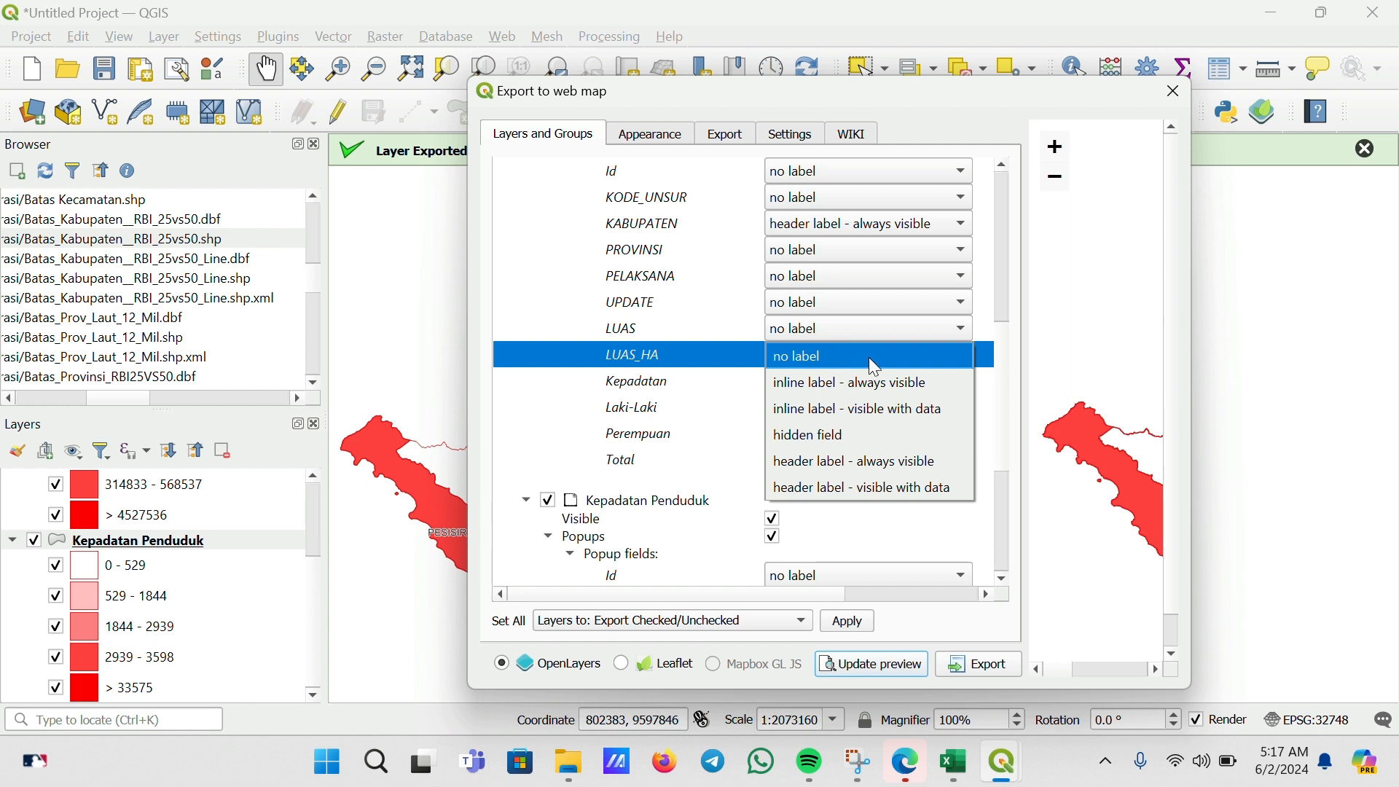
pyautogui.click(874, 383)
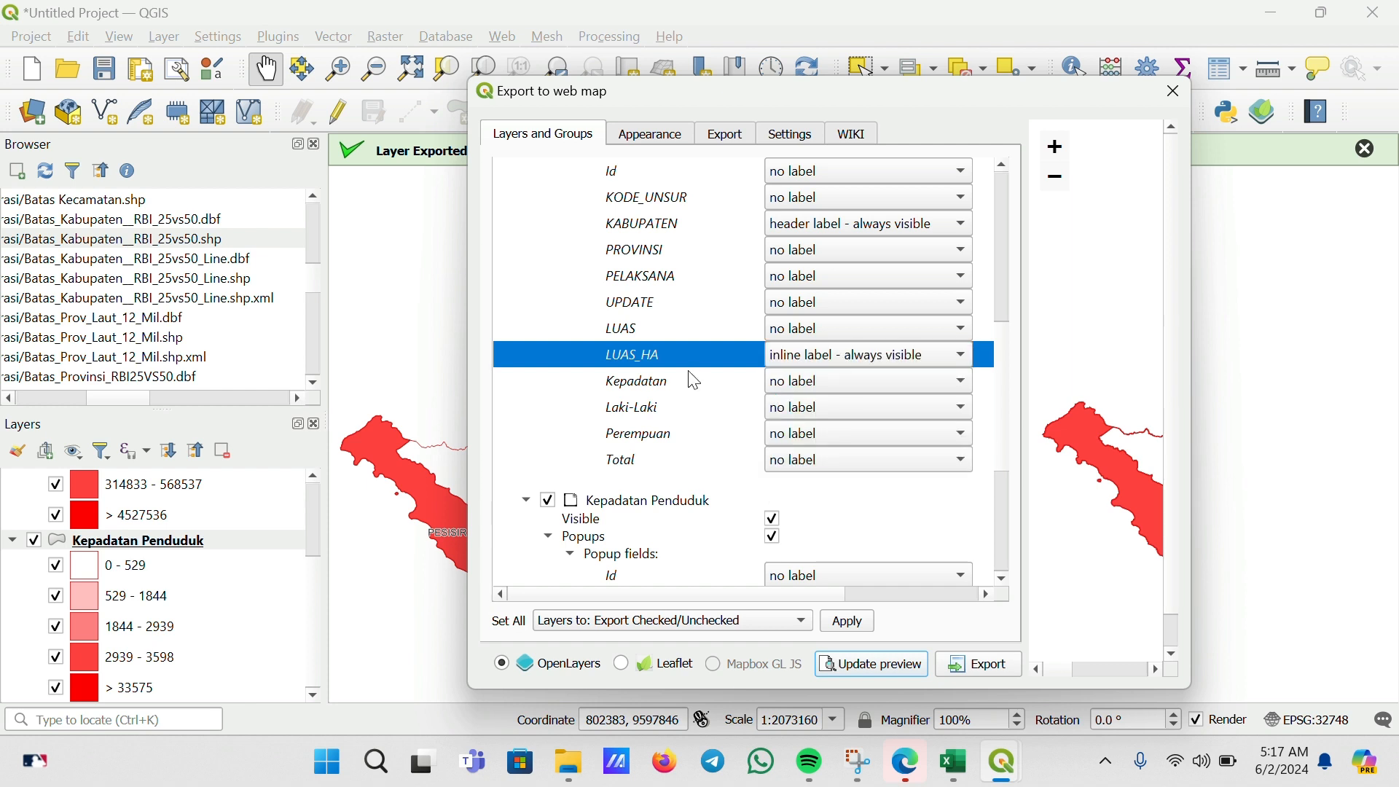
pyautogui.click(794, 384)
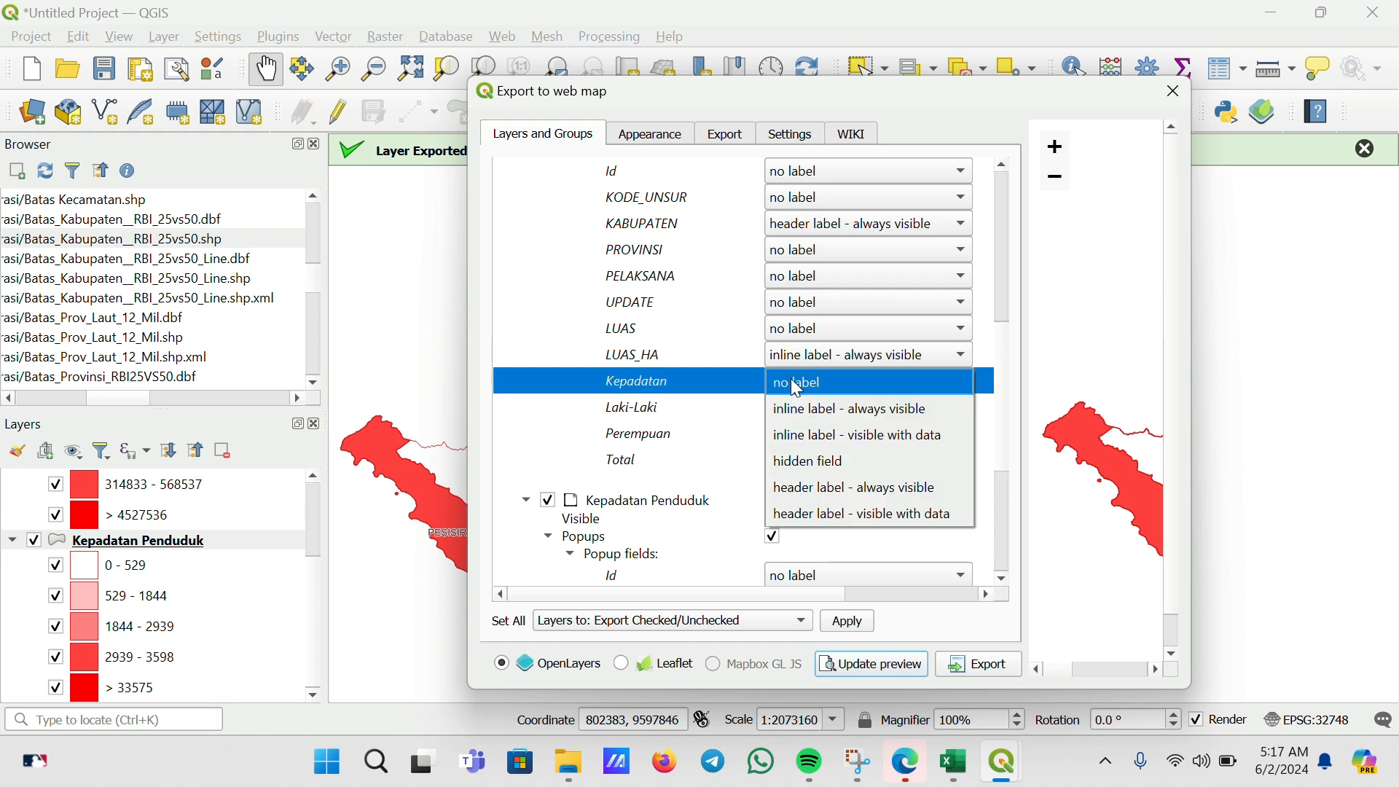
pyautogui.click(815, 410)
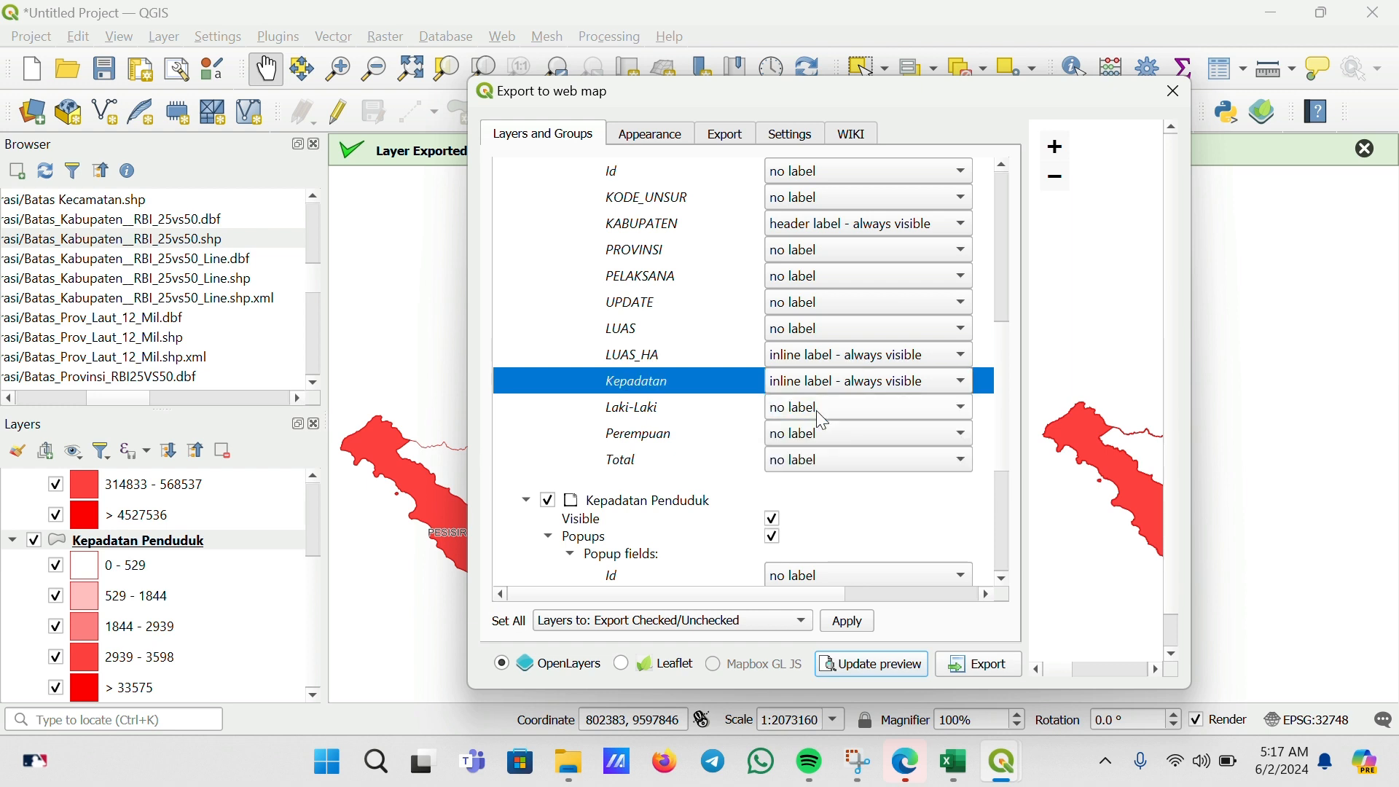
pyautogui.click(817, 412)
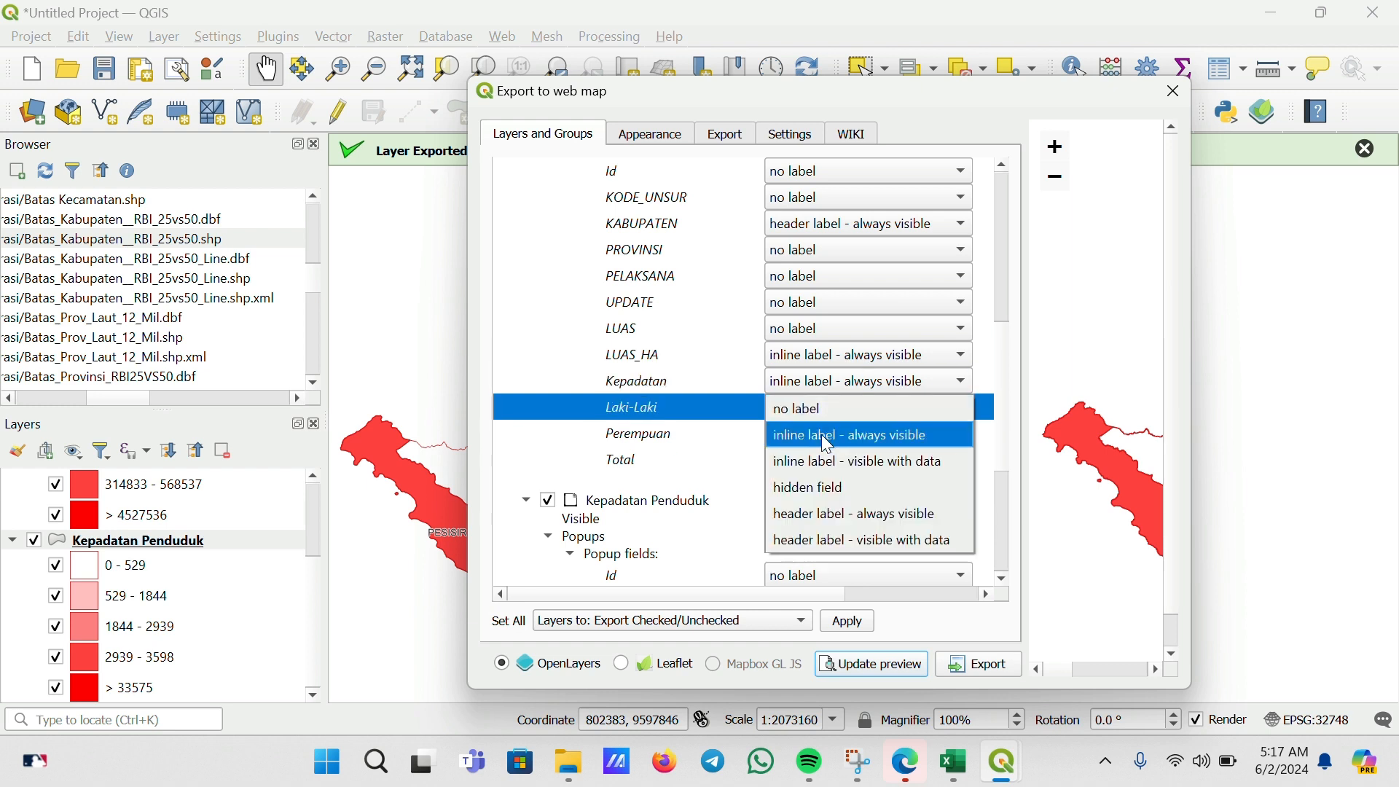
pyautogui.click(821, 434)
pyautogui.click(817, 432)
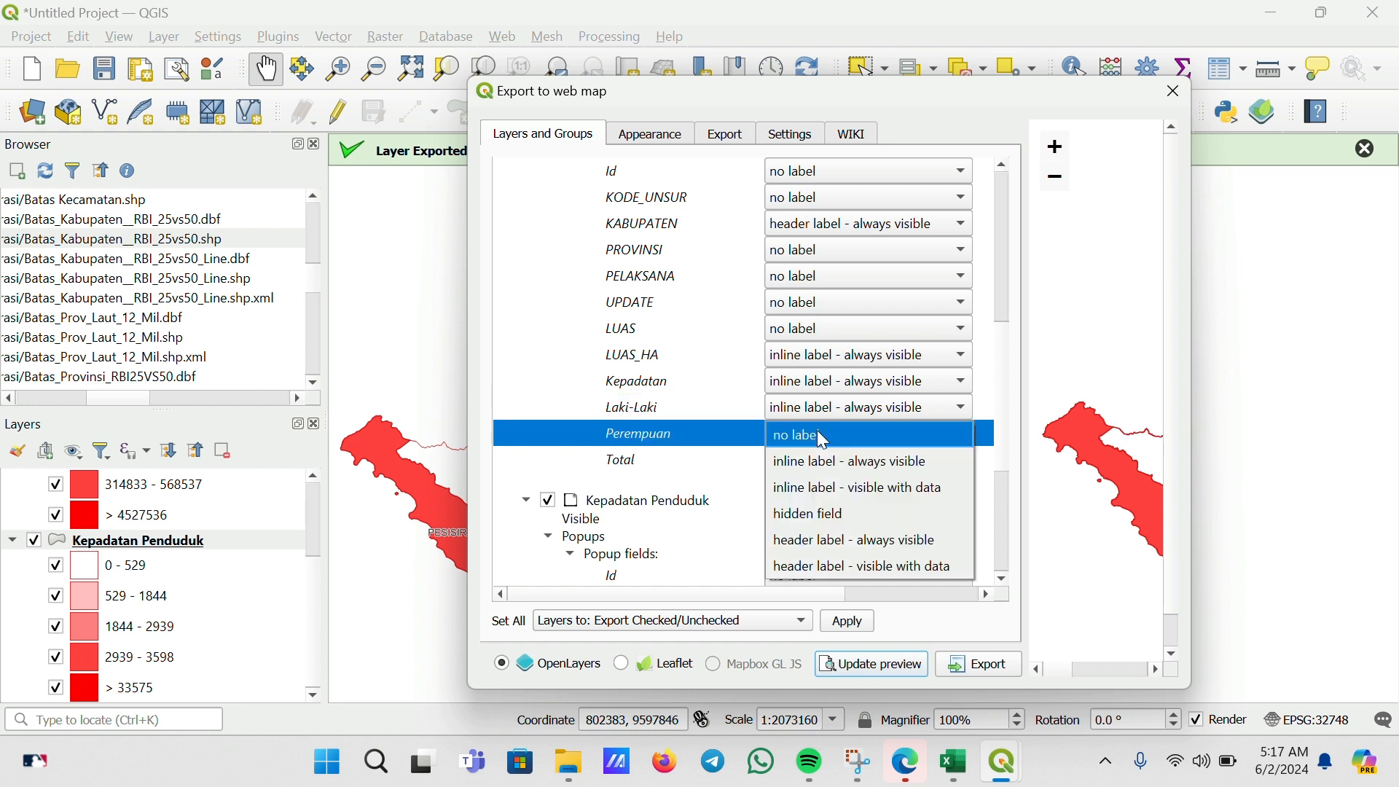
pyautogui.click(823, 461)
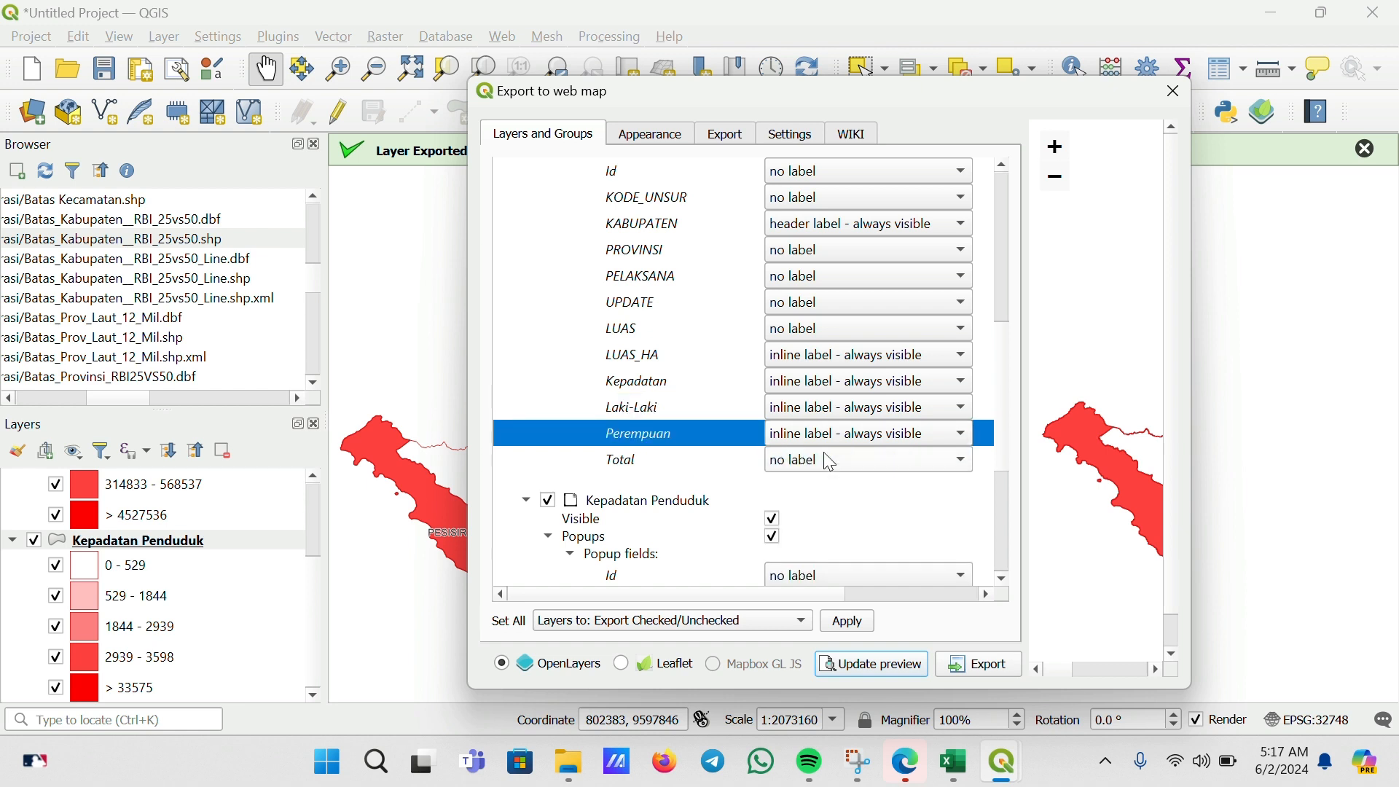
pyautogui.click(820, 463)
pyautogui.click(850, 494)
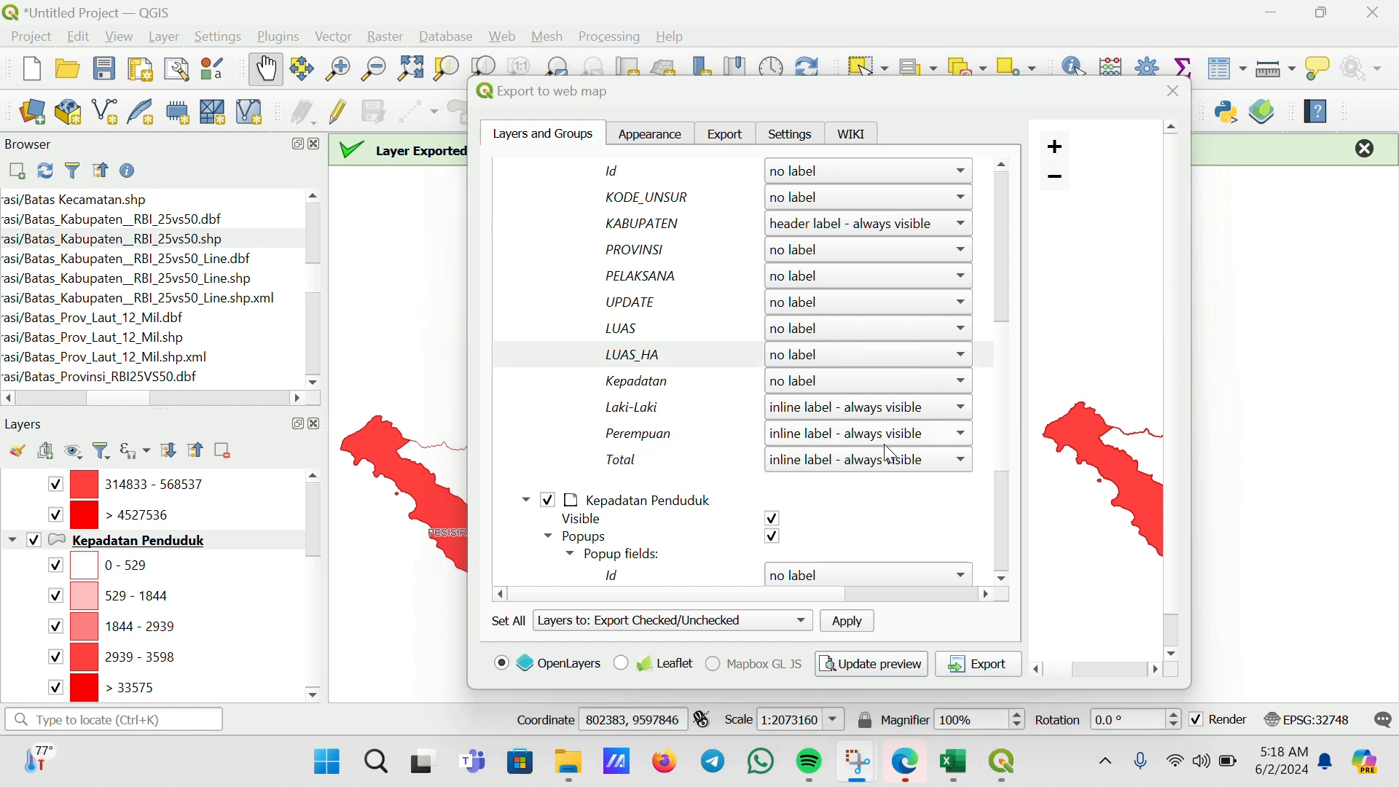
# Reset the Id popup field of the Kepadatan Penduduk layer to "no label"
pyautogui.scroll(-1, 915, 500)
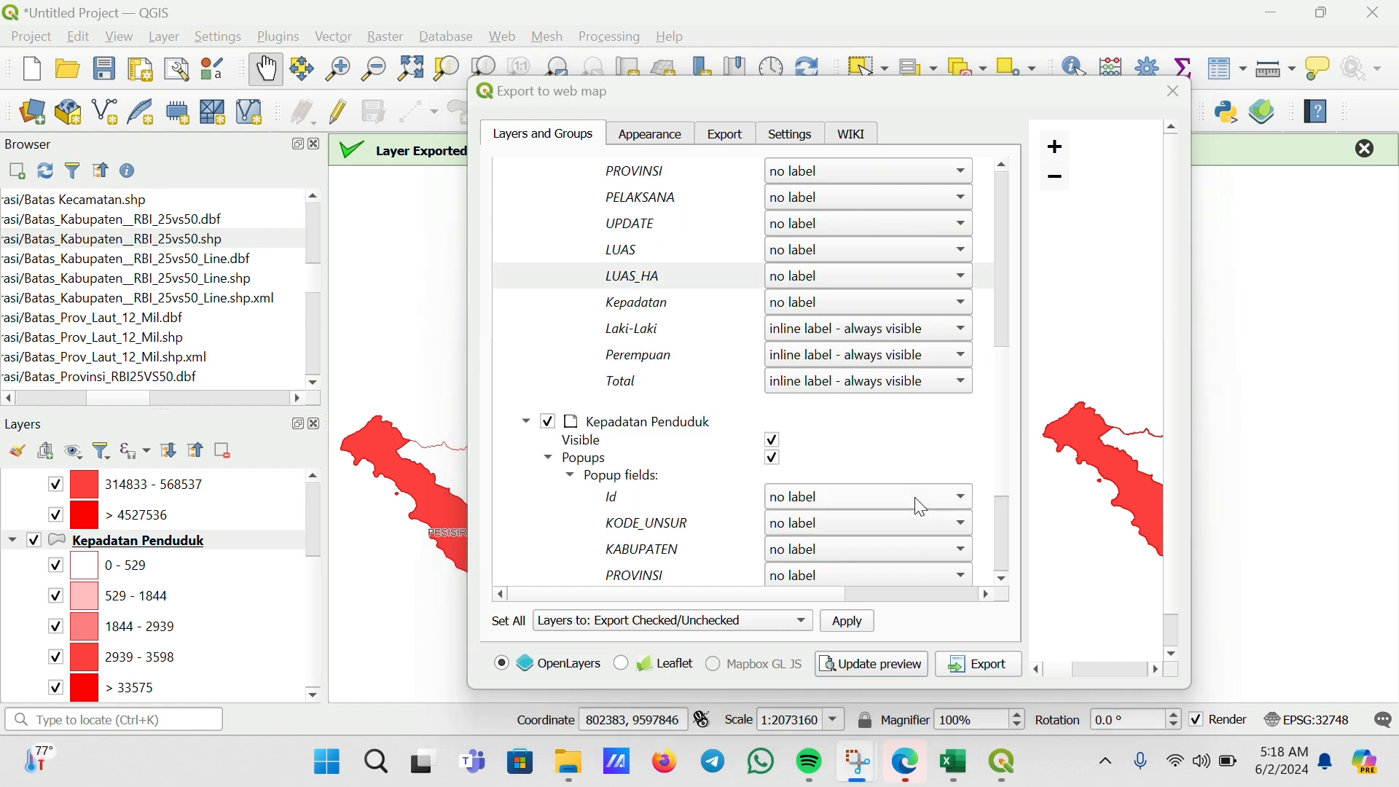
pyautogui.scroll(-3, 864, 426)
pyautogui.scroll(1, 824, 360)
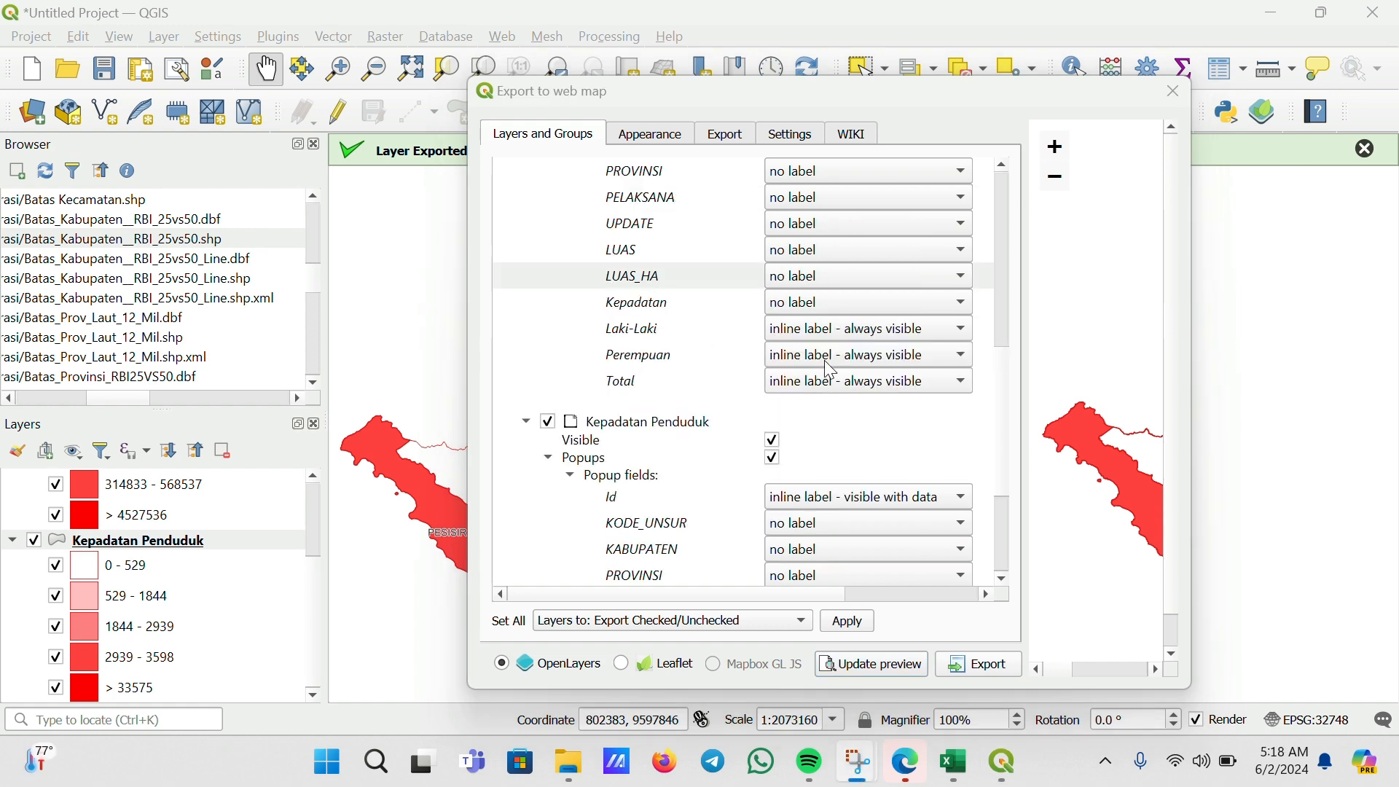
pyautogui.click(906, 497)
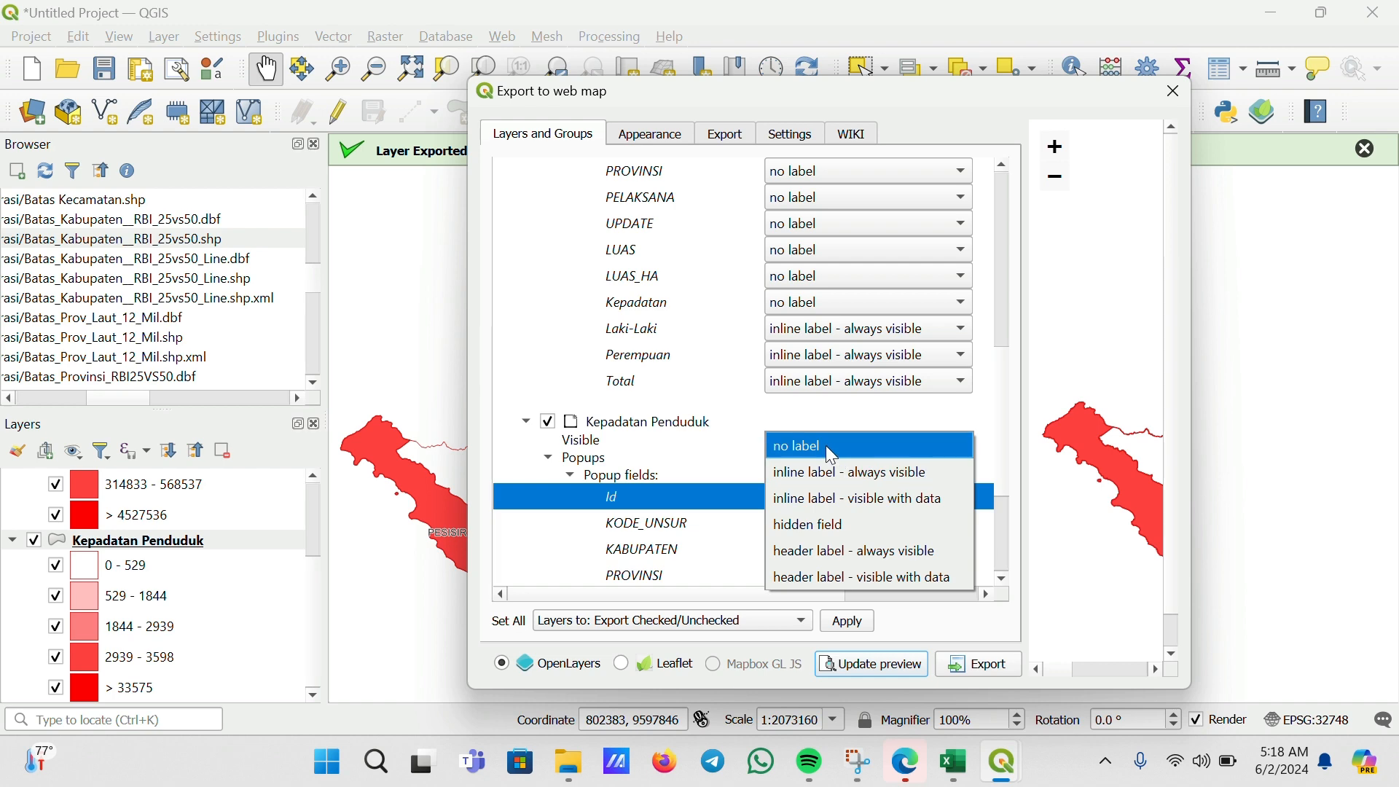
pyautogui.click(825, 447)
# Set the Kepadatan popup field of Jumlah Penduduk back to "inline label - always visible"
pyautogui.scroll(-3, 1008, 266)
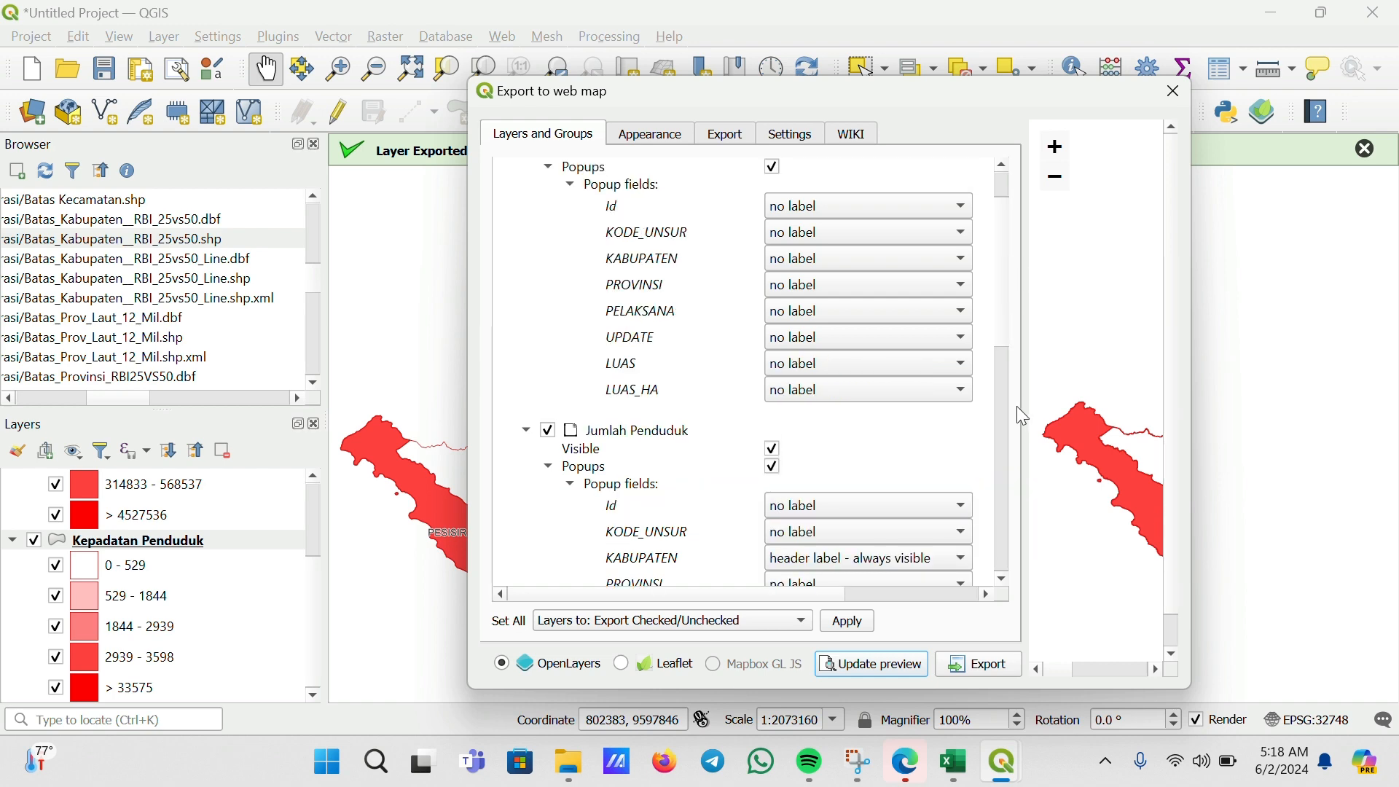
pyautogui.moveTo(1006, 323); pyautogui.dragTo(1009, 426)
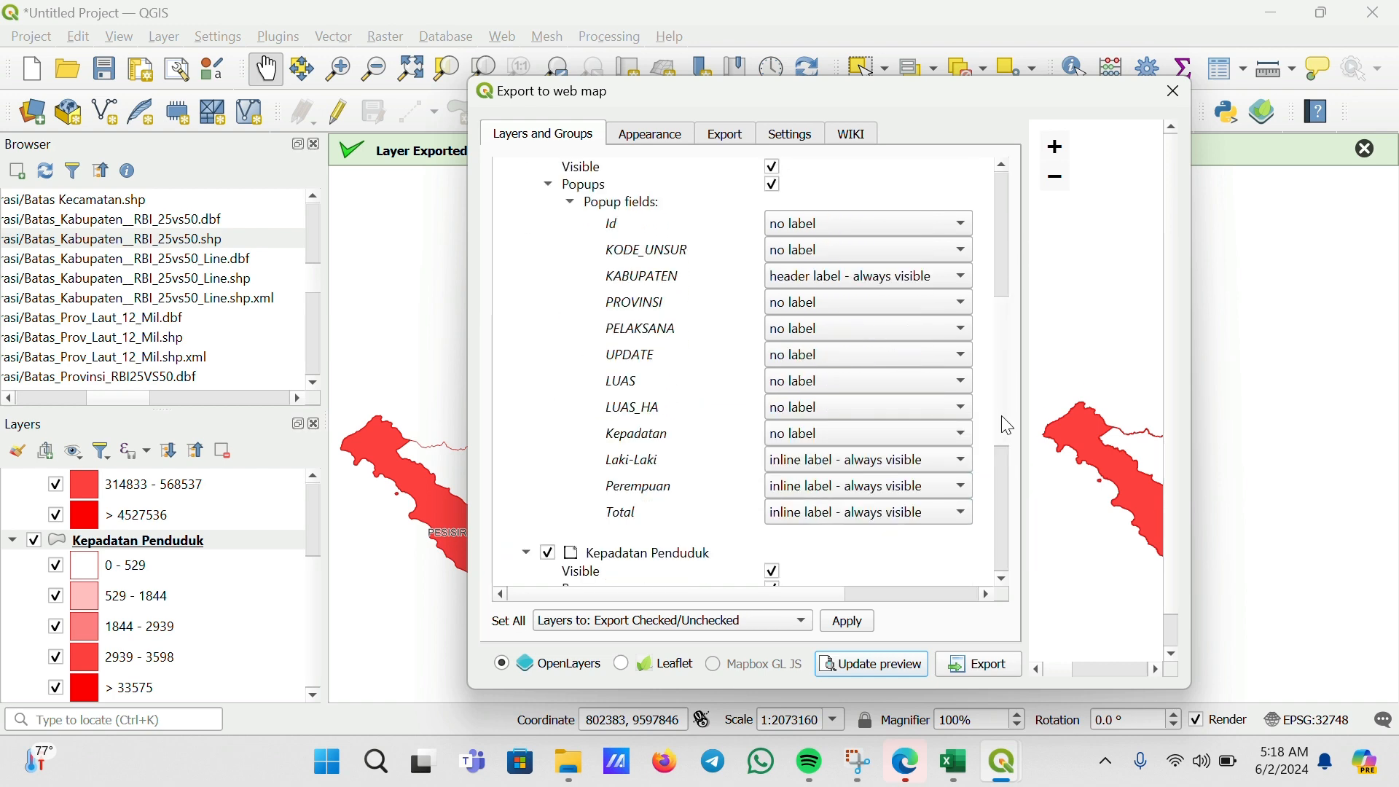
pyautogui.click(856, 276)
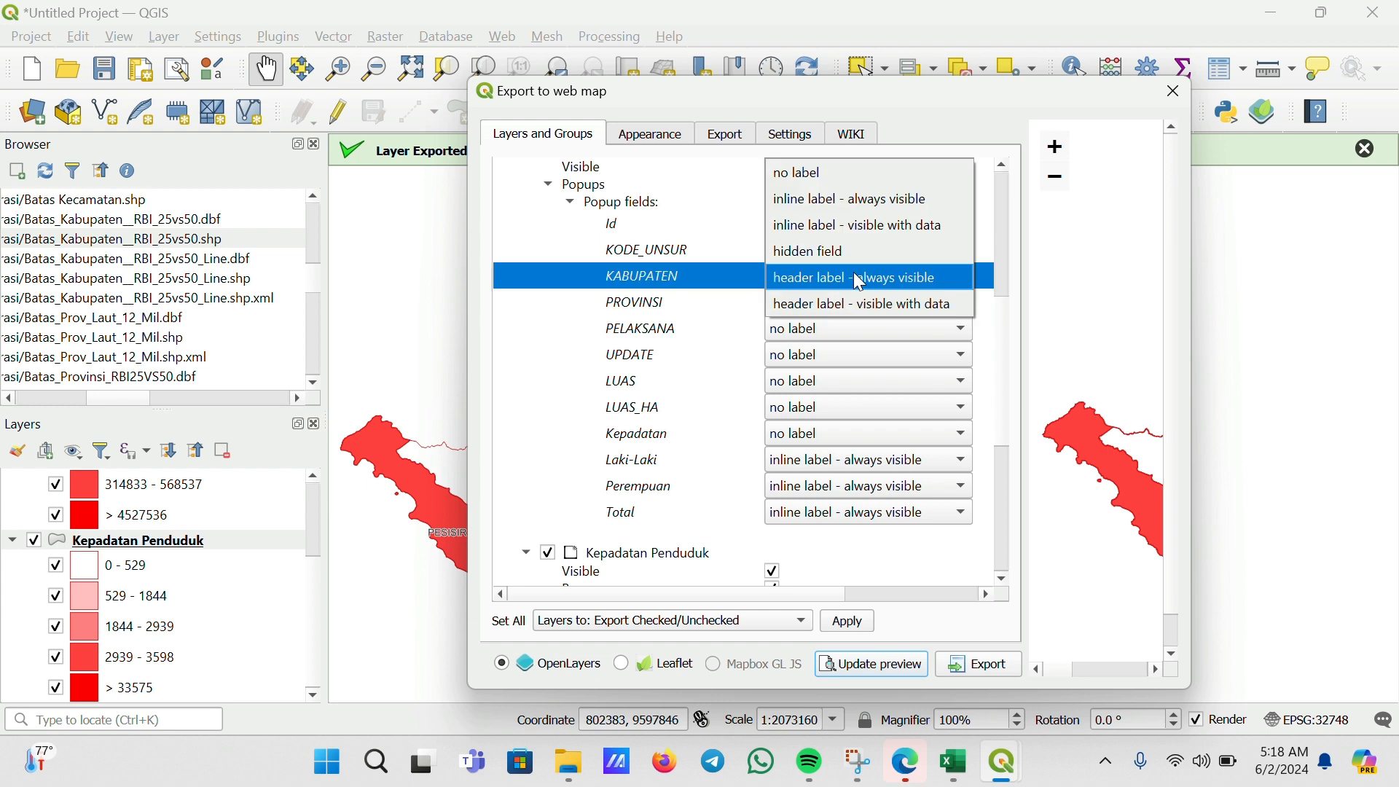
pyautogui.click(815, 276)
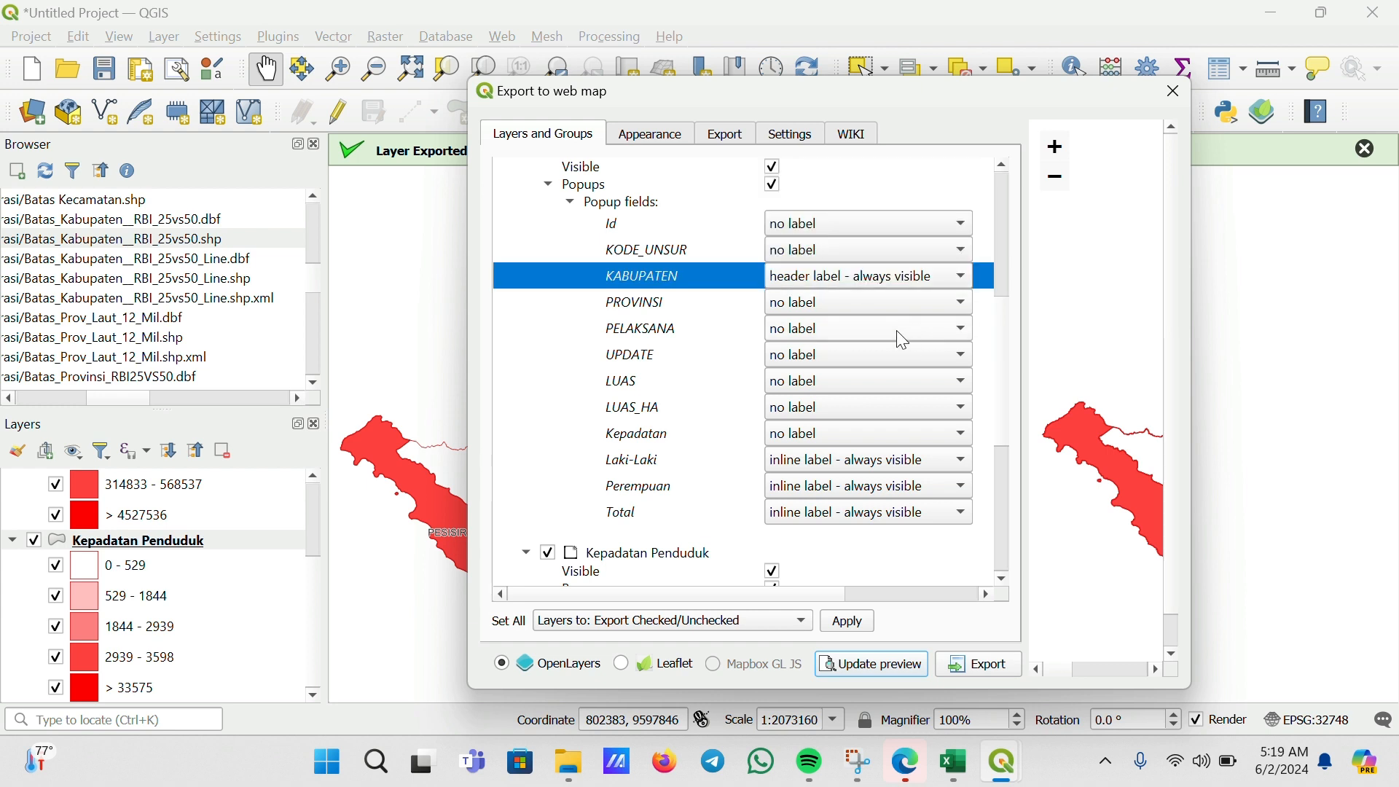
pyautogui.click(814, 437)
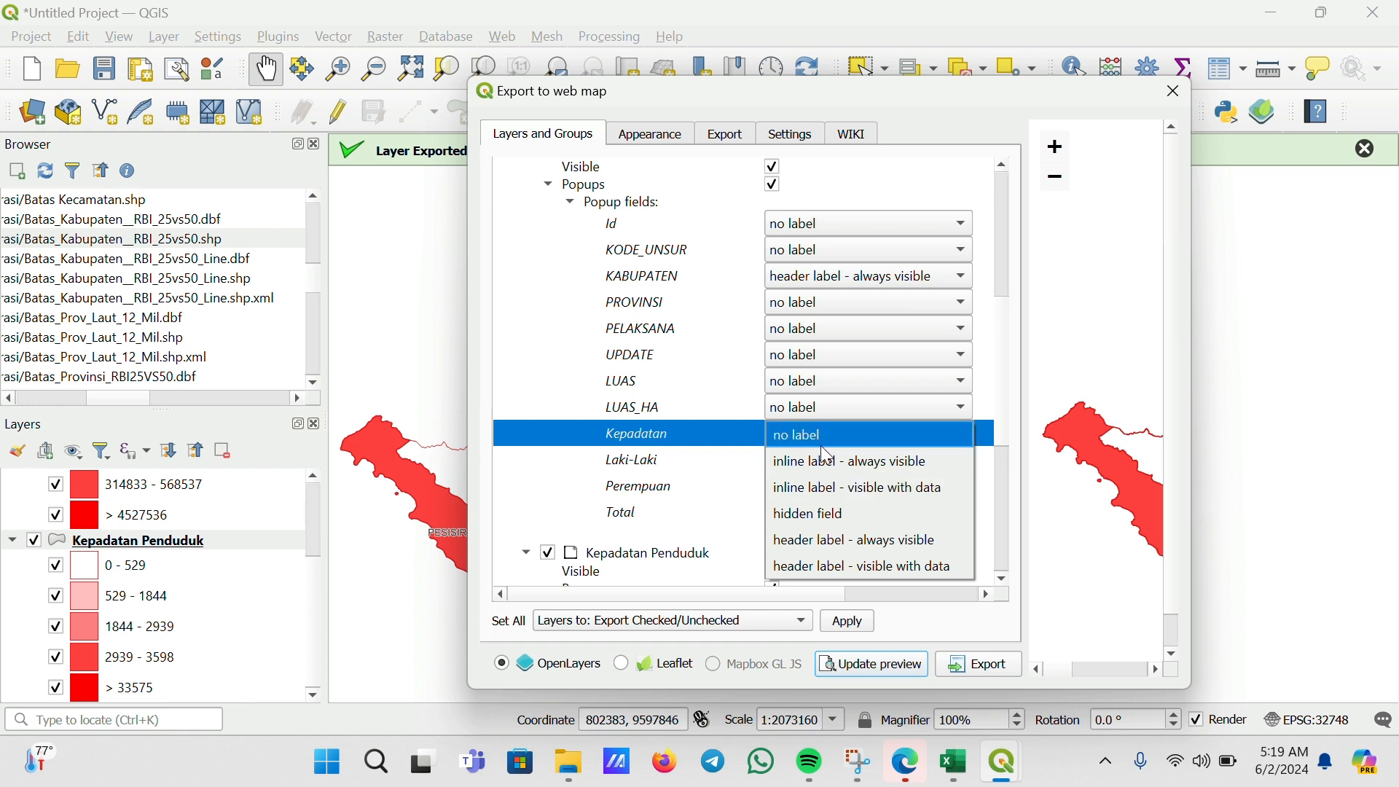
pyautogui.click(839, 463)
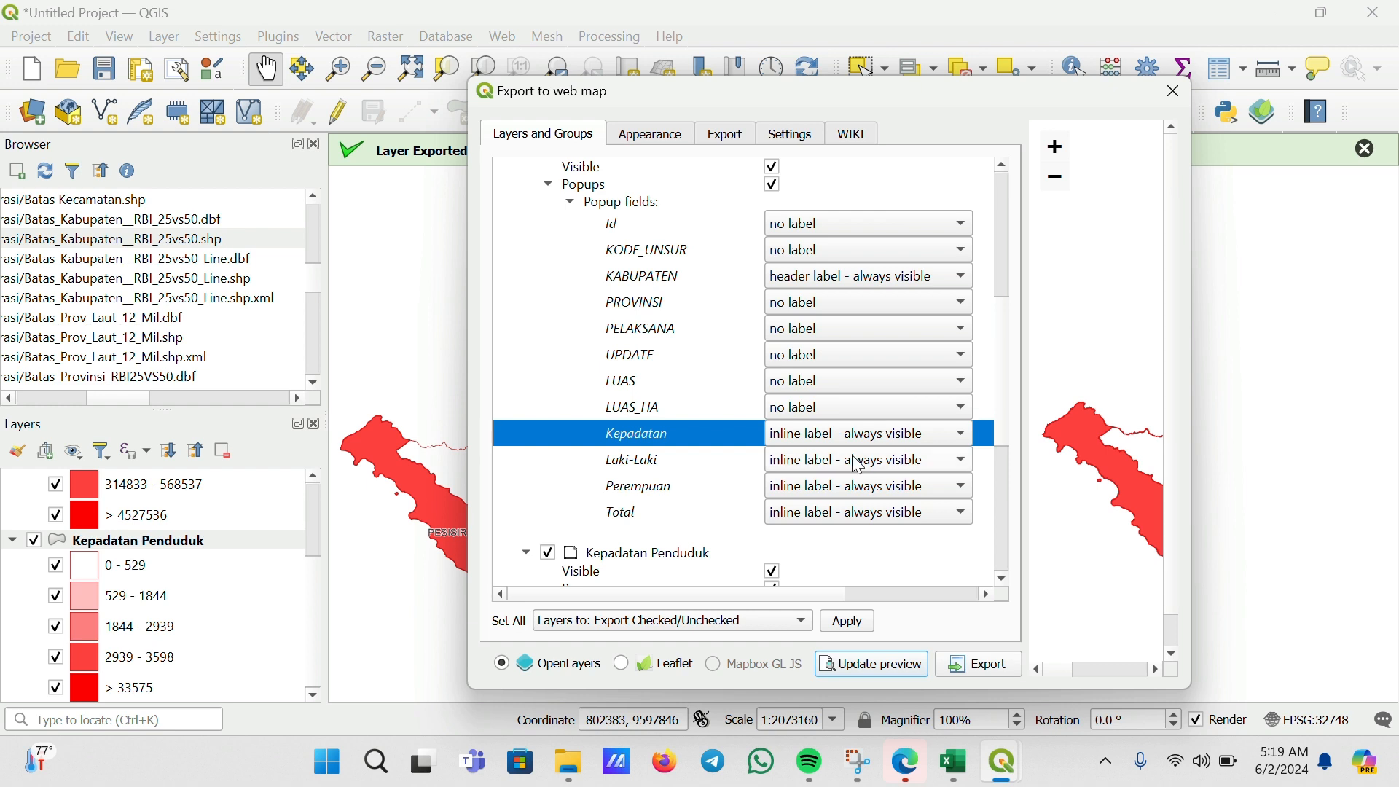
# Set the Laki-Laki and Perempuan popup fields of Jumlah Penduduk to "no label"
pyautogui.click(859, 465)
pyautogui.click(851, 458)
pyautogui.click(831, 490)
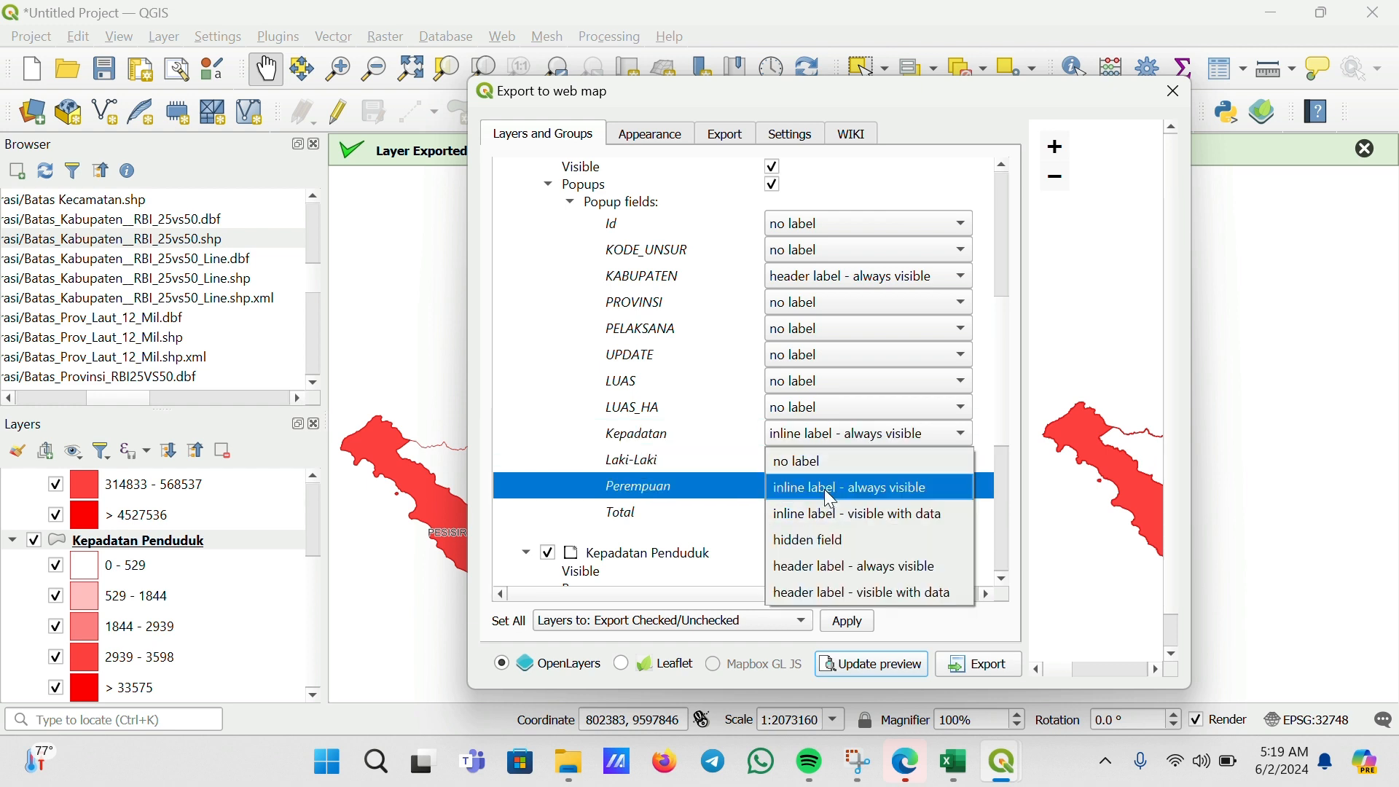
pyautogui.click(815, 470)
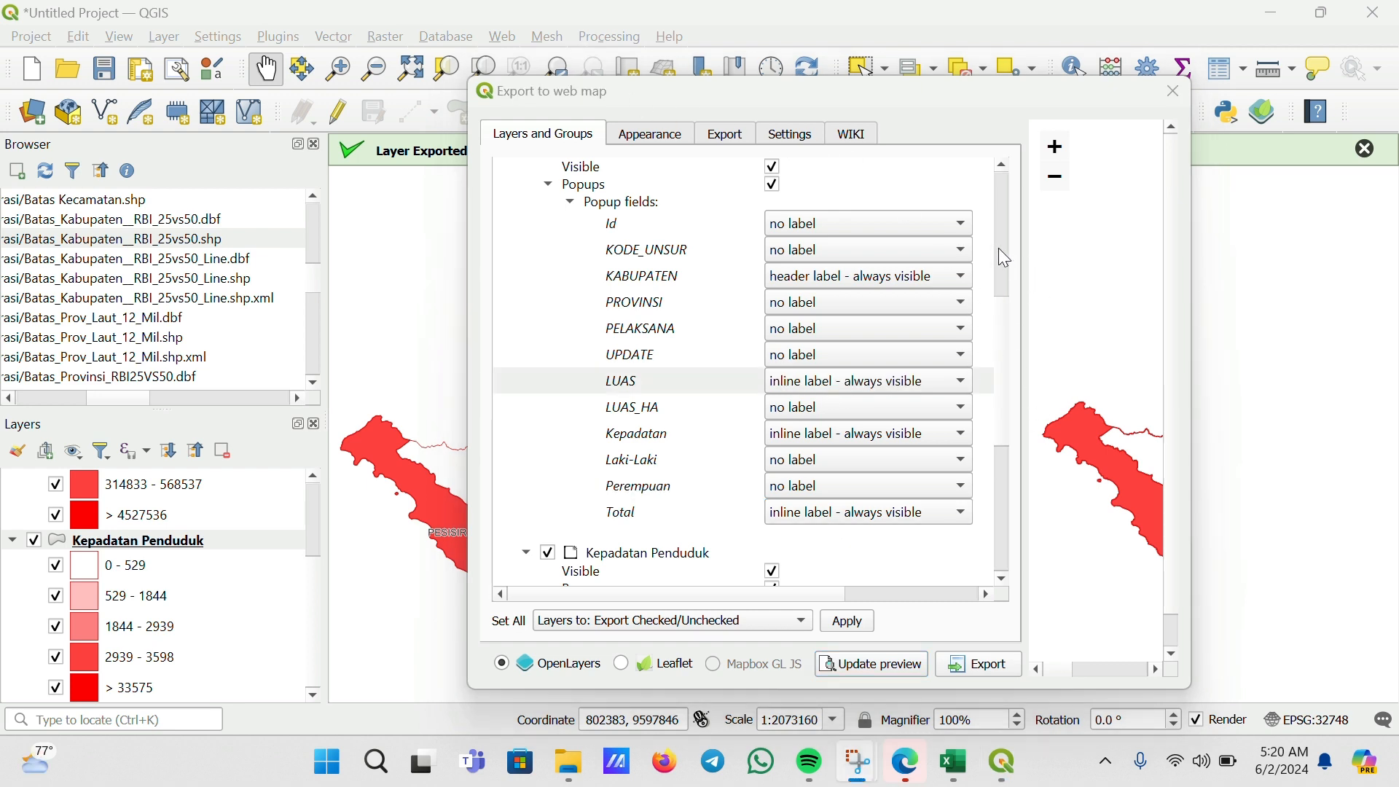
# Switch the web map export to Leaflet on the Appearance settings and enlarge the dialog's preview area
pyautogui.click(675, 140)
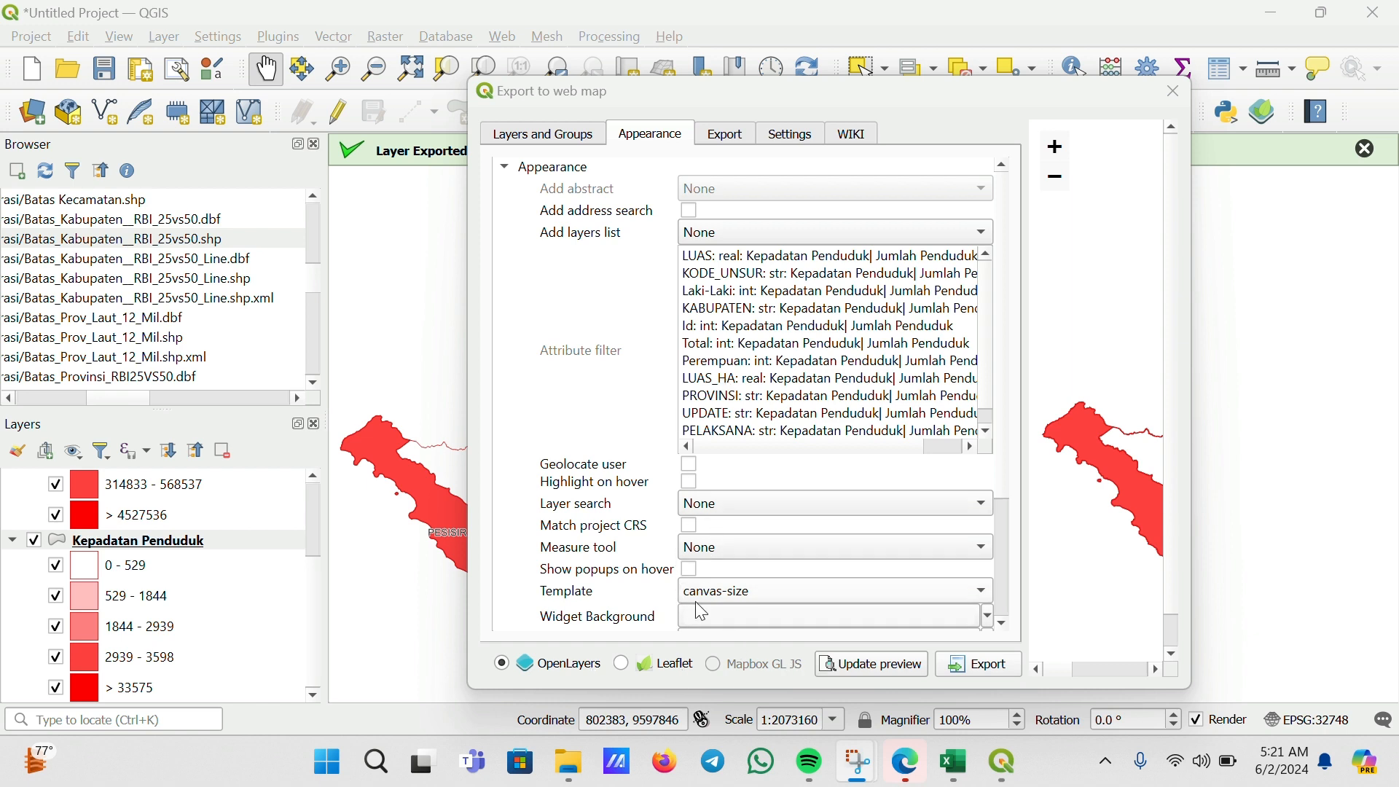
pyautogui.click(623, 665)
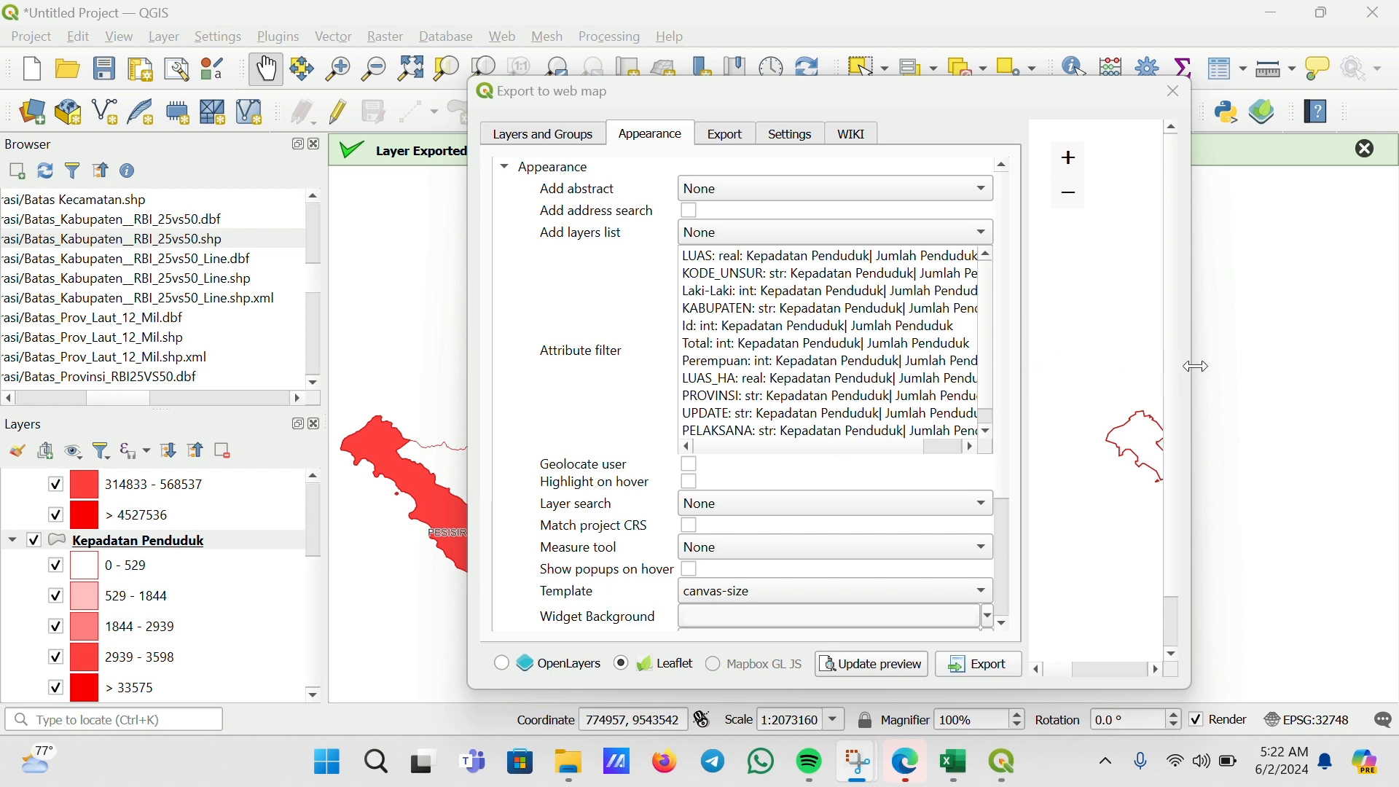
pyautogui.moveTo(1198, 367); pyautogui.dragTo(1357, 367)
pyautogui.moveTo(1010, 82); pyautogui.dragTo(584, 85)
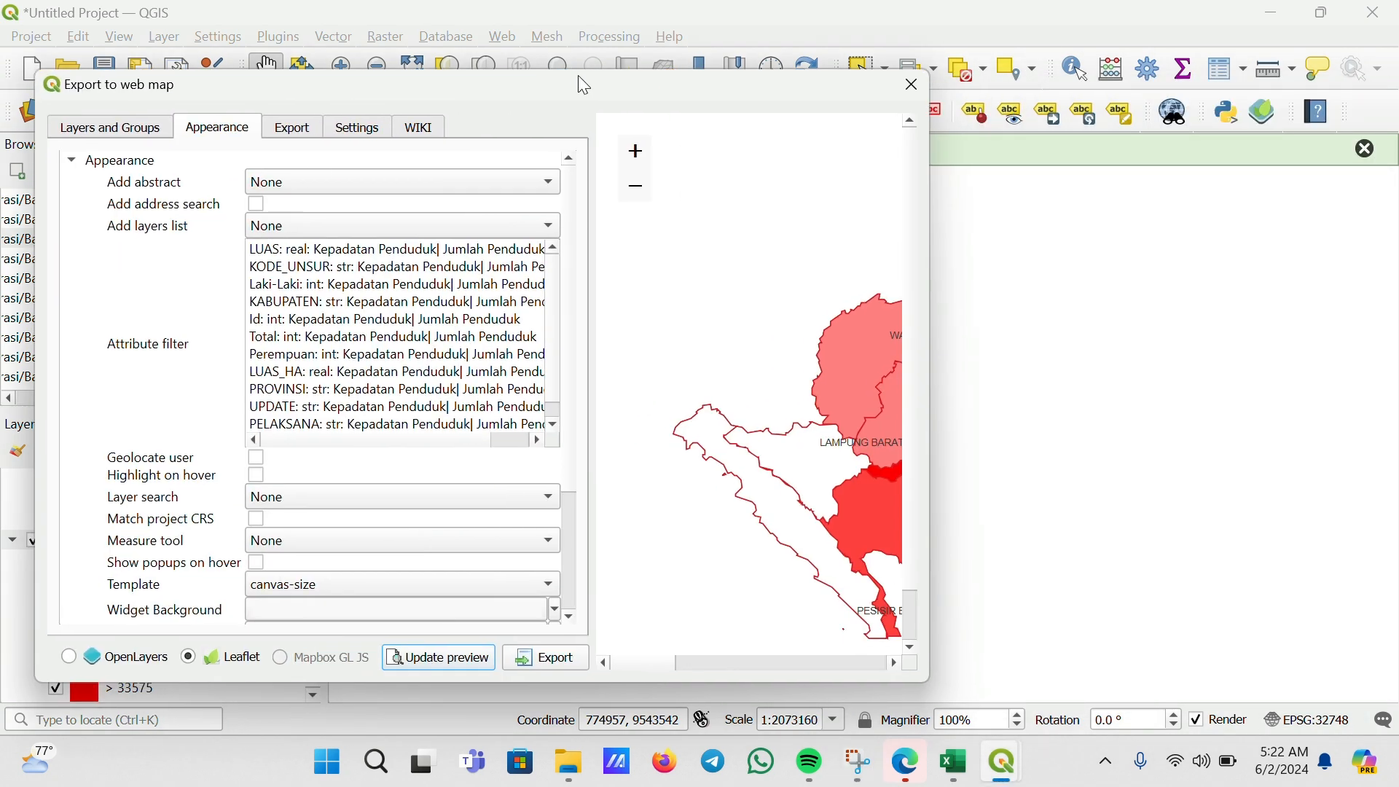
pyautogui.moveTo(920, 345); pyautogui.dragTo(1361, 347)
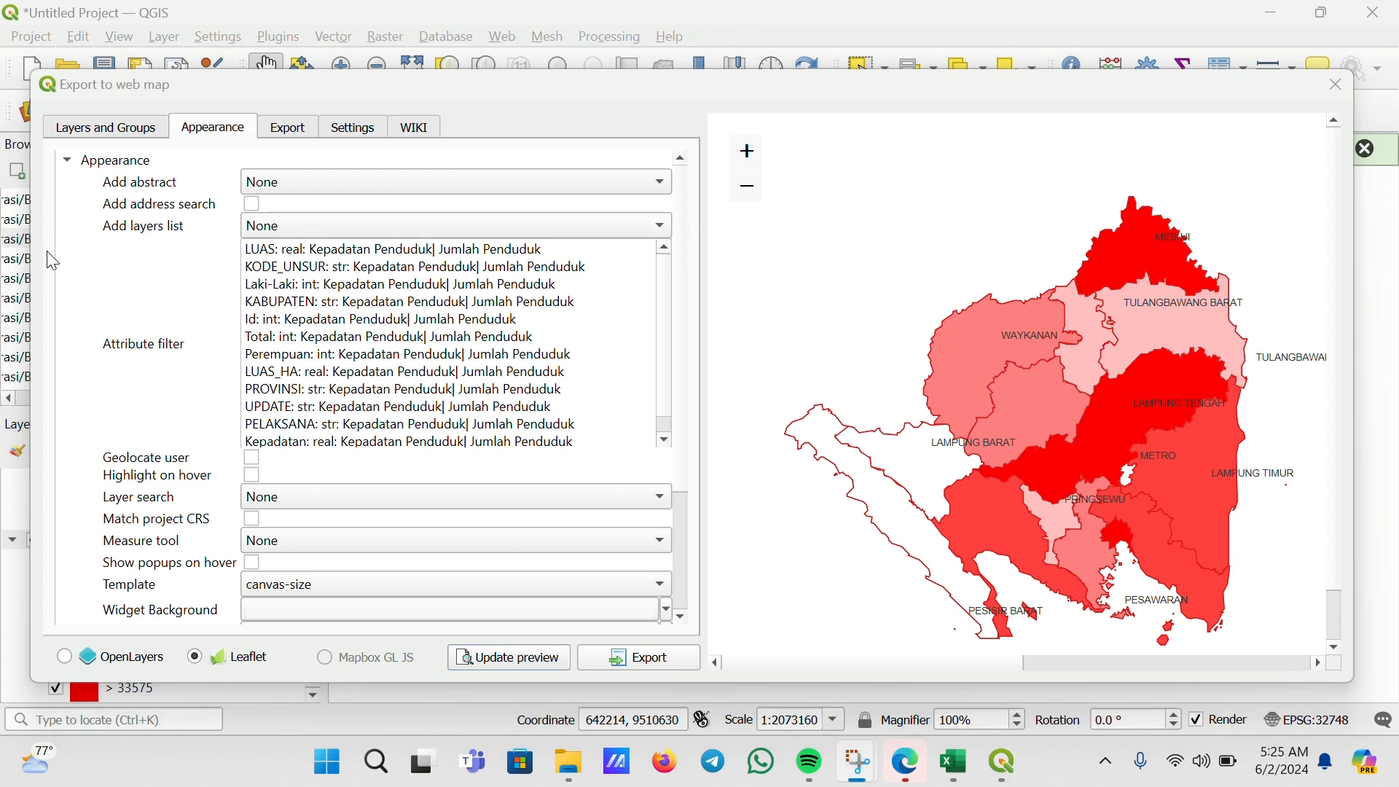
# Set the layers list to Collapsed and update the preview
pyautogui.click(273, 227)
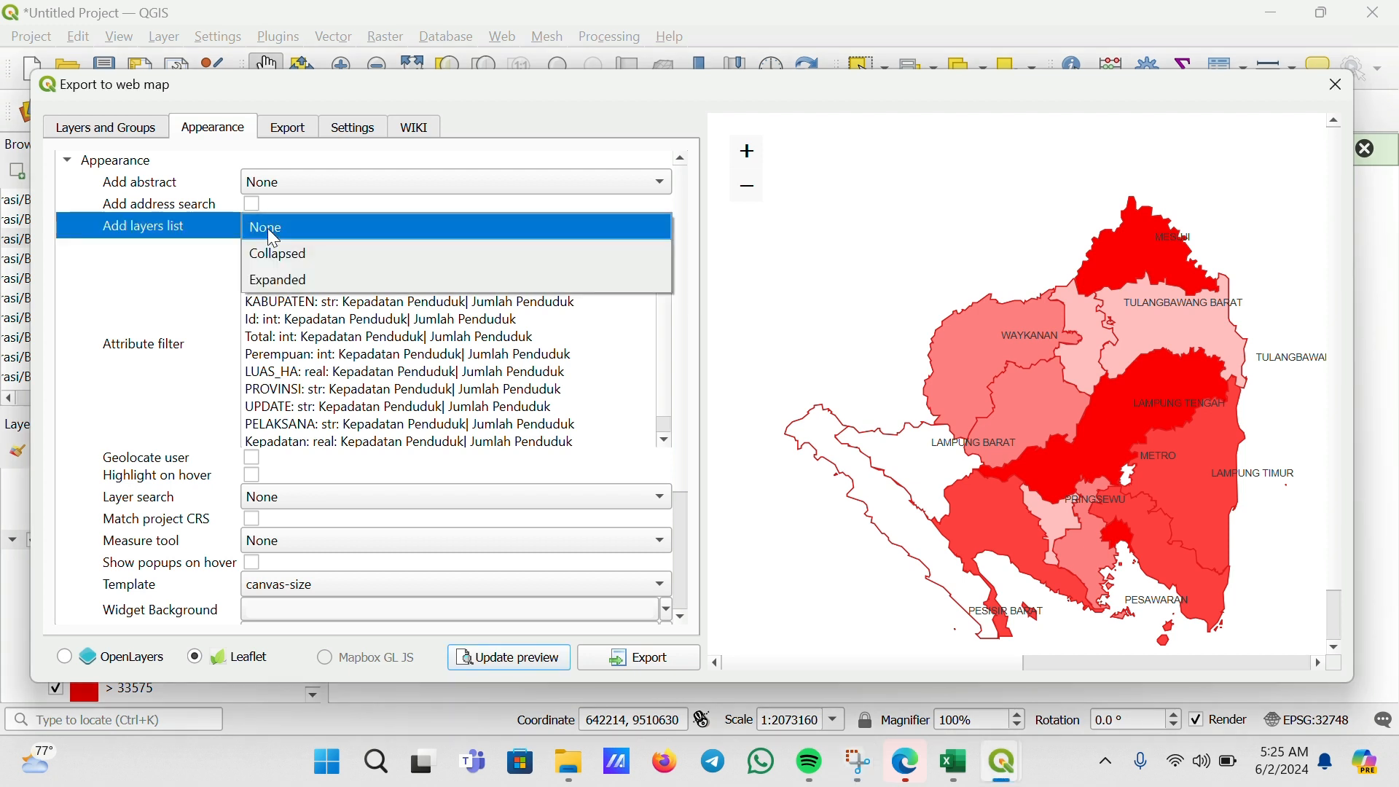
pyautogui.click(306, 254)
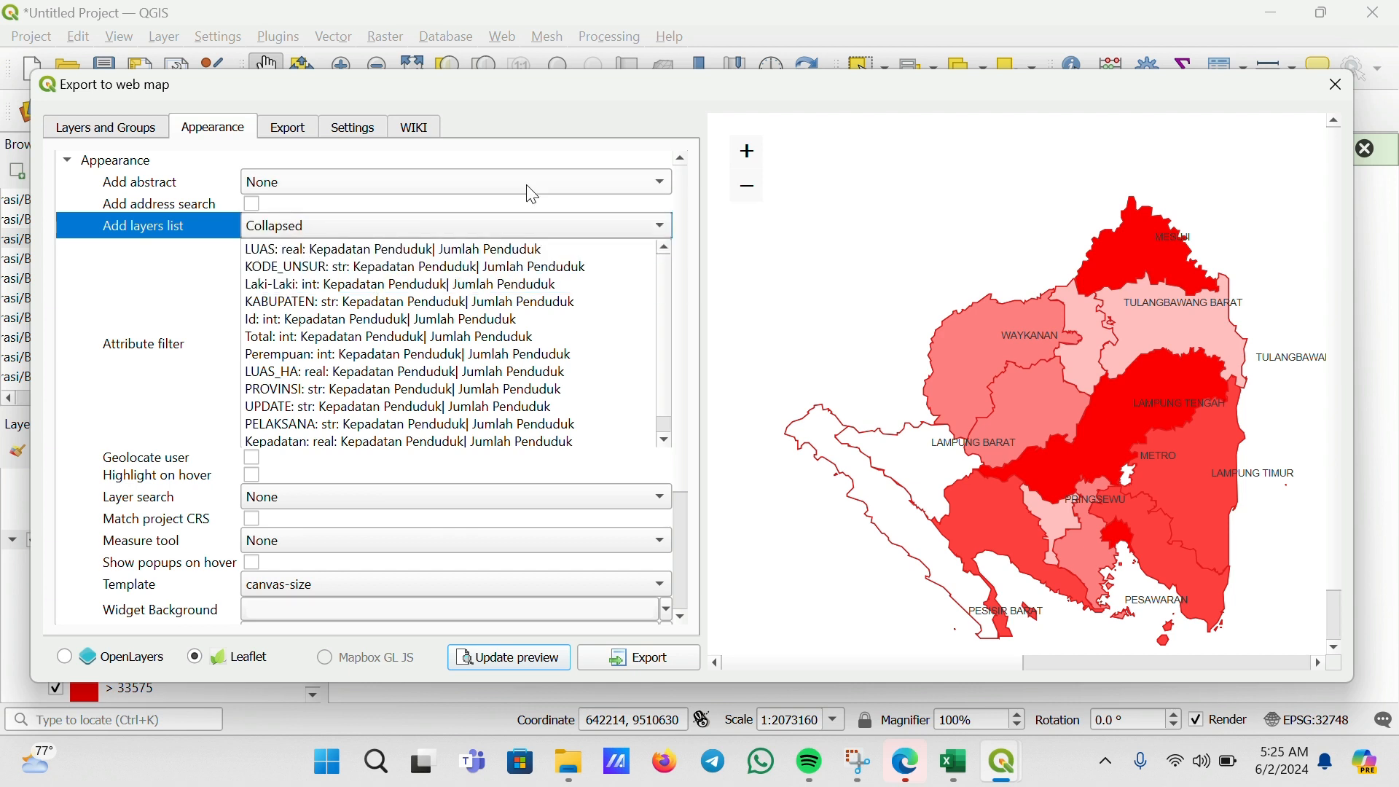
pyautogui.click(532, 658)
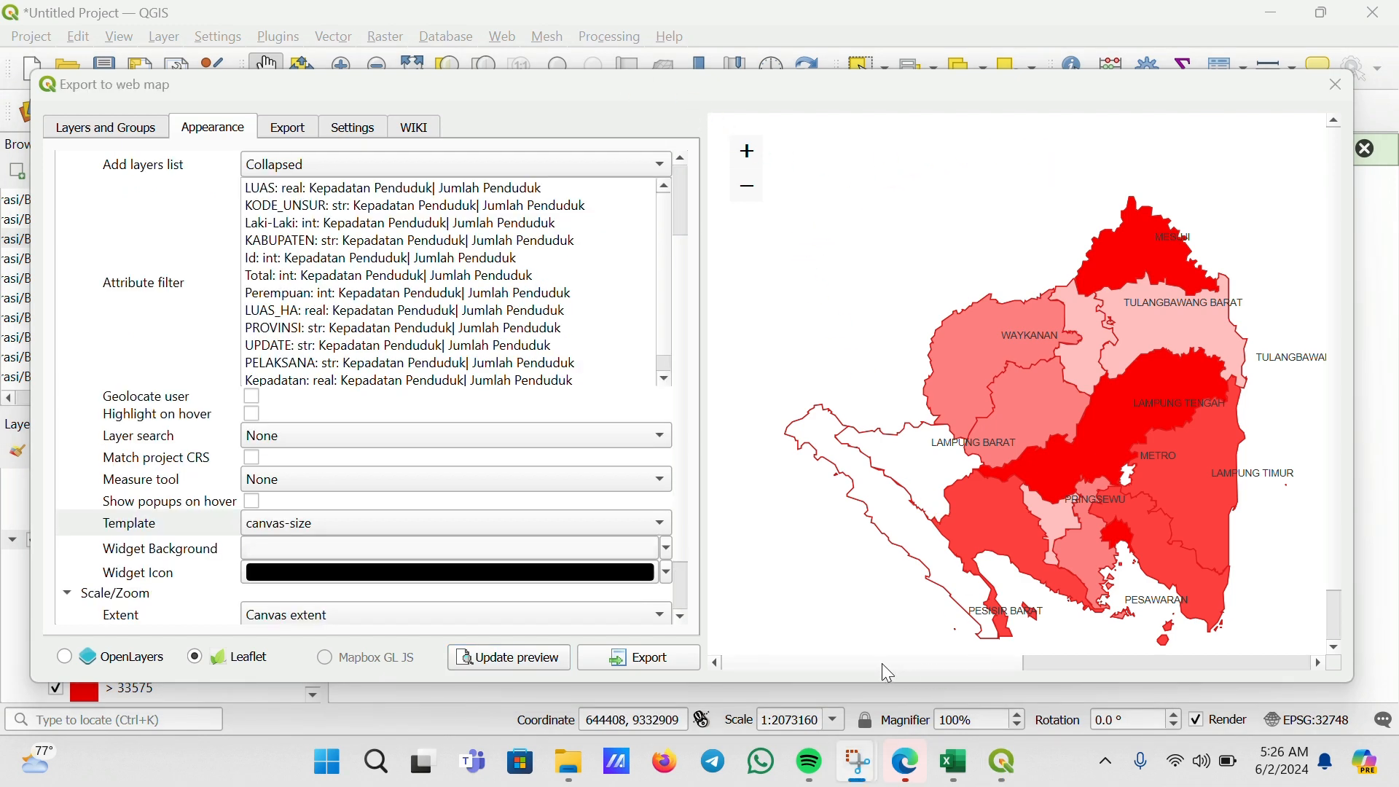
# Change the layers list option to Expanded
pyautogui.moveTo(881, 664); pyautogui.dragTo(1147, 655)
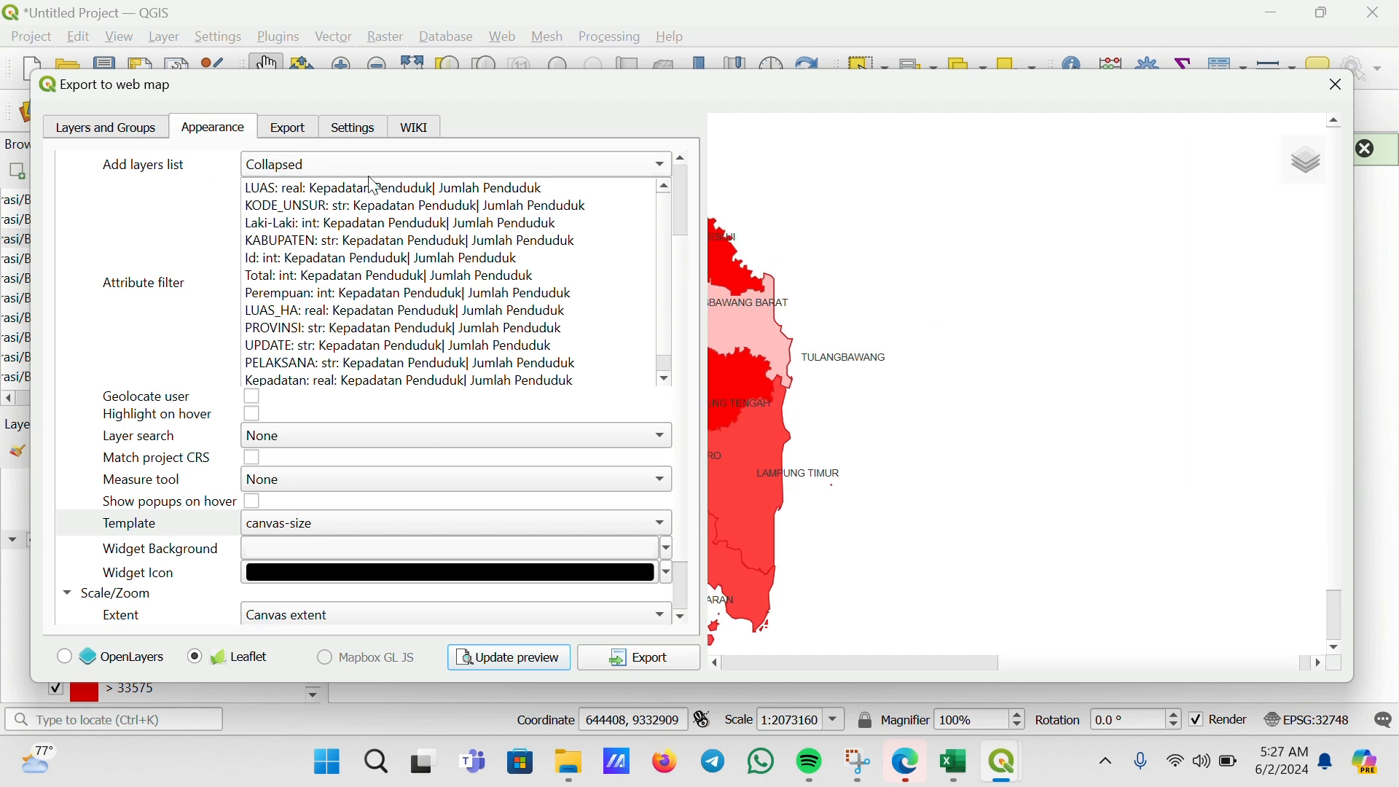
pyautogui.moveTo(1310, 175)
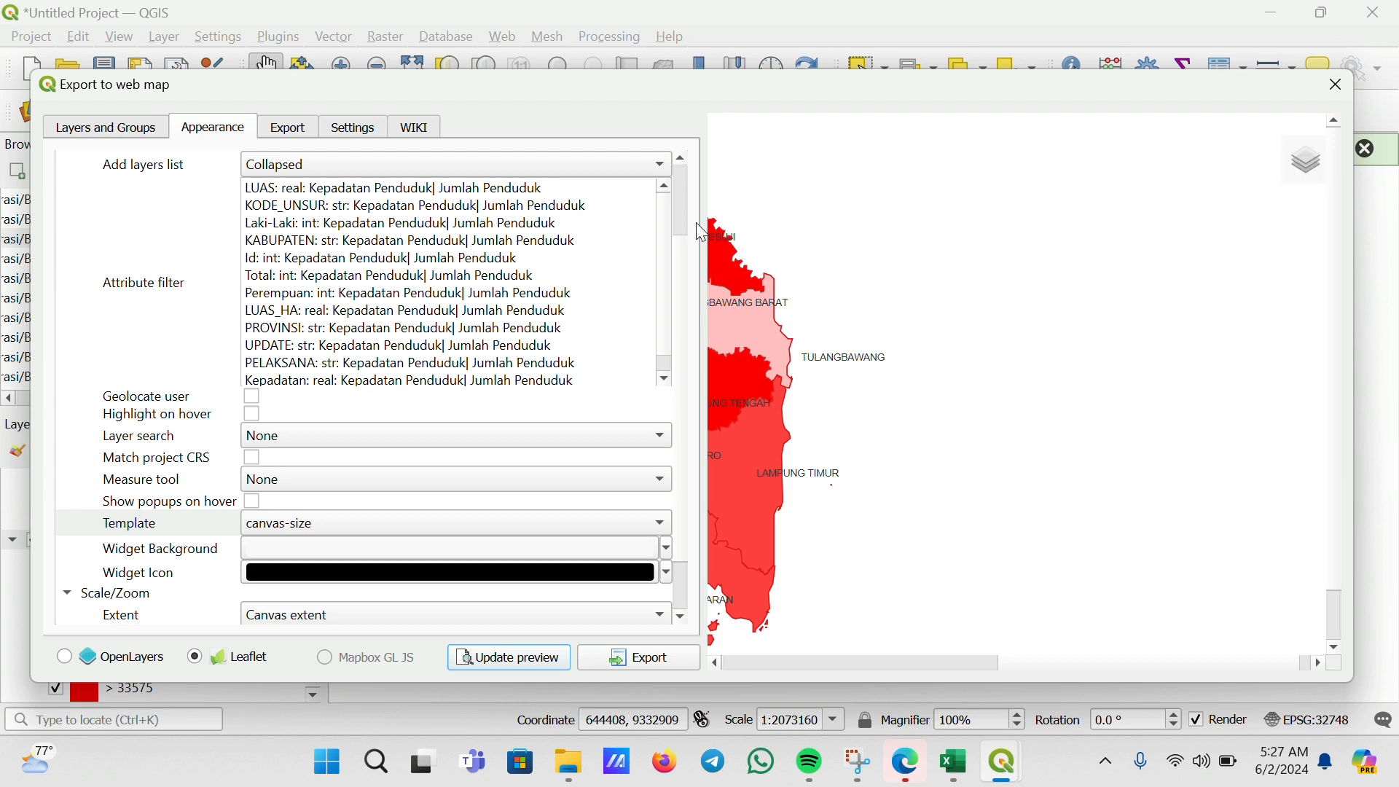
pyautogui.click(377, 165)
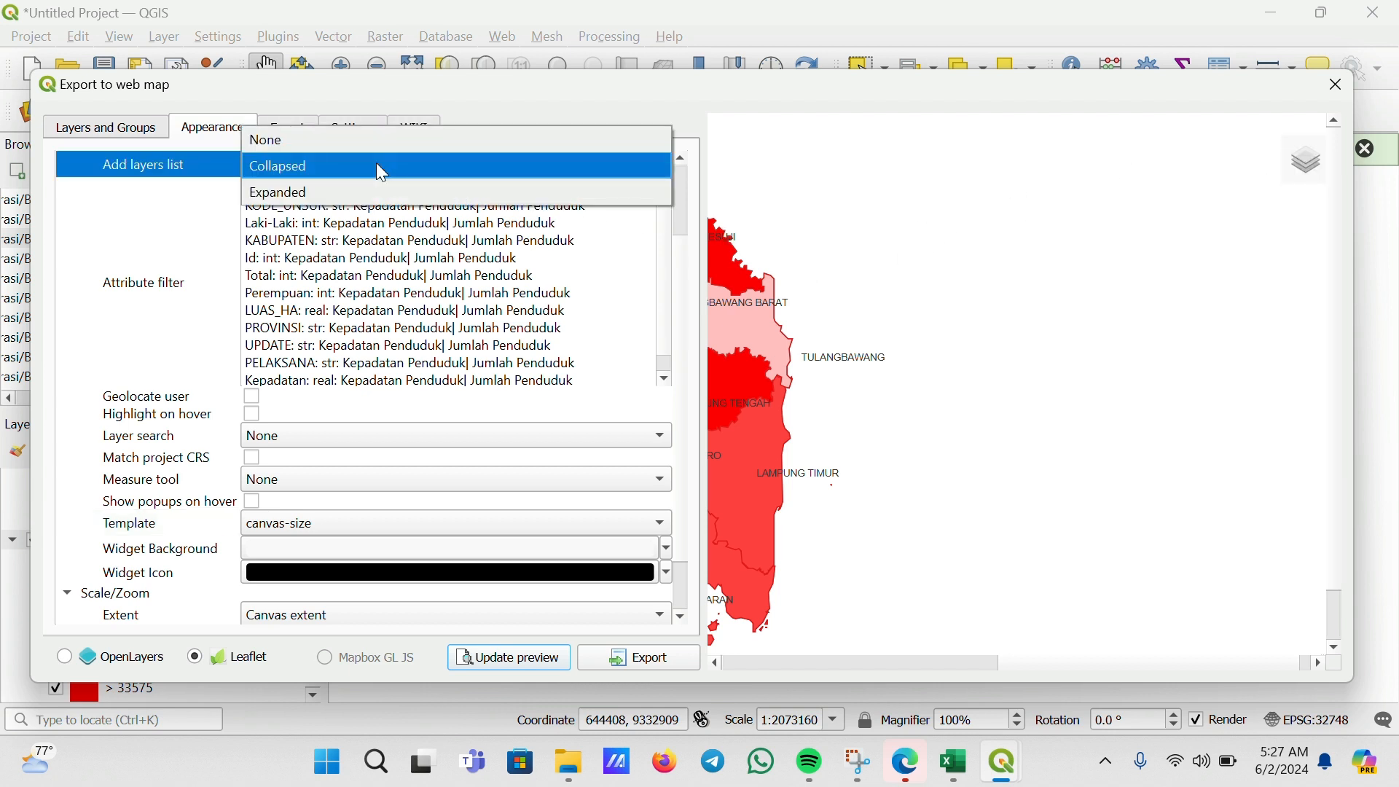
pyautogui.click(392, 191)
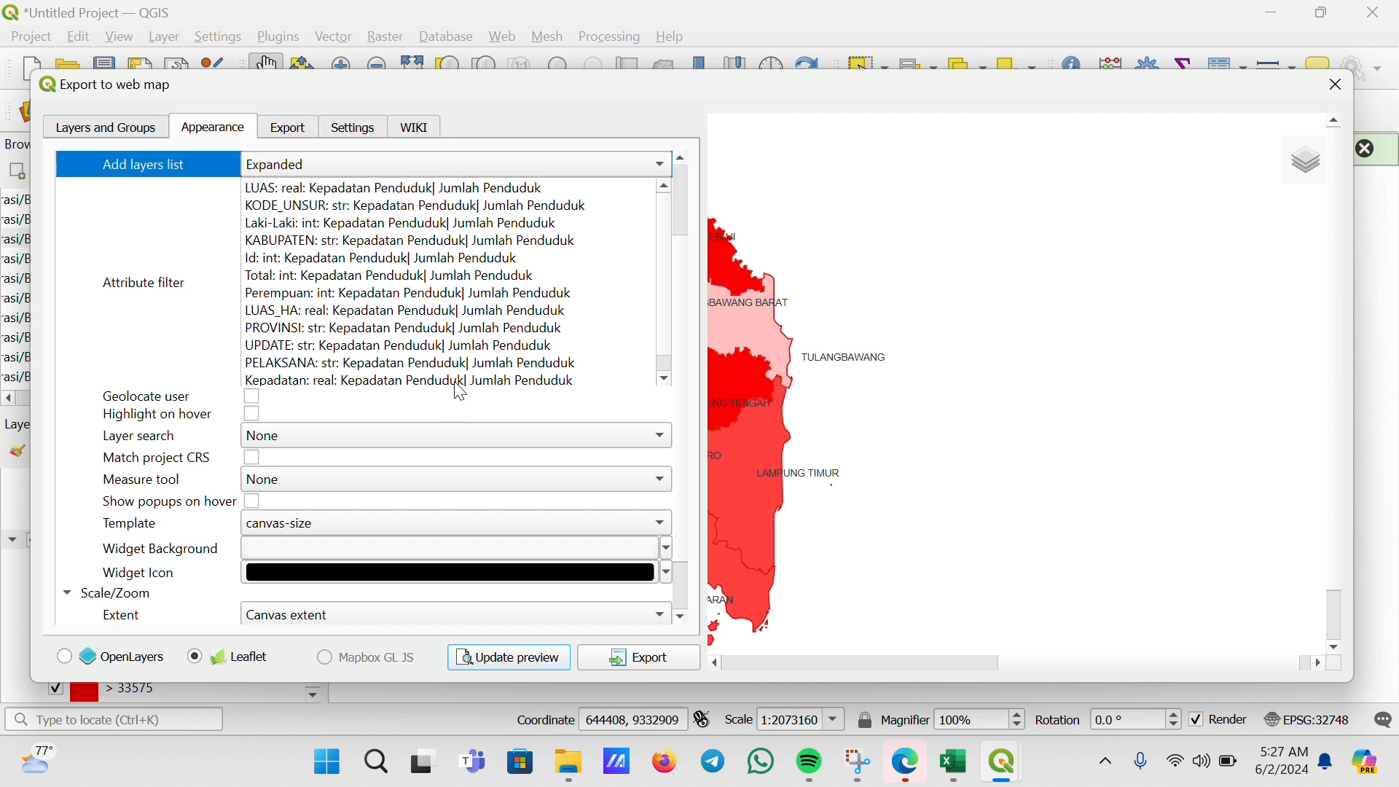
# Set the template to full-screen and update the web map preview
pyautogui.click(357, 525)
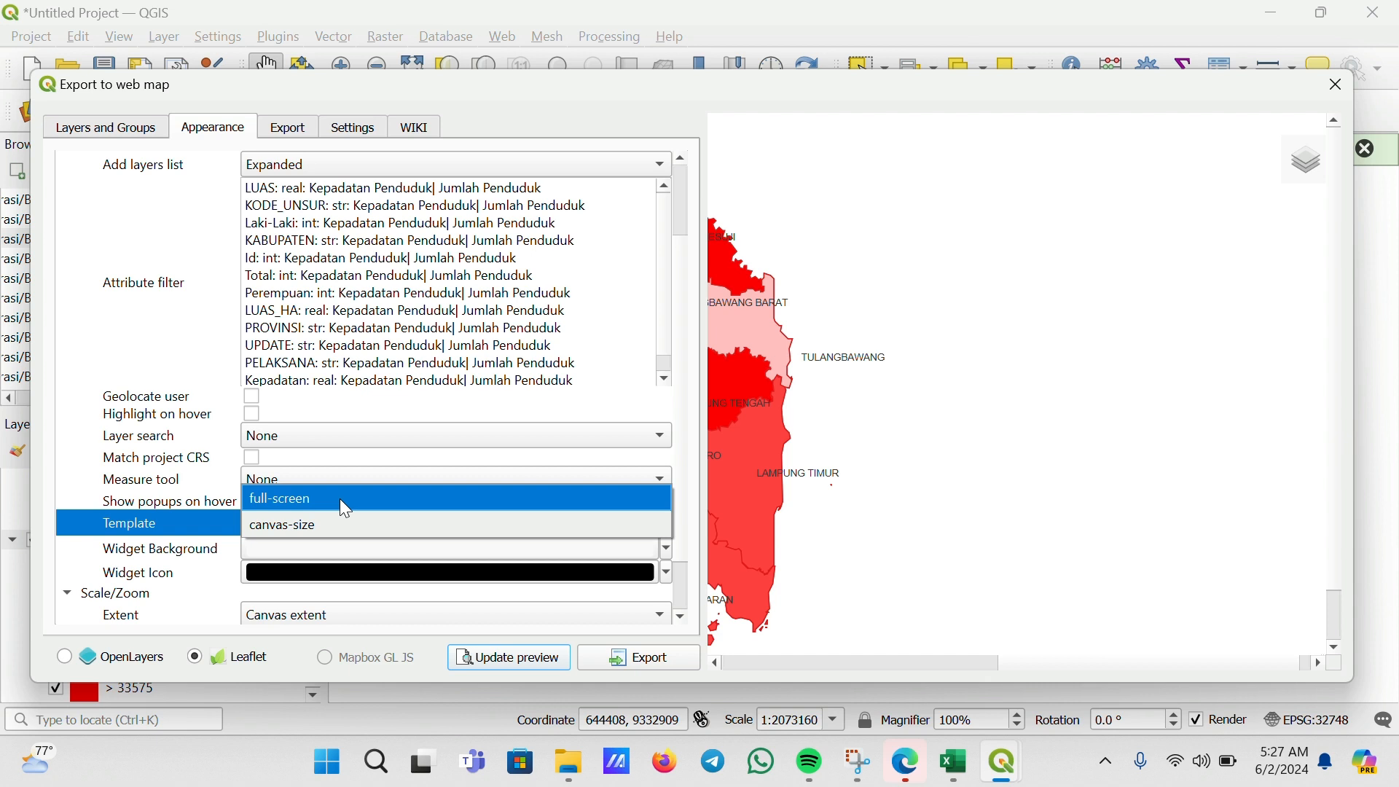
pyautogui.click(341, 502)
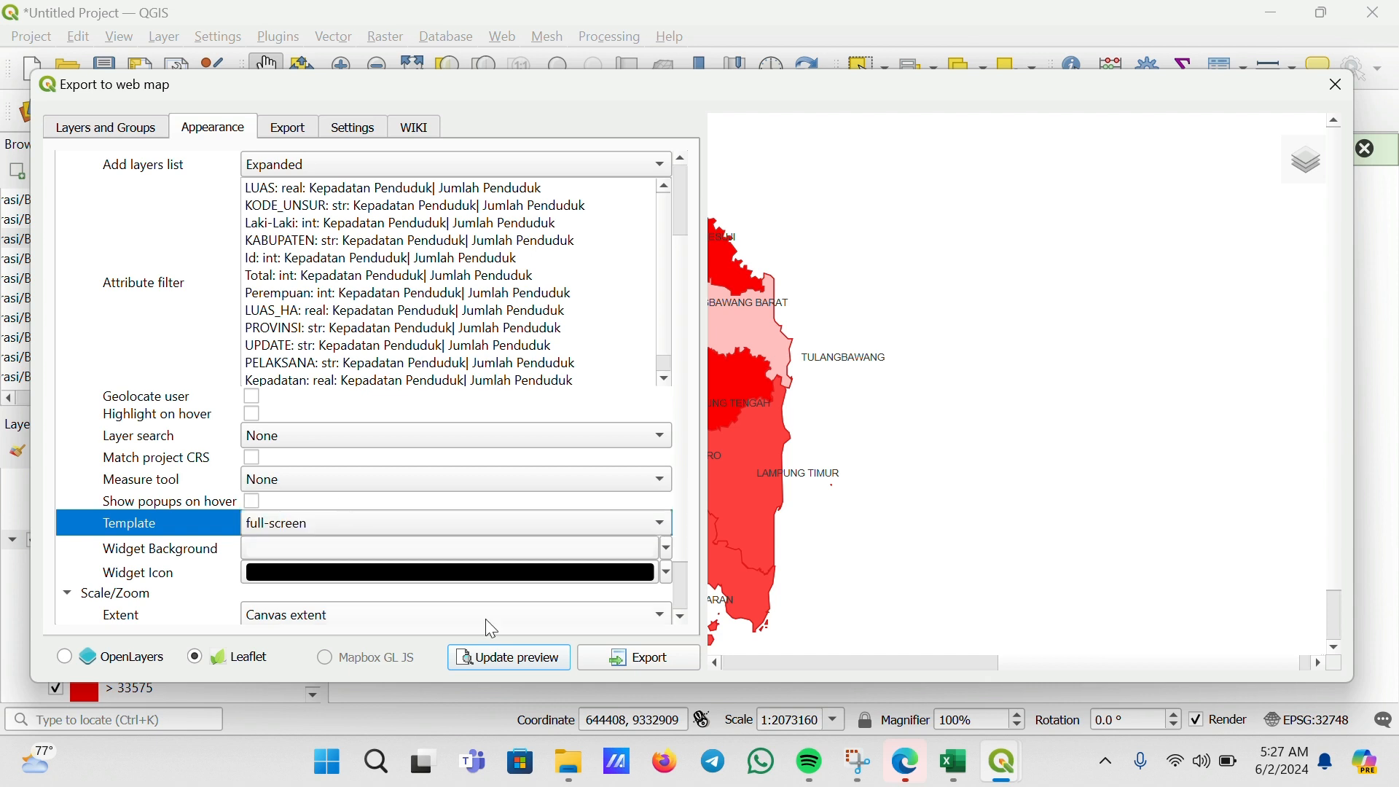
pyautogui.click(519, 662)
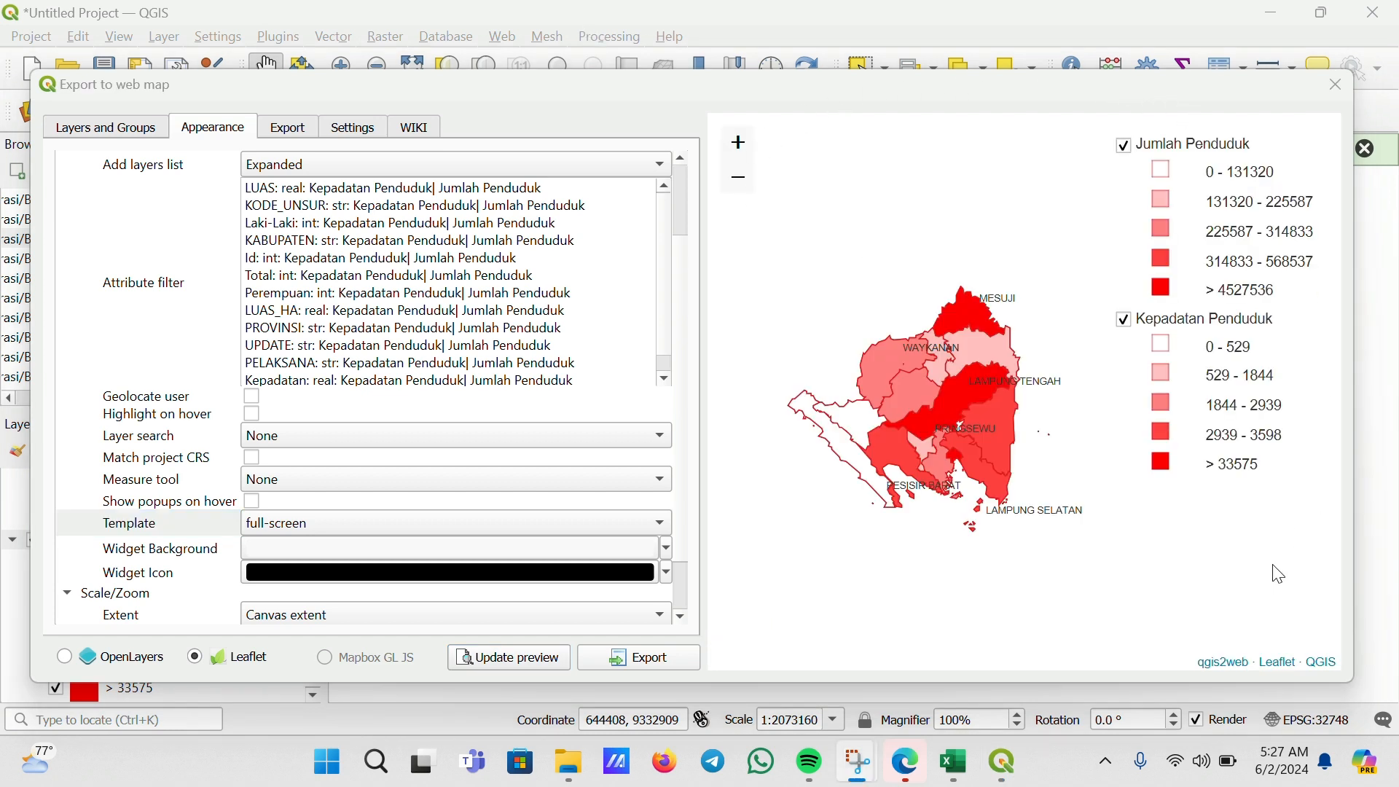
pyautogui.scroll(-1, 949, 426)
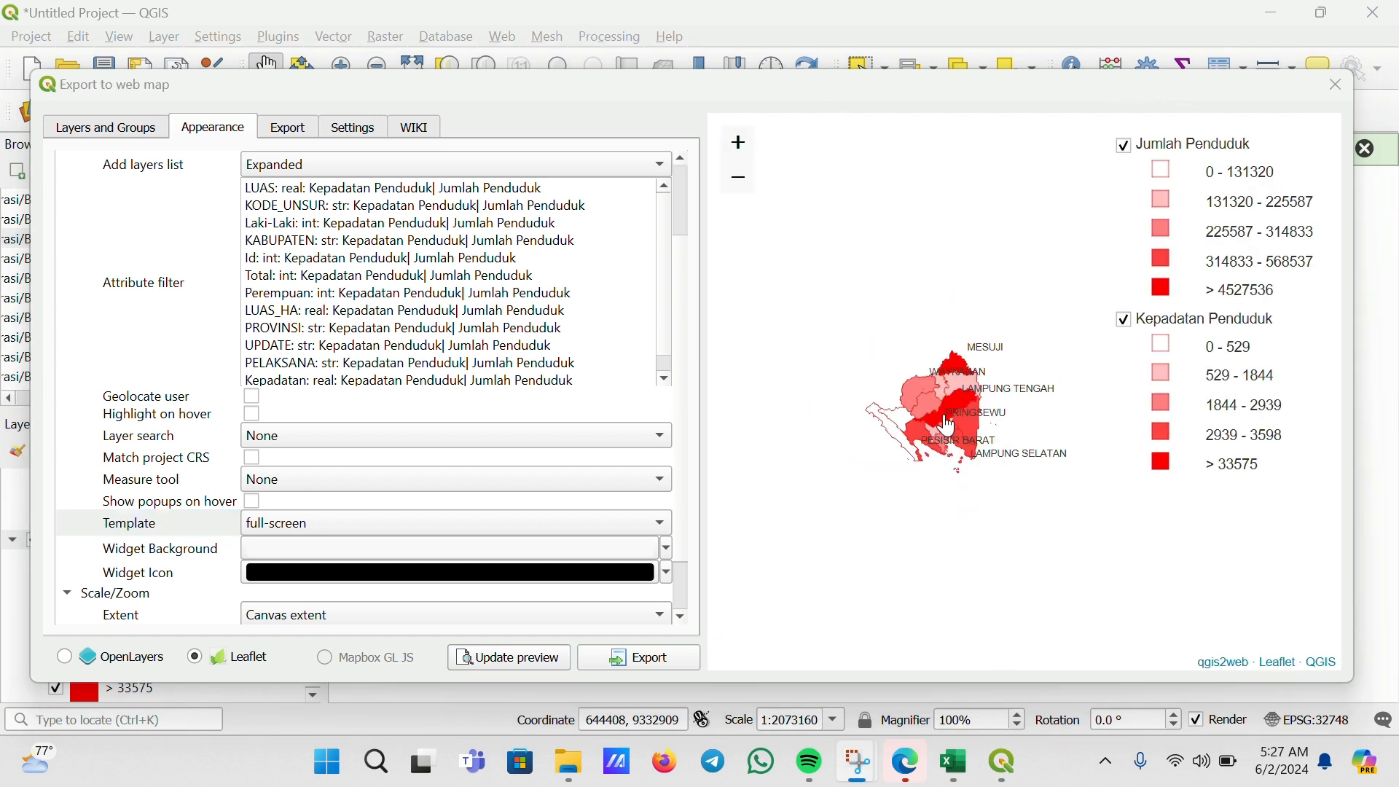
pyautogui.scroll(1, 949, 427)
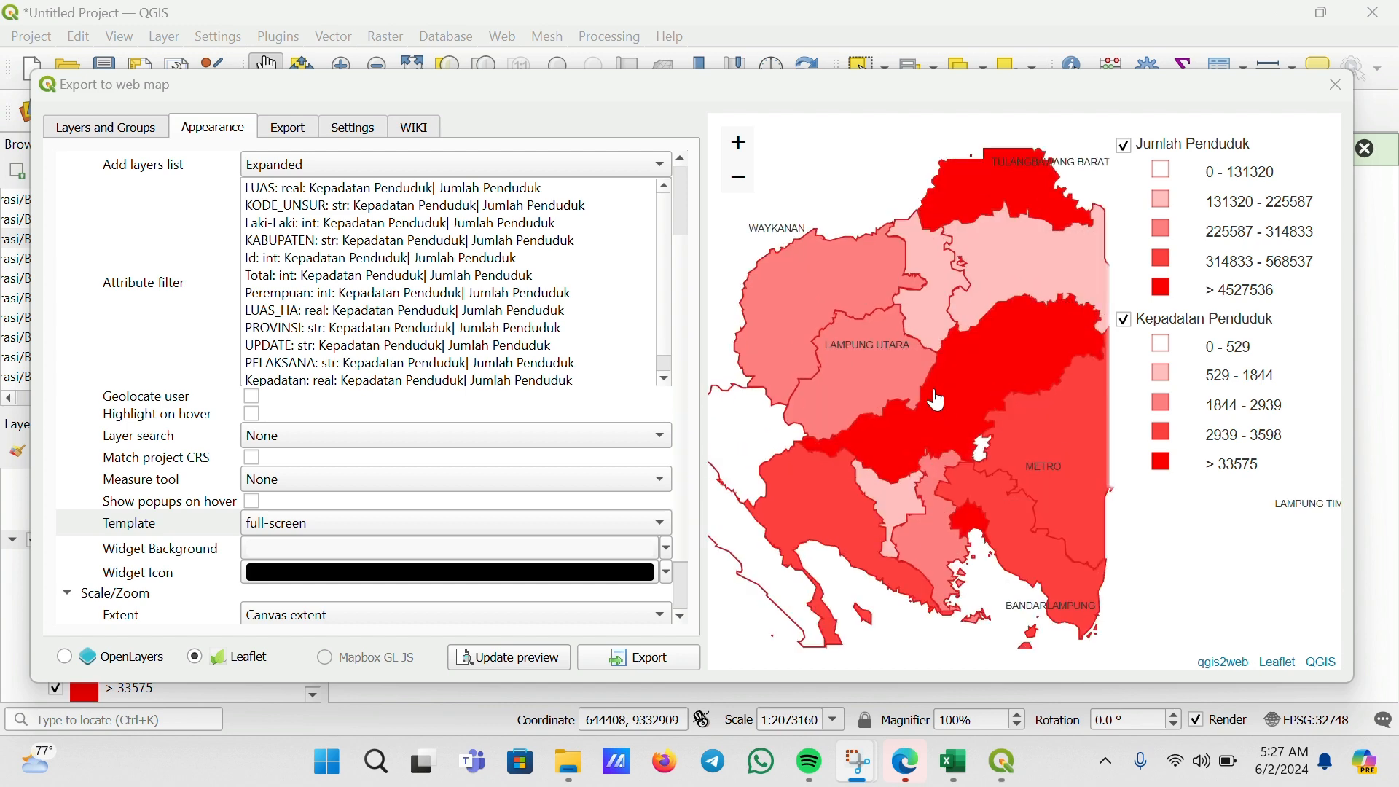
pyautogui.scroll(2, 940, 400)
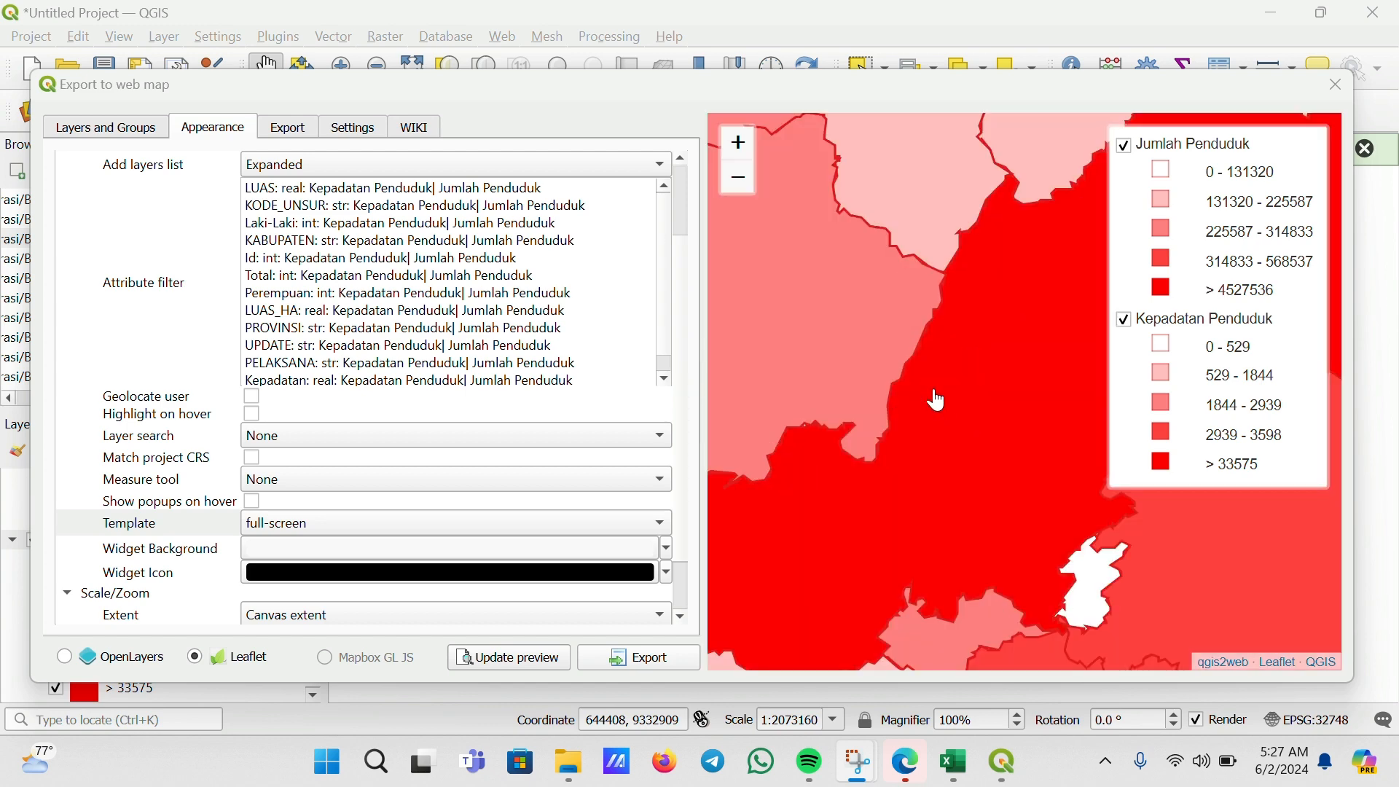
pyautogui.scroll(-2, 940, 400)
pyautogui.scroll(-1, 940, 401)
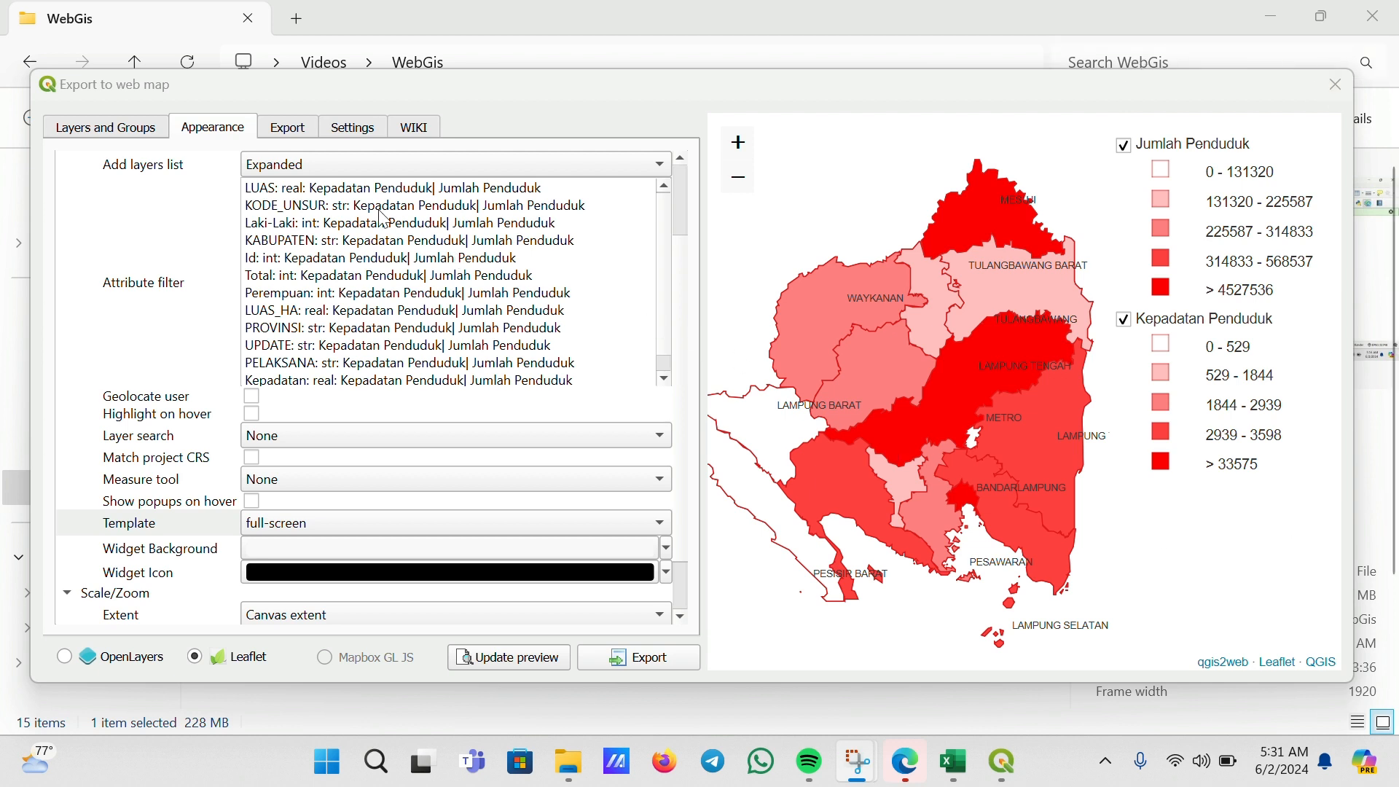
# Switch the layers list back to Collapsed and refresh the web map preview
pyautogui.click(629, 165)
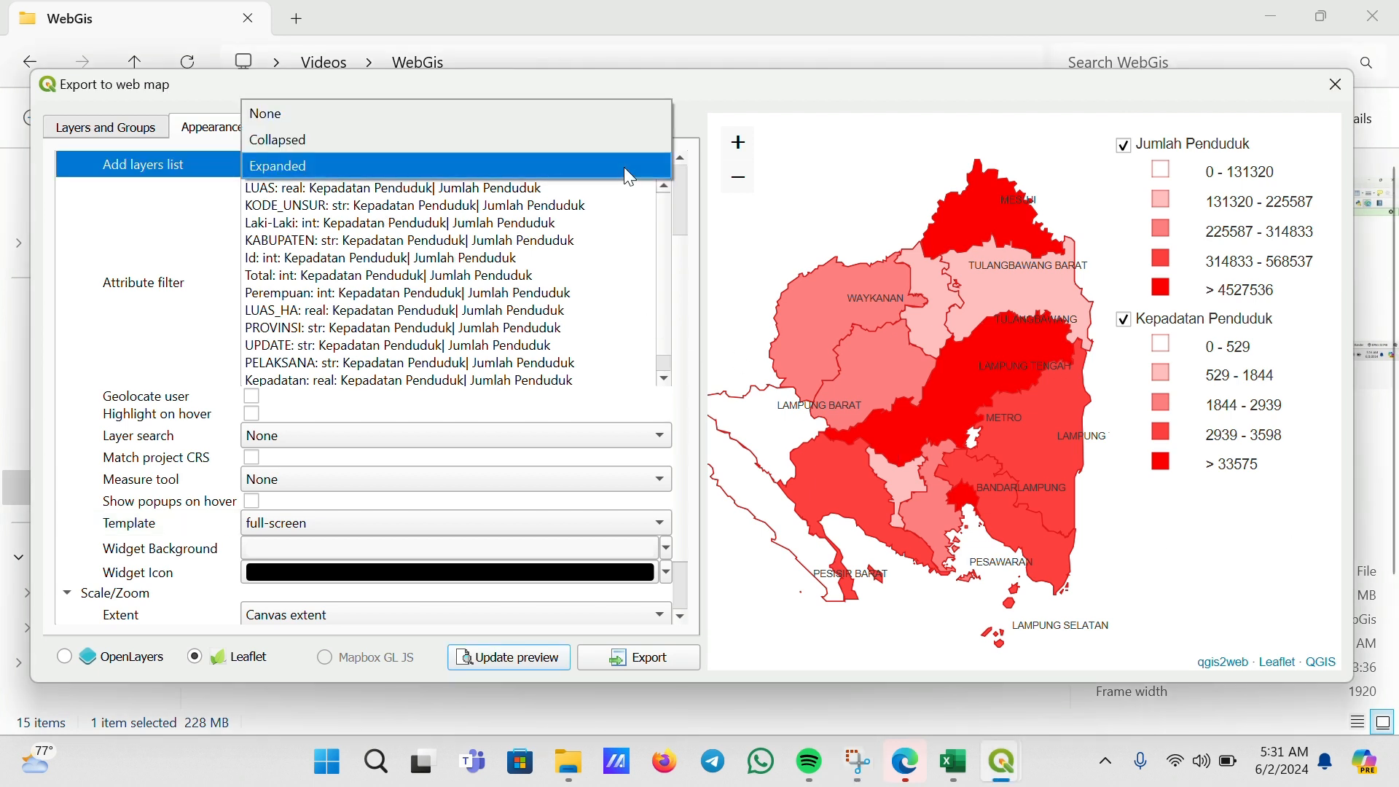
pyautogui.click(428, 142)
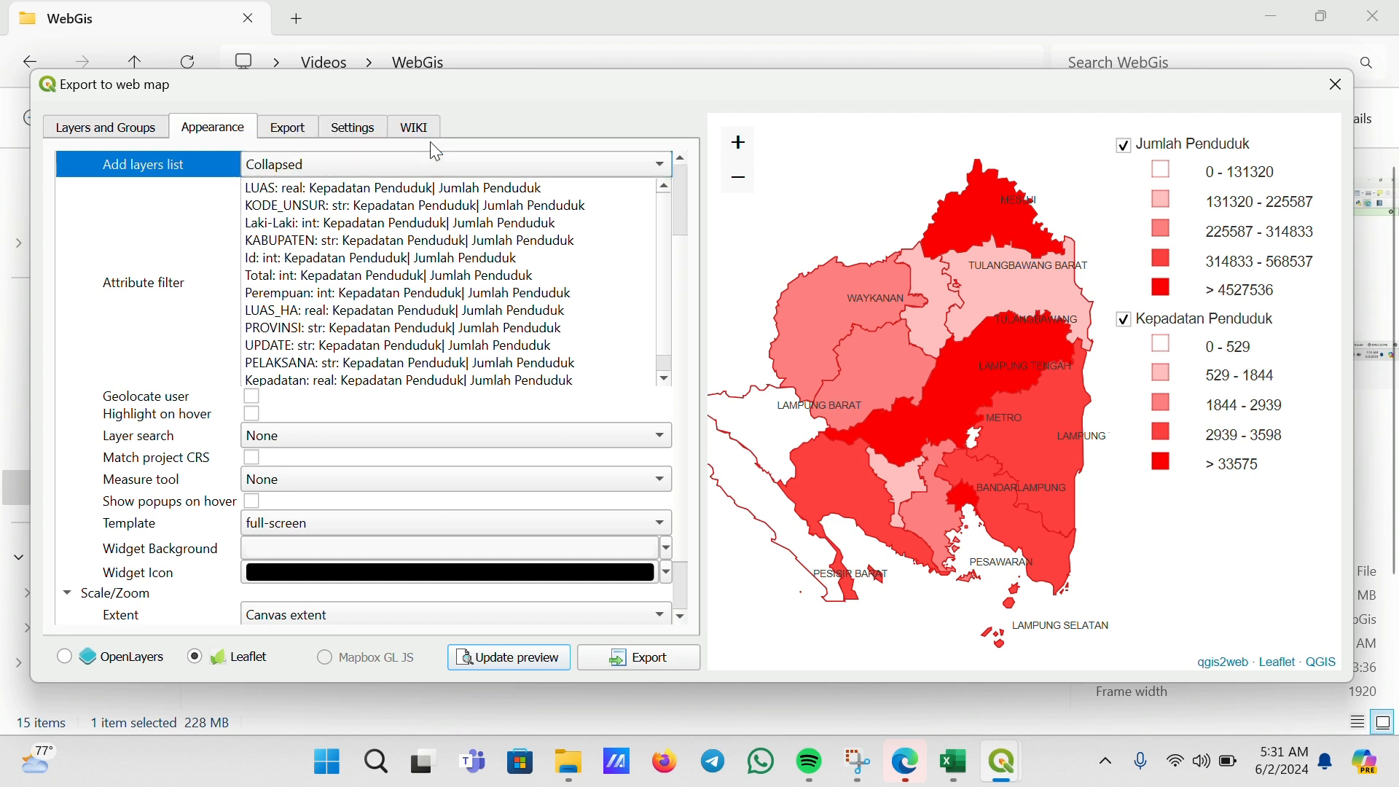
pyautogui.click(502, 662)
pyautogui.click(576, 29)
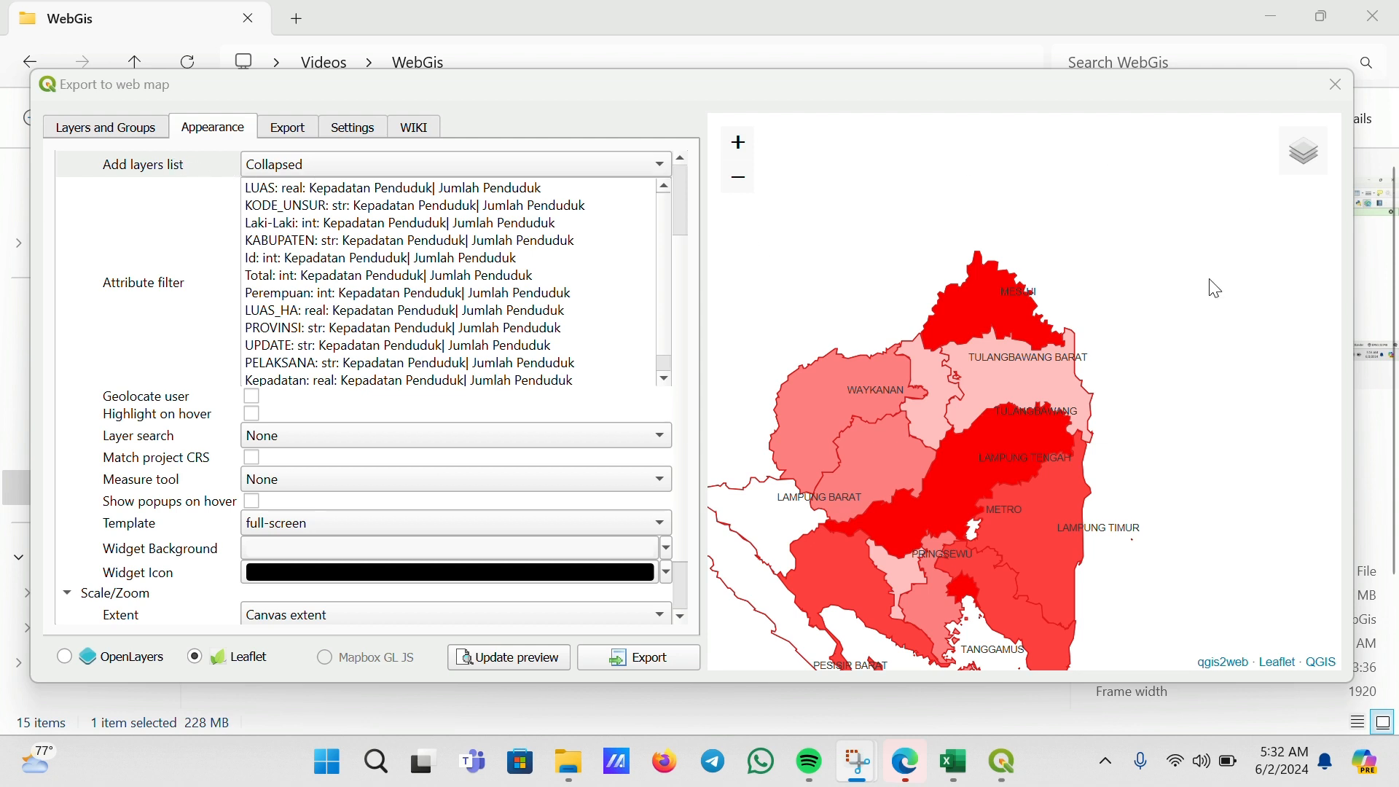
pyautogui.moveTo(1288, 159)
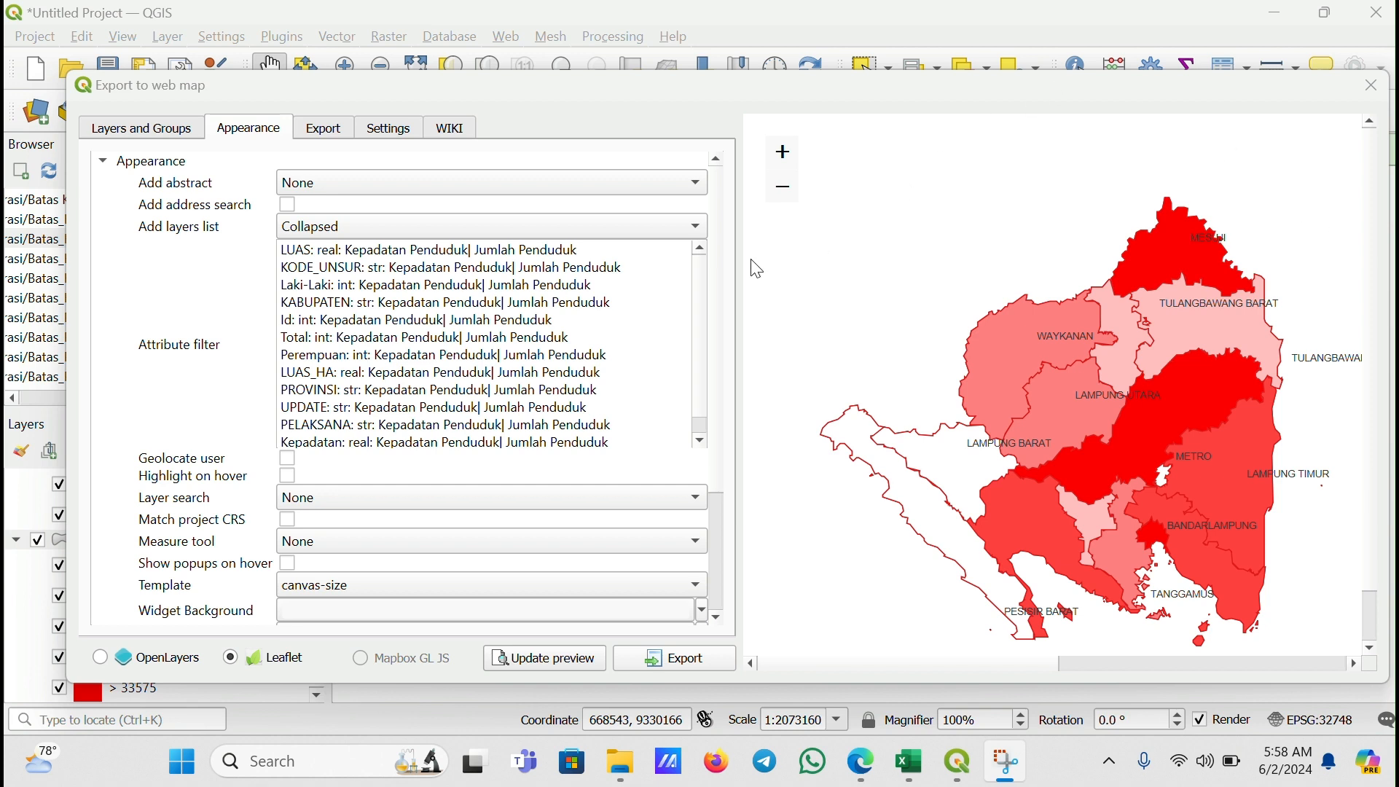
# Turn on the Highlight on hover and Show popups on hover options
pyautogui.scroll(-1, 417, 368)
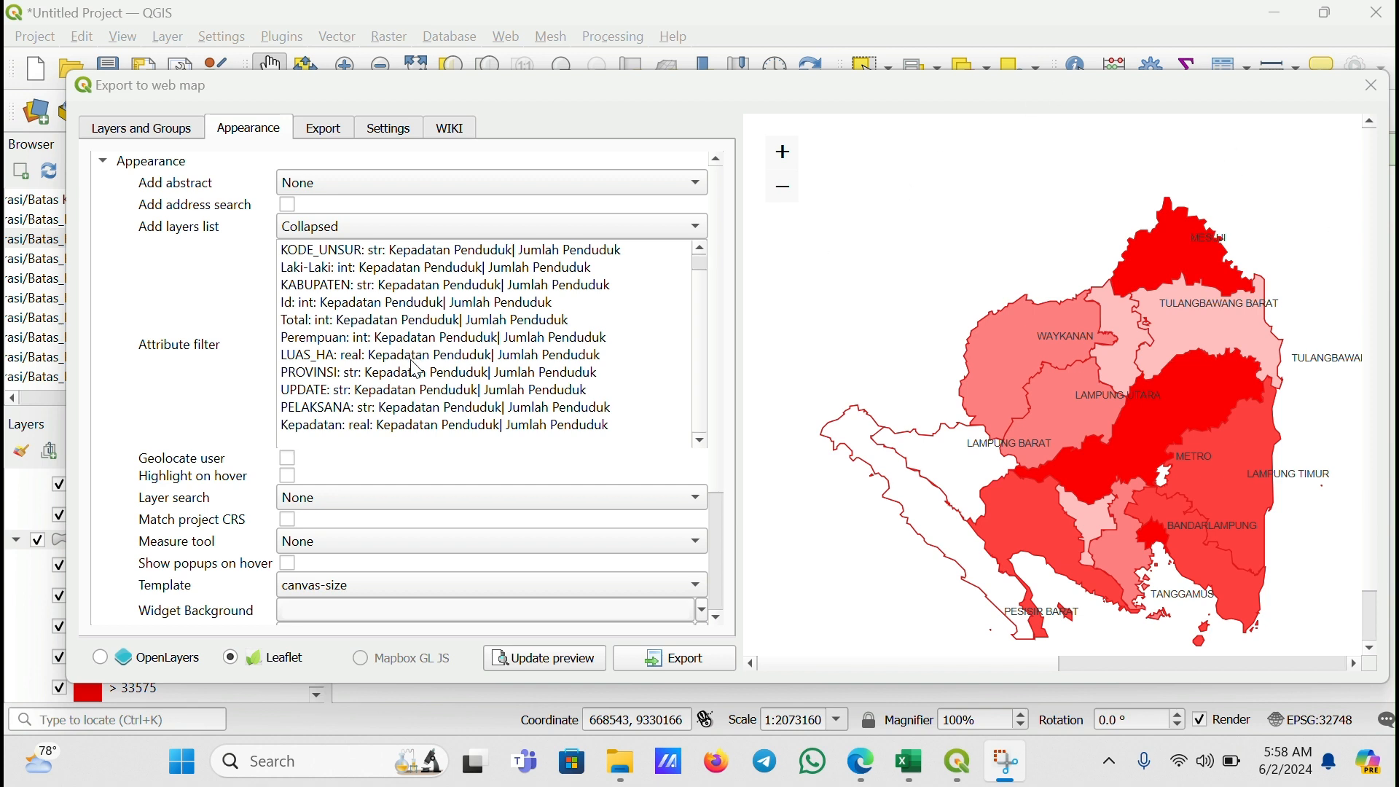
pyautogui.click(725, 389)
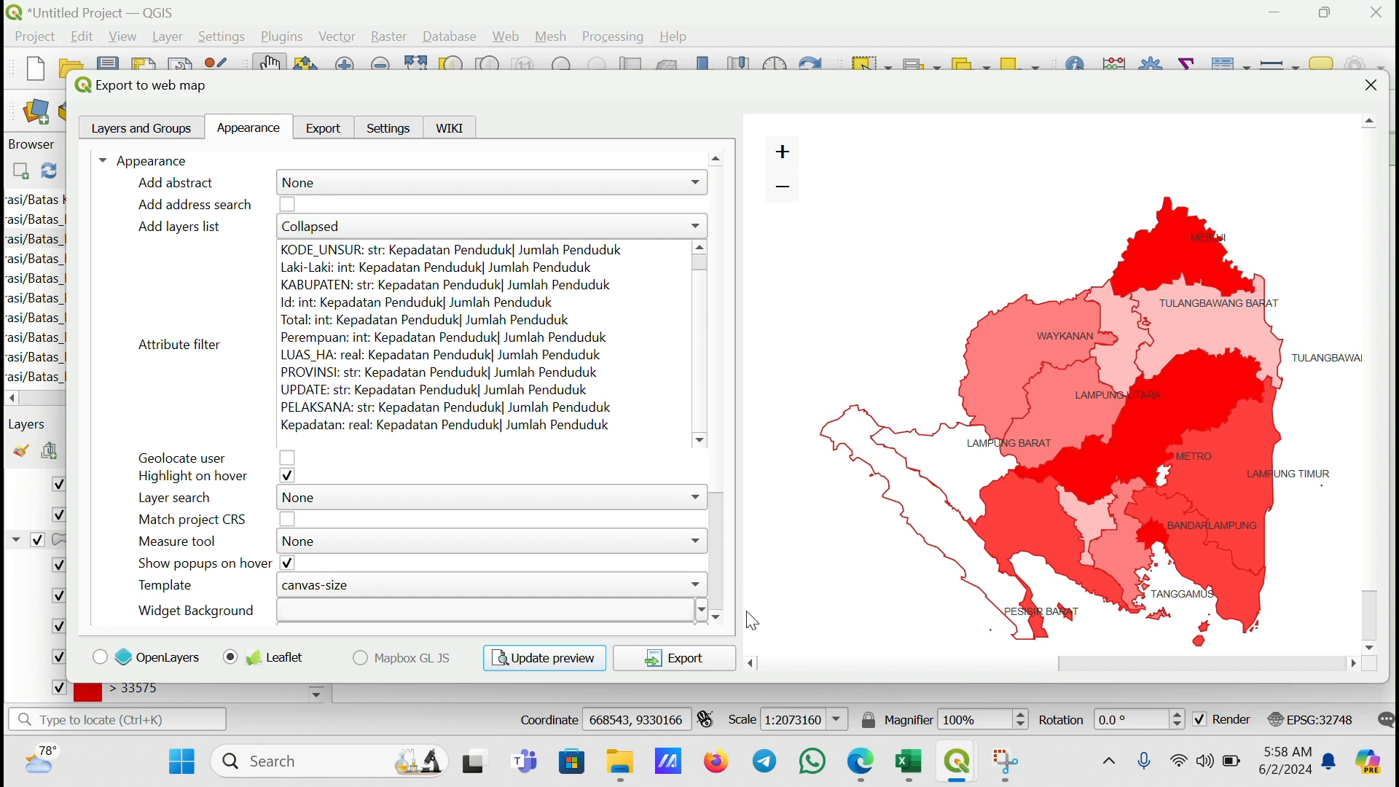
# Enable Restrict to extent under Scale/Zoom and update the web map preview
pyautogui.scroll(-4, 720, 588)
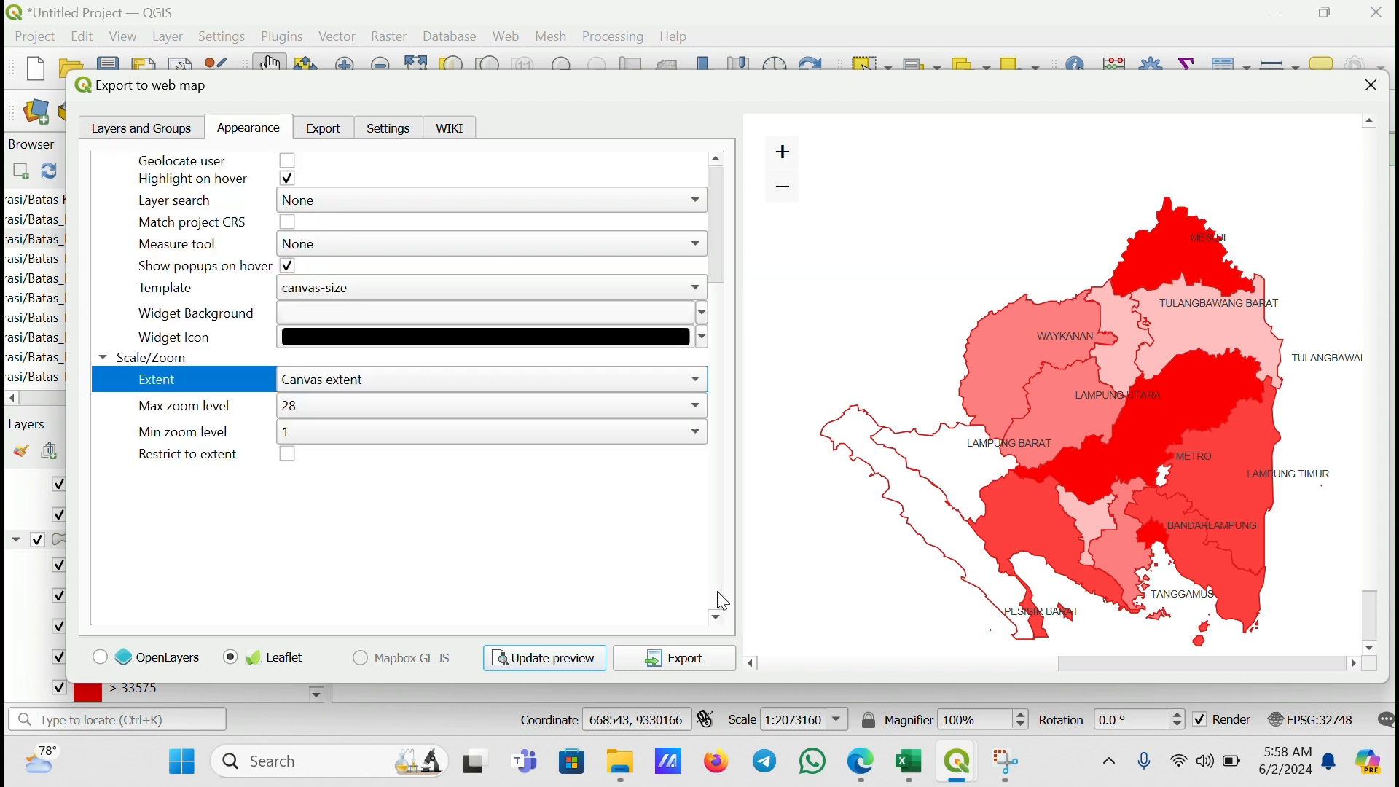
pyautogui.click(287, 456)
pyautogui.click(531, 658)
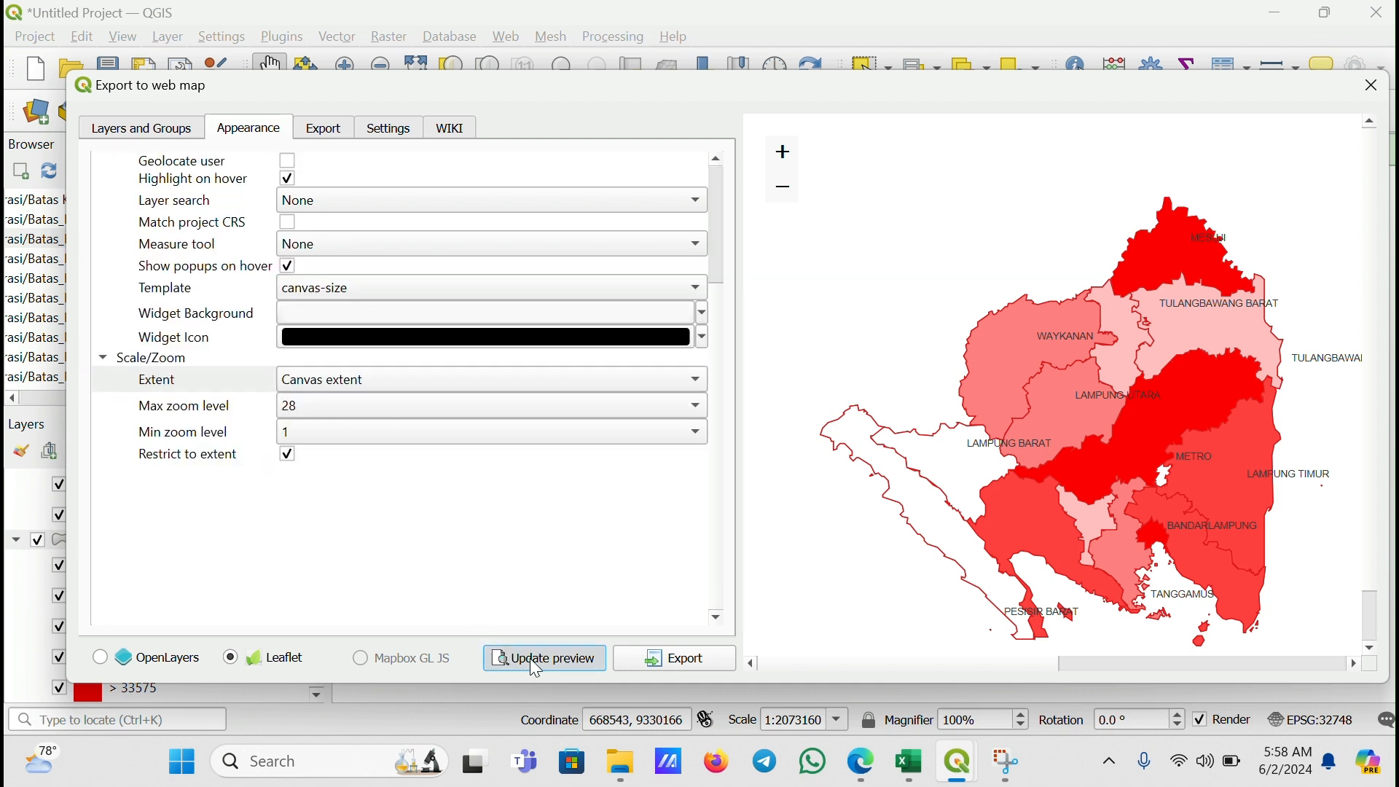
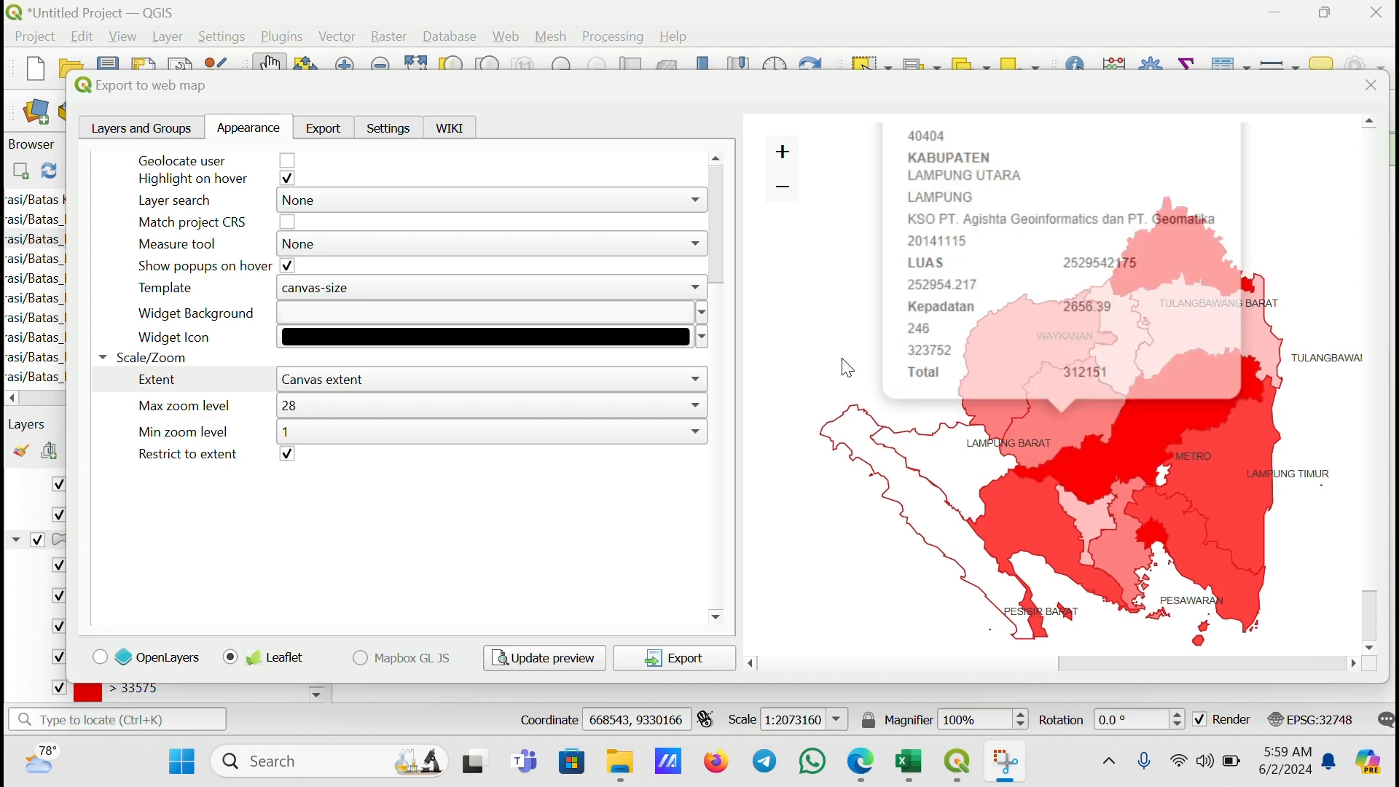
# Set the web map export folder to Vid Tugas Gis on drive D
pyautogui.click(317, 138)
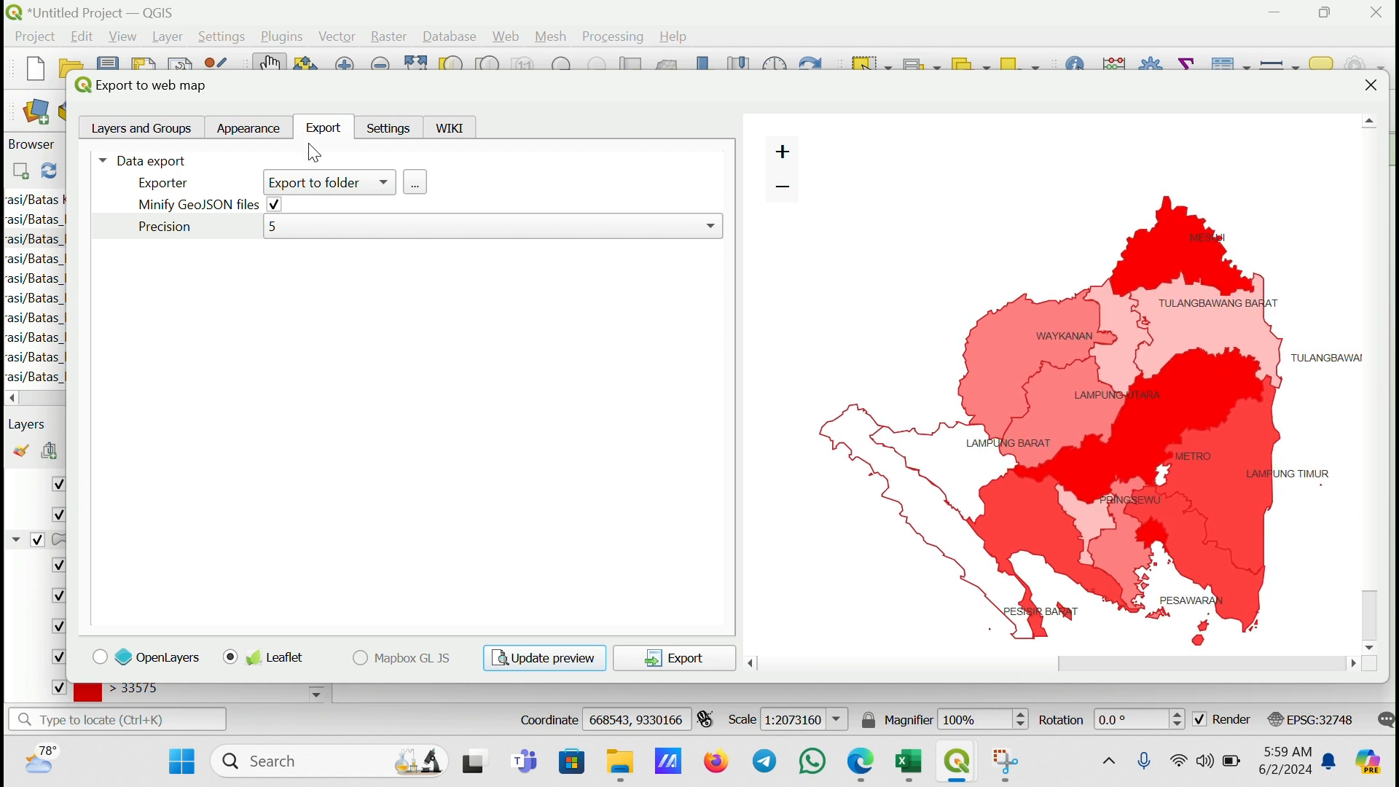
pyautogui.click(426, 178)
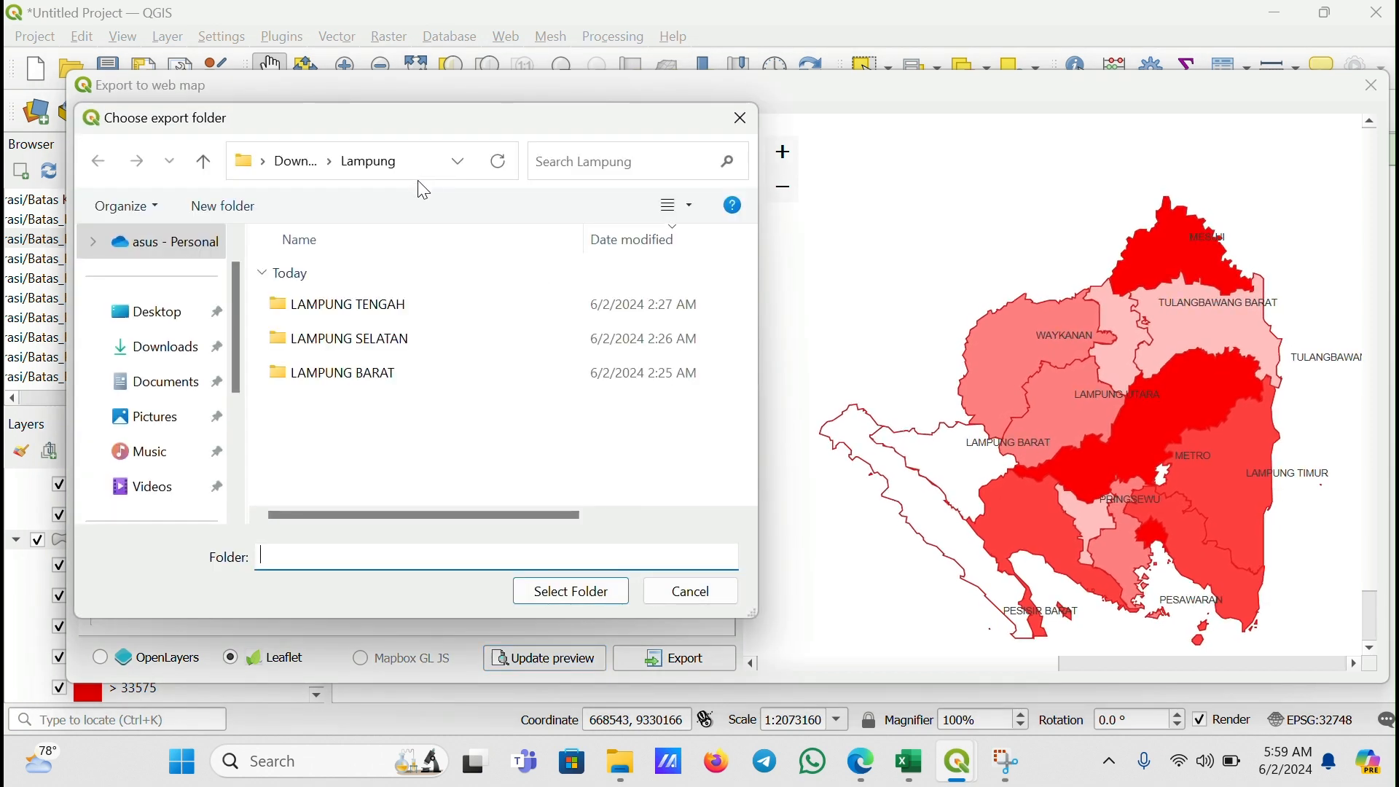
pyautogui.scroll(-3, 203, 393)
pyautogui.click(151, 417)
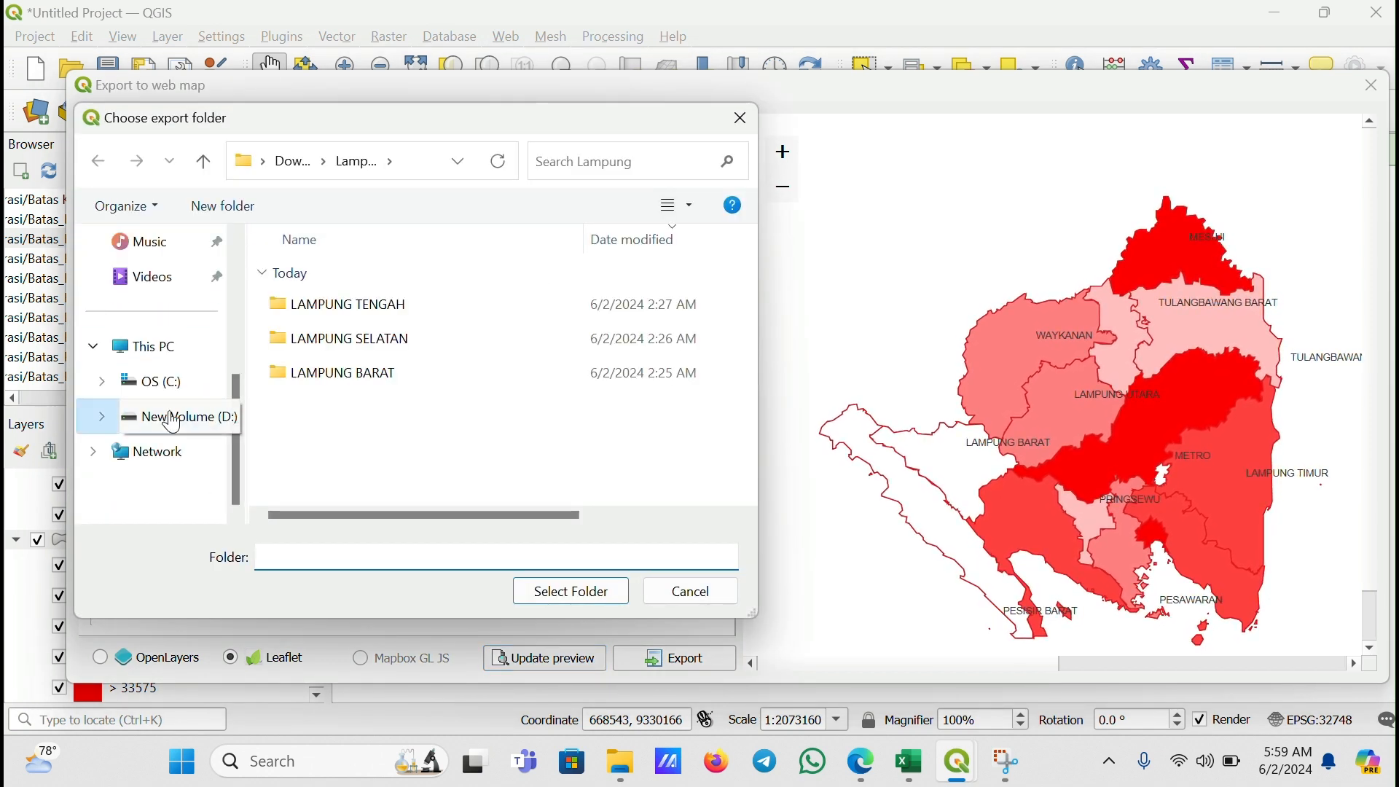
pyautogui.hscroll(2, 514, 313)
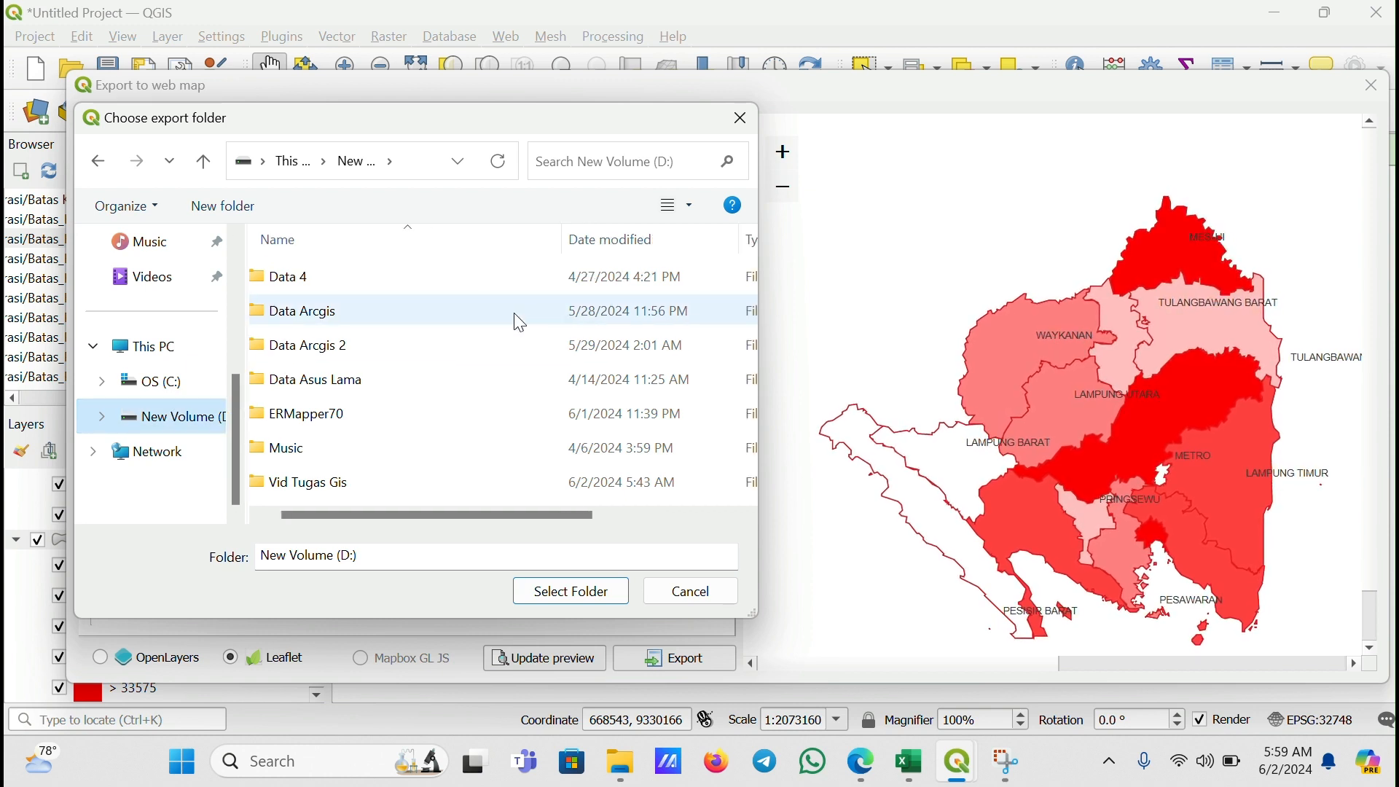
pyautogui.click(410, 491)
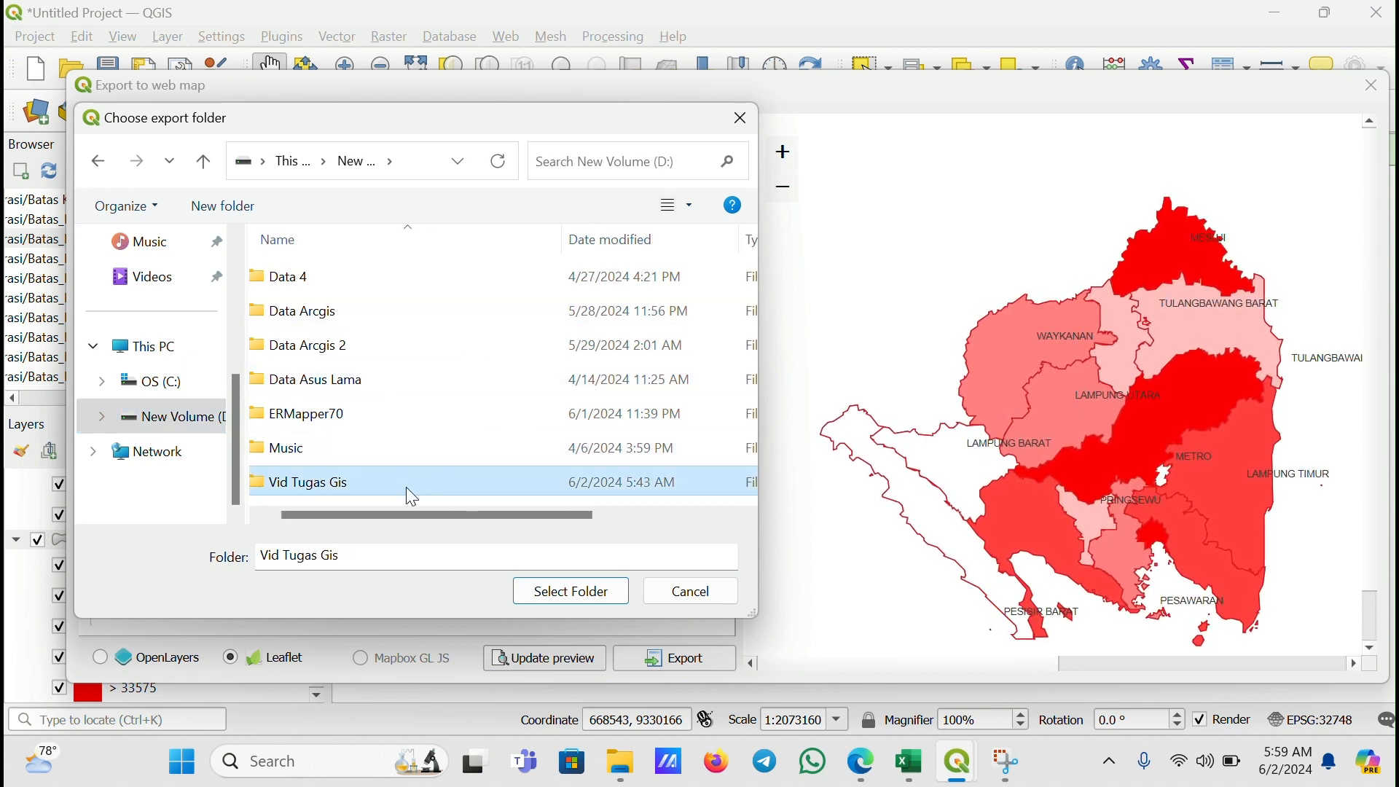
pyautogui.click(582, 592)
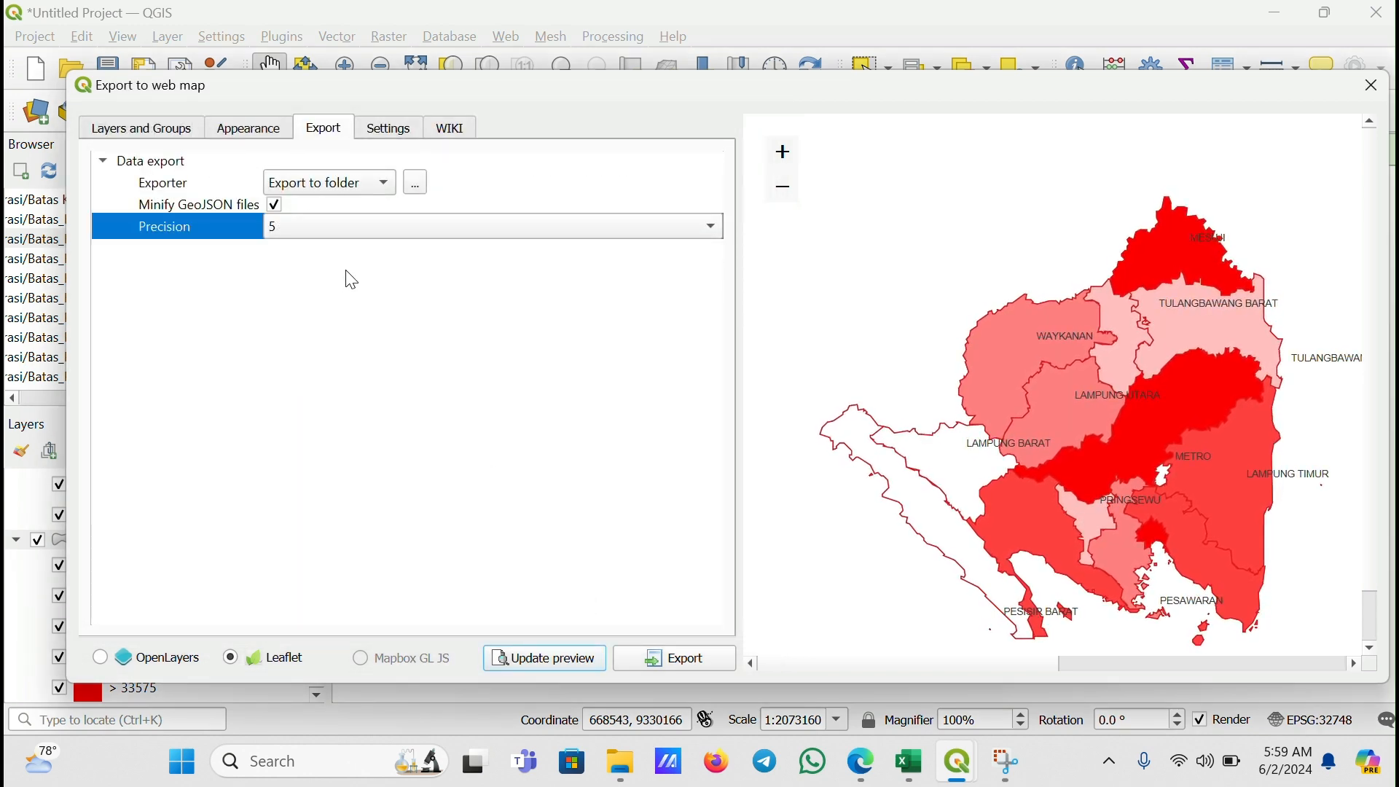
# Keep the coordinate precision at 5 and export the Leaflet web map
pyautogui.click(313, 232)
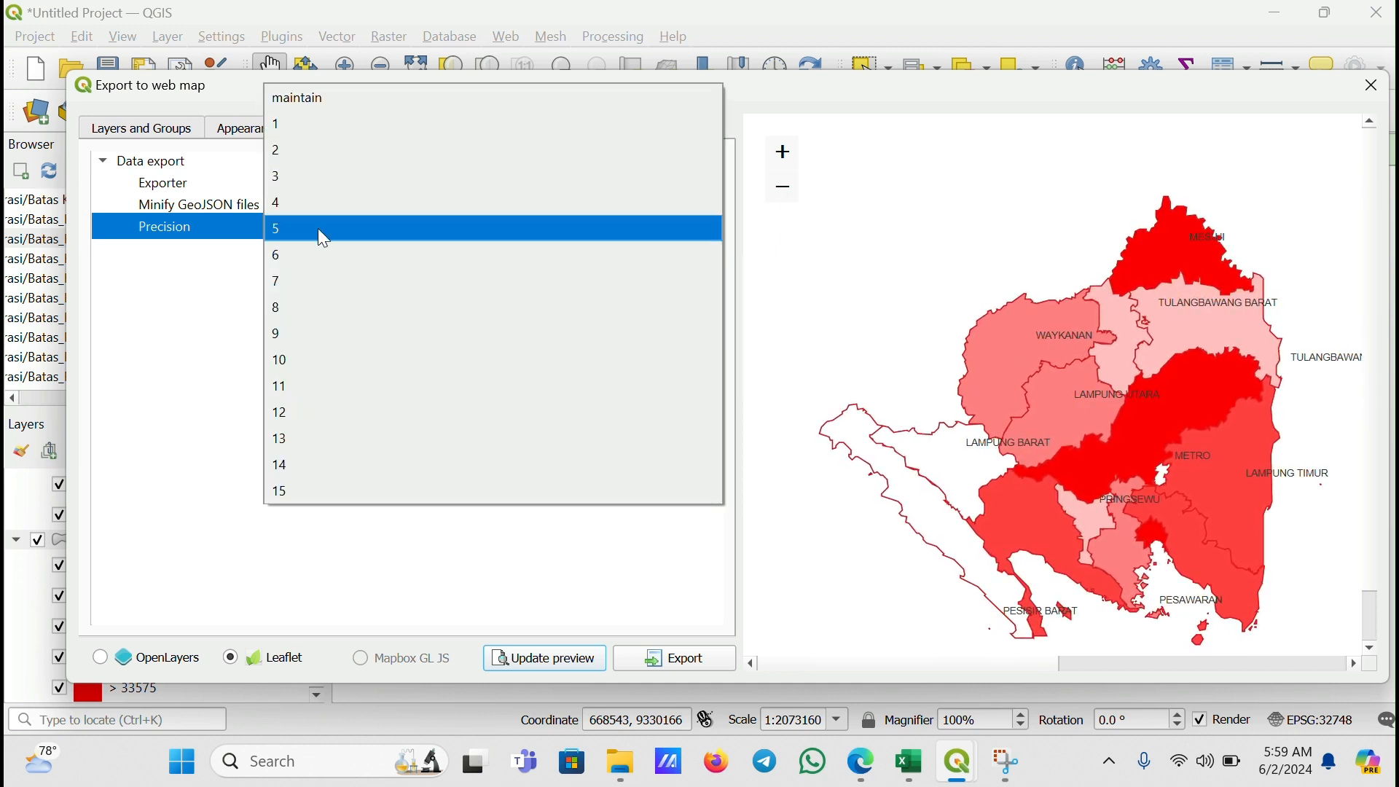
pyautogui.click(324, 230)
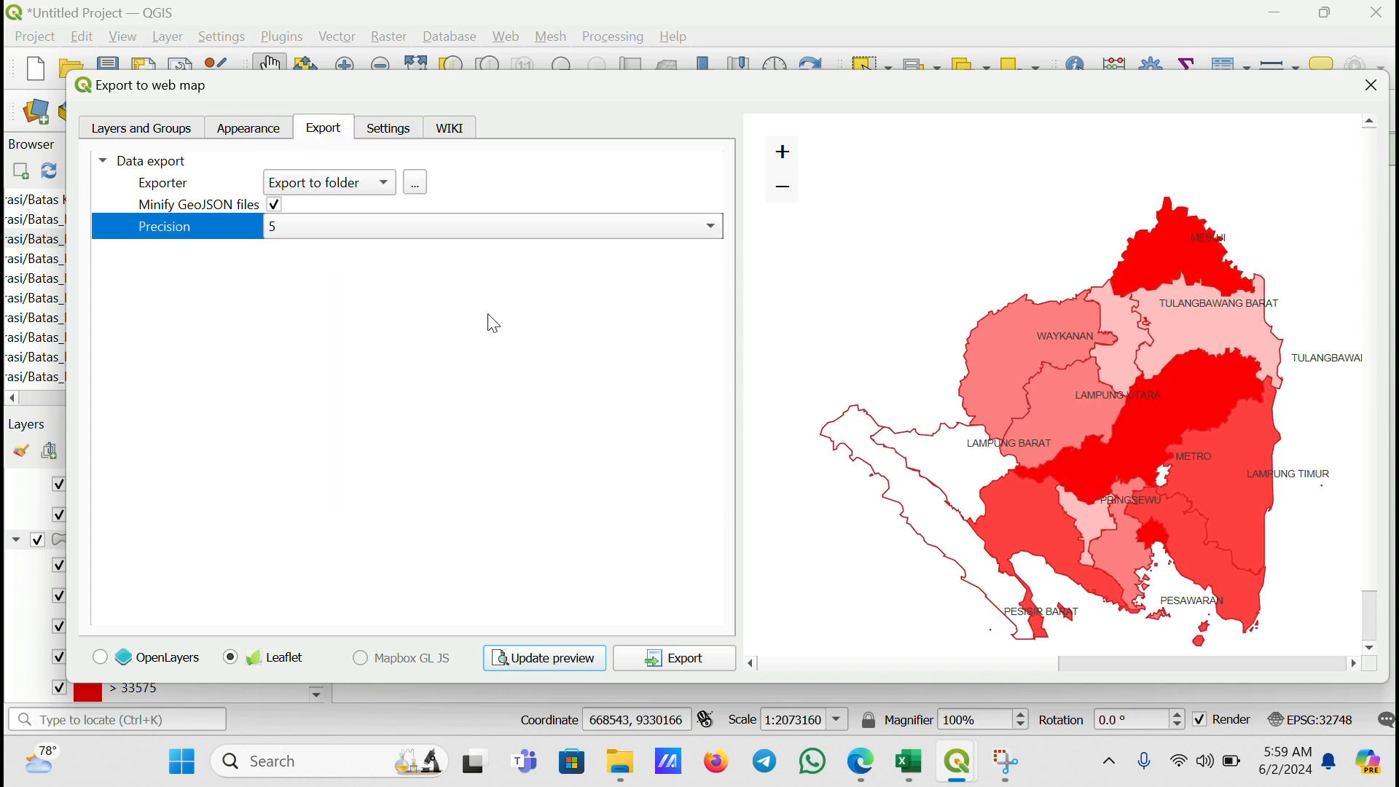
pyautogui.click(587, 35)
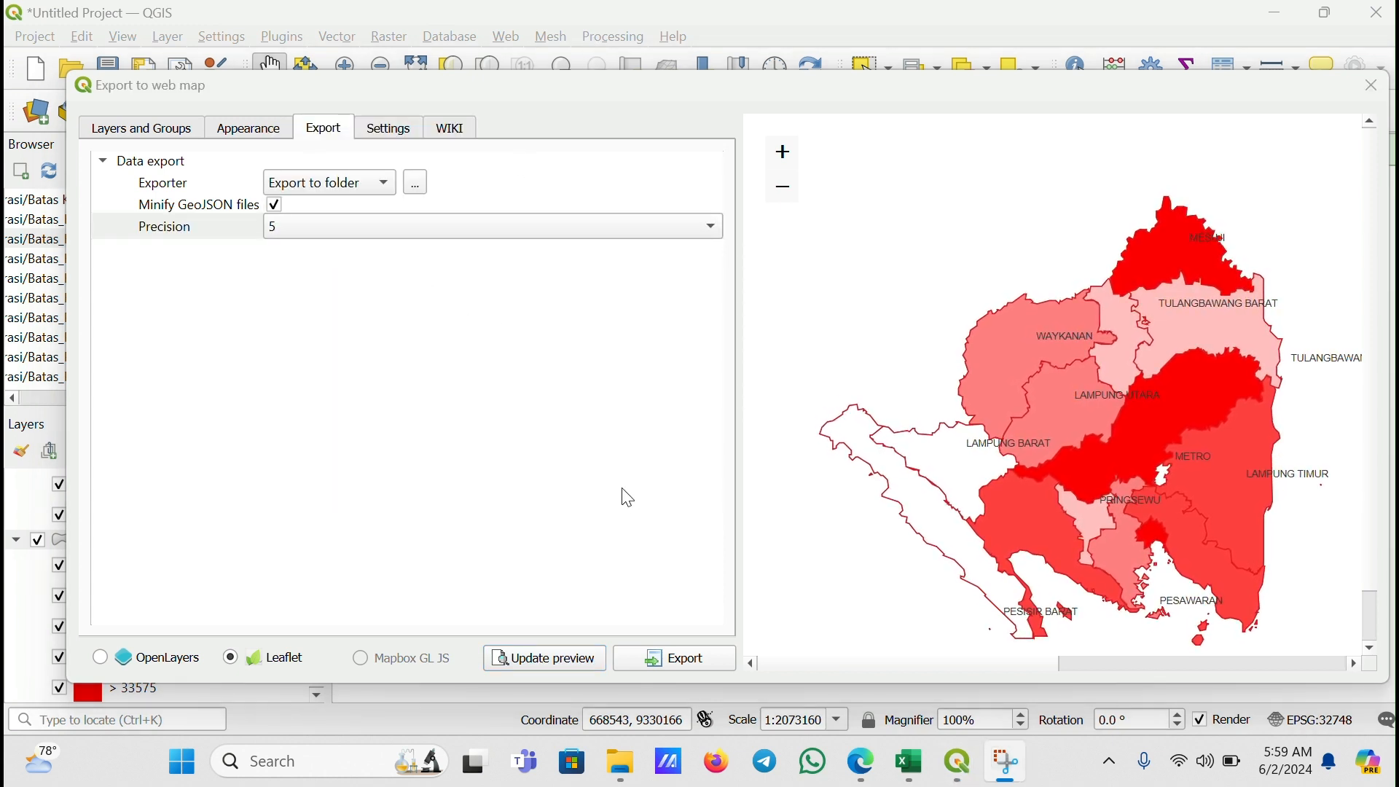
pyautogui.click(669, 662)
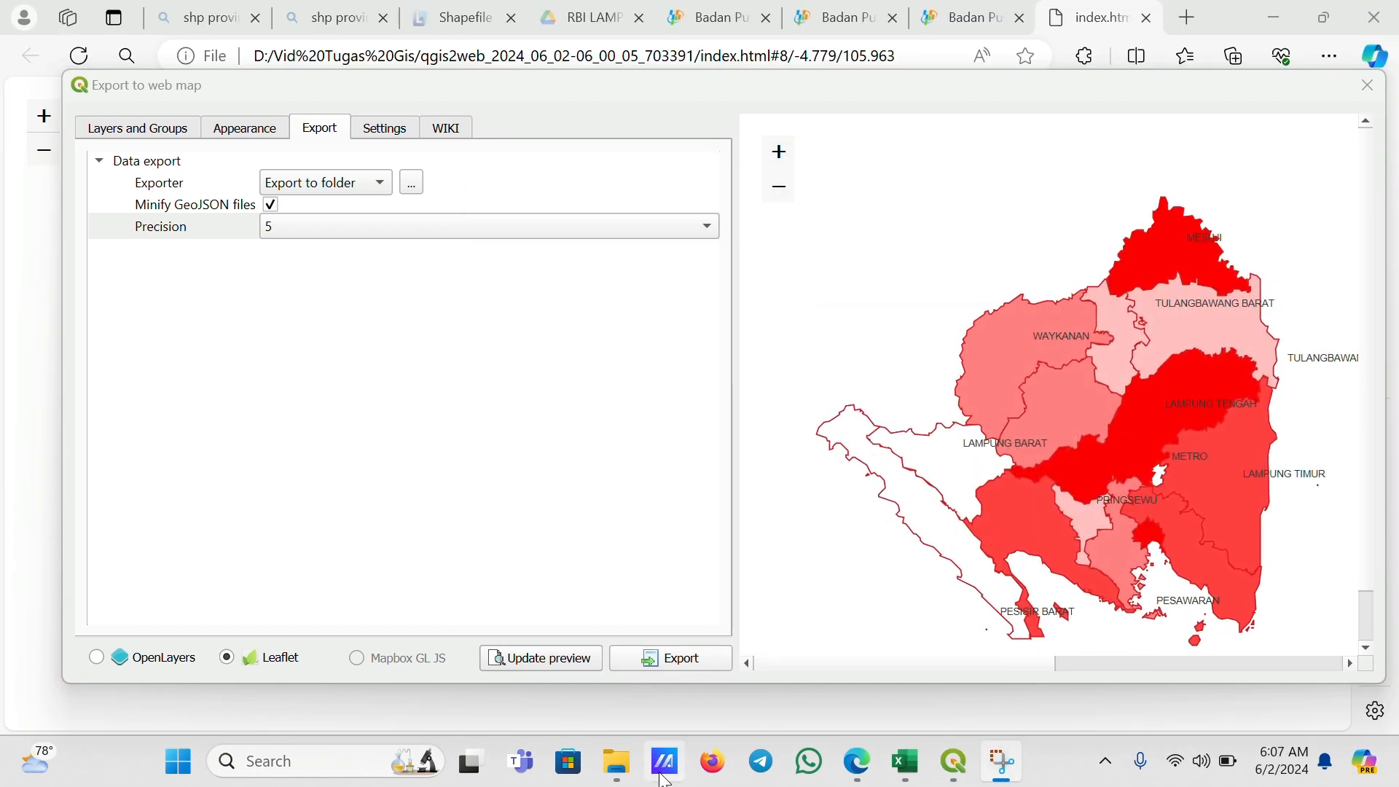
# Open the exported index file from the qgis2web output folder in the browser
pyautogui.click(619, 765)
pyautogui.click(554, 656)
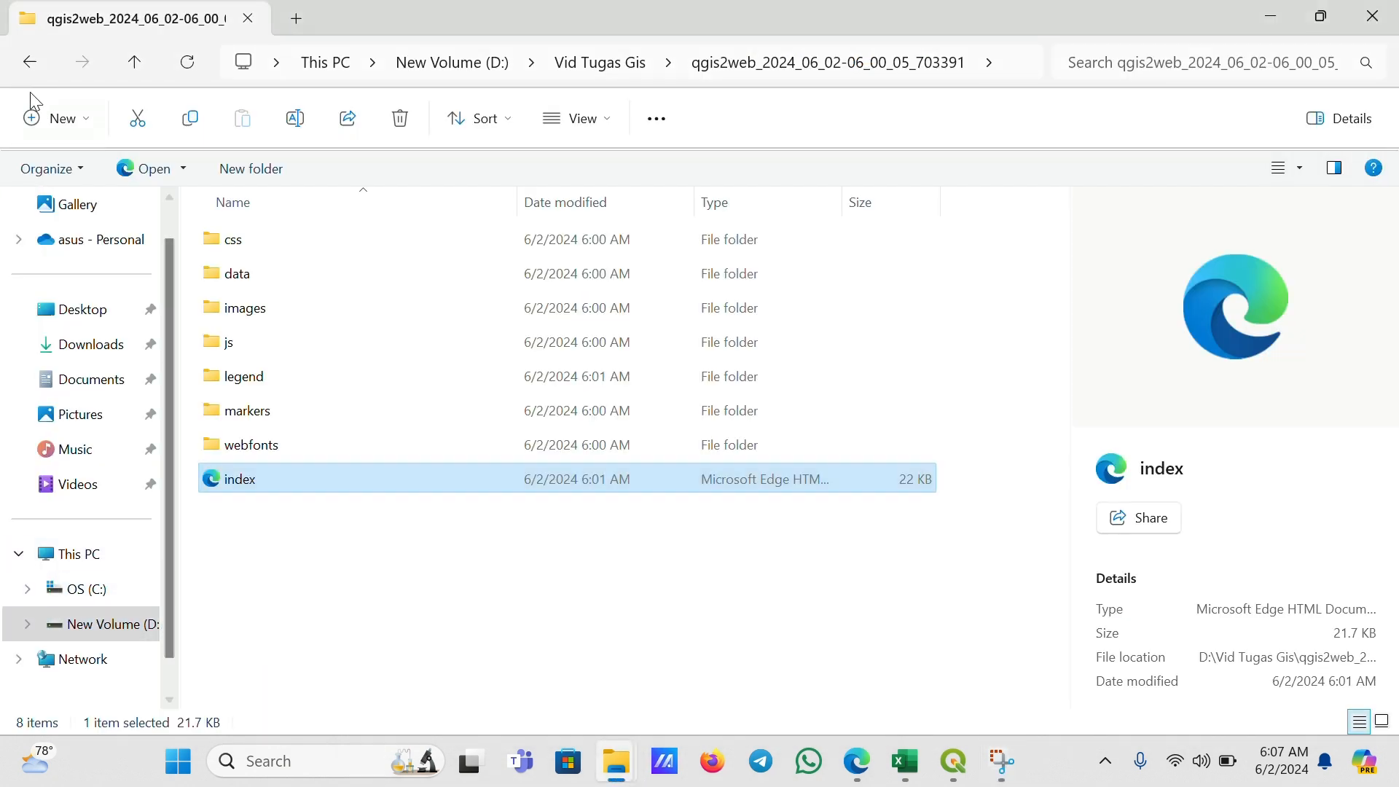
pyautogui.click(29, 64)
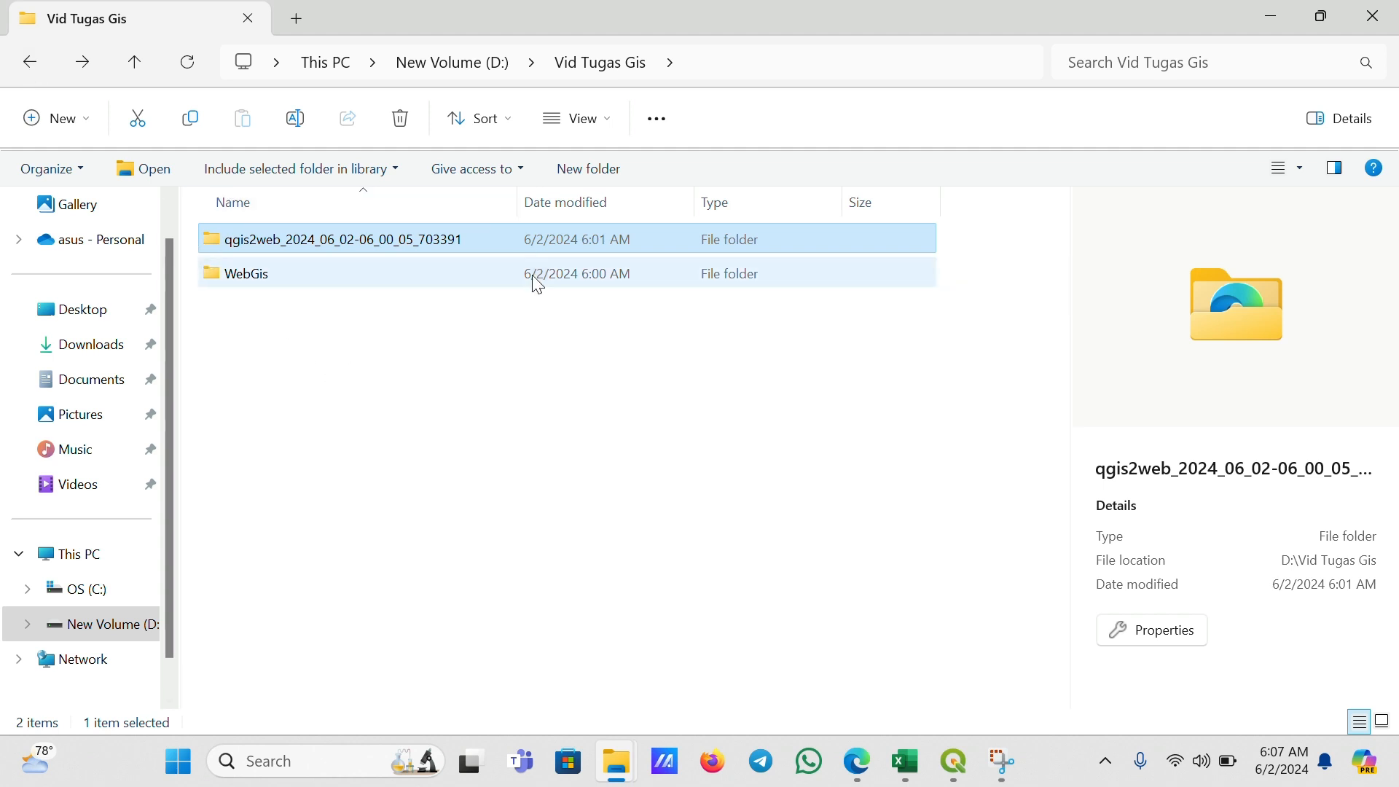
pyautogui.doubleClick(312, 253)
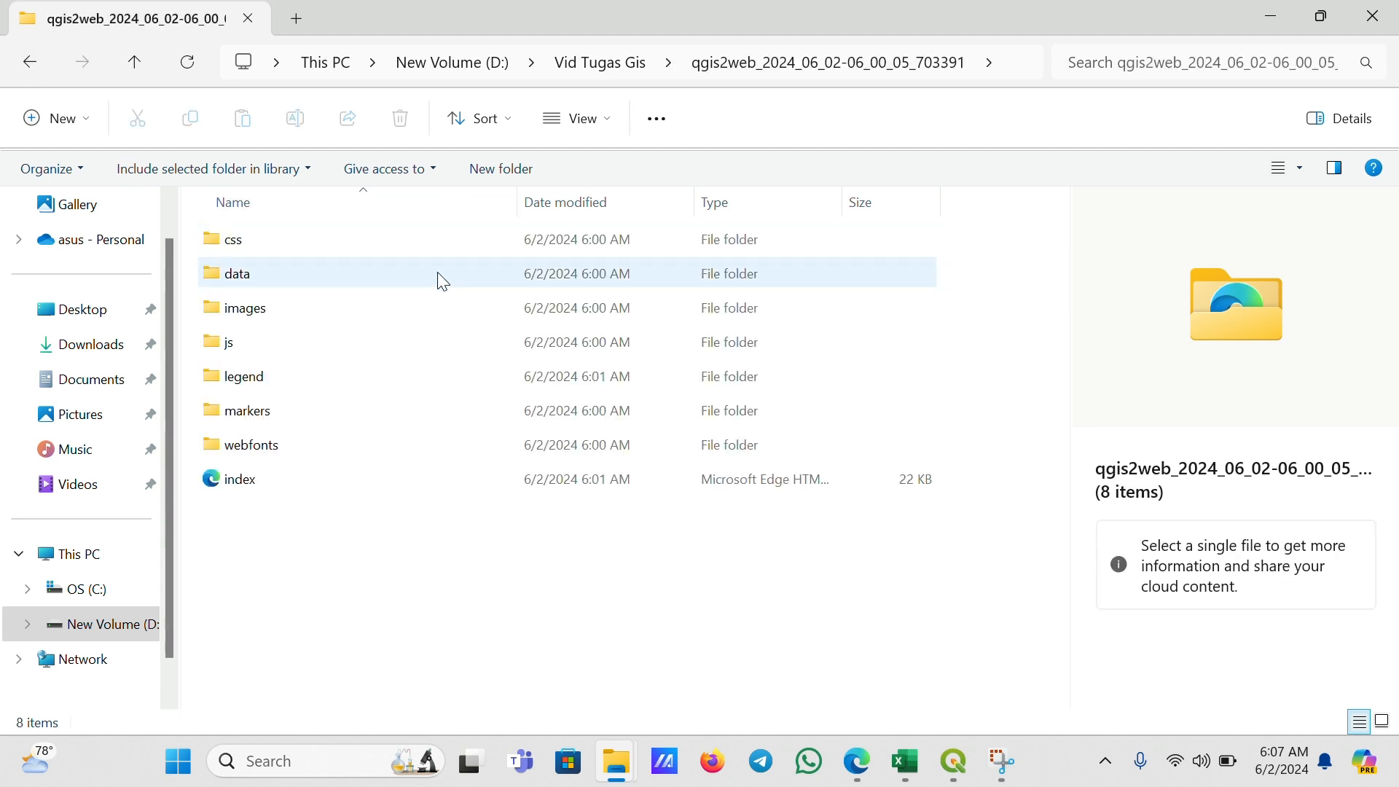
pyautogui.doubleClick(233, 479)
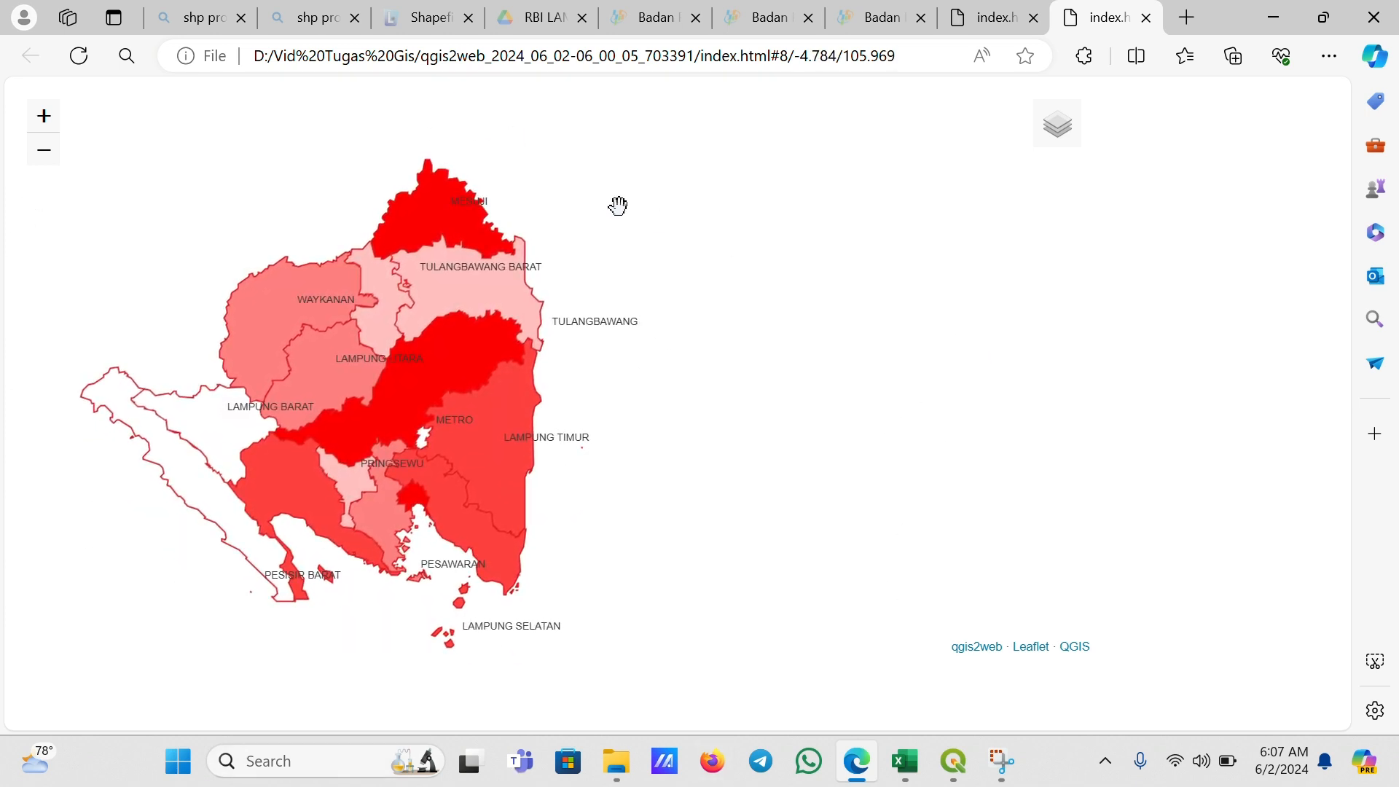
# Toggle the Jumlah Penduduk and Kepadatan Penduduk layers off and on in the web map's layer control
pyautogui.moveTo(1059, 141)
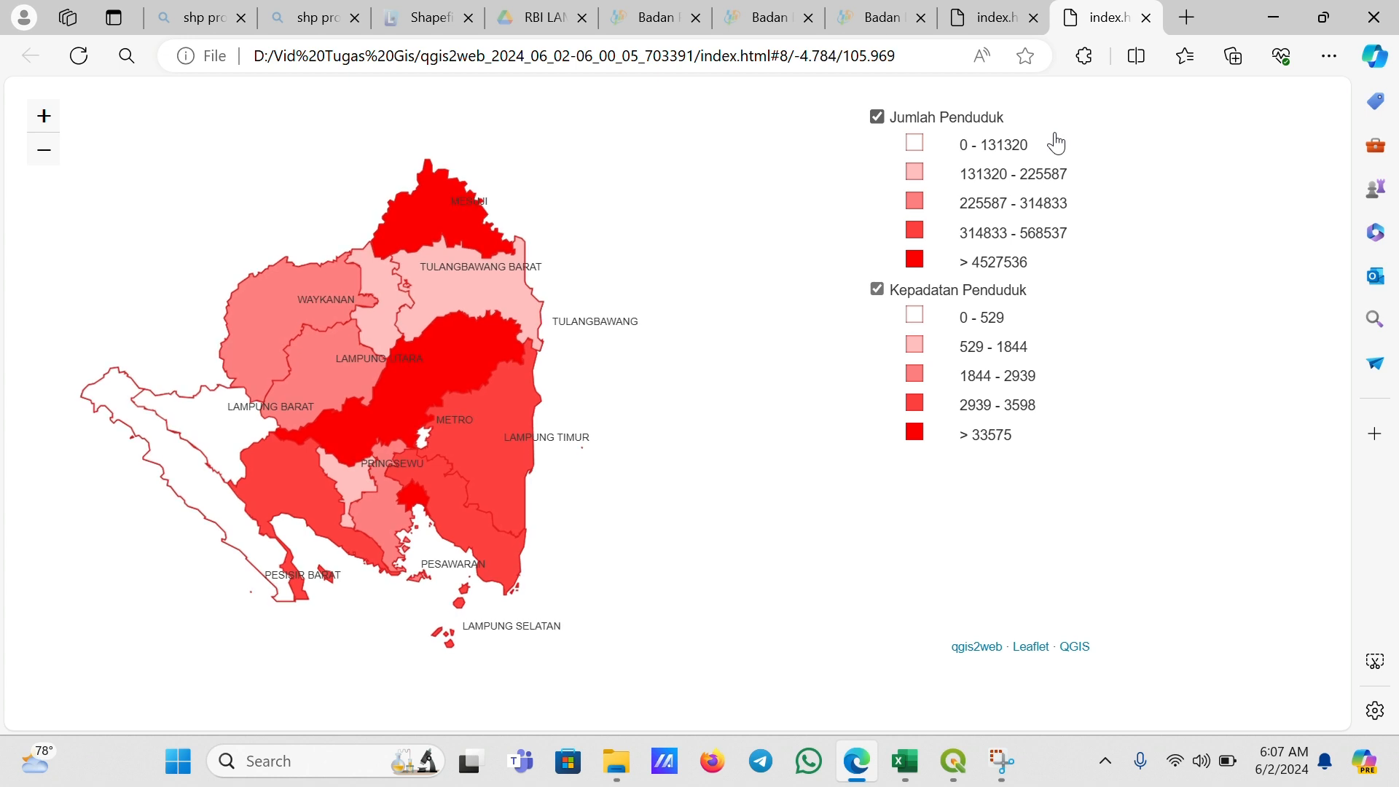
pyautogui.click(877, 118)
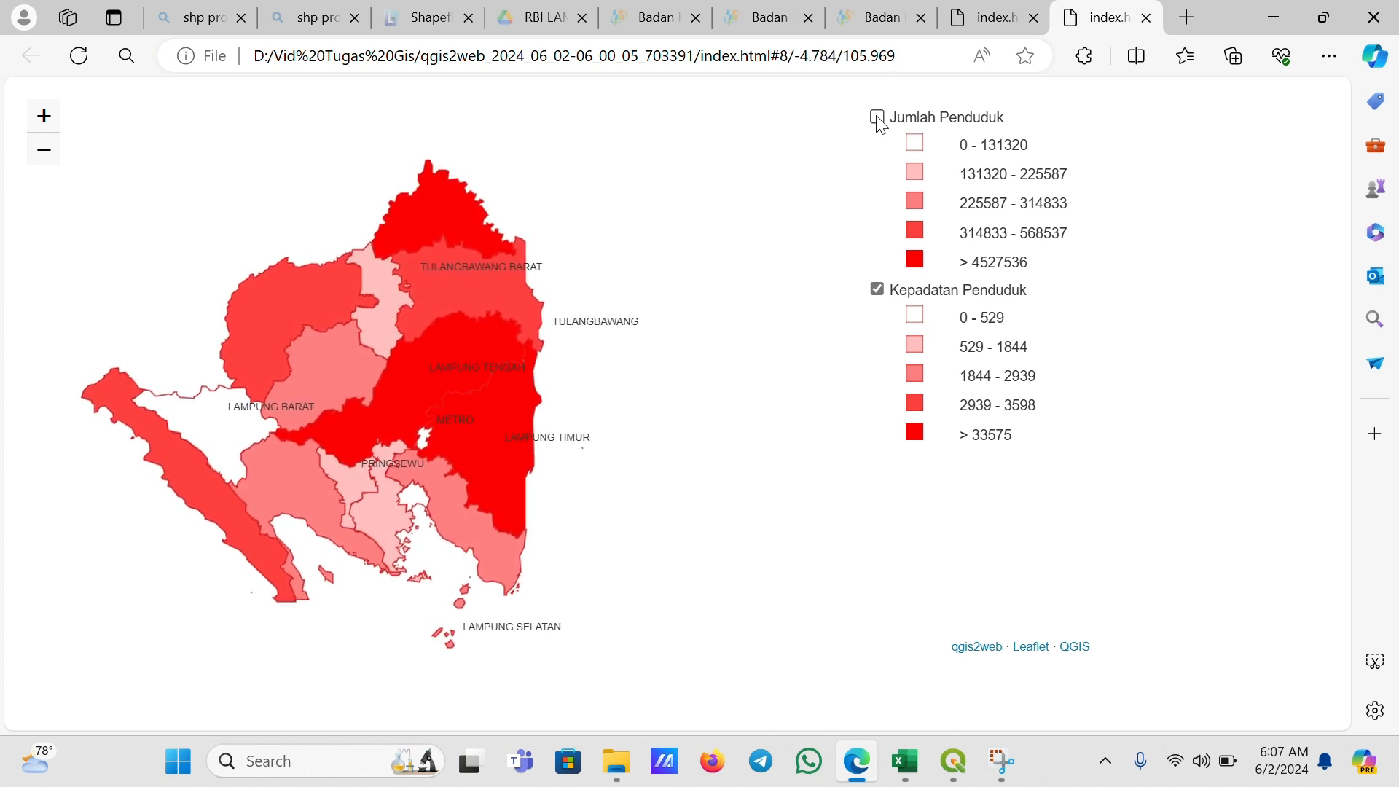
pyautogui.click(878, 118)
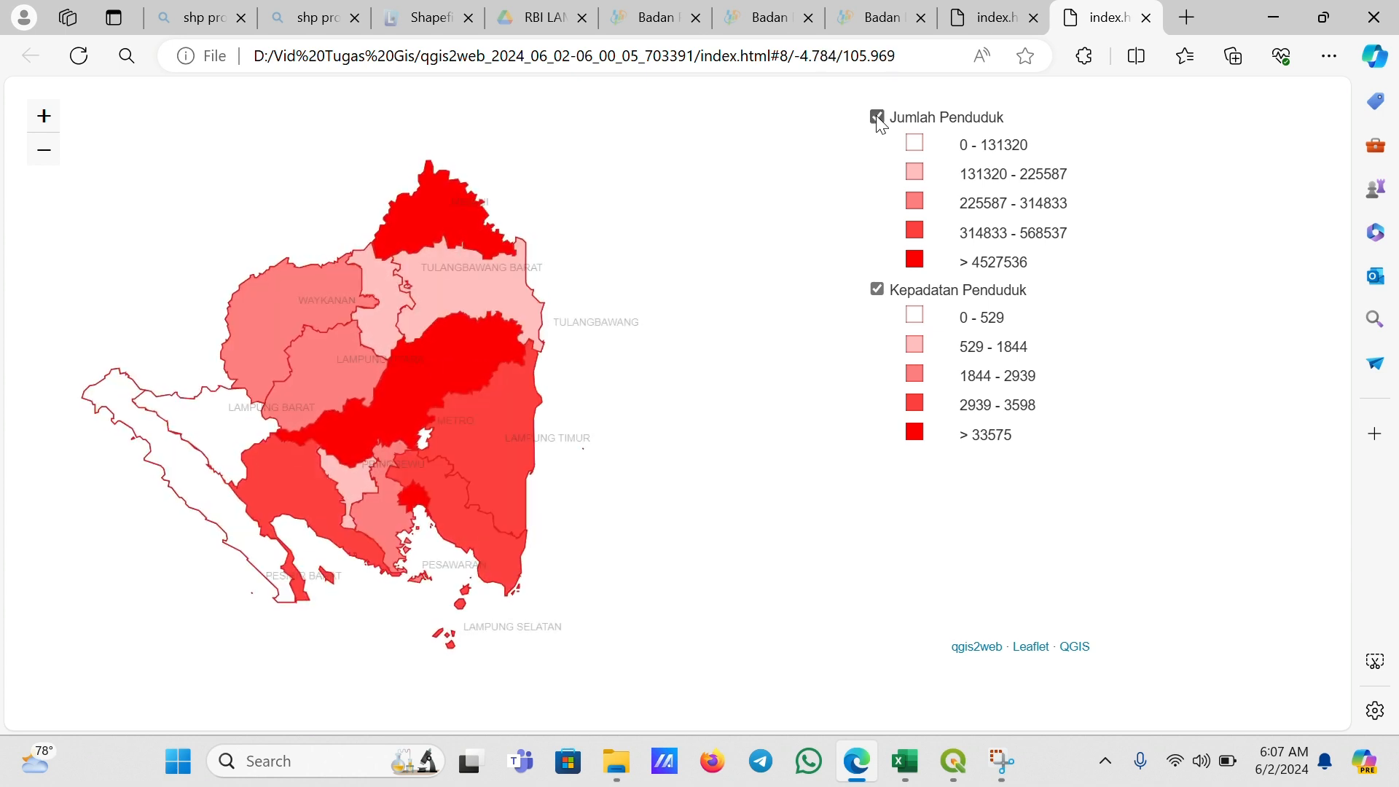
pyautogui.click(878, 290)
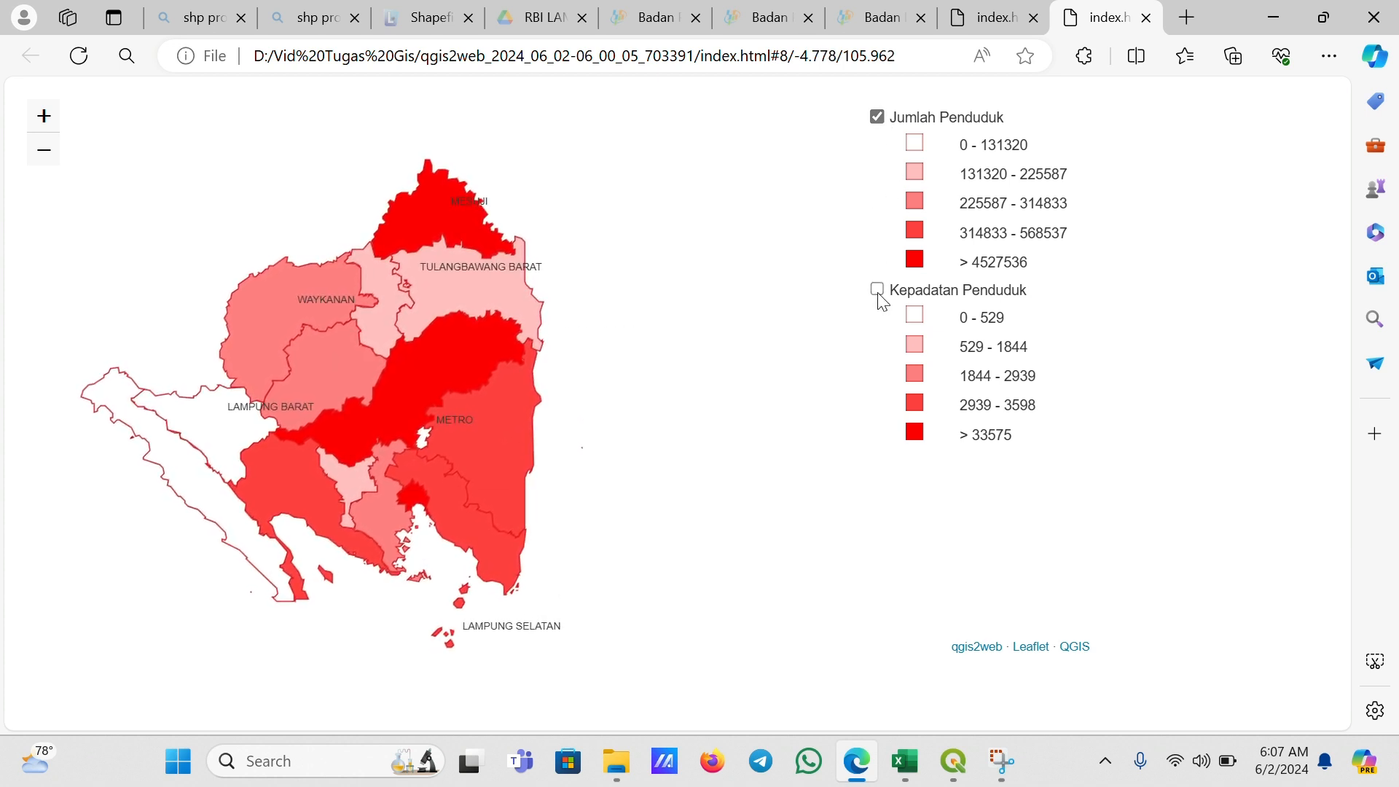
pyautogui.click(877, 290)
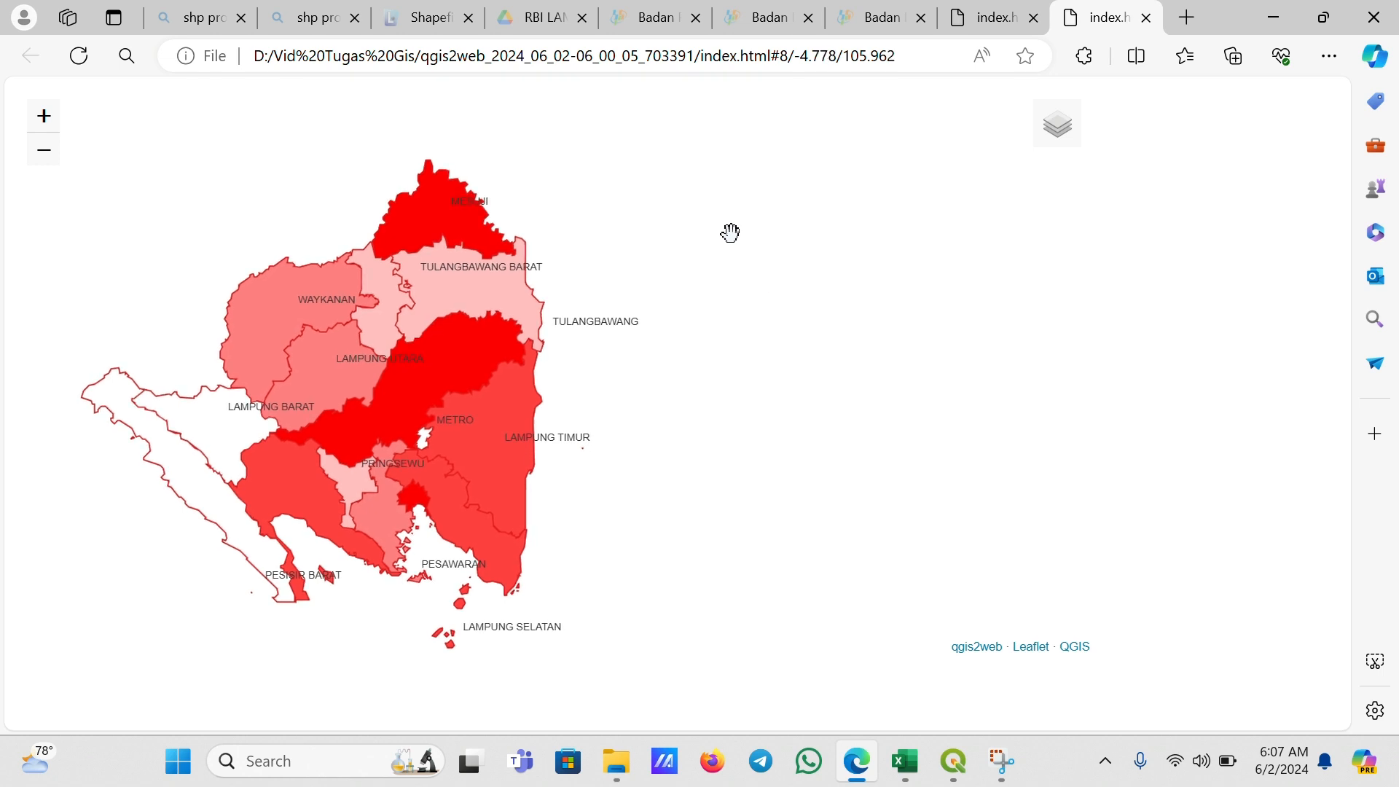
# Inspect the popups of the Mesuji and Bandar Lampung regencies in the web map
pyautogui.click(444, 231)
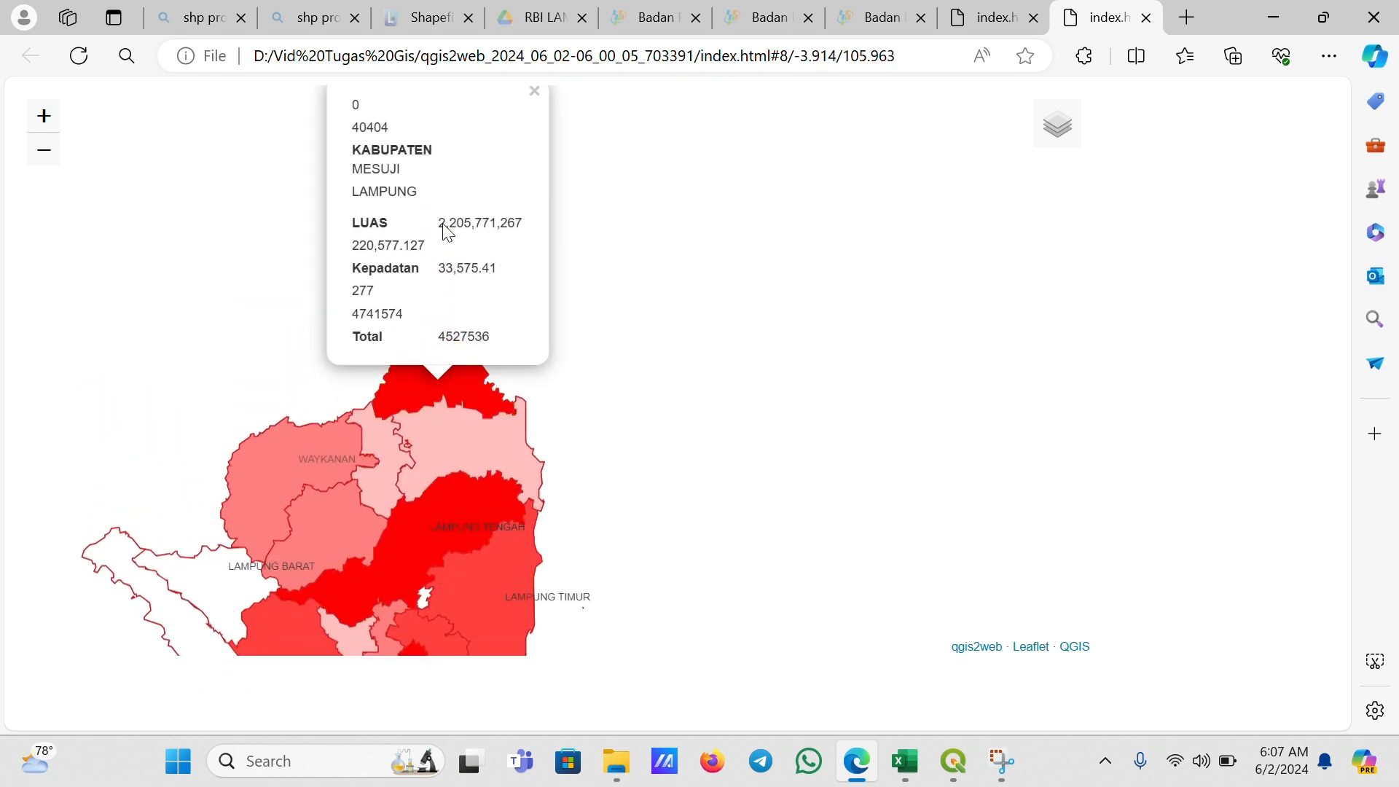
pyautogui.click(419, 436)
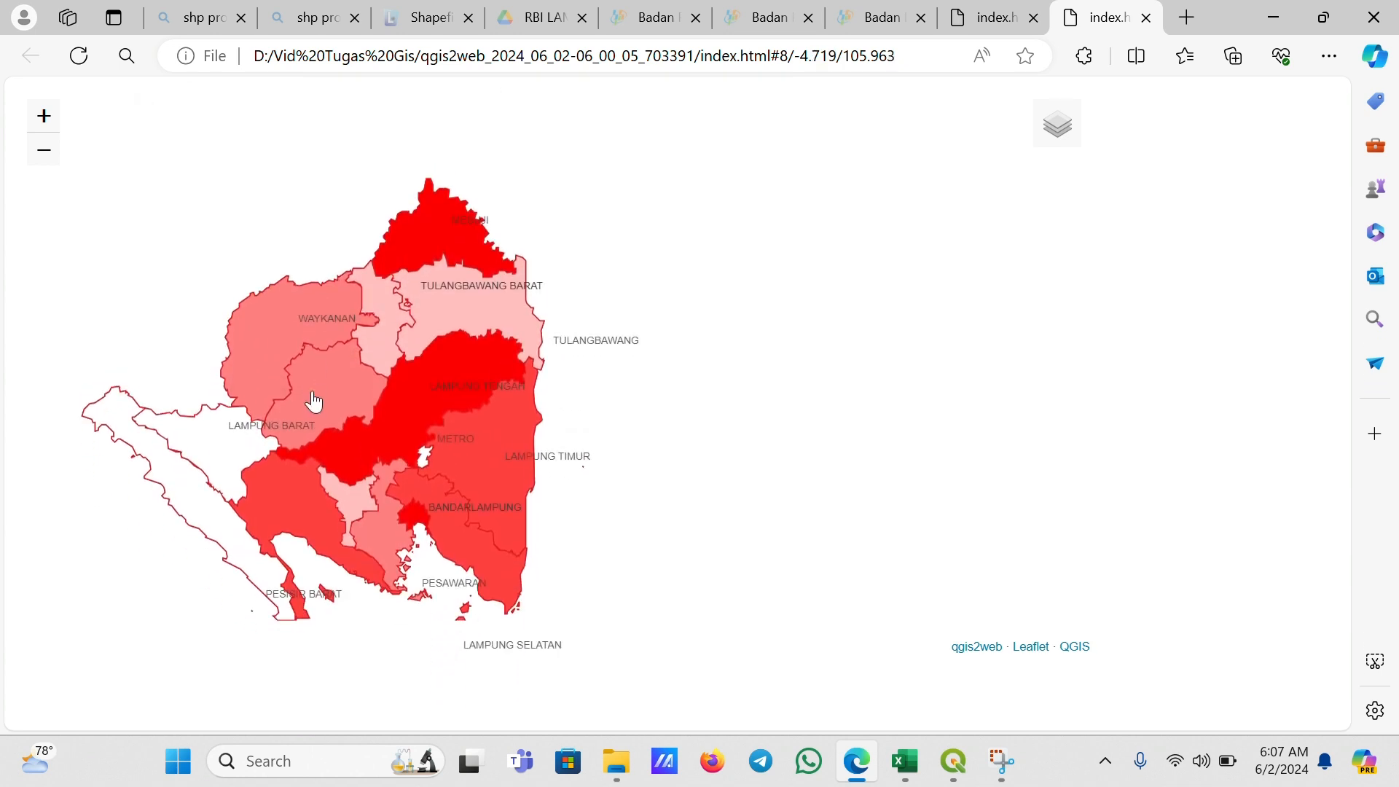
pyautogui.click(419, 495)
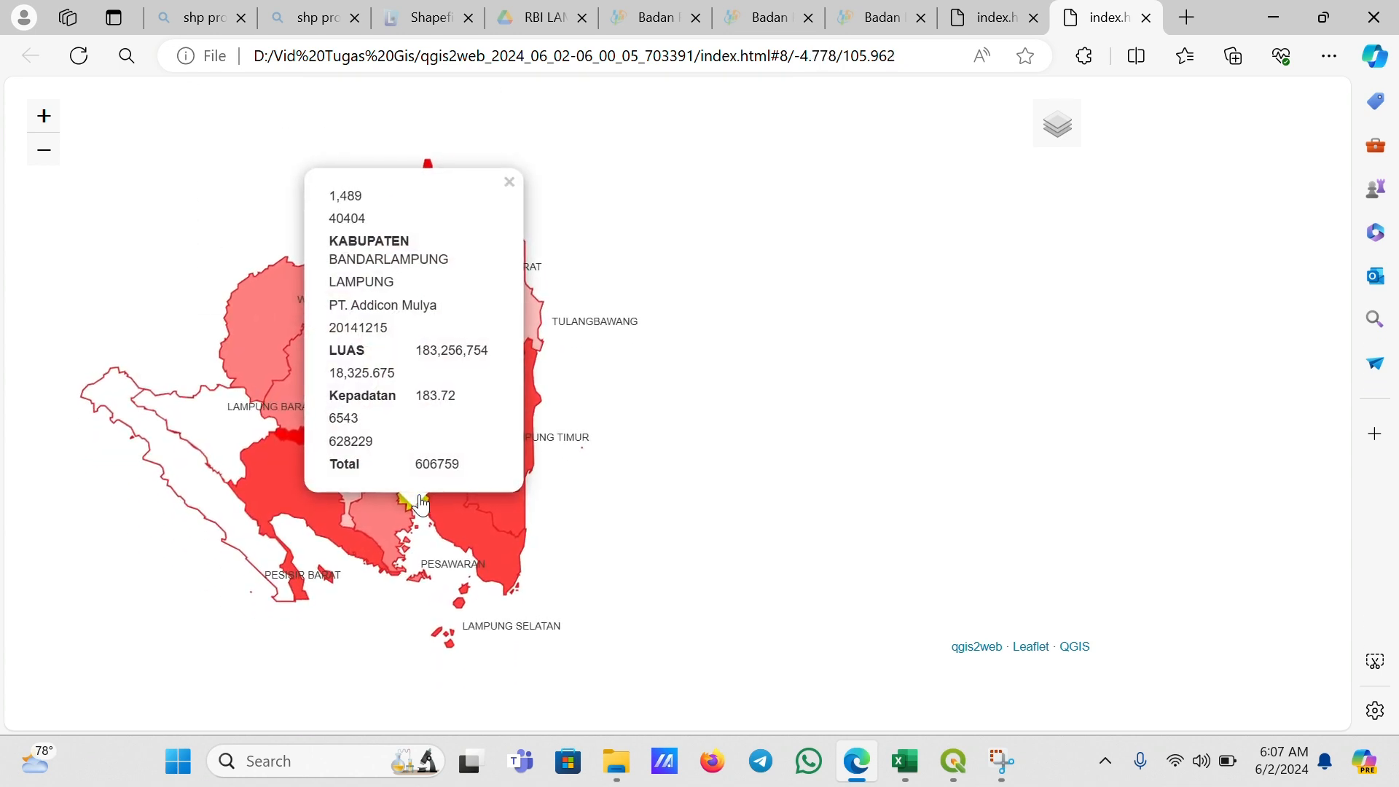